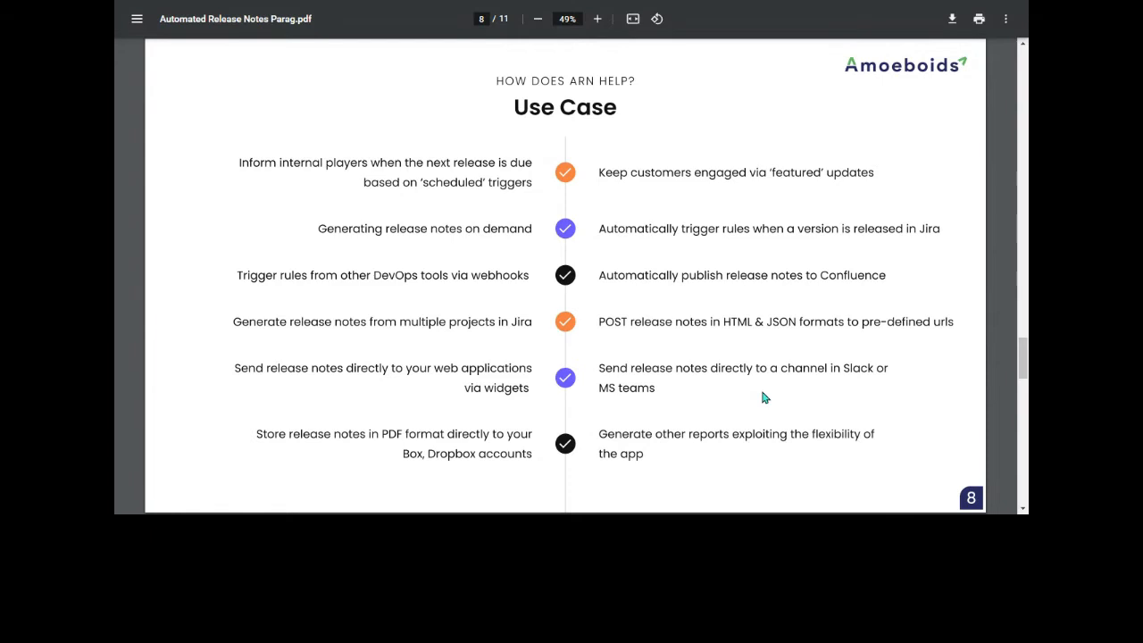
Switch from the PDF slides to Jira and open the non-free Automated release notes app in the Automated Release Notes project.
key("Right")
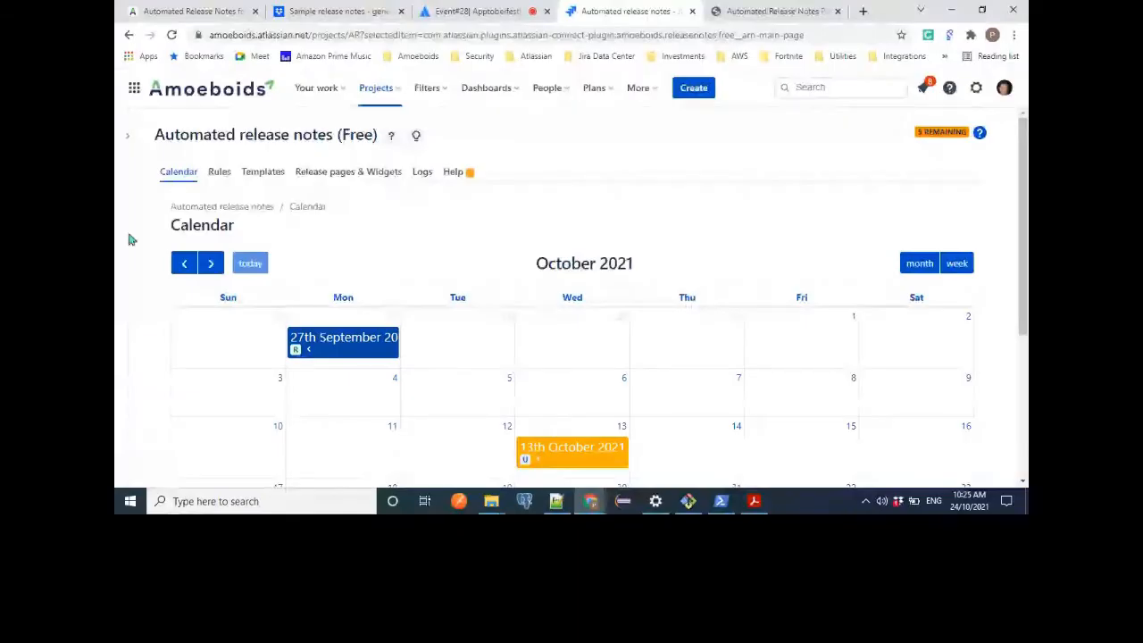
mouse_move(161, 383)
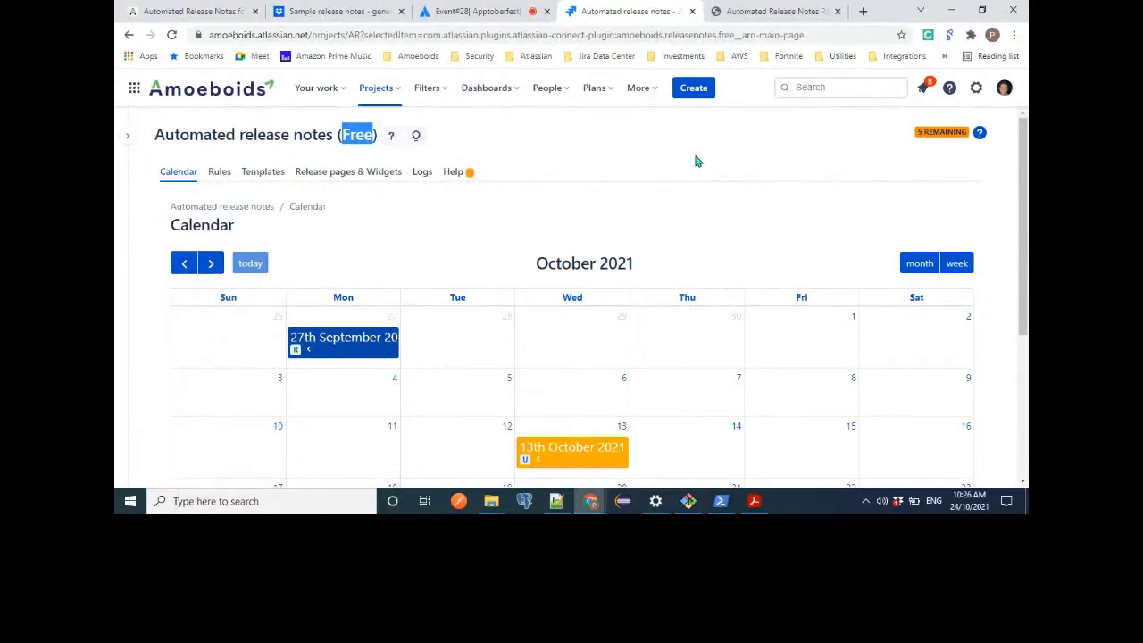
left_click(570, 160)
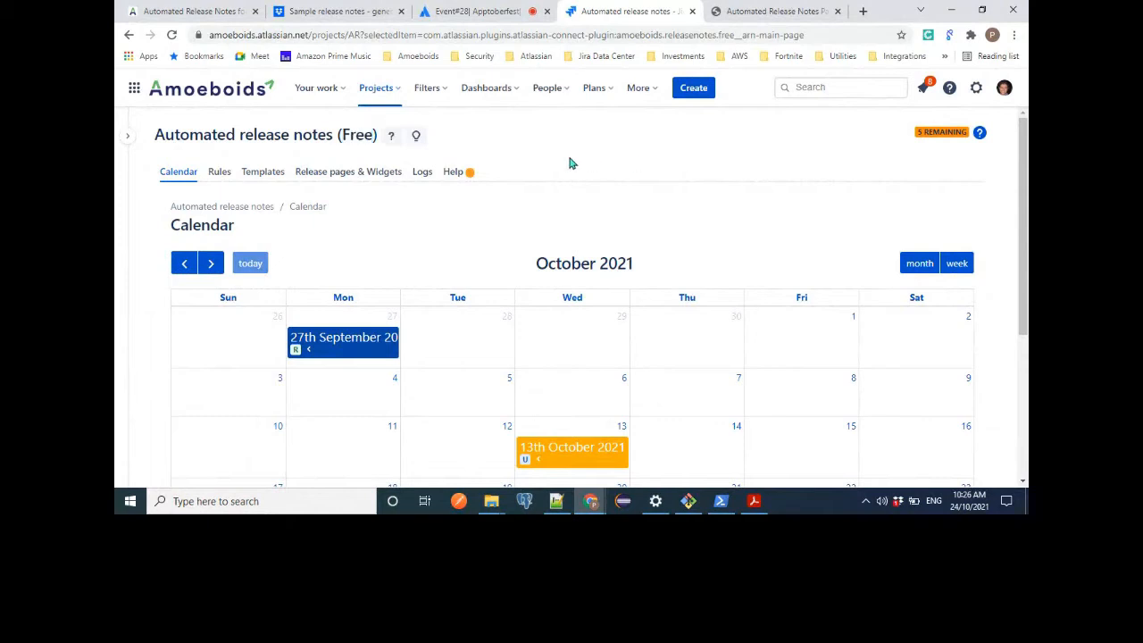
mouse_move(118, 342)
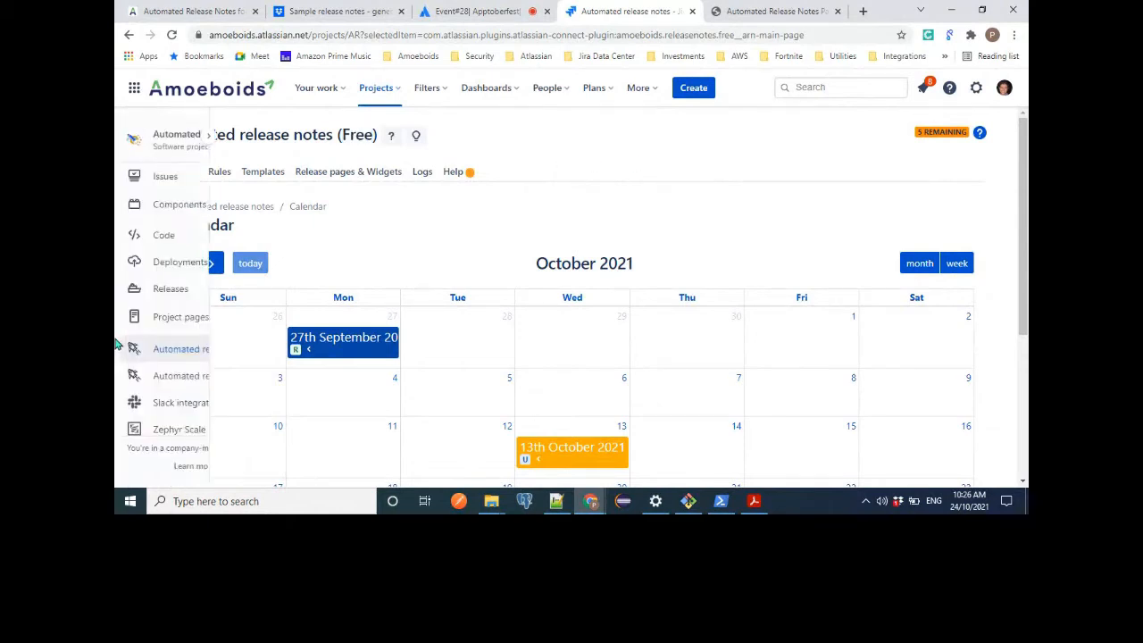
left_click(178, 376)
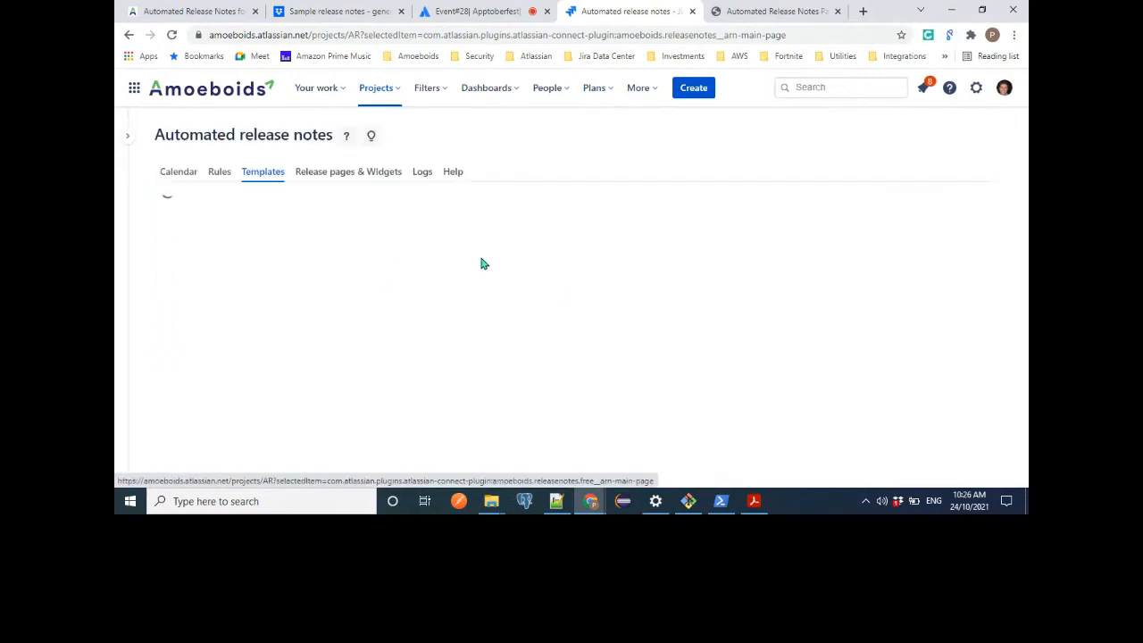
mouse_move(125, 272)
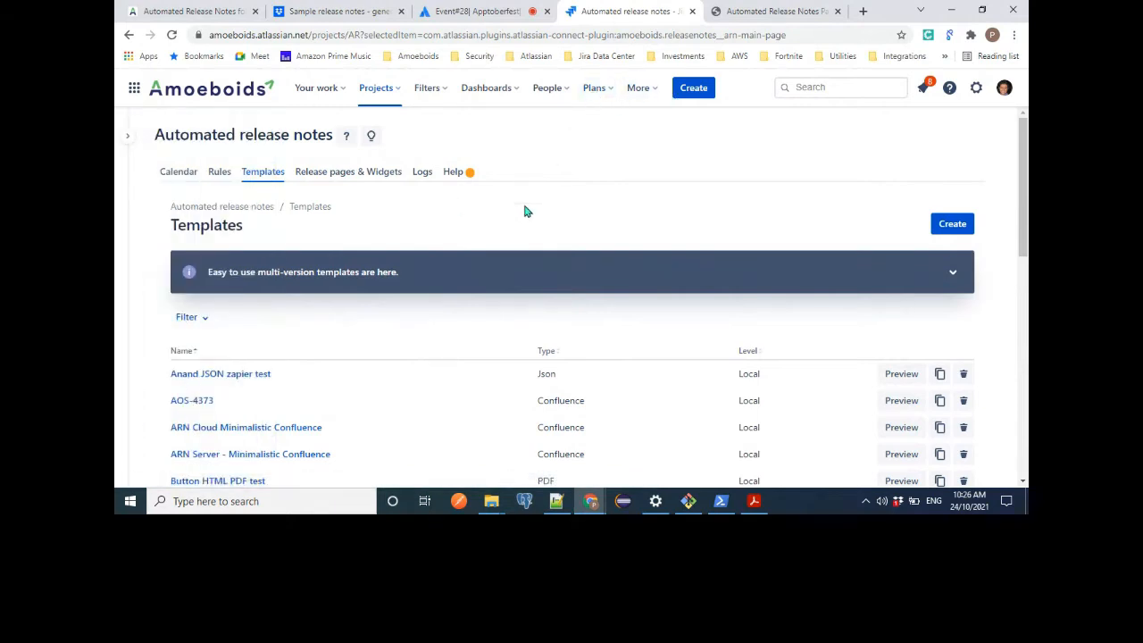
View the list of apps available in Jira, including the Automated Release Notes entries.
left_click(638, 95)
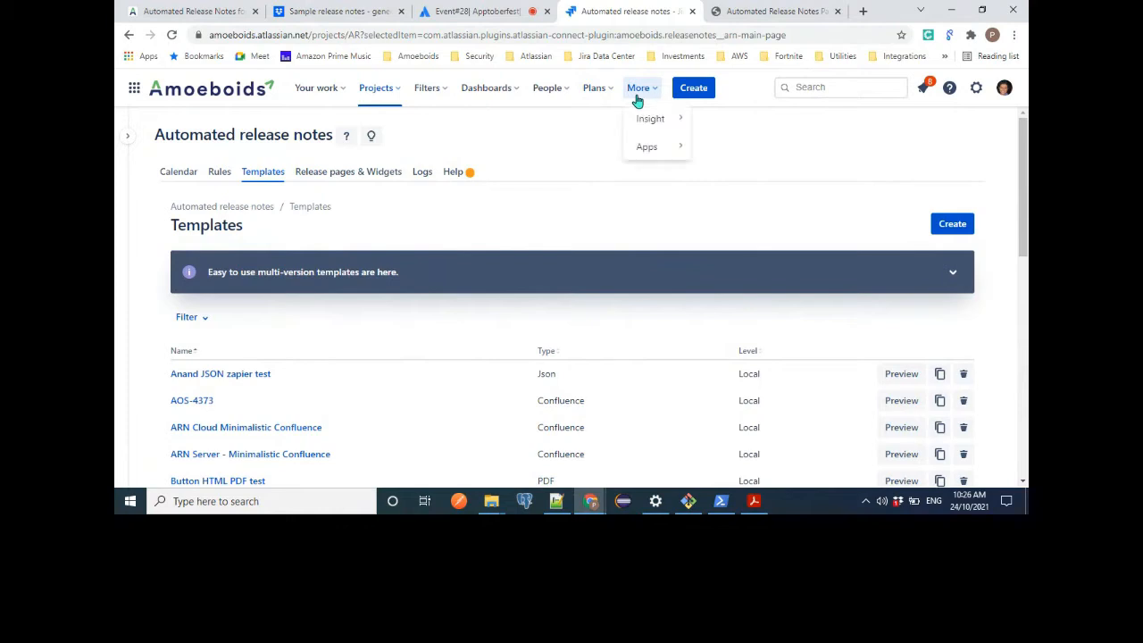
mouse_move(643, 158)
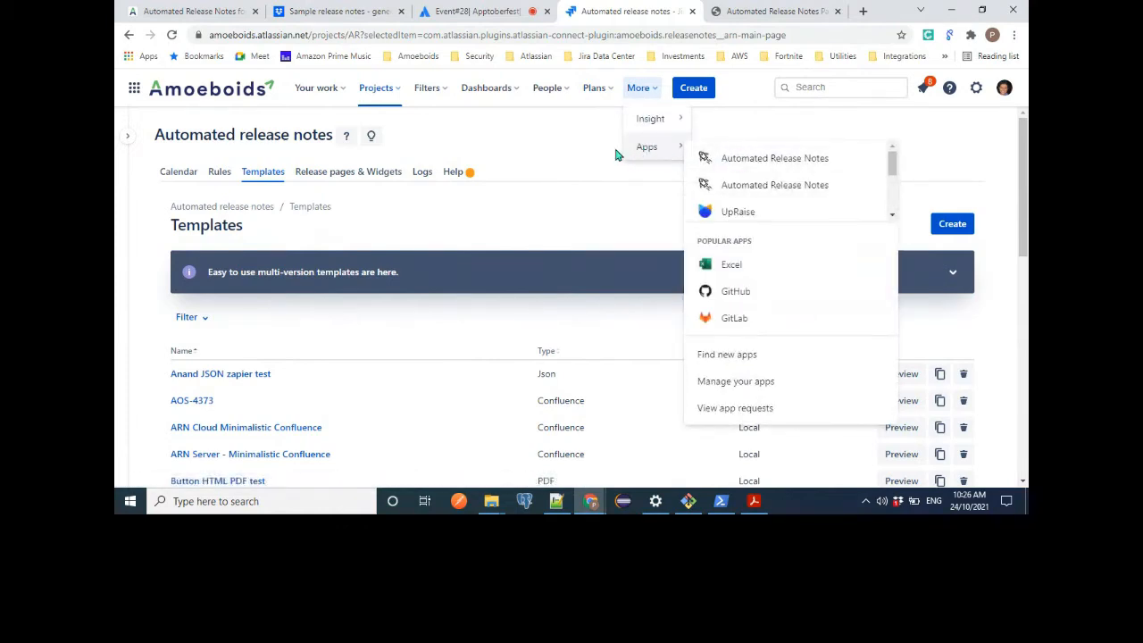
left_click(588, 150)
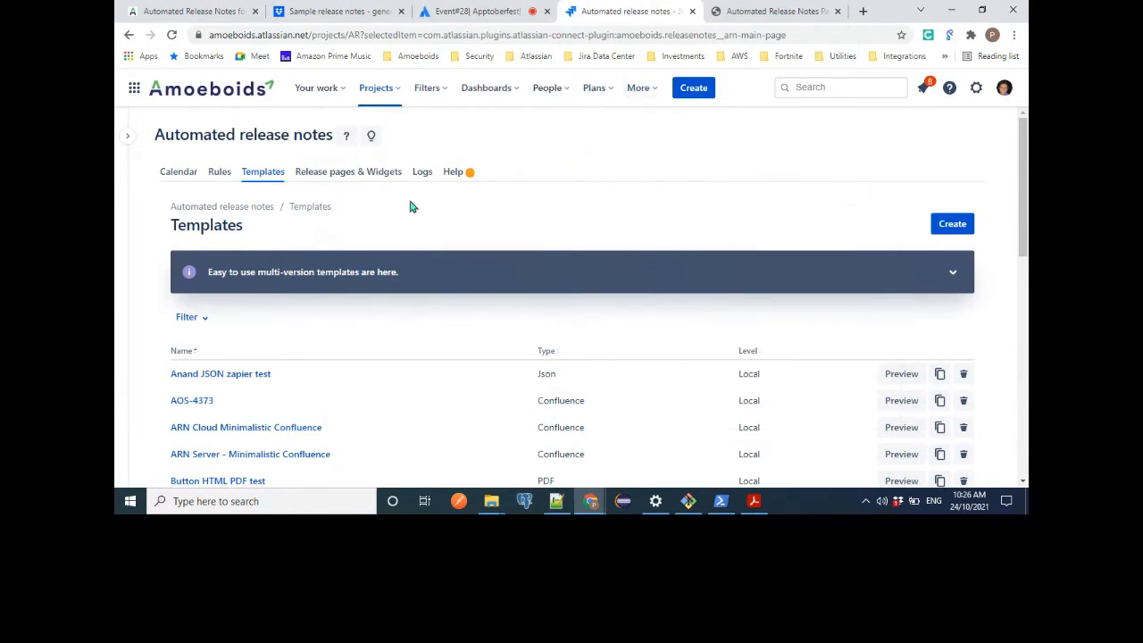
Display the release notes rules briefly and look over the October 2021 release calendar.
left_click(220, 179)
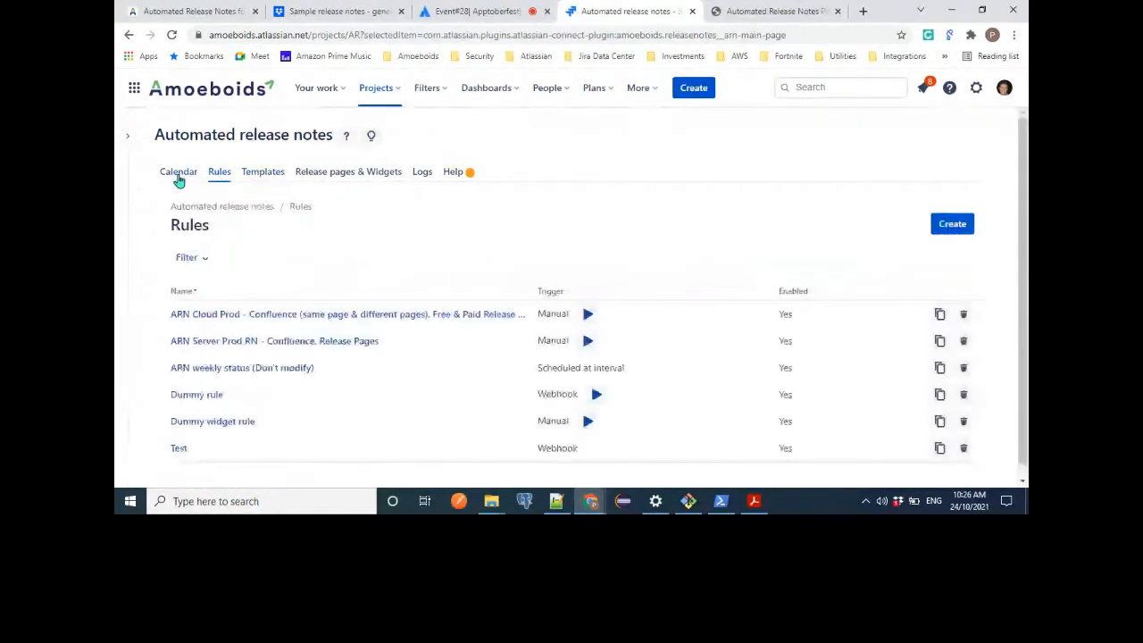
left_click(179, 177)
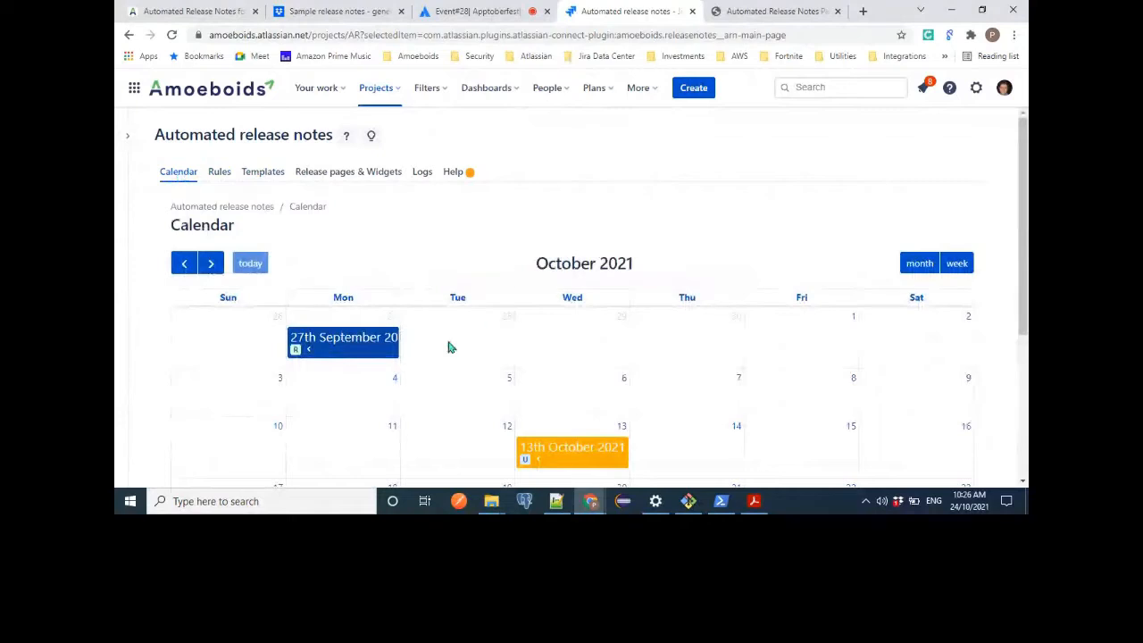
scroll(675, 342, "down", 1)
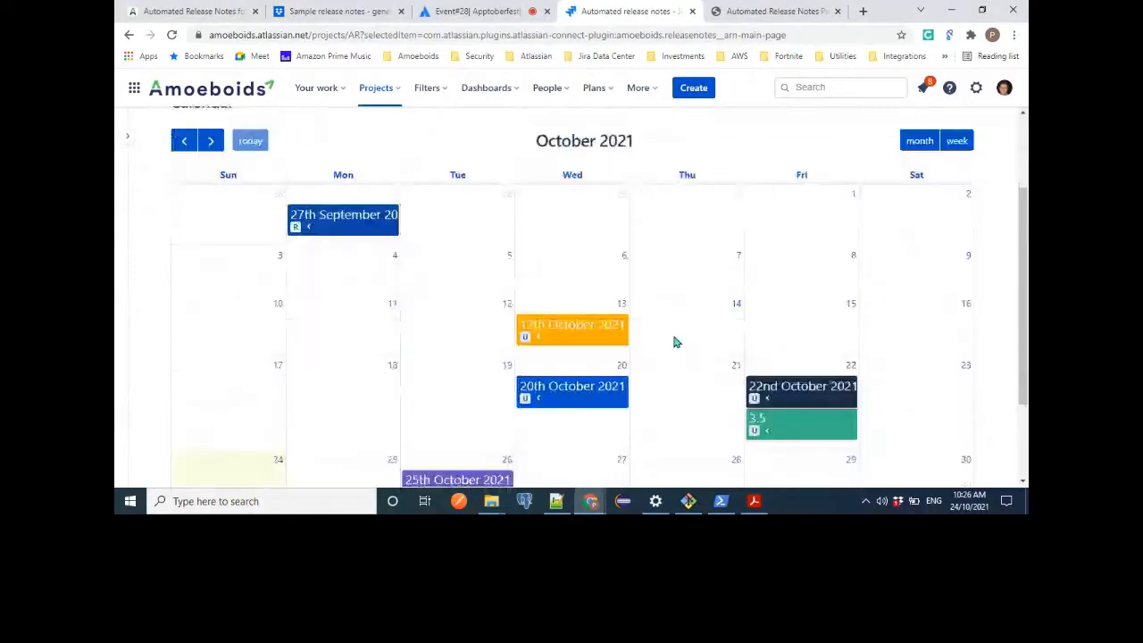
scroll(676, 342, "up", 1)
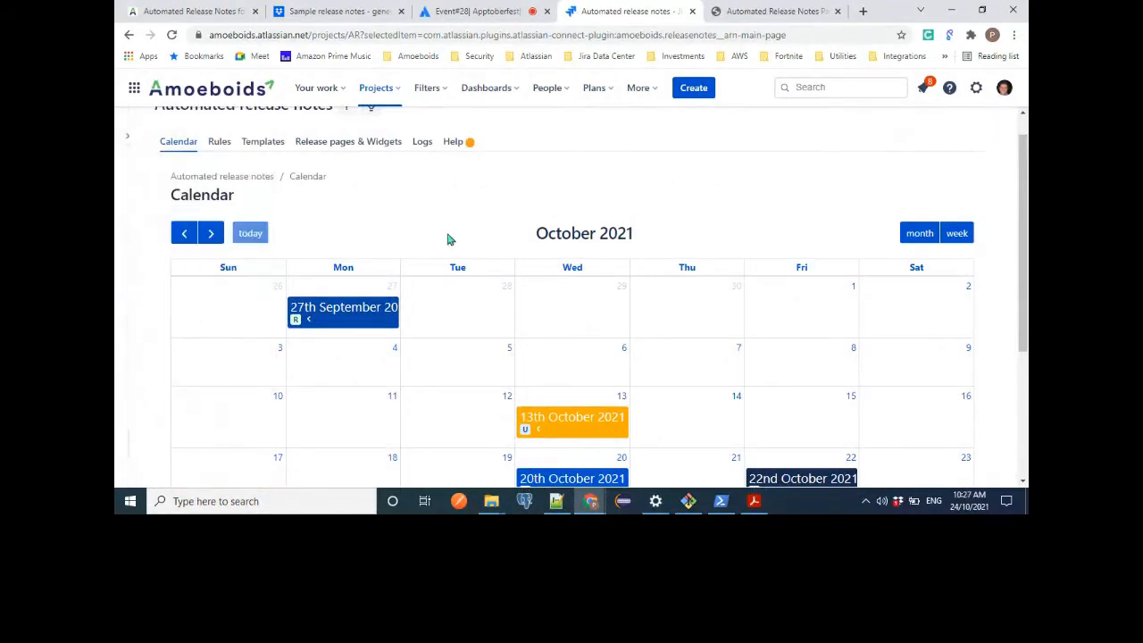
Inspect the issue breakdown of version 27th September 2021 from the calendar, close it and look over the other releases.
left_click(315, 322)
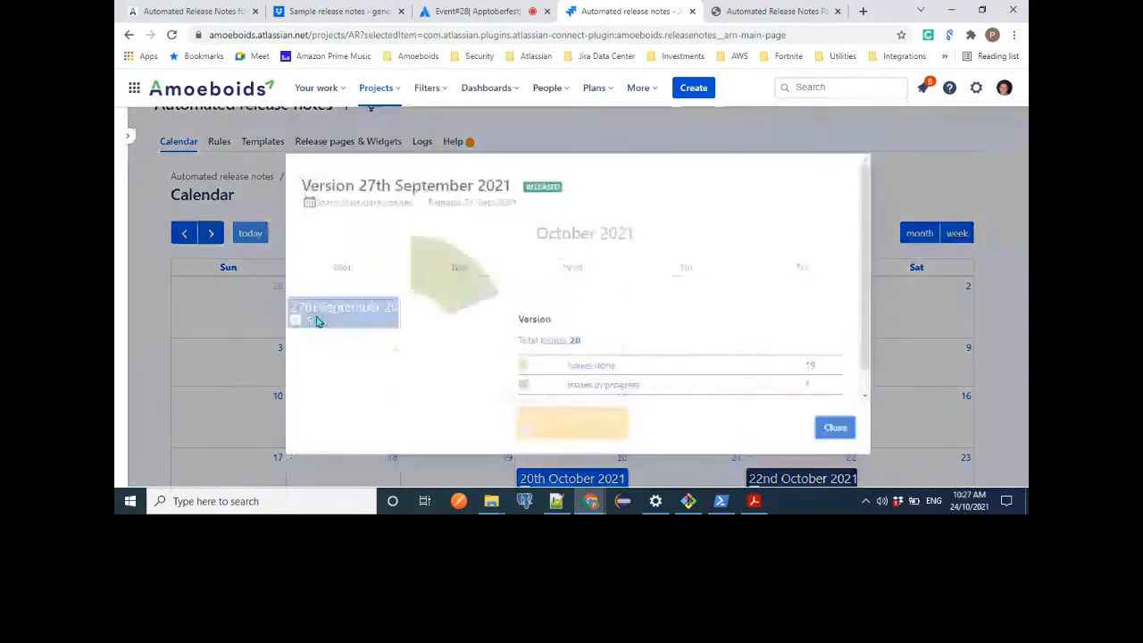
scroll(675, 348, "down", 1)
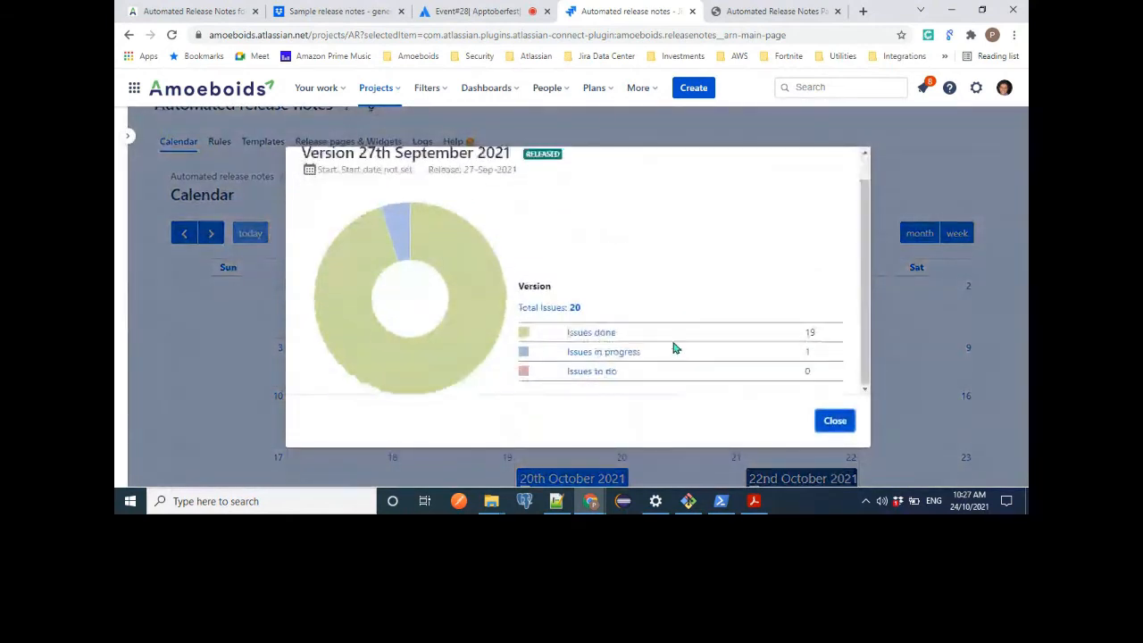
scroll(675, 348, "up", 1)
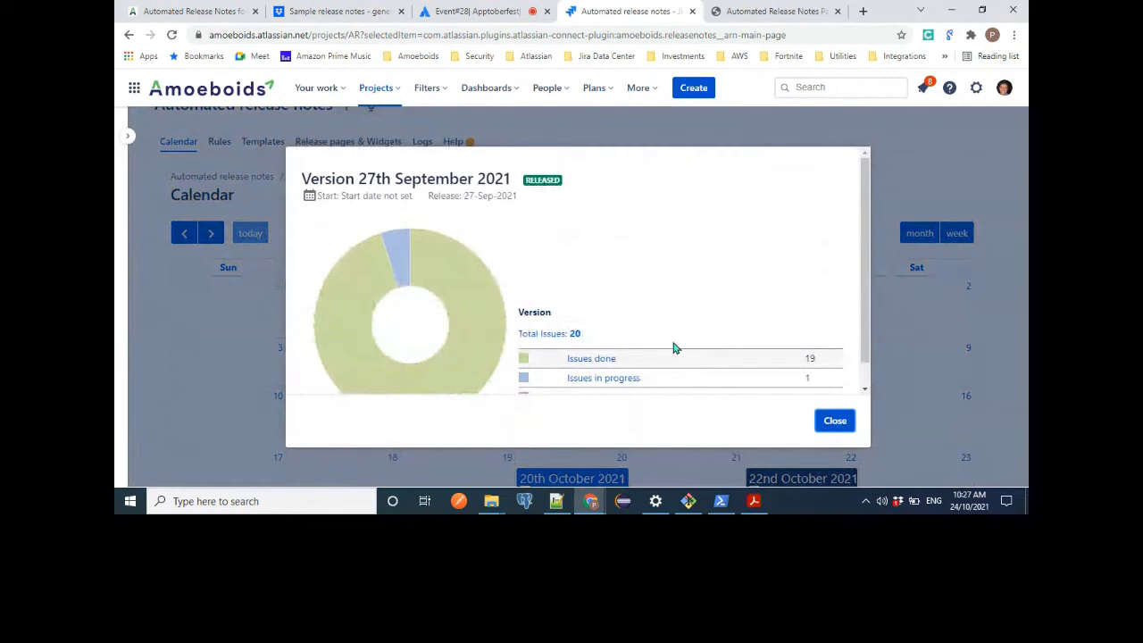
scroll(600, 318, "down", 1)
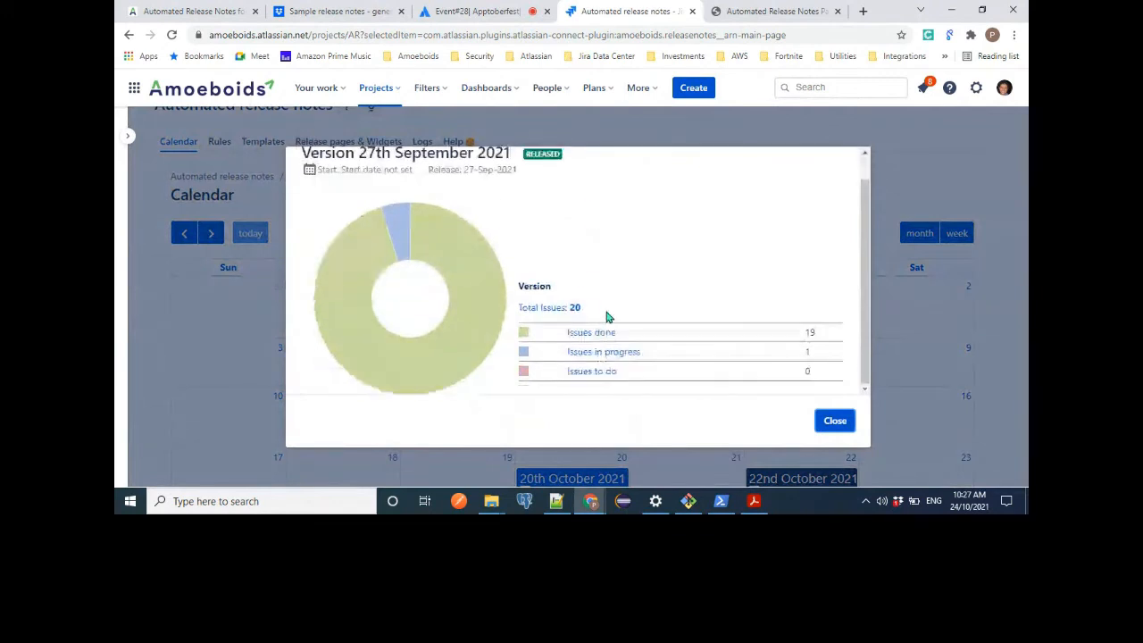
left_click(834, 432)
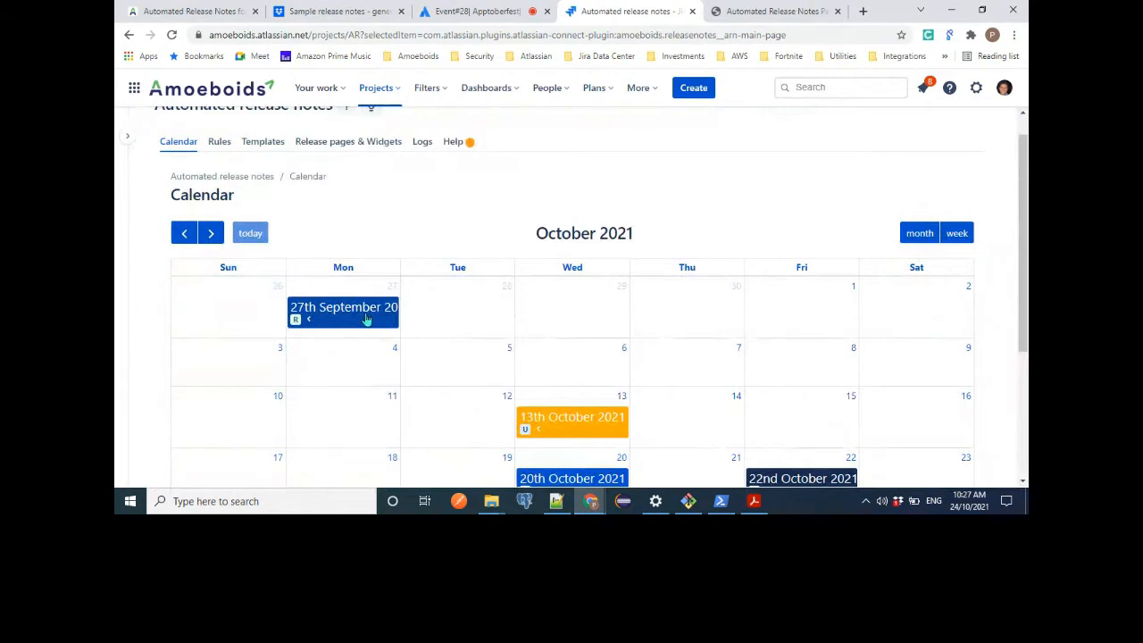
scroll(602, 349, "down", 2)
scroll(602, 349, "up", 2)
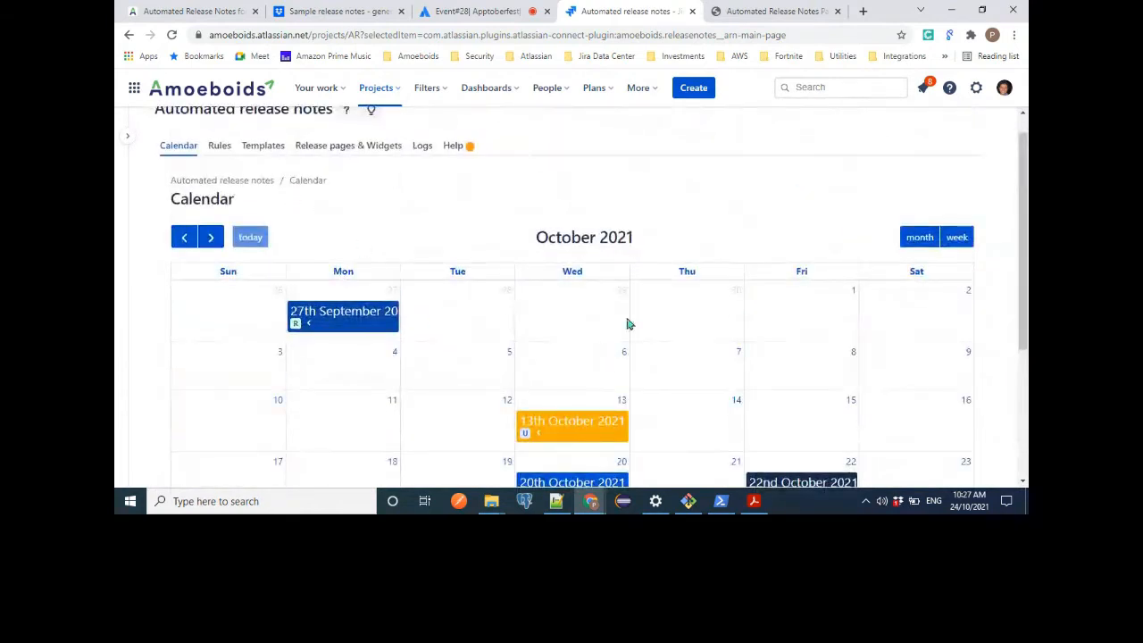
Look over the list of rules, and start creating a new release notes template.
left_click(221, 147)
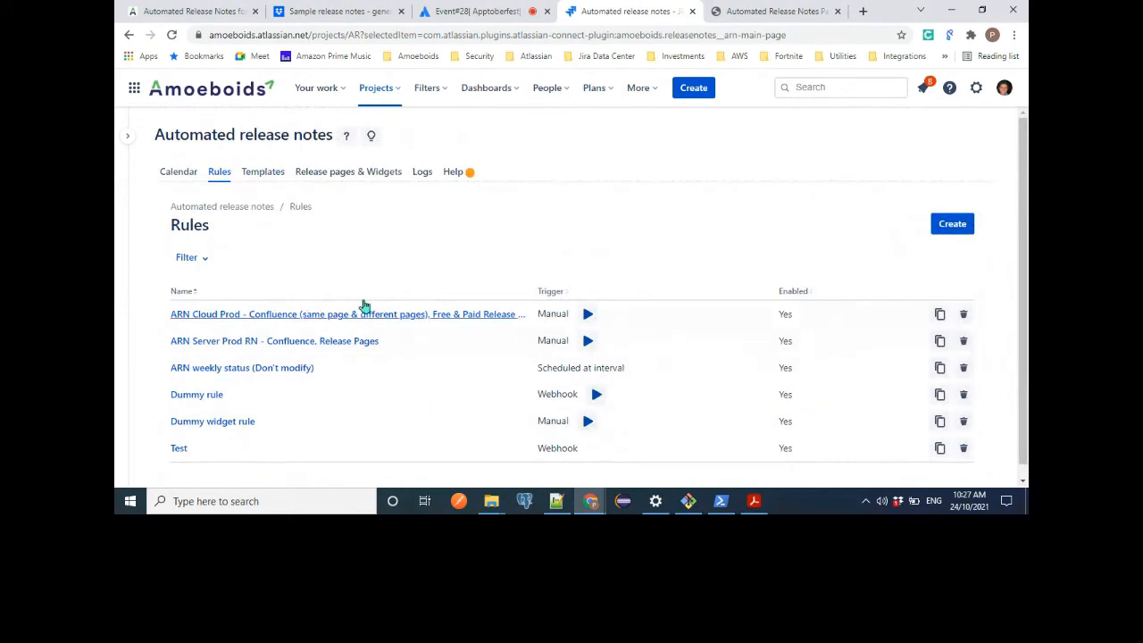
left_click(274, 173)
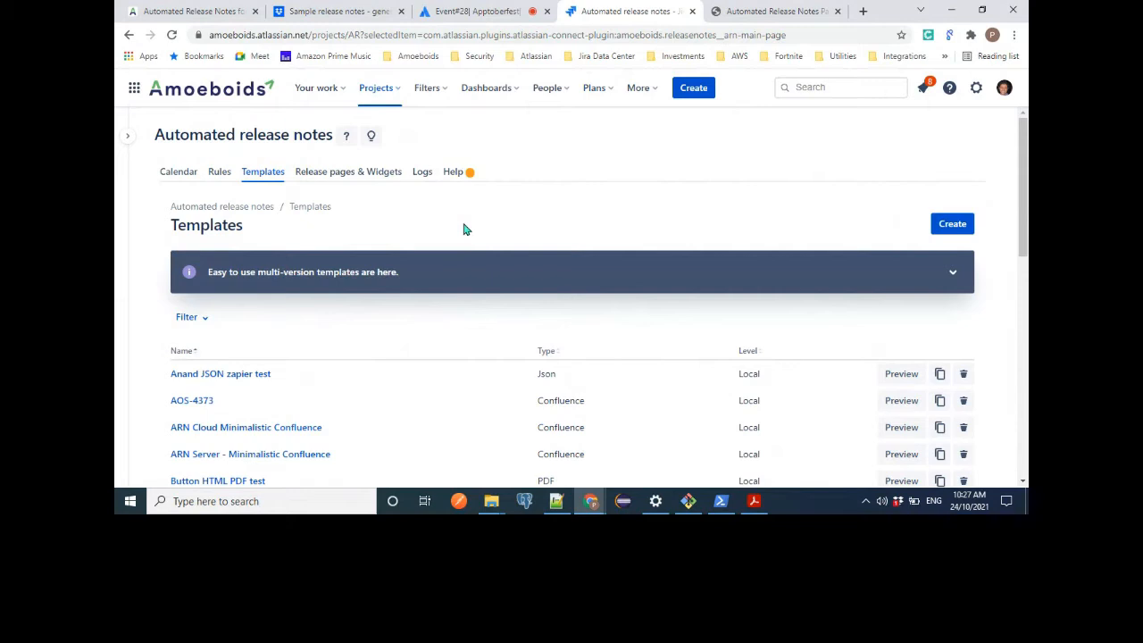
left_click(952, 224)
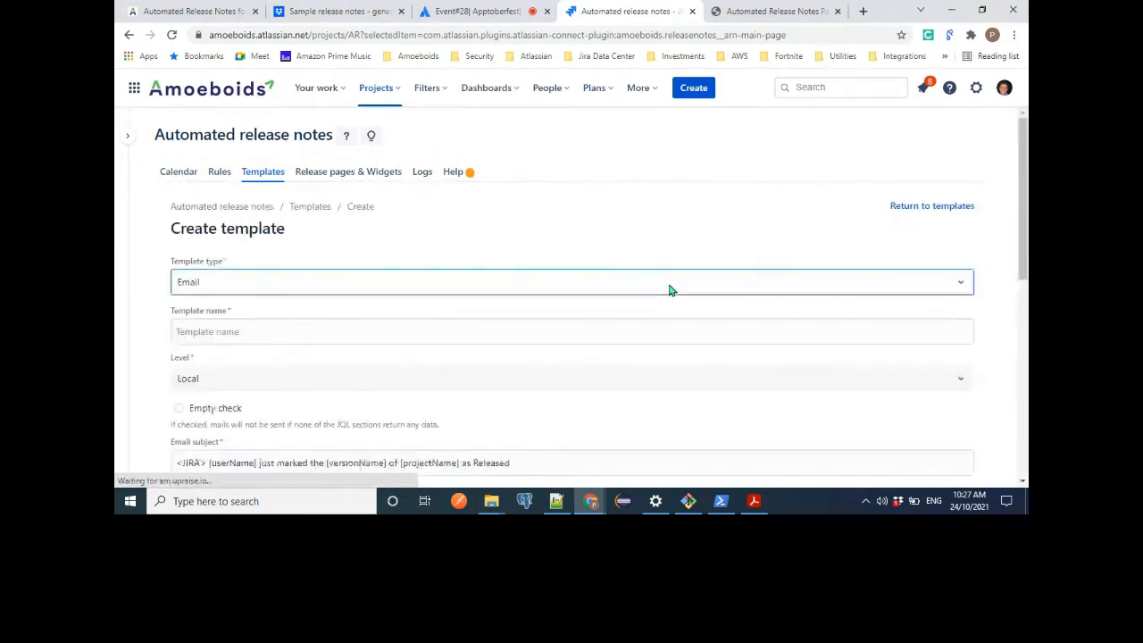
Try Confluence as the new template's type, and set the type back to Email.
left_click(290, 296)
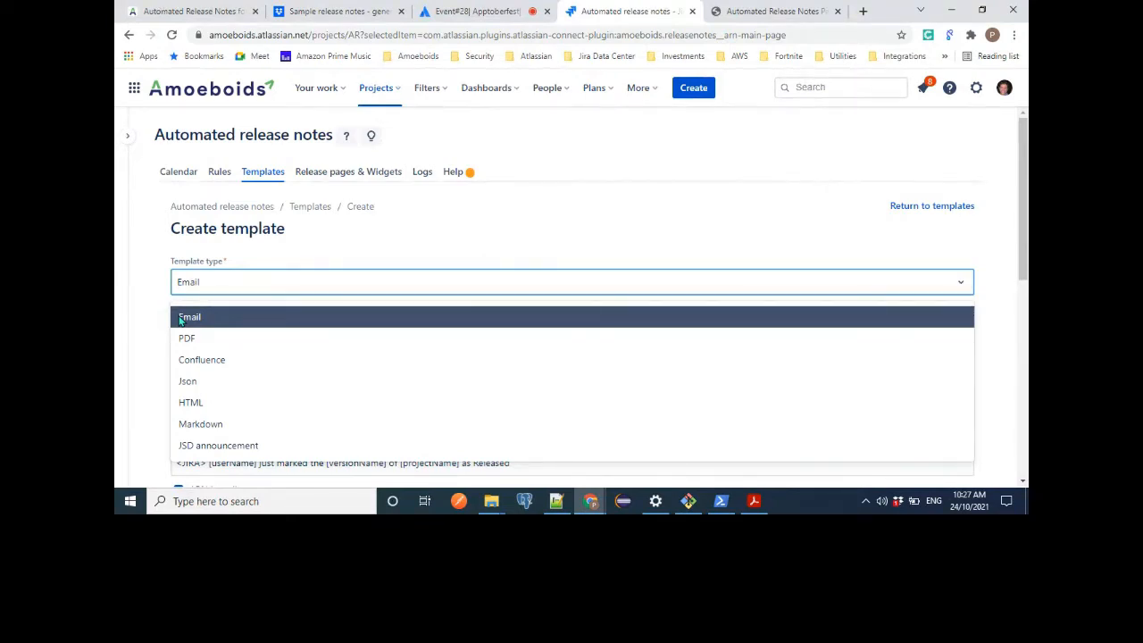
left_click(187, 362)
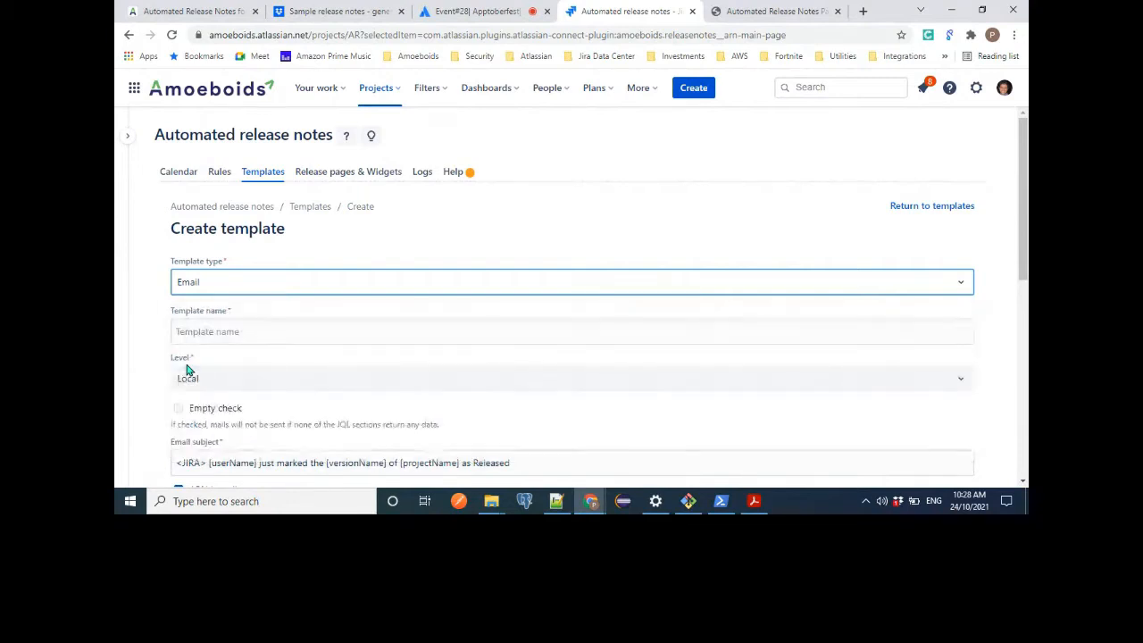
left_click(316, 291)
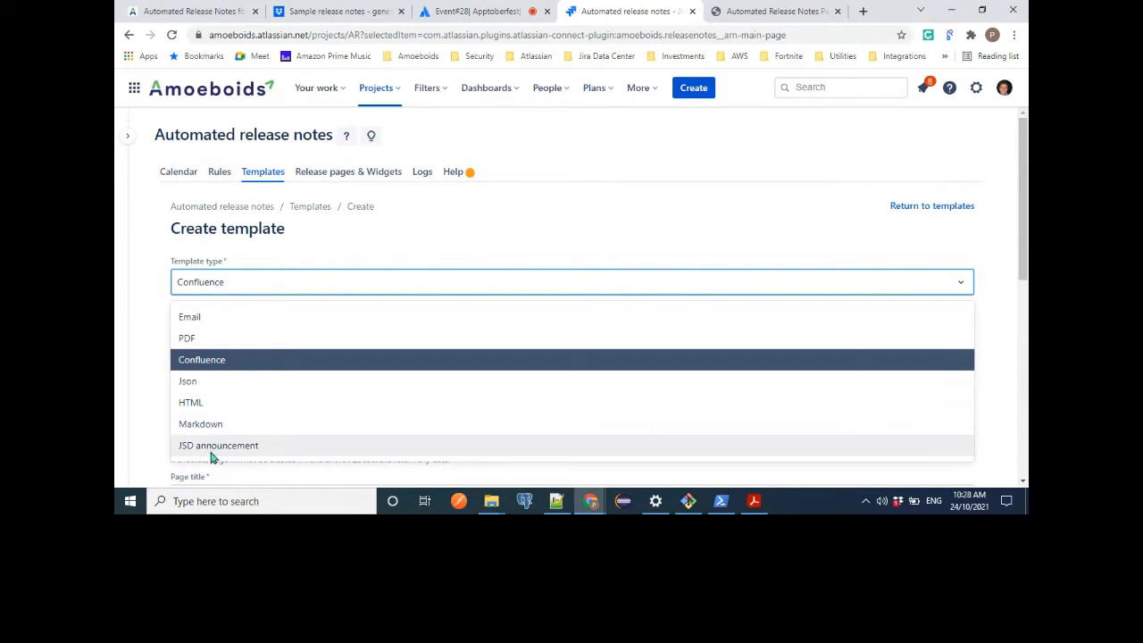
left_click(227, 325)
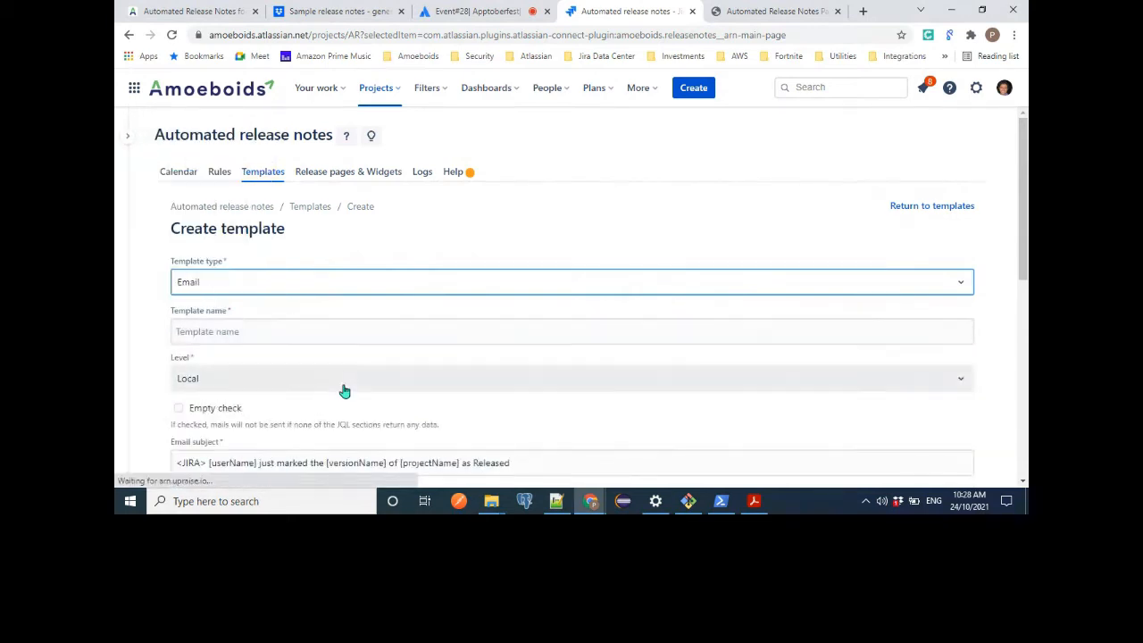
Look over the default email body and examine its header table with the logo placeholder, release notes title and release date.
scroll(344, 388, "down", 10)
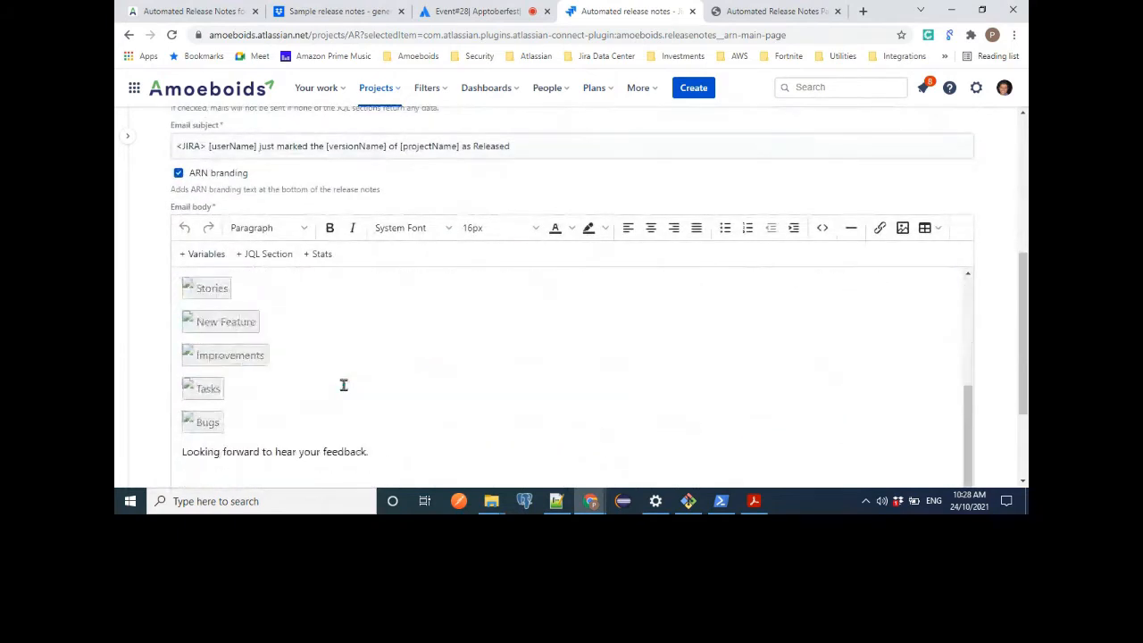
scroll(343, 385, "up", 10)
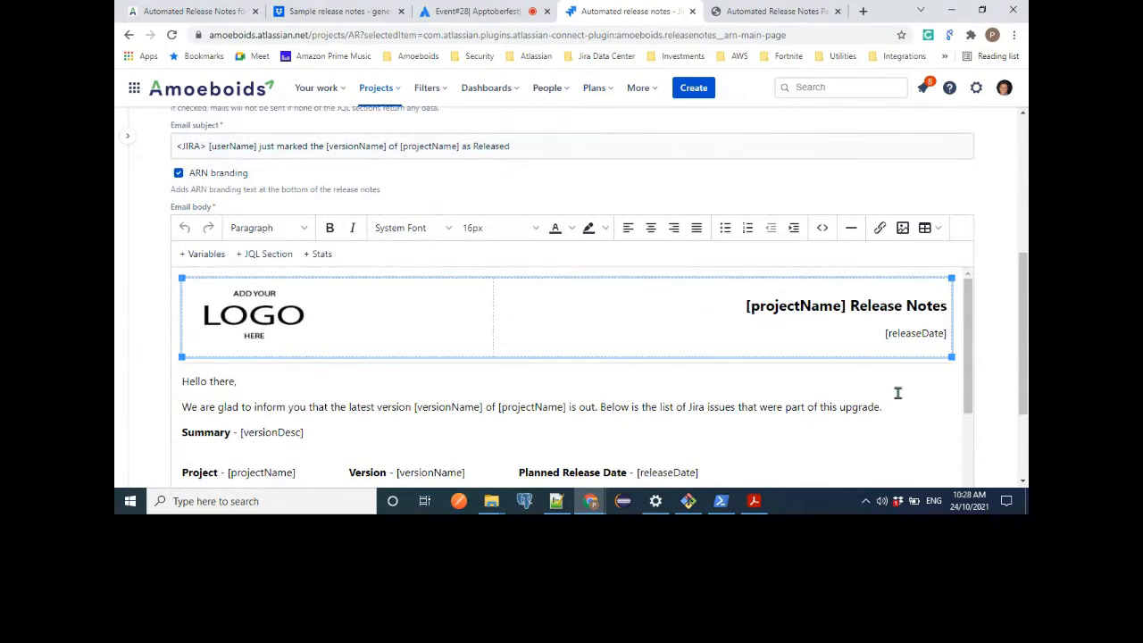
scroll(897, 393, "down", 1)
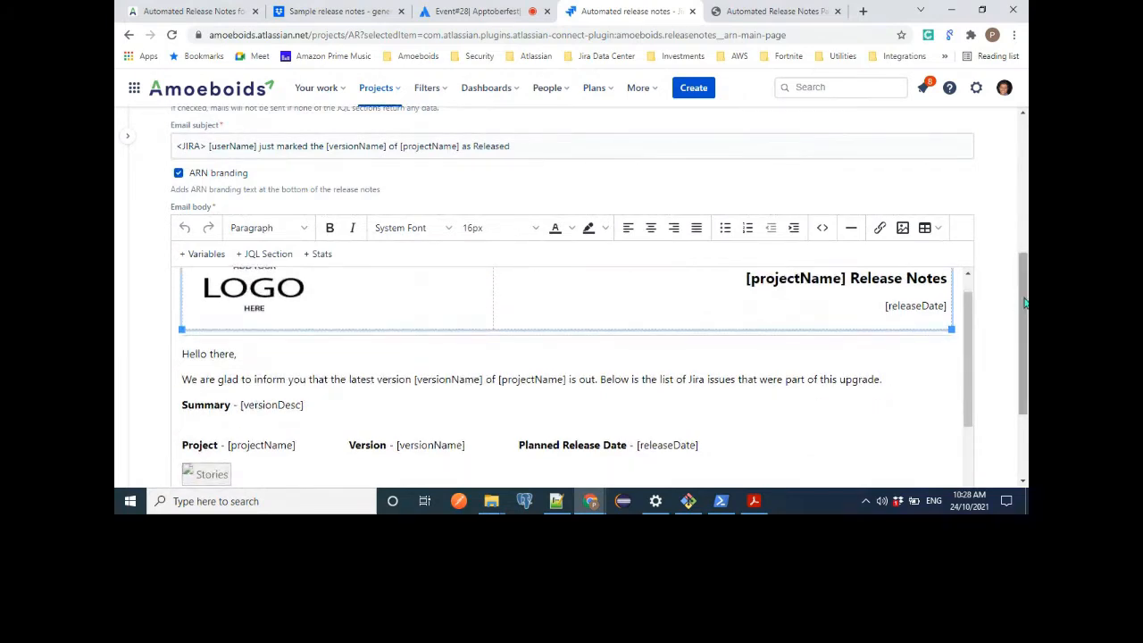
scroll(737, 390, "up", 1)
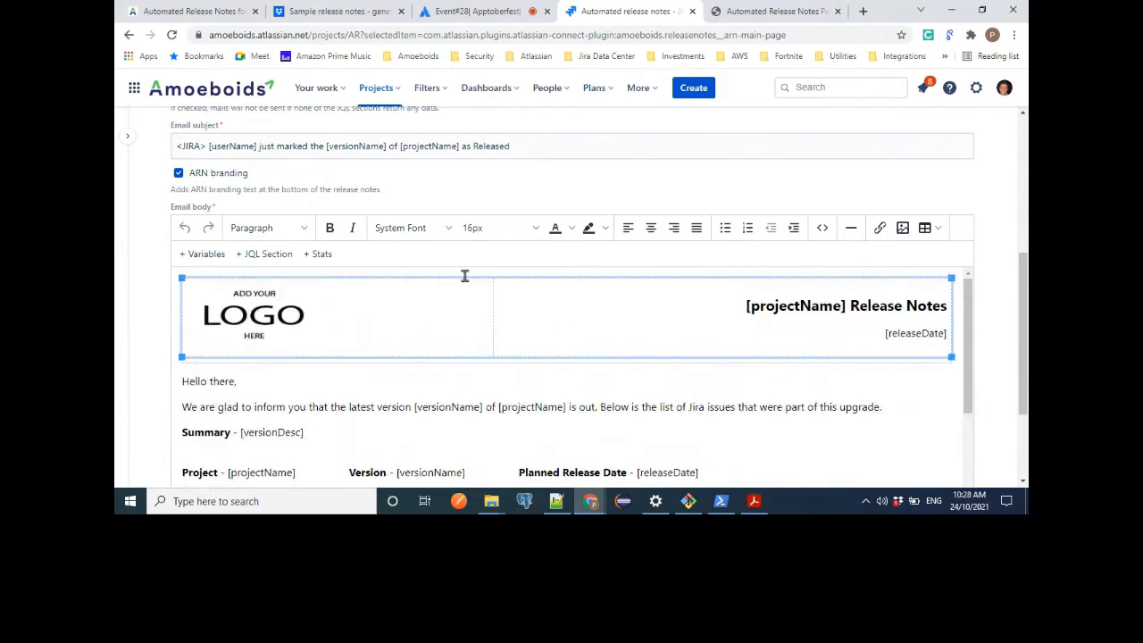
scroll(1024, 382, "down", 1)
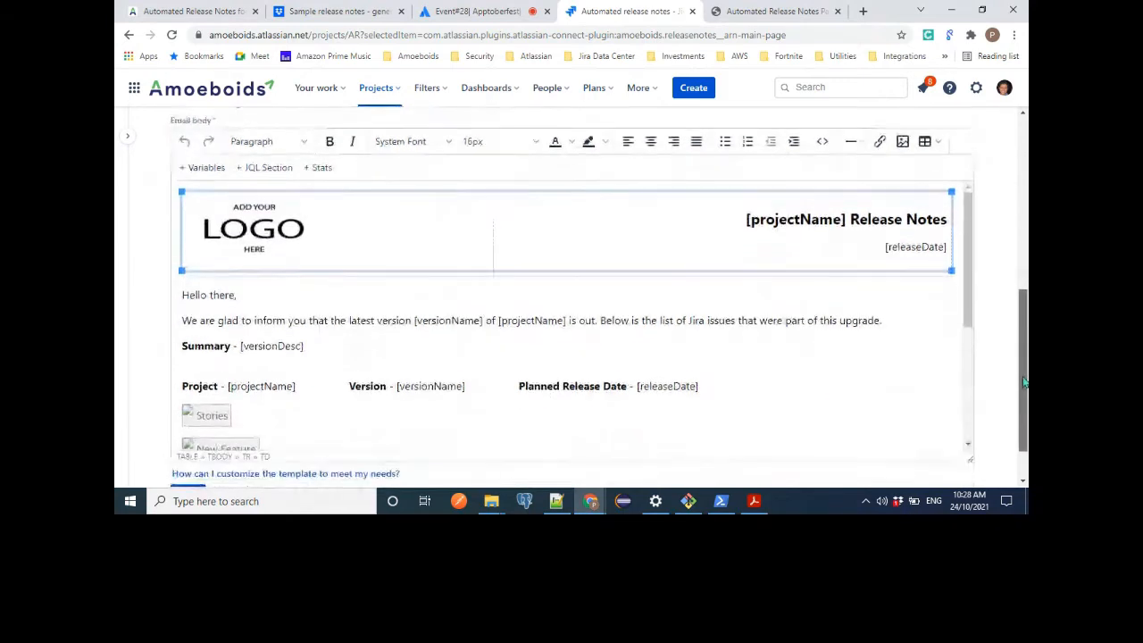
left_click(261, 207)
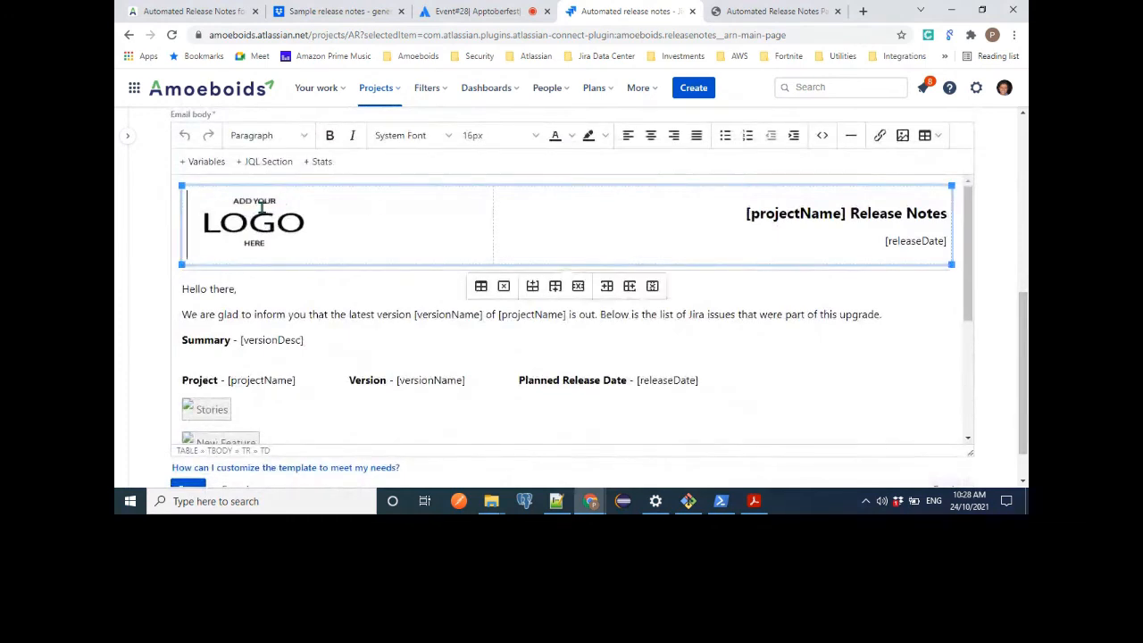
left_click(261, 208)
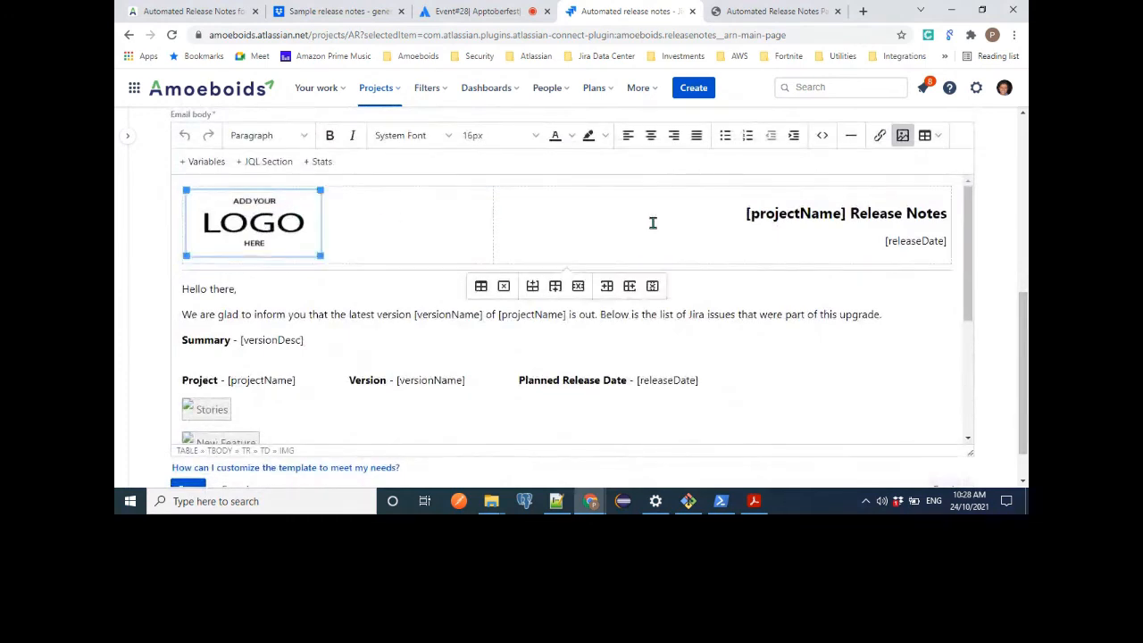
left_click(733, 223)
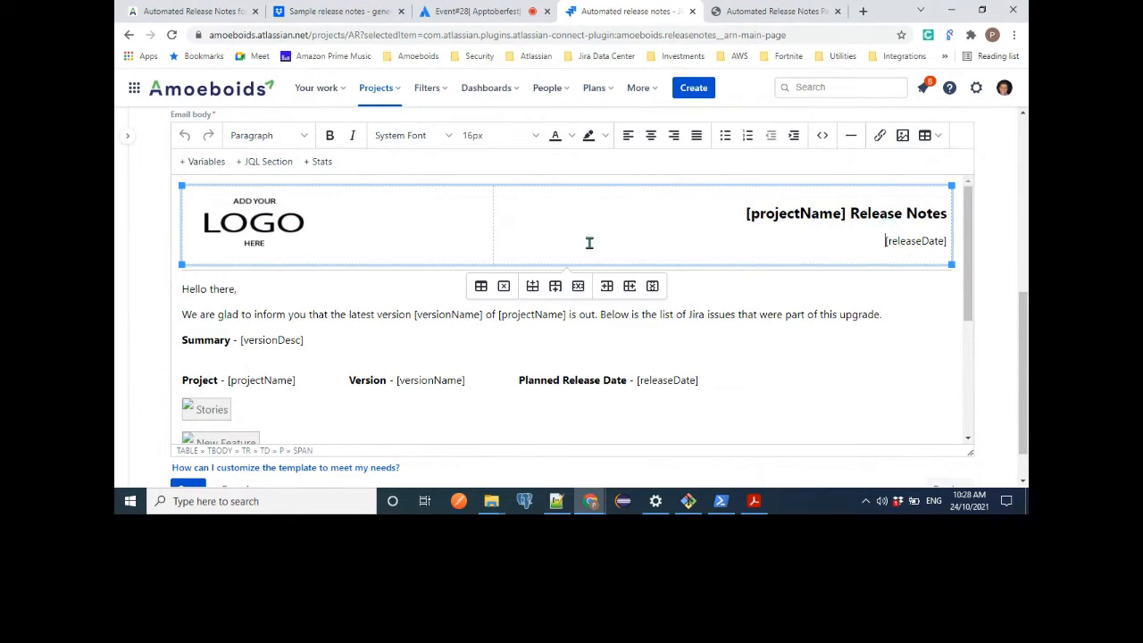
Examine the greeting, intro and summary text of the email body, including the versionDesc and projectName placeholders.
left_click(287, 292)
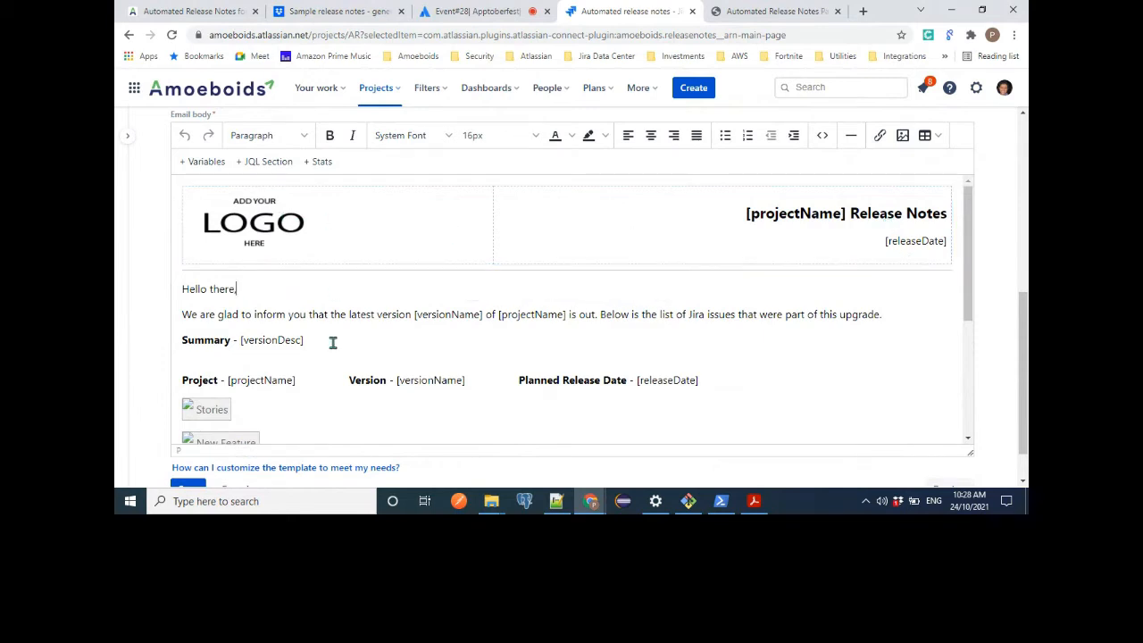
scroll(333, 342, "down", 1)
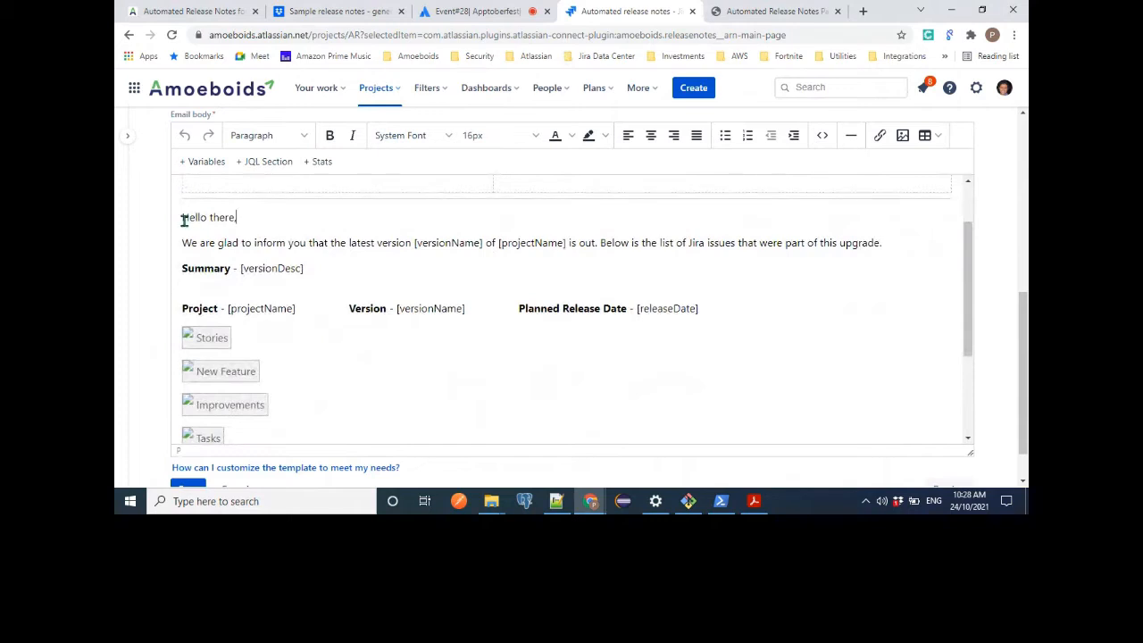
left_click_drag(183, 221, 331, 276)
left_click(331, 276)
double_click(289, 272)
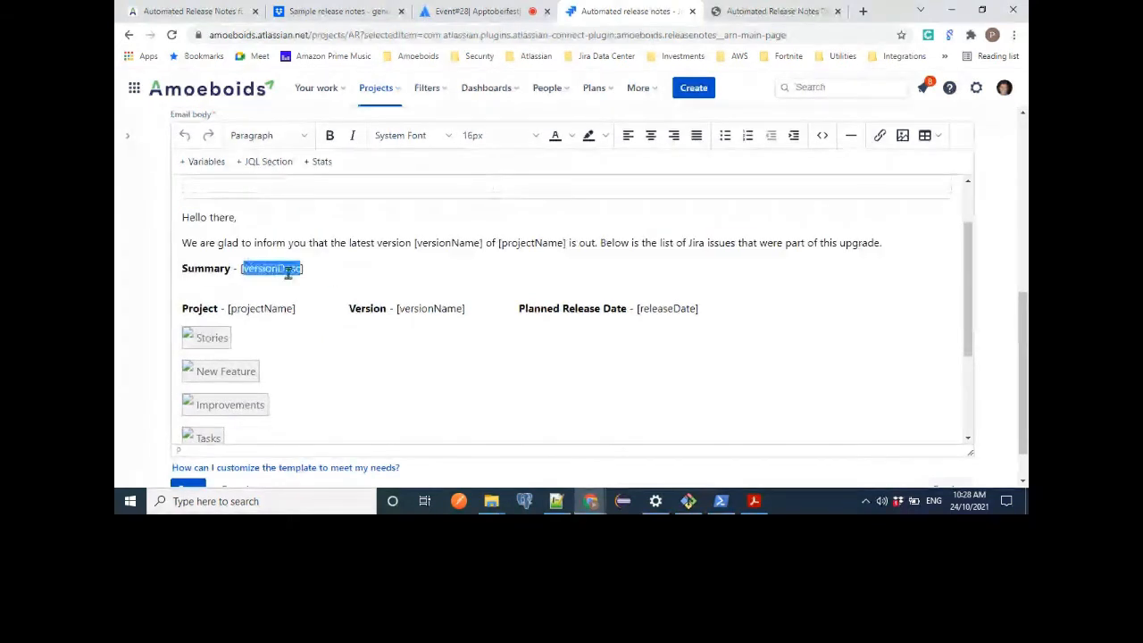
left_click(257, 308)
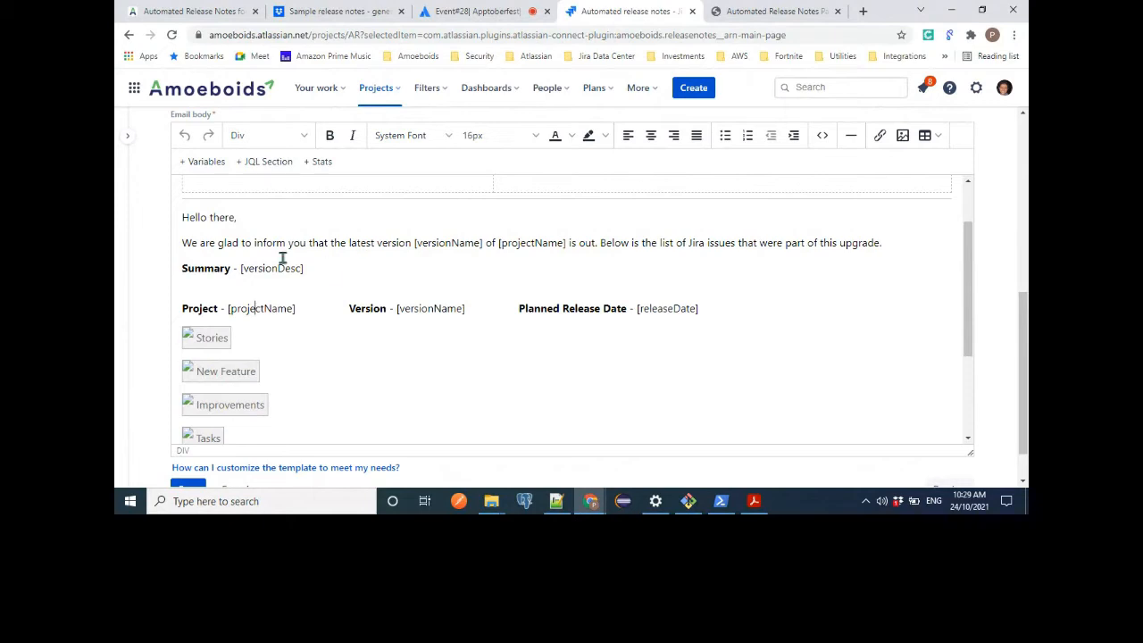
Browse the full list of variables available for the email body, and close it without inserting one.
left_click(203, 163)
left_click(494, 222)
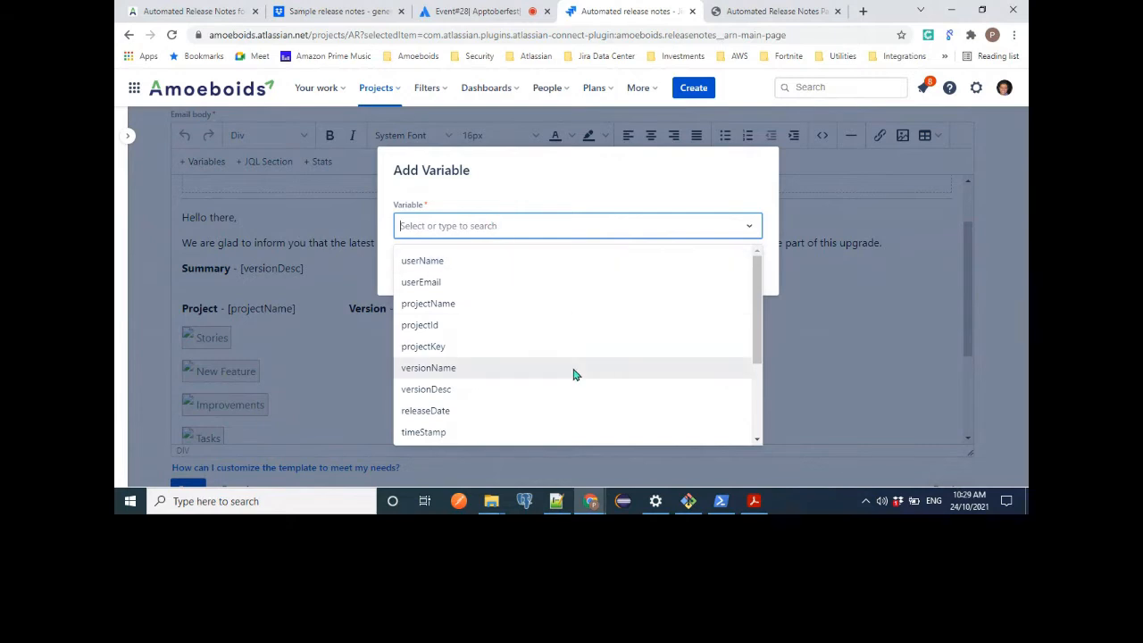
scroll(575, 375, "down", 3)
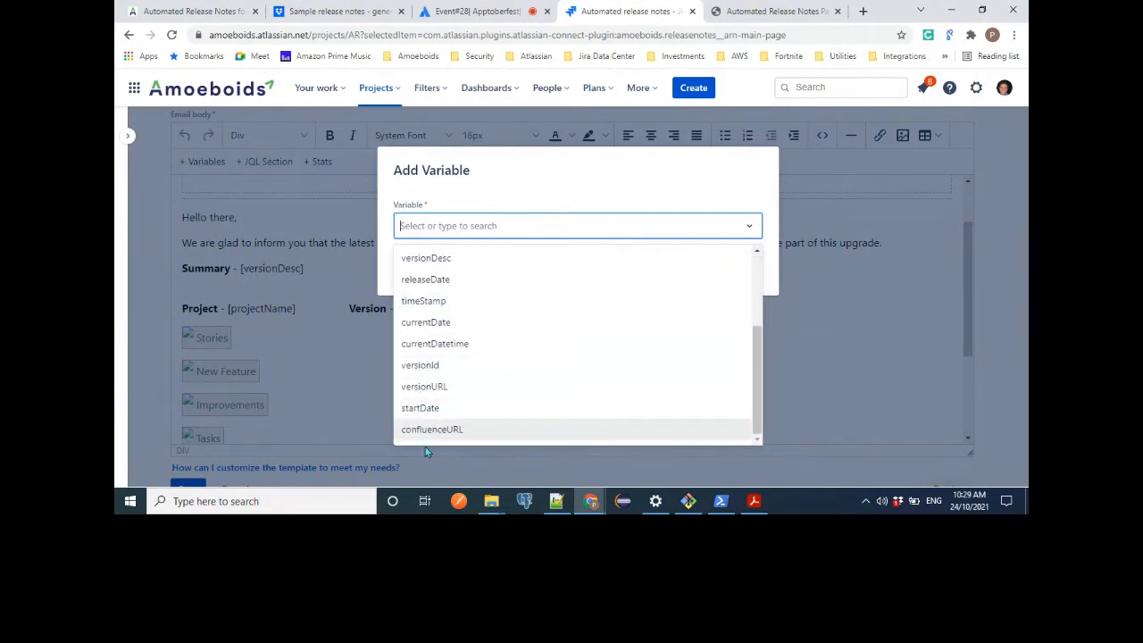
left_click(516, 208)
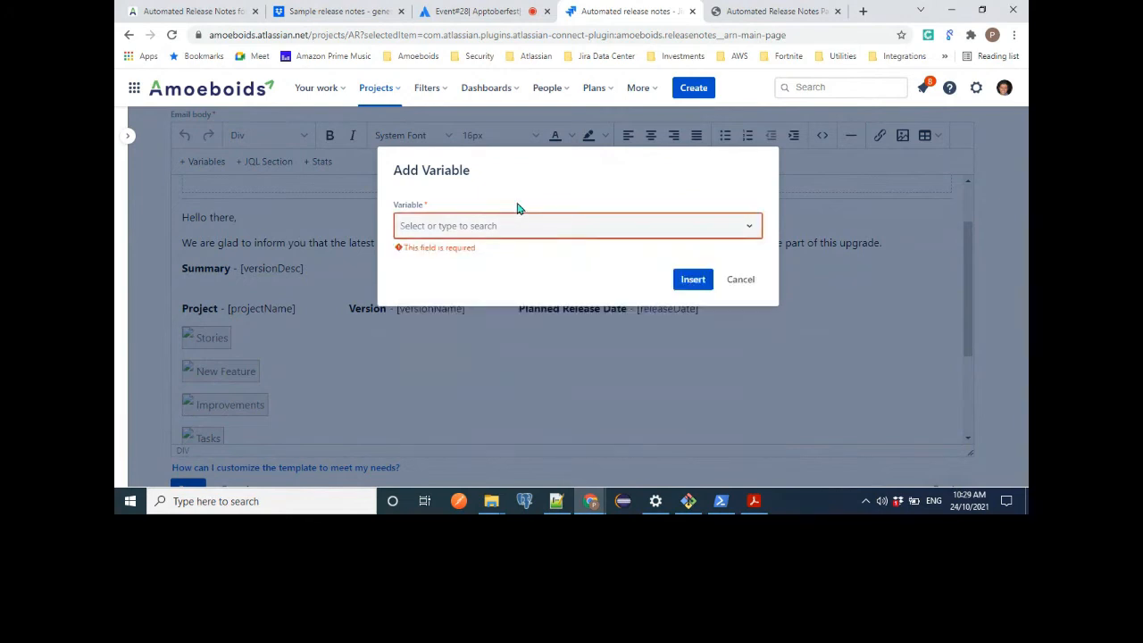
left_click(740, 280)
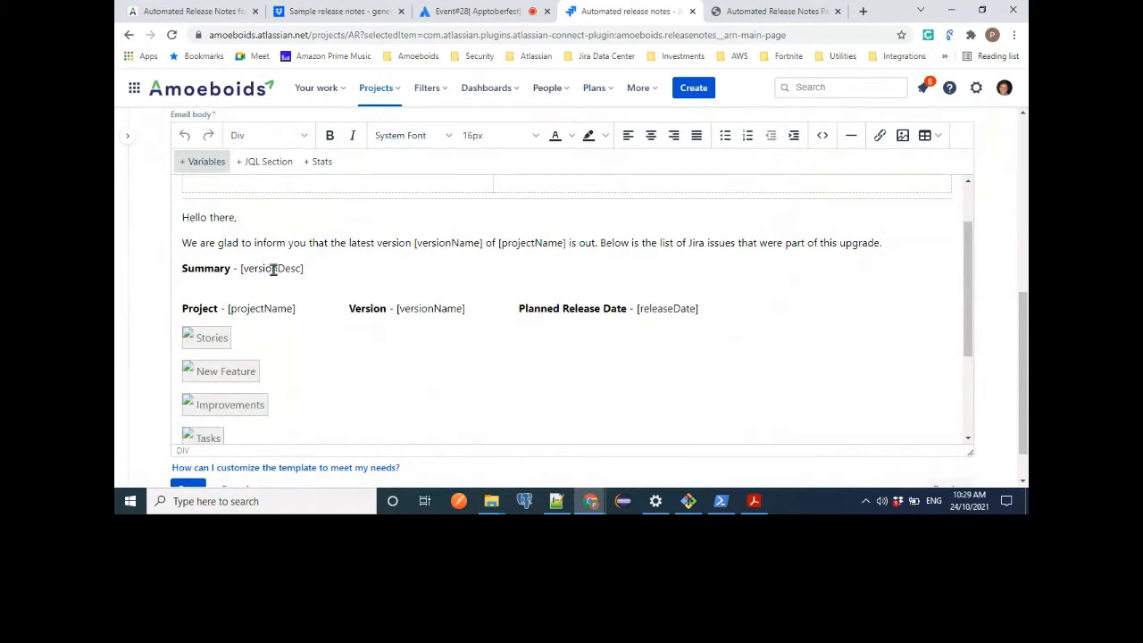
Look over the issue sections in the email body, and briefly view the Stories JQL section's settings without changing them.
left_click(313, 322)
scroll(316, 322, "down", 1)
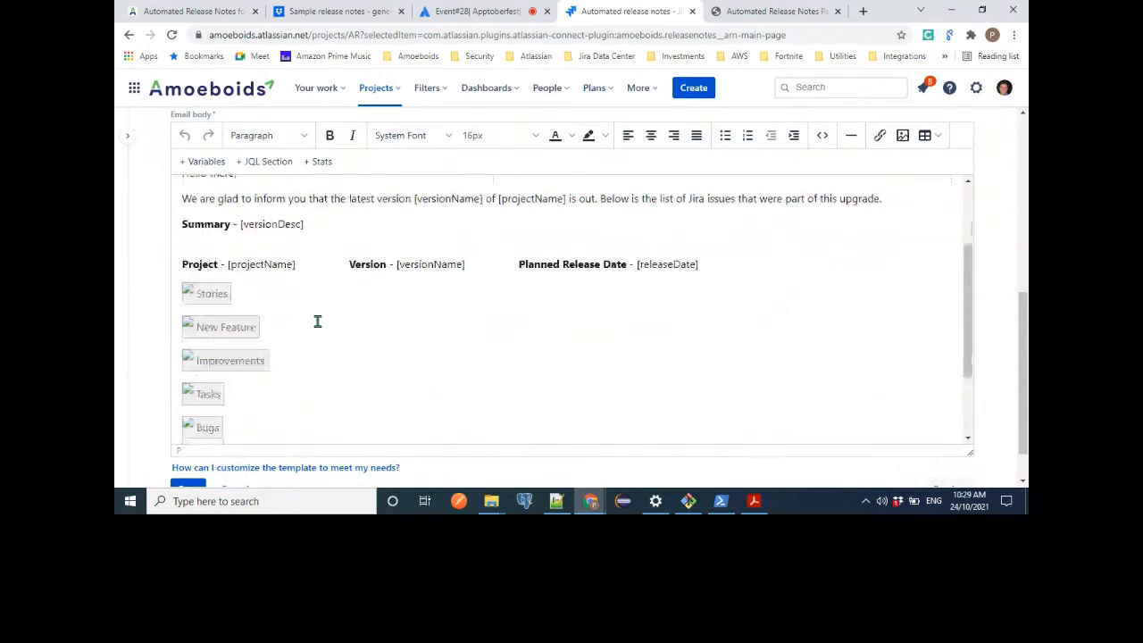
scroll(317, 321, "up", 1)
scroll(308, 320, "down", 1)
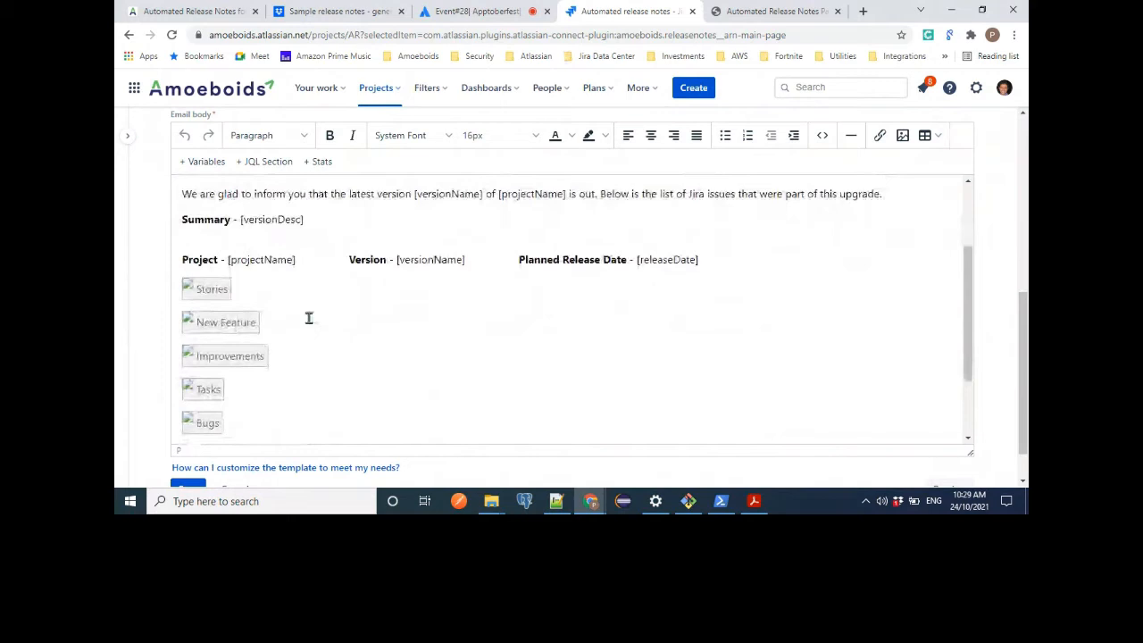
left_click(208, 291)
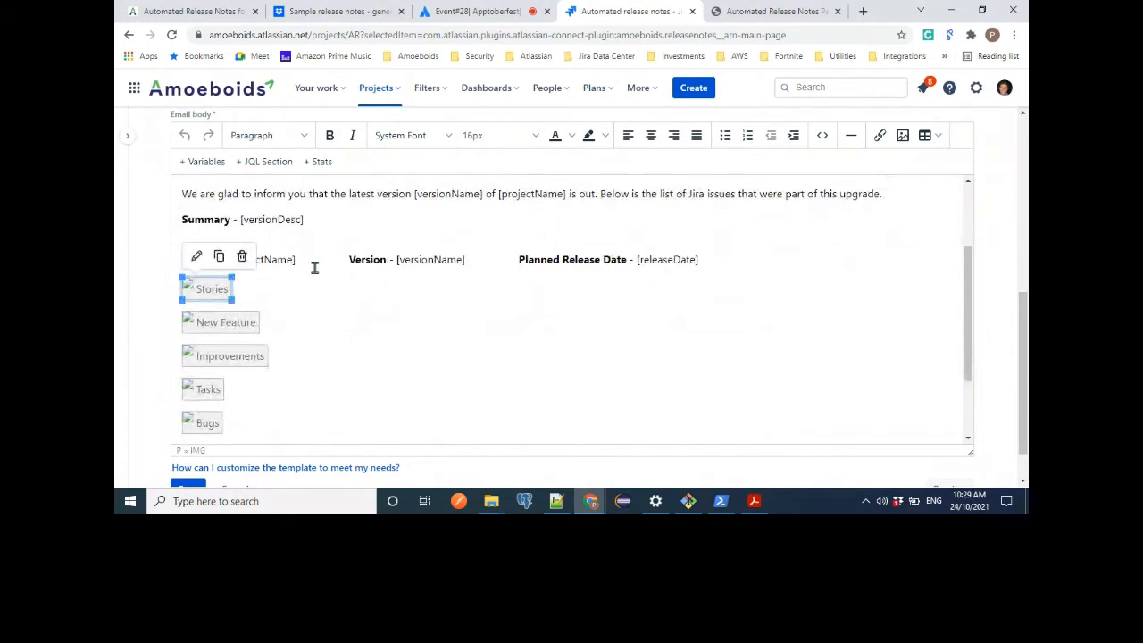
left_click(198, 257)
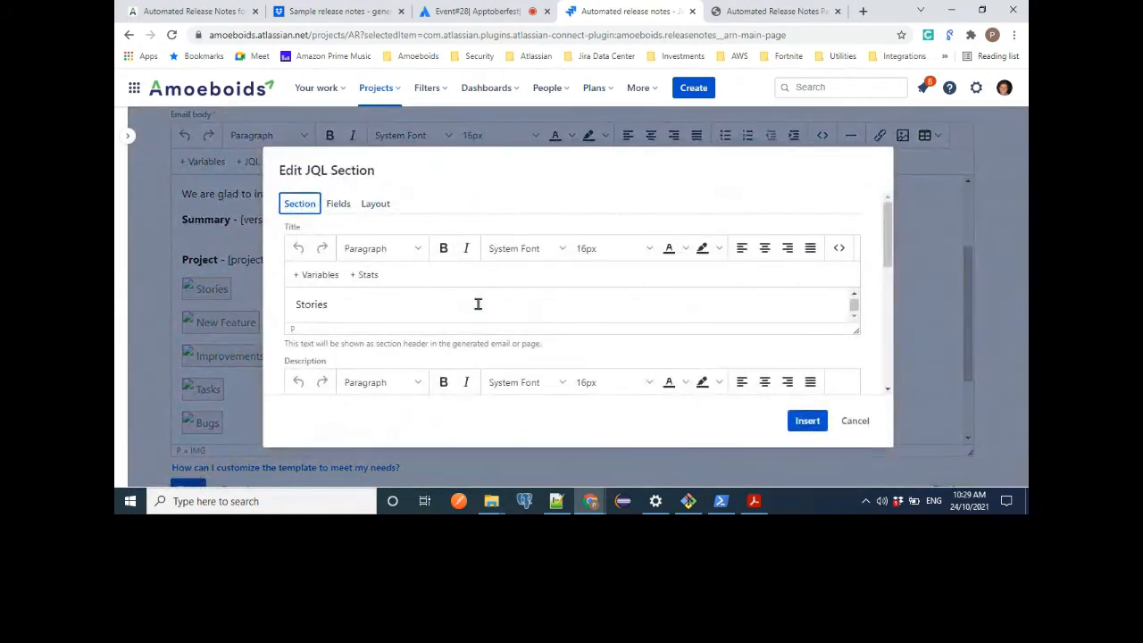
left_click(851, 420)
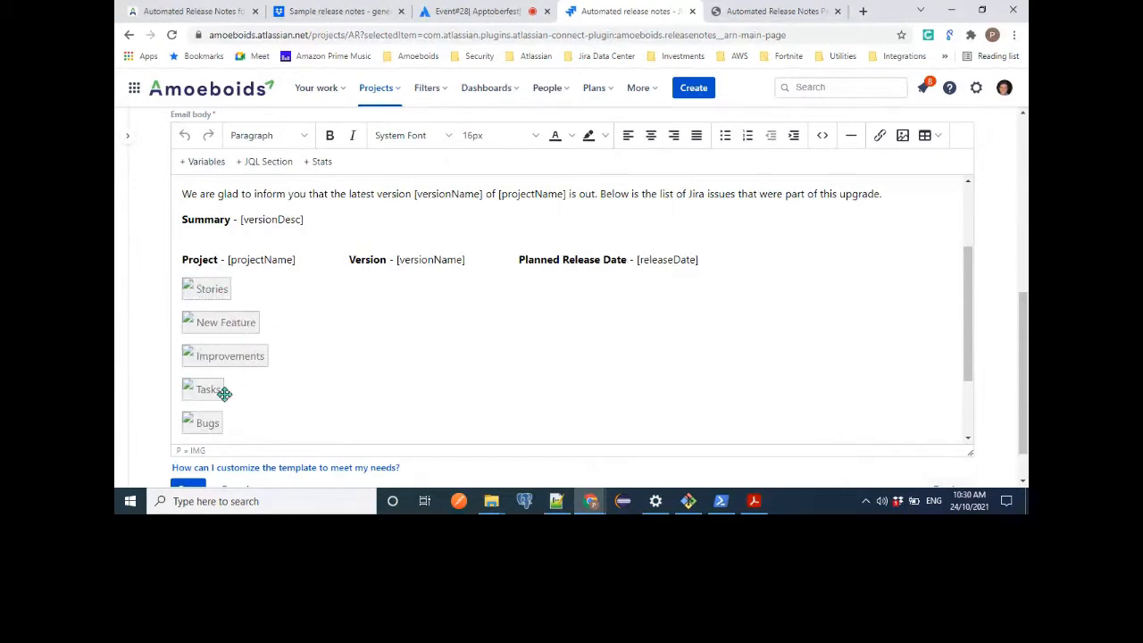
Open the Stories JQL section for editing and examine its JQL query.
left_click(201, 285)
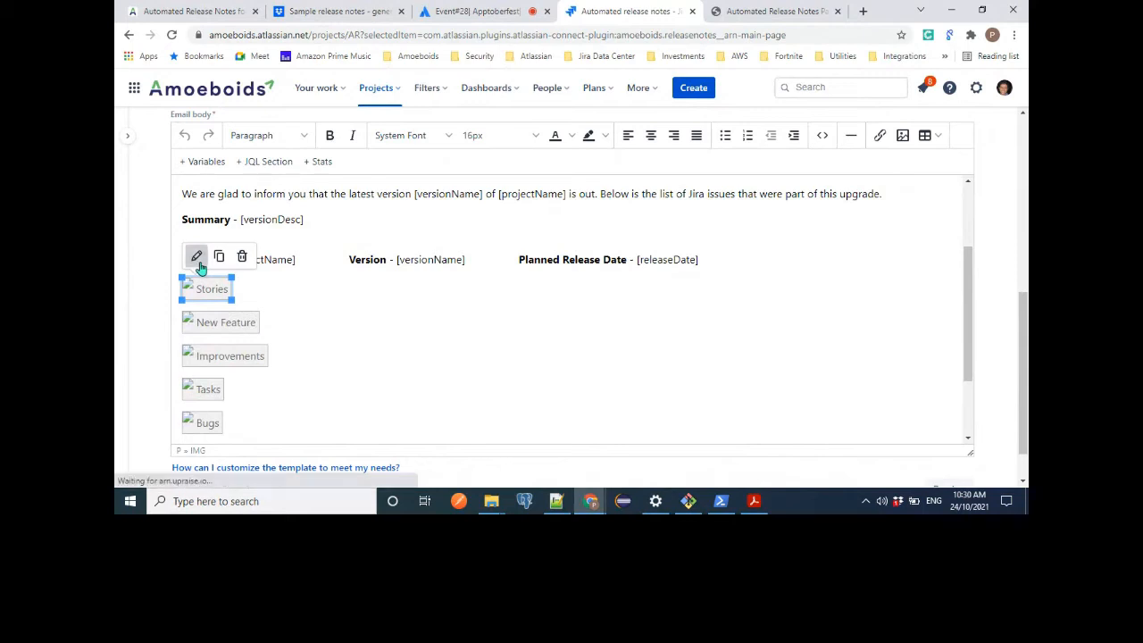
left_click(198, 258)
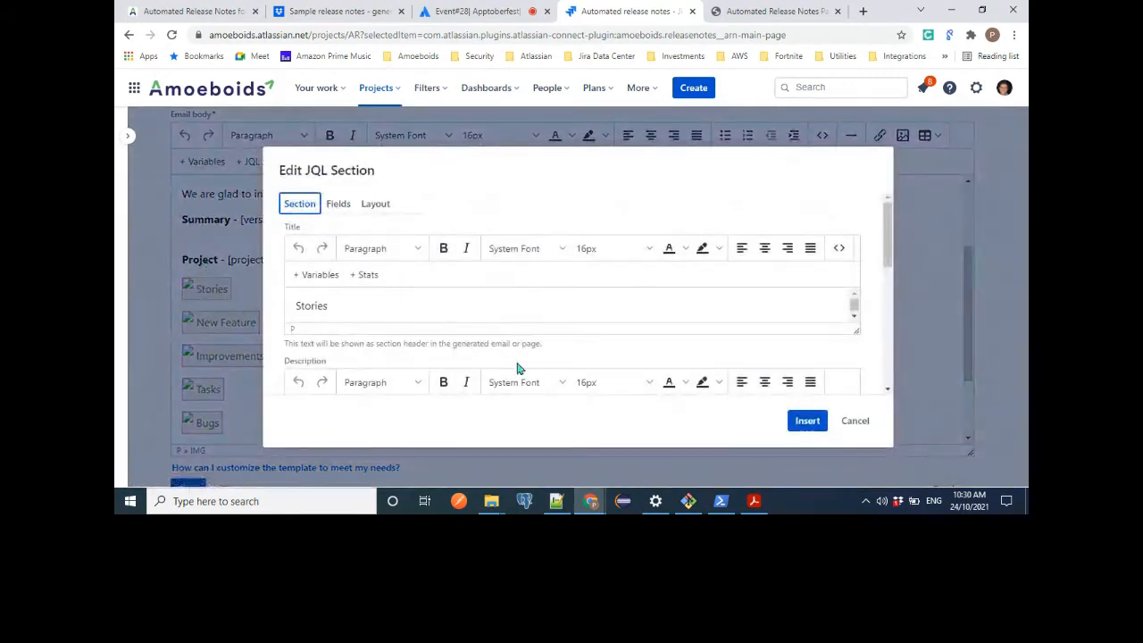
scroll(563, 327, "down", 3)
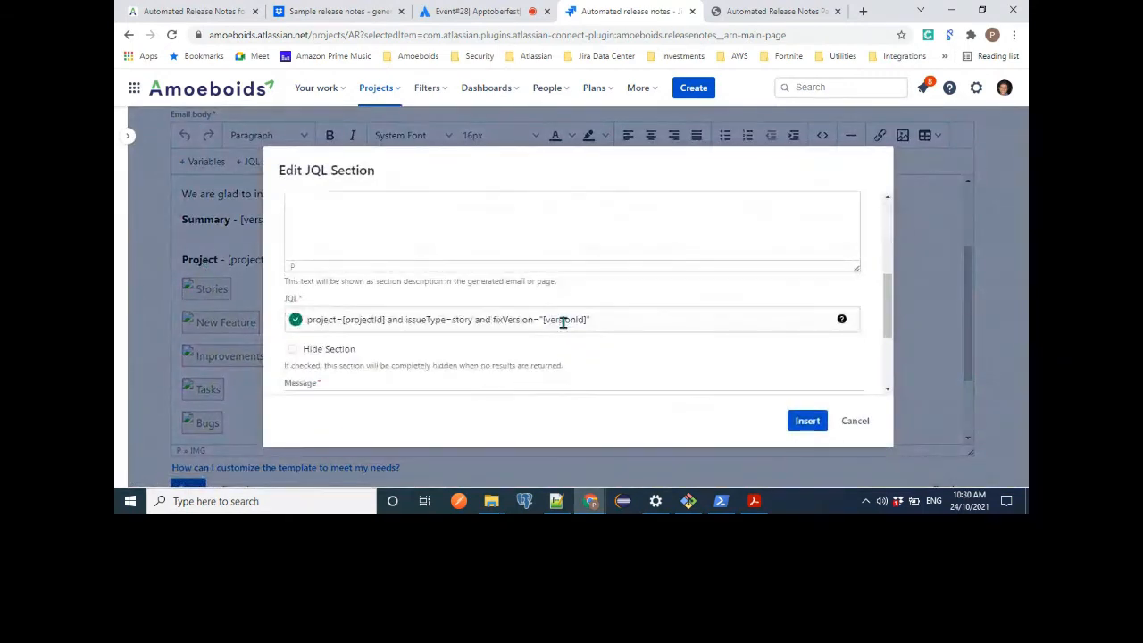
scroll(561, 321, "down", 1)
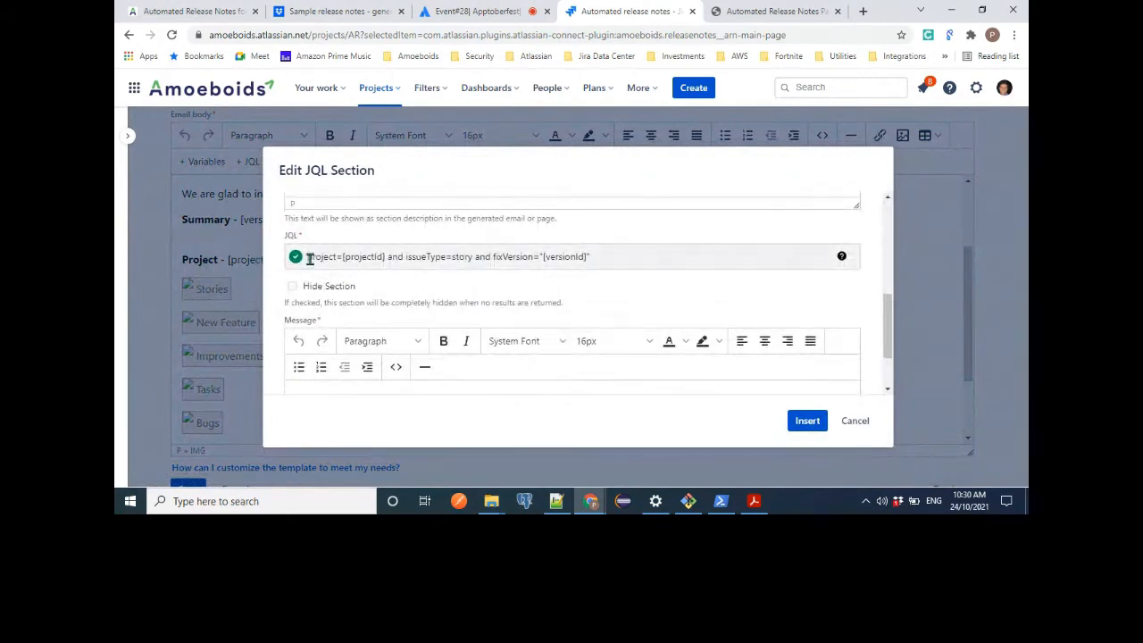
left_click_drag(309, 258, 623, 259)
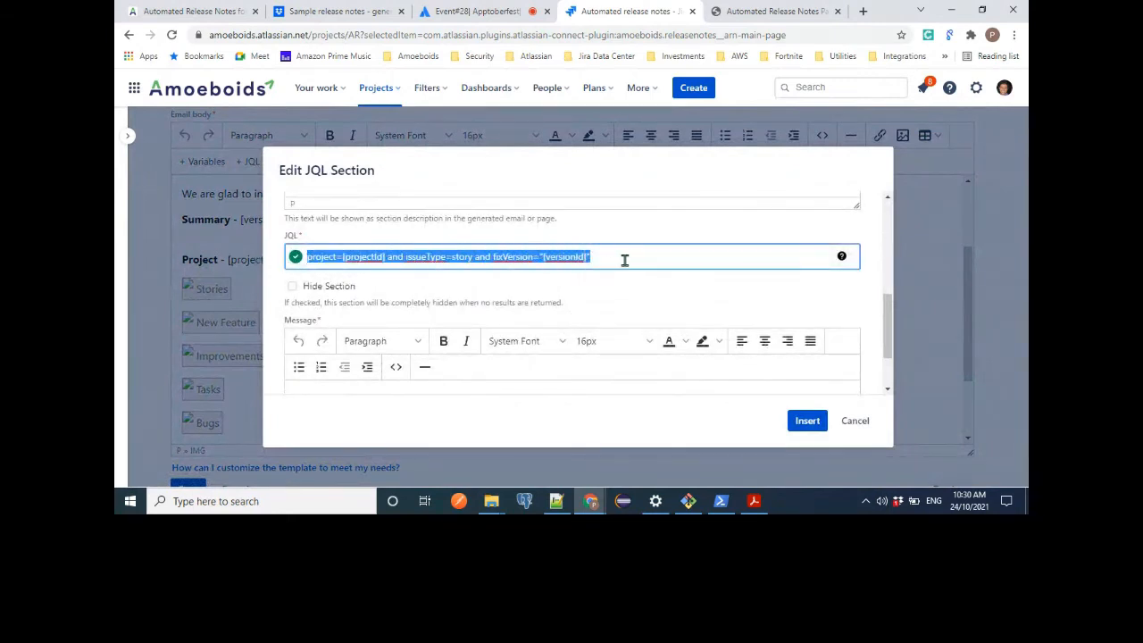
left_click(625, 260)
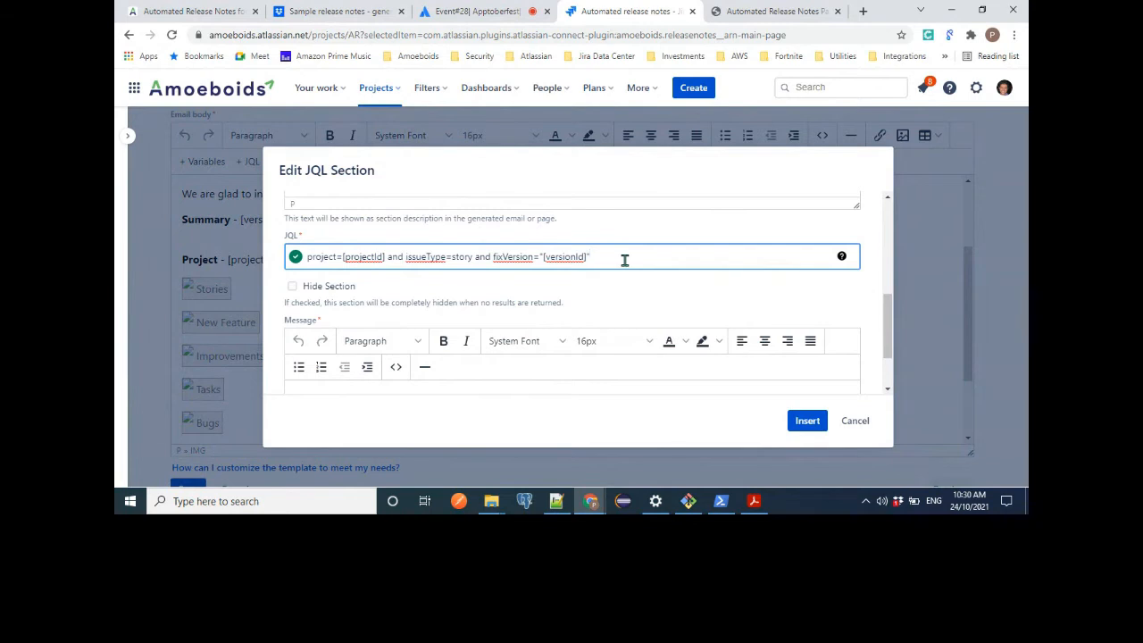
Examine the Stories section's title and the variables and stats options offered for it.
scroll(625, 260, "up", 1)
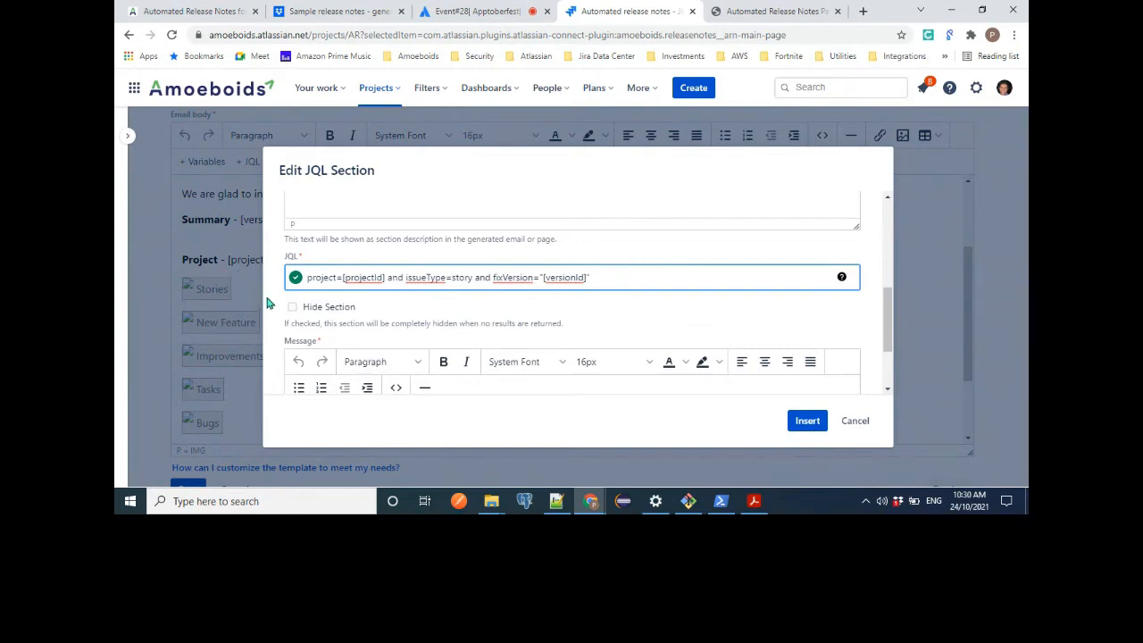
scroll(516, 314, "up", 4)
scroll(517, 314, "up", 1)
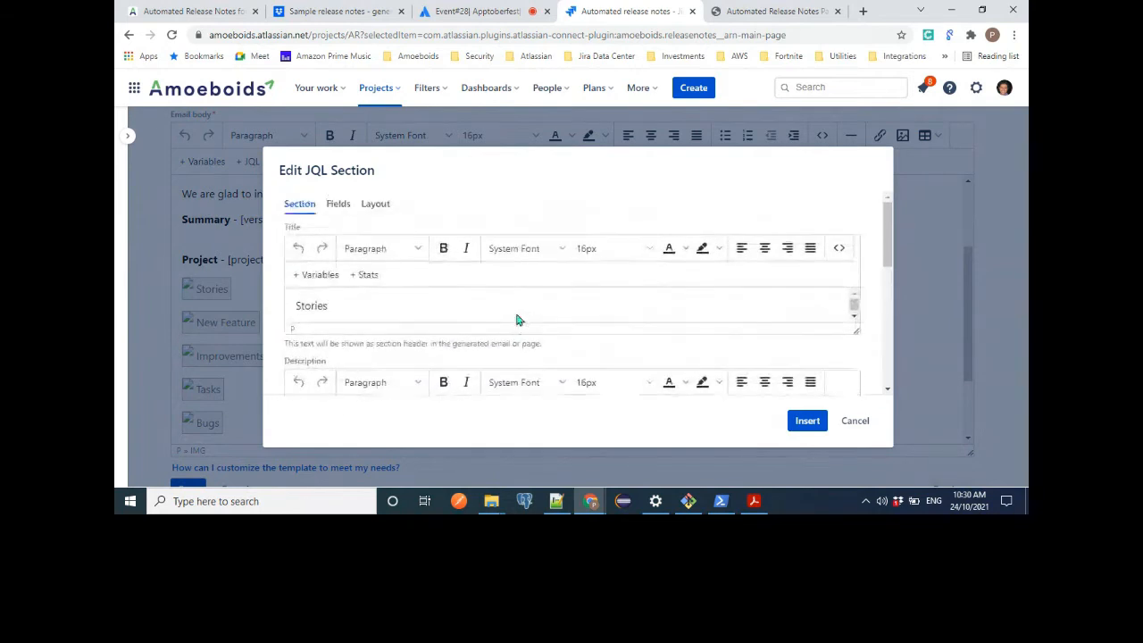
double_click(317, 306)
left_click(355, 306)
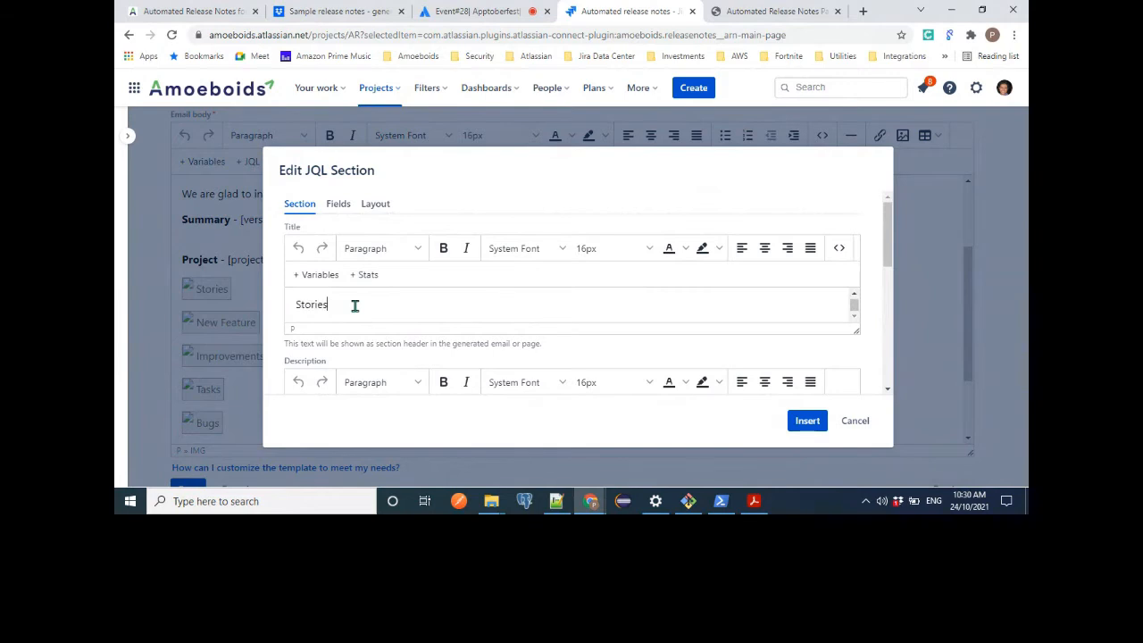
scroll(354, 305, "down", 2)
scroll(354, 308, "up", 1)
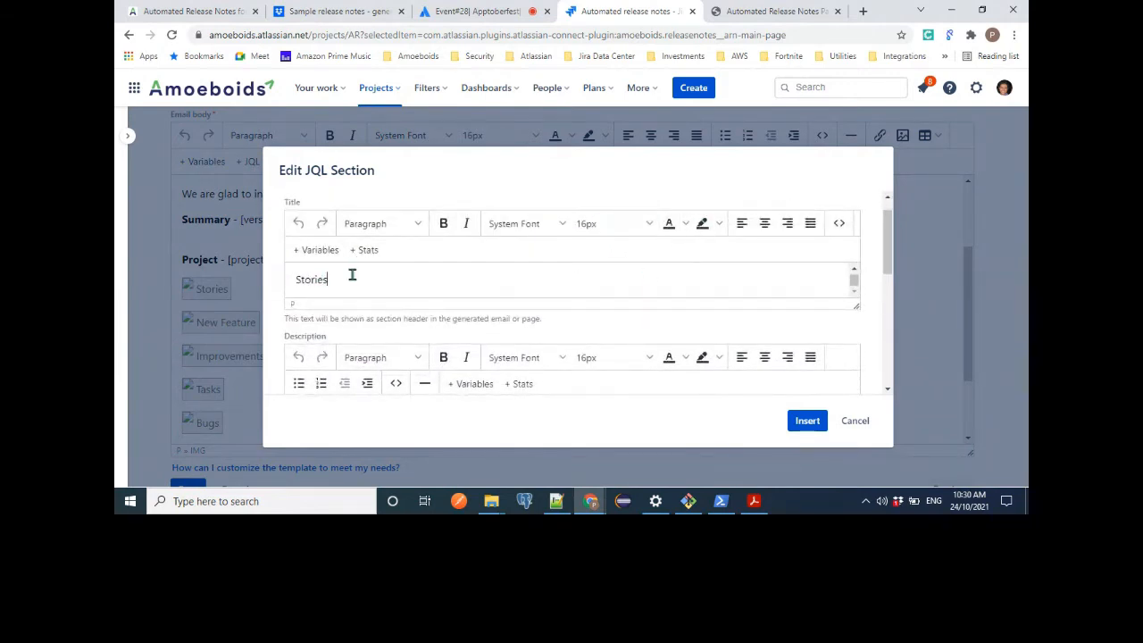
scroll(402, 277, "down", 2)
scroll(369, 284, "up", 1)
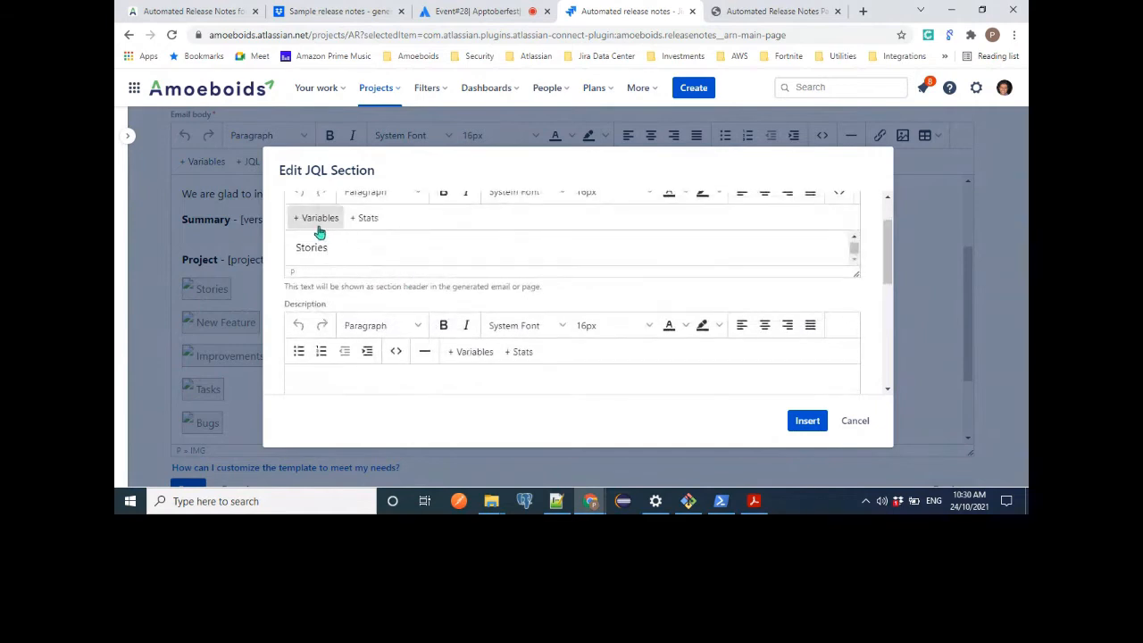
Examine the Stories section's empty description, and return to its JQL query.
scroll(347, 245, "down", 3)
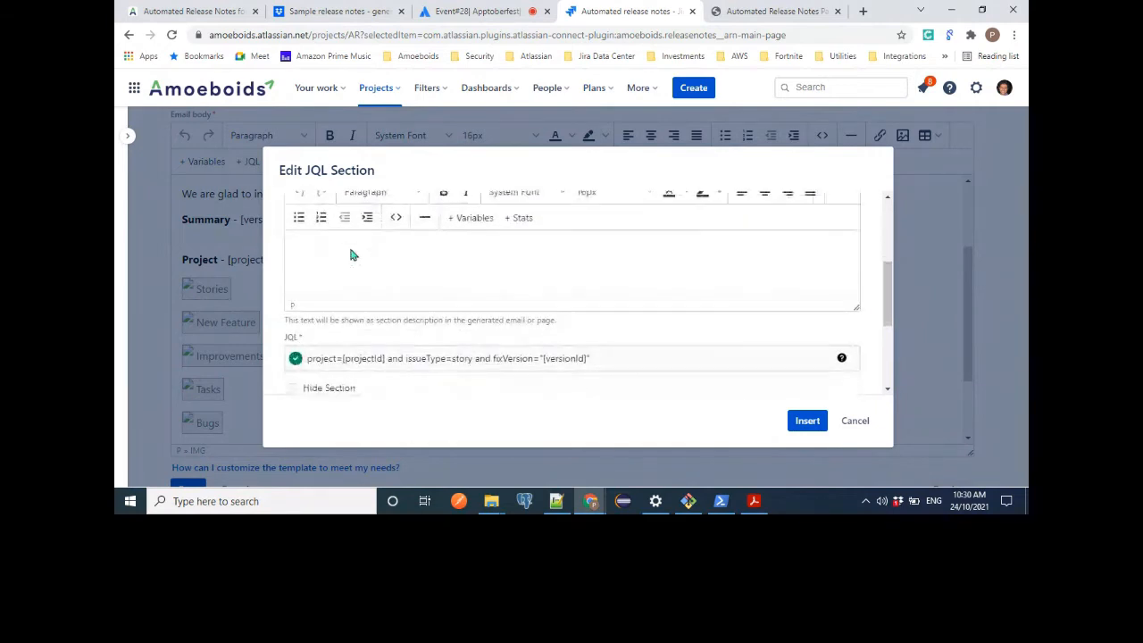
left_click(350, 249)
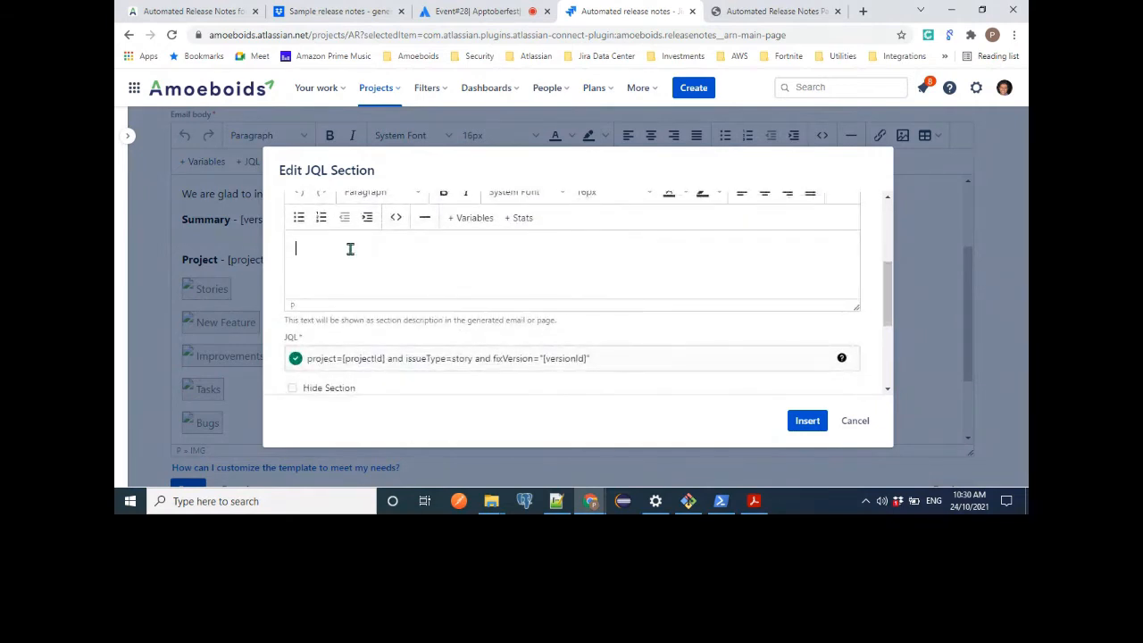
scroll(461, 266, "down", 2)
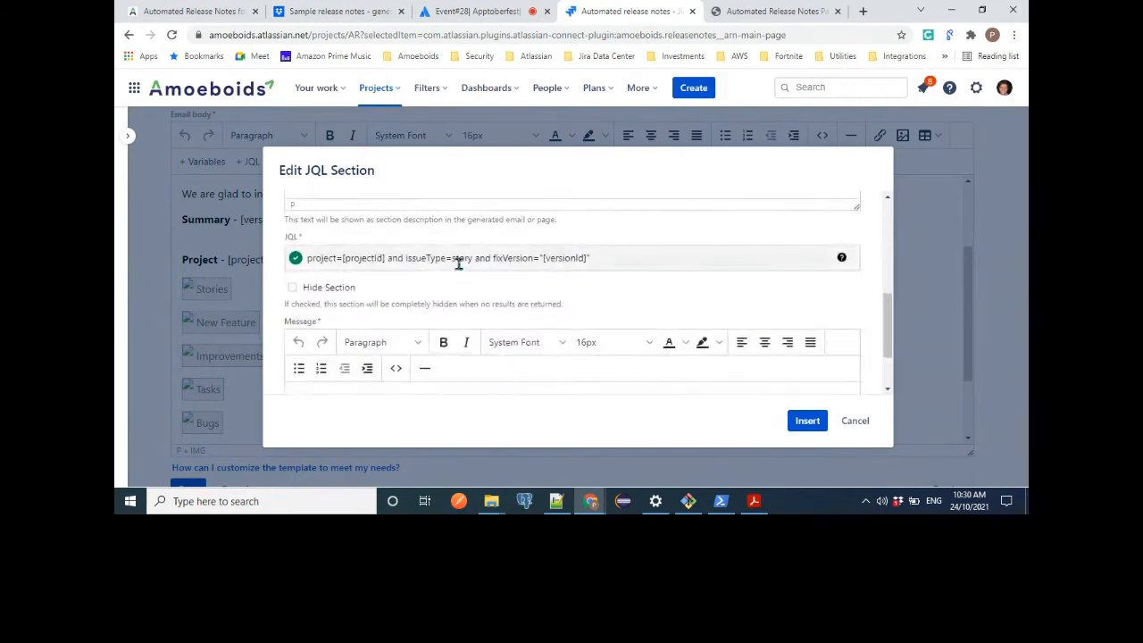
left_click(649, 258)
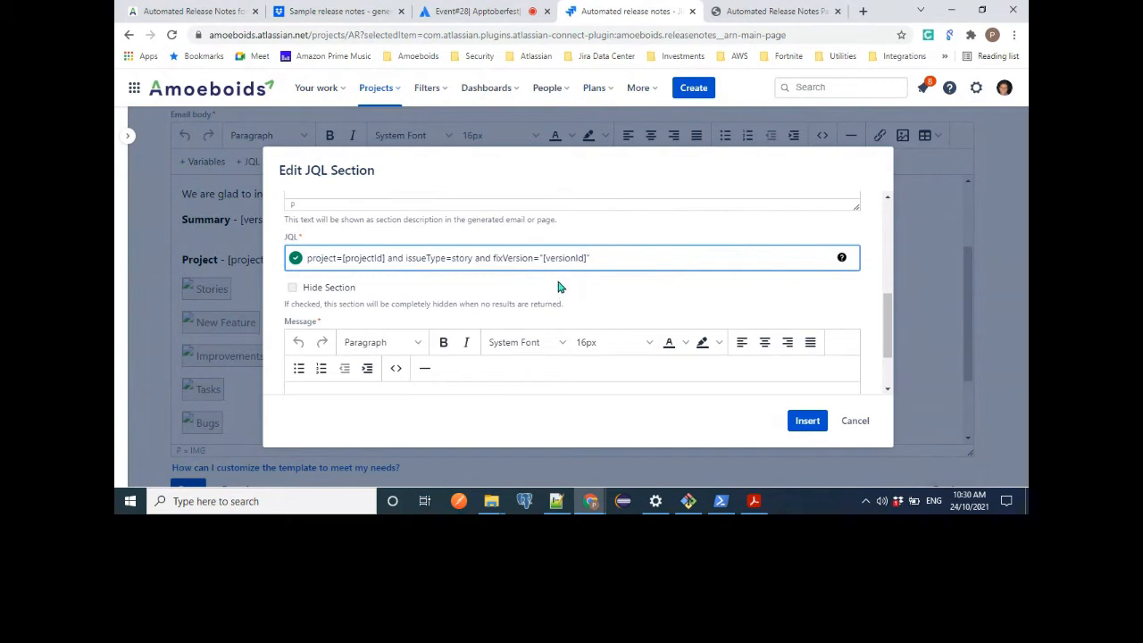
Examine the project variable and issue type condition in the Stories section's JQL query.
left_click(638, 236)
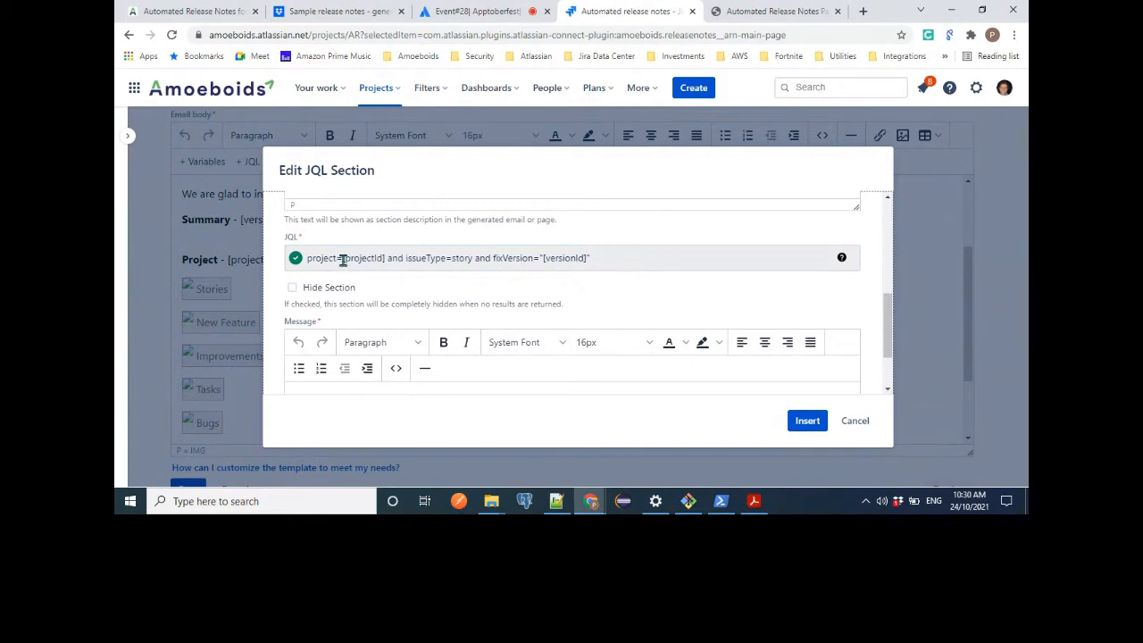
left_click_drag(343, 259, 386, 260)
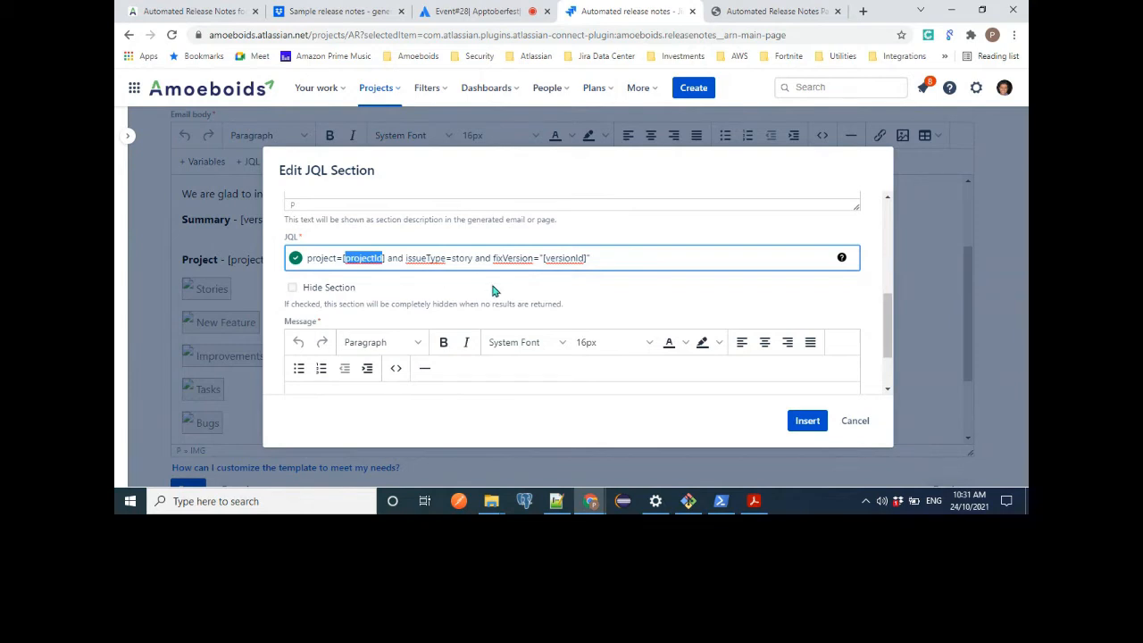
double_click(411, 259)
triple_click(412, 260)
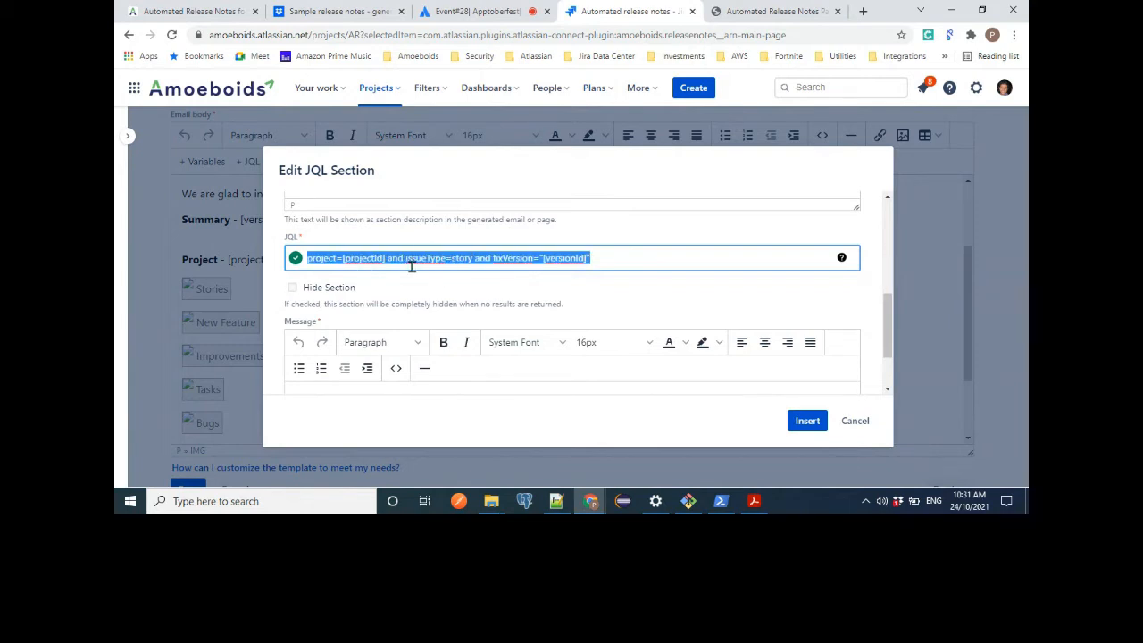
left_click(425, 279)
Examine the Stories section's Hide Section option and the message shown when its JQL returns an empty set.
scroll(533, 280, "down", 1)
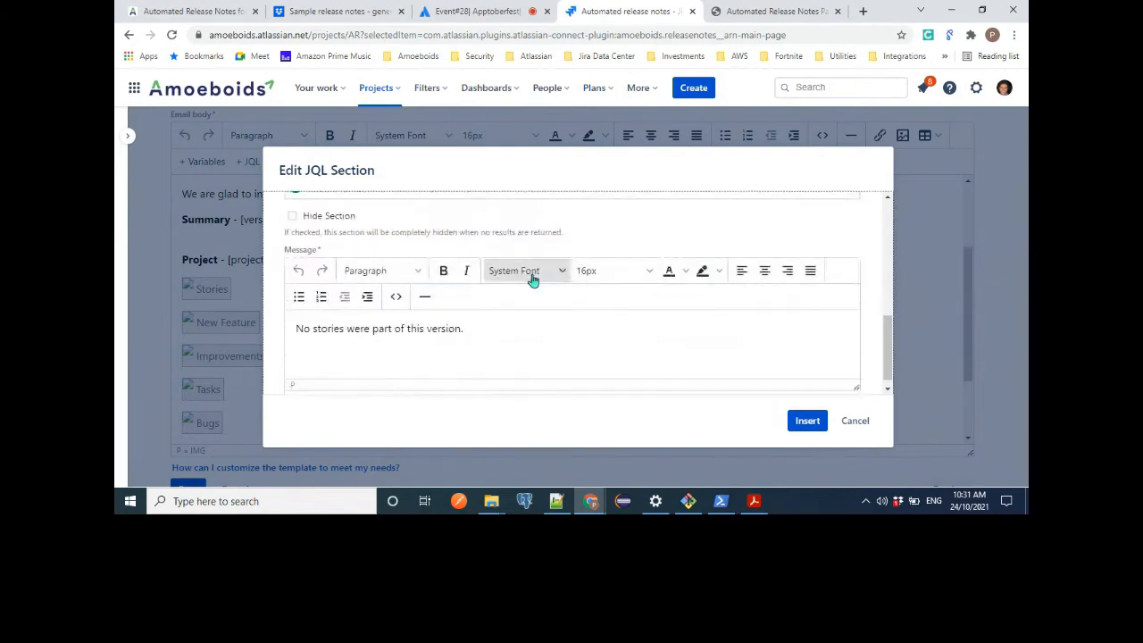
scroll(530, 369, "up", 1)
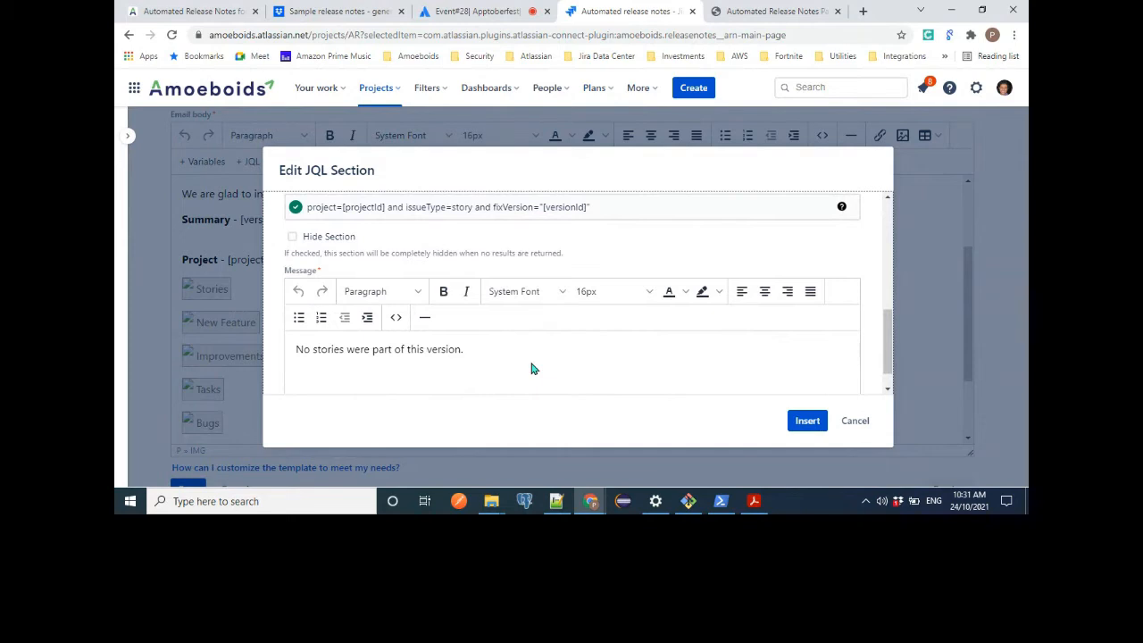
scroll(530, 369, "down", 1)
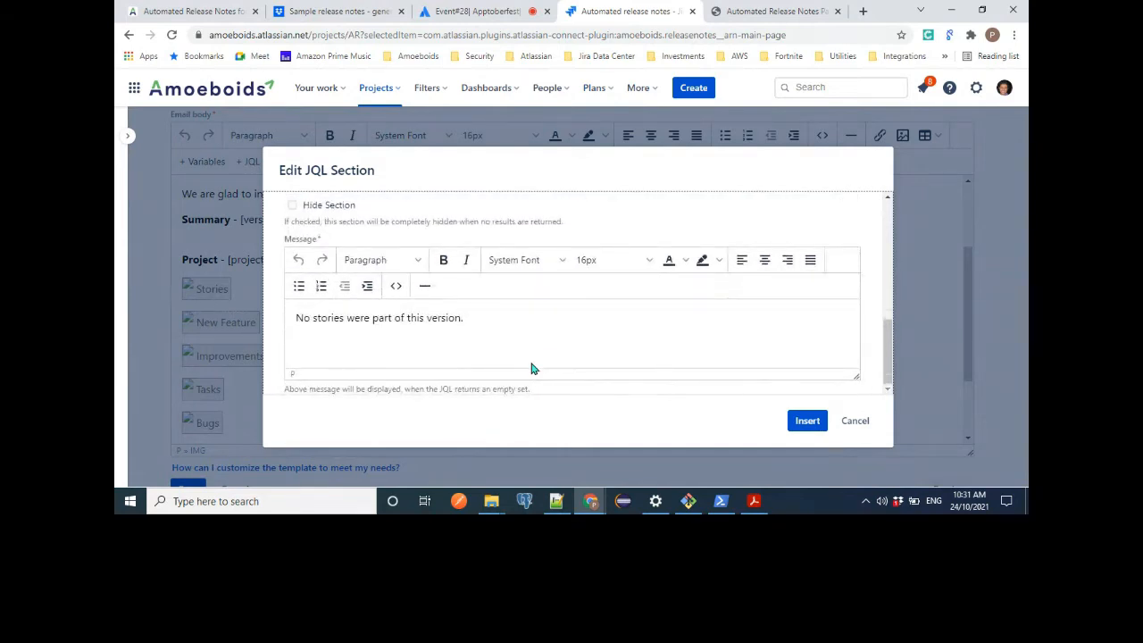
scroll(409, 319, "up", 1)
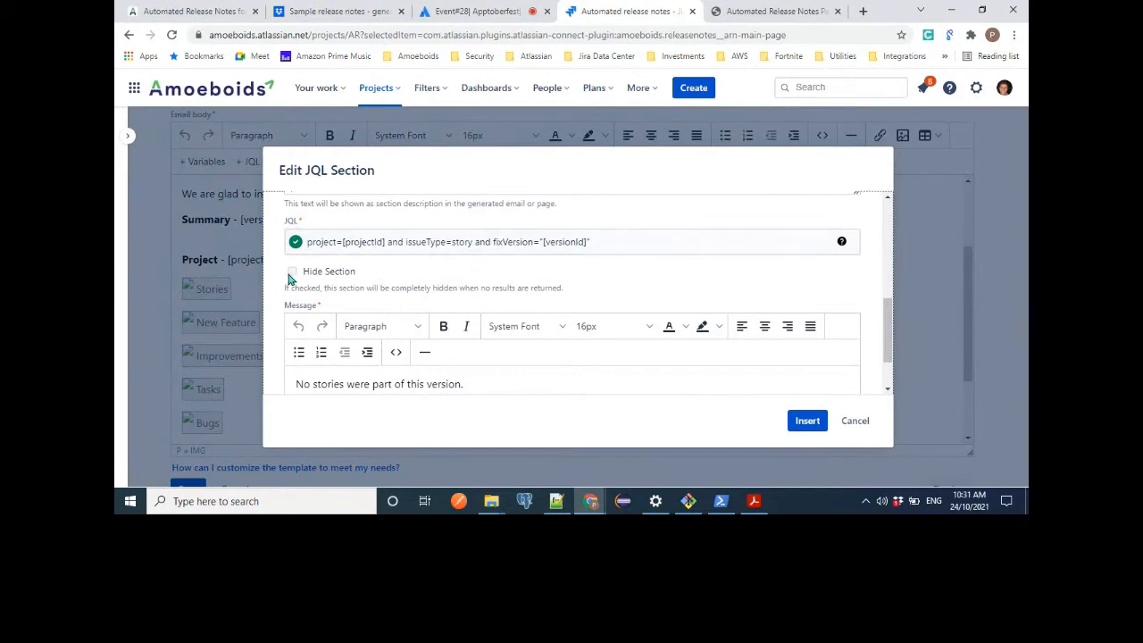
triple_click(331, 390)
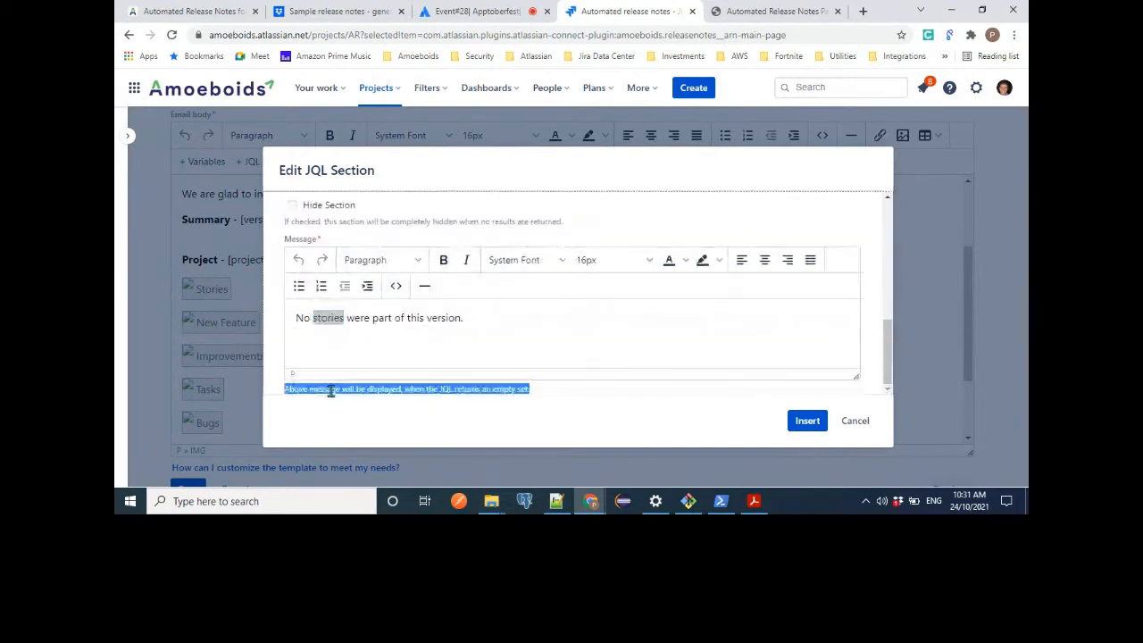
triple_click(369, 319)
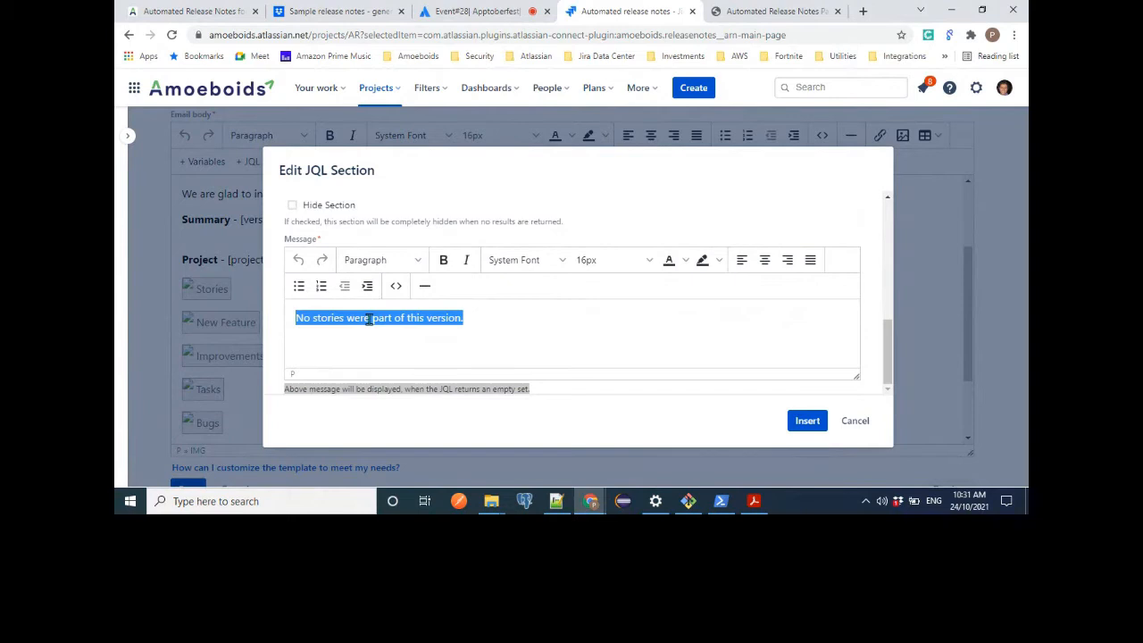
left_click(498, 319)
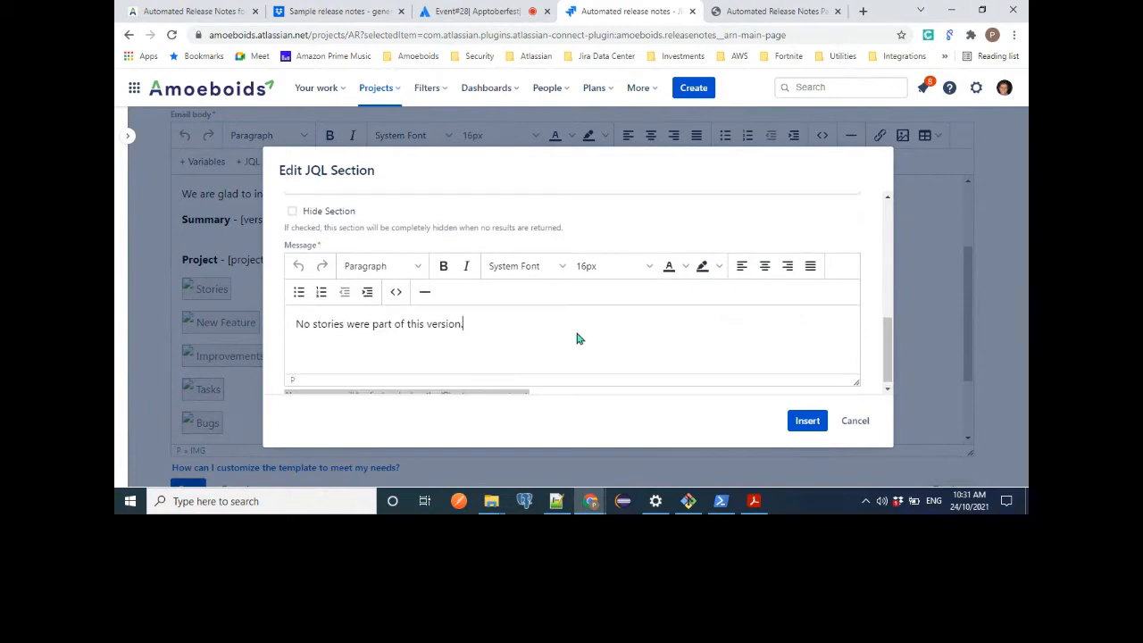
scroll(577, 339, "up", 5)
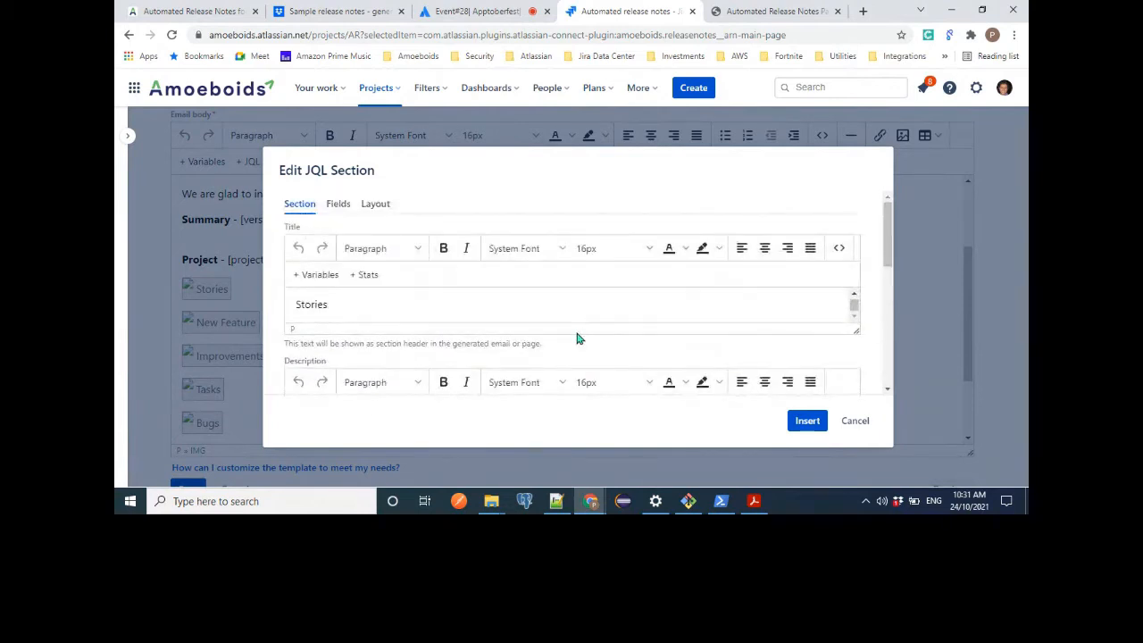
Examine the Stories section's columns and layout formats, including the Summary column's label, link and style settings.
left_click(343, 206)
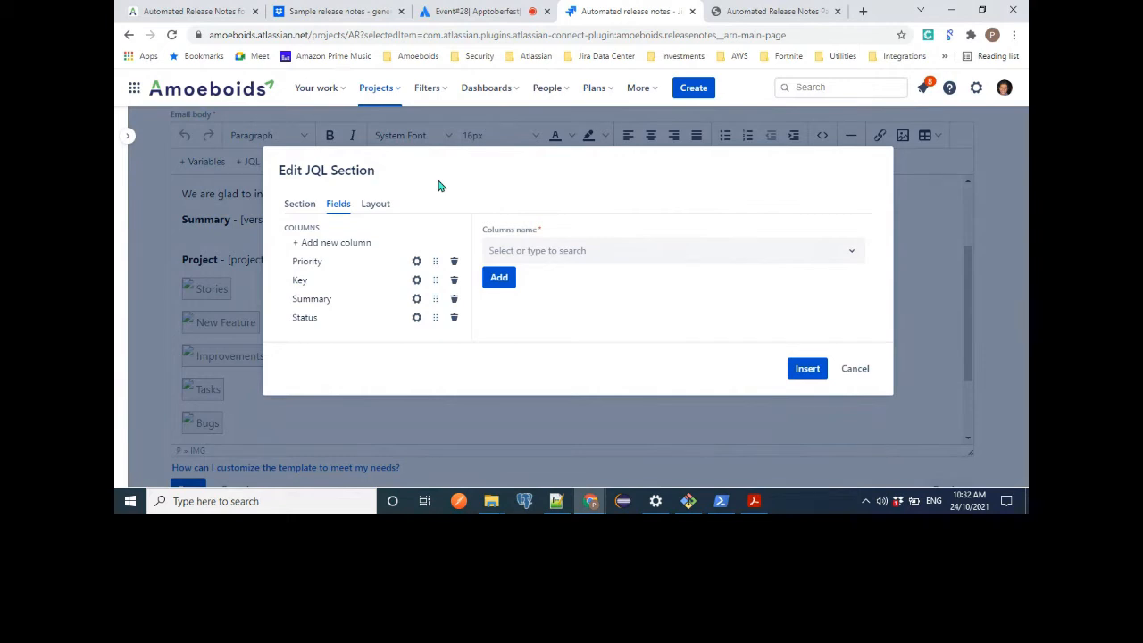
left_click(382, 207)
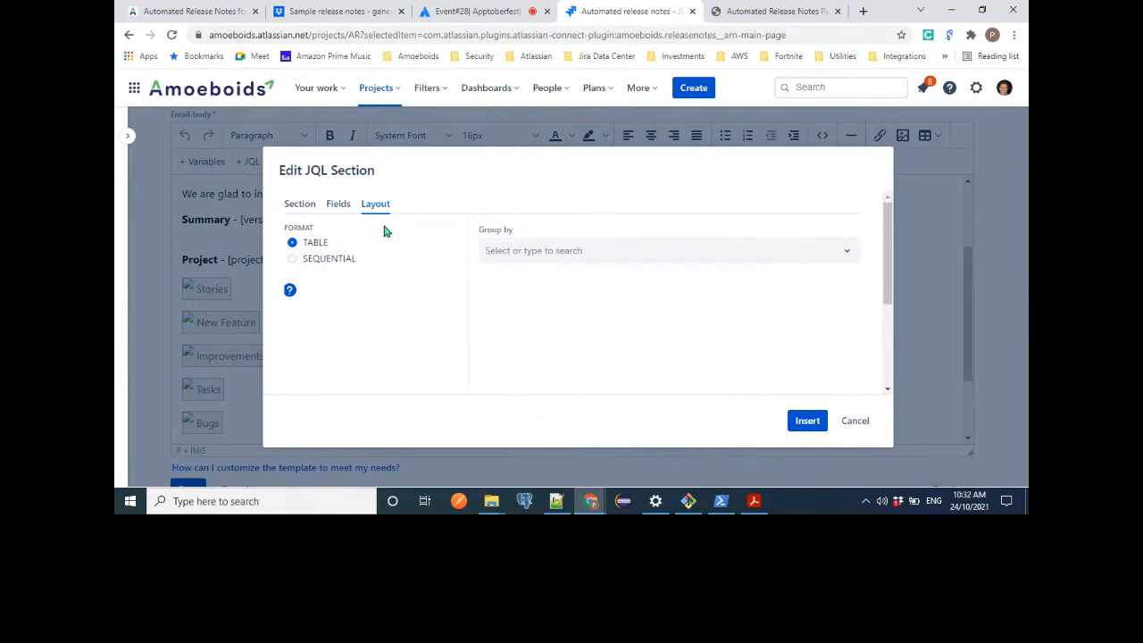
left_click(340, 207)
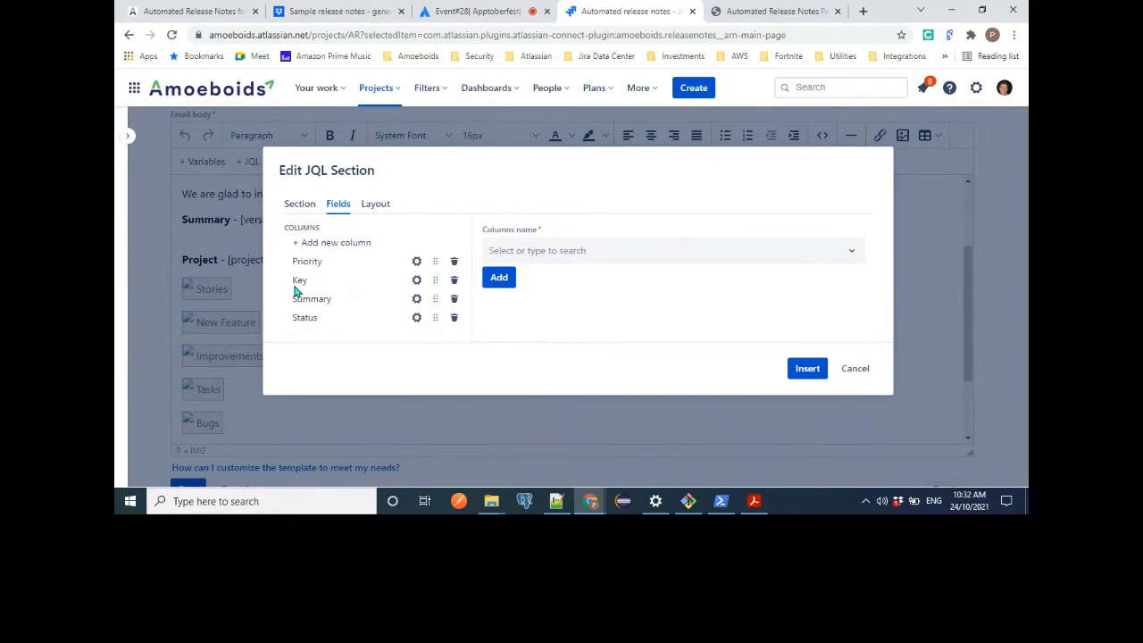
left_click(416, 300)
scroll(509, 297, "down", 2)
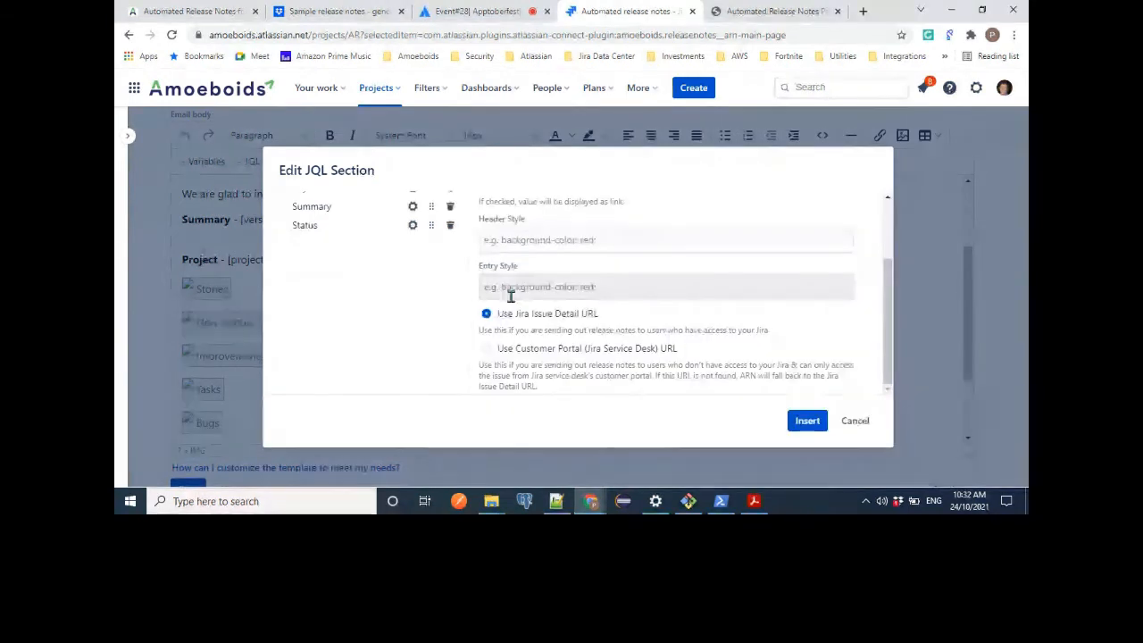
scroll(526, 295, "up", 2)
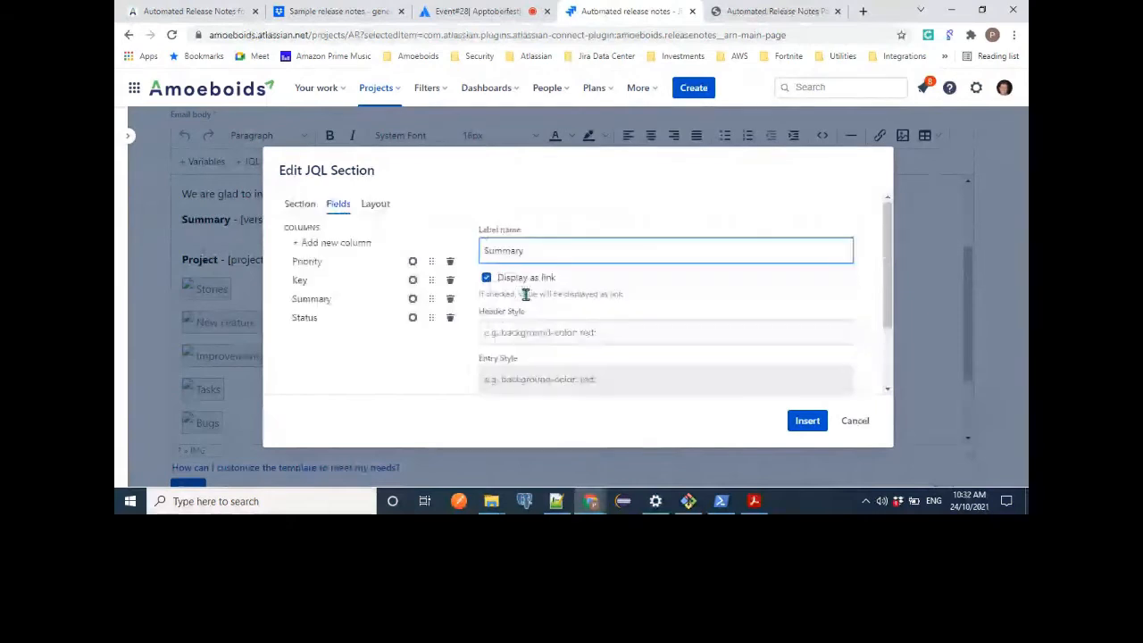
Switch the Stories section's layout format to Sequential and examine the variables available for it, such as priority.
left_click(385, 211)
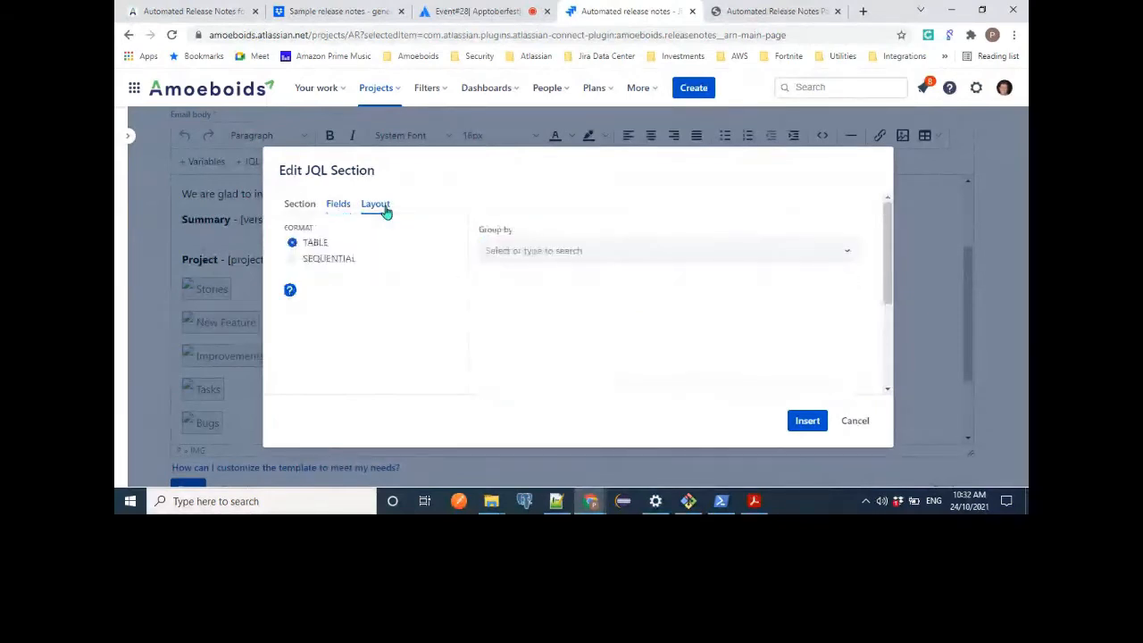
left_click(324, 260)
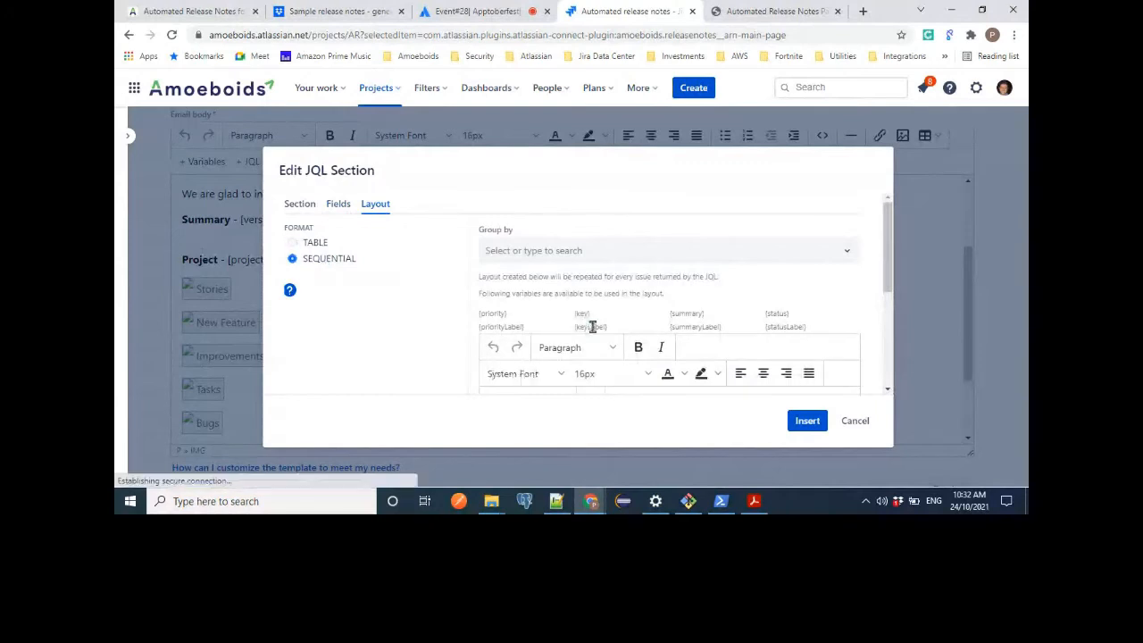
scroll(593, 329, "down", 3)
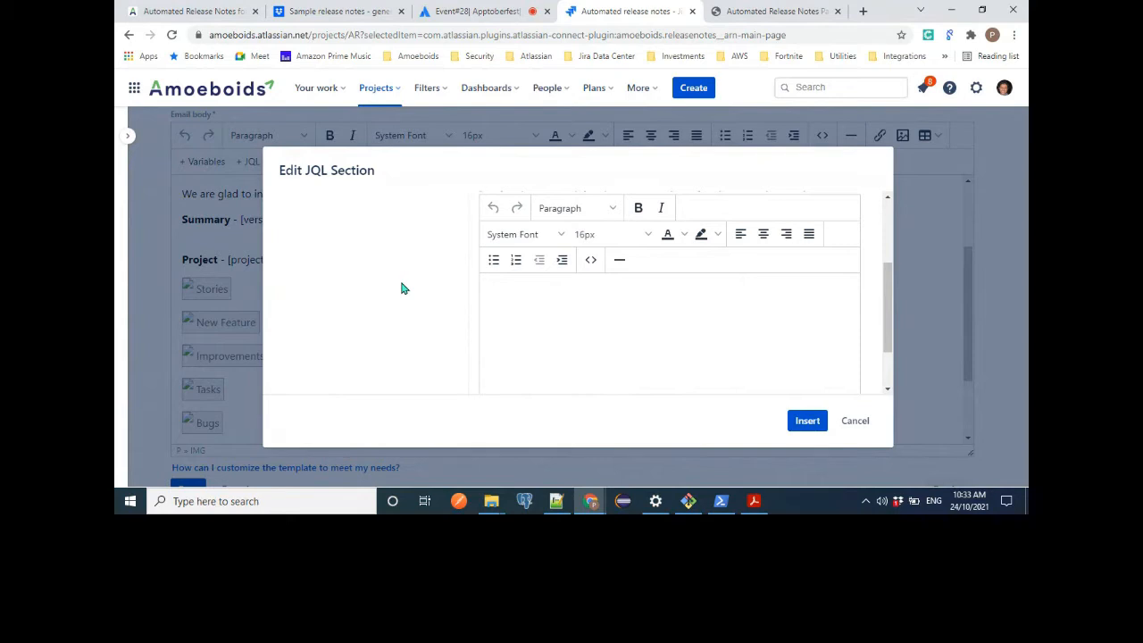
scroll(402, 289, "up", 1)
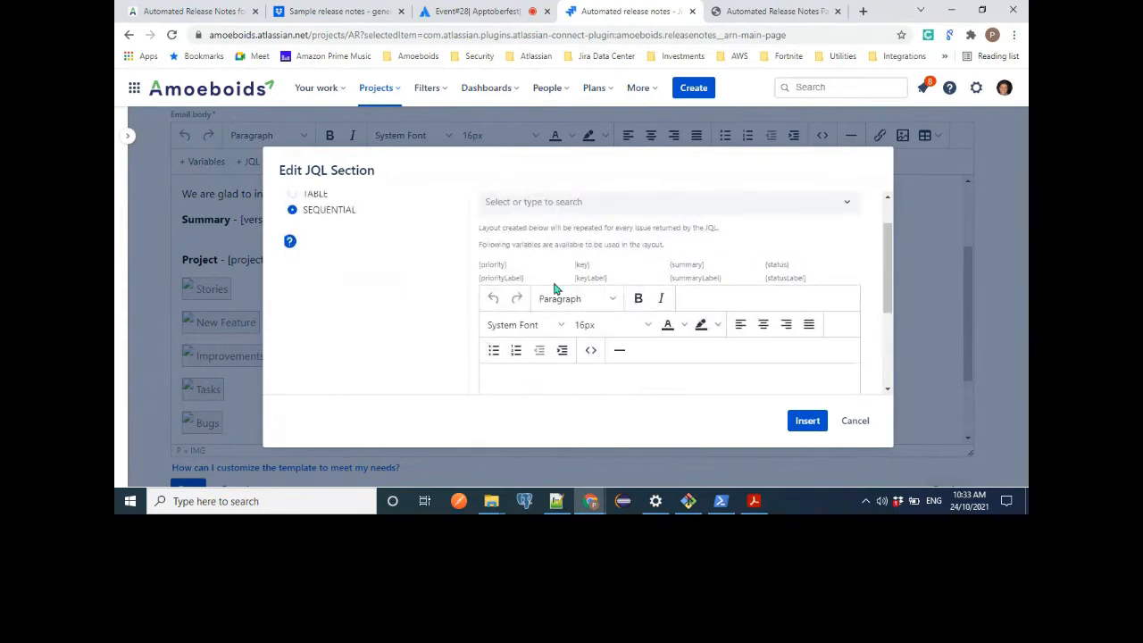
left_click_drag(481, 264, 507, 266)
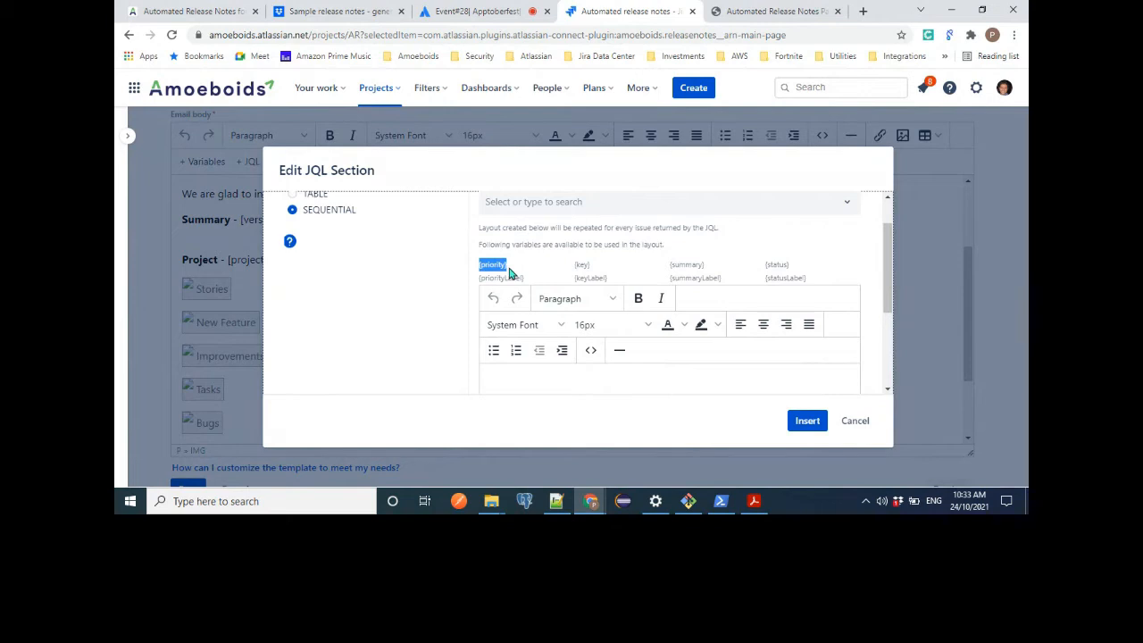
left_click(533, 402)
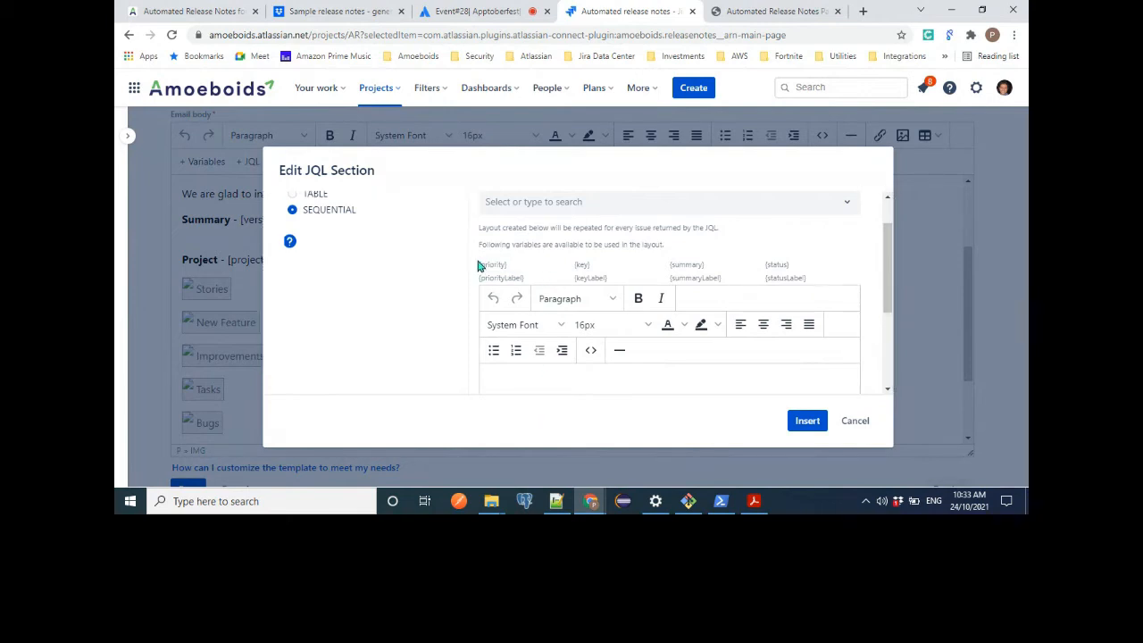
scroll(380, 231, "up", 1)
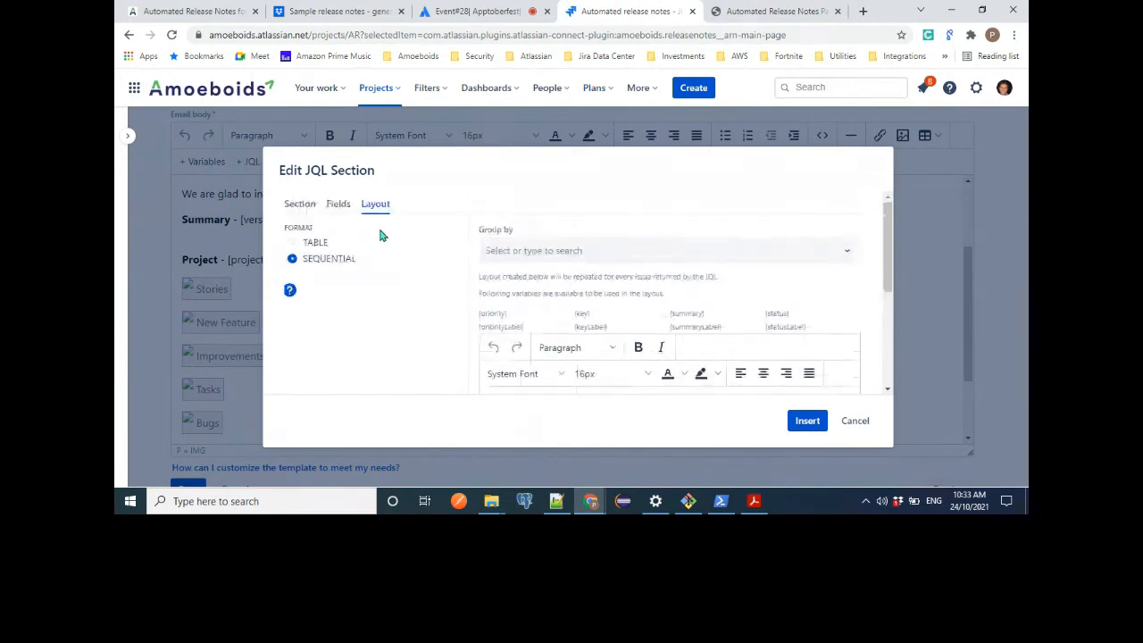
Compare the Stories section's fields with the layout variables, examining the priority and priorityLabel entries.
left_click(337, 210)
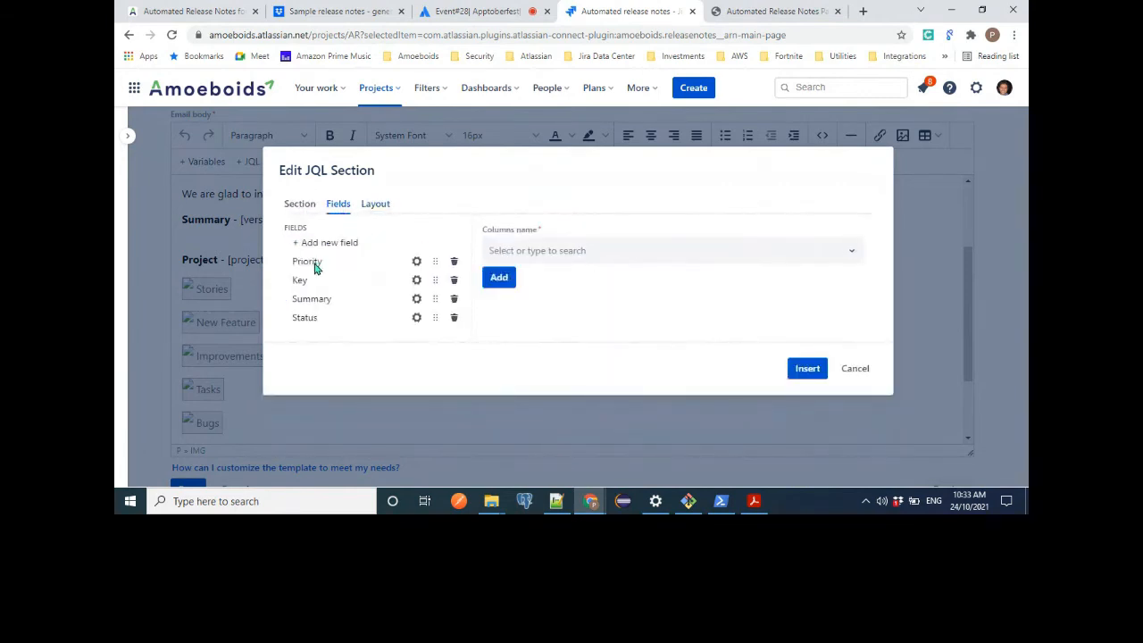
left_click(376, 206)
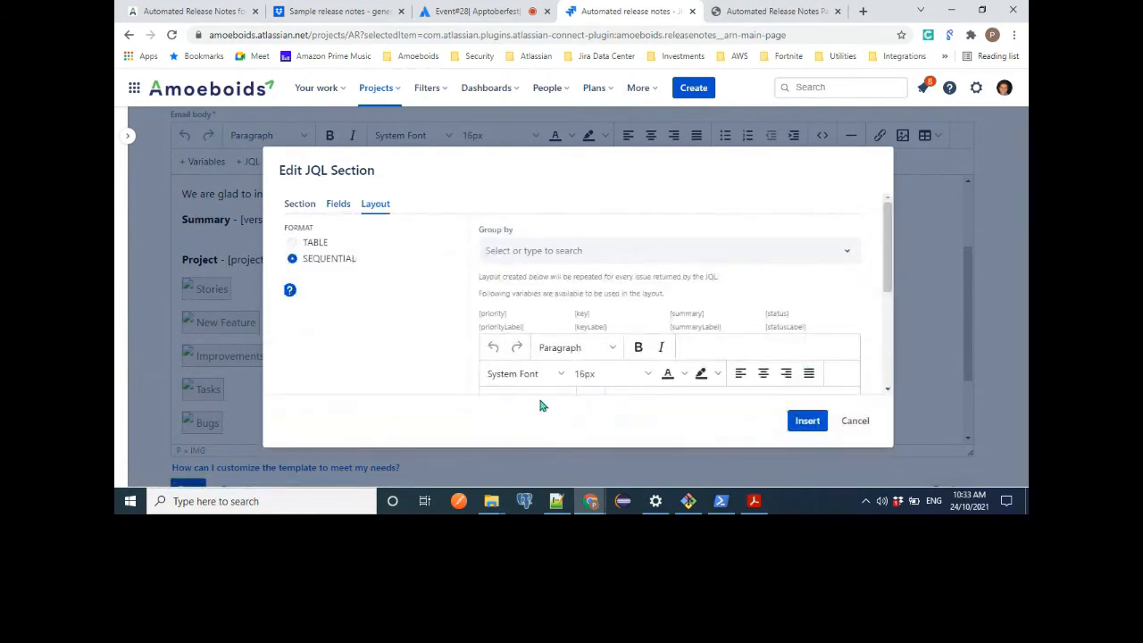
scroll(586, 323, "down", 1)
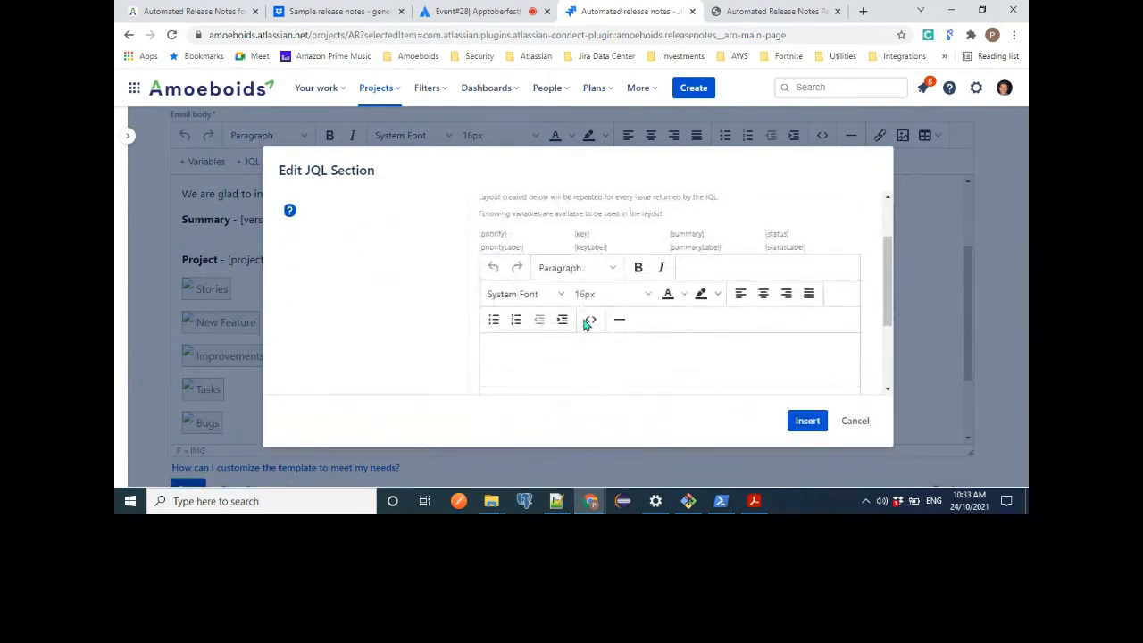
double_click(483, 234)
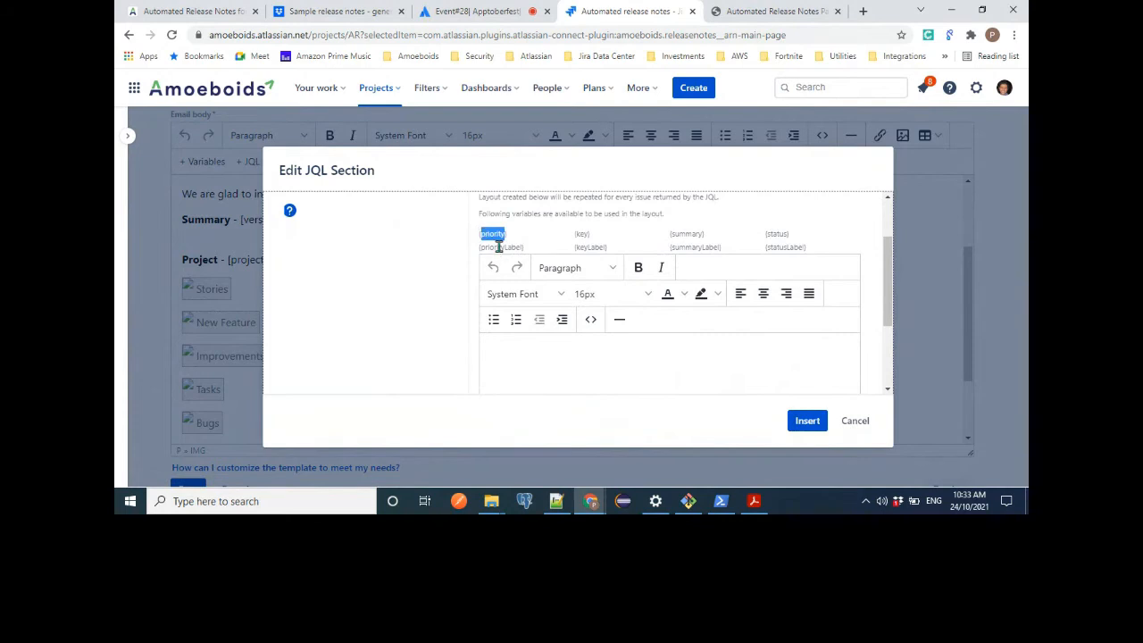
left_click_drag(527, 248, 478, 259)
left_click(537, 349)
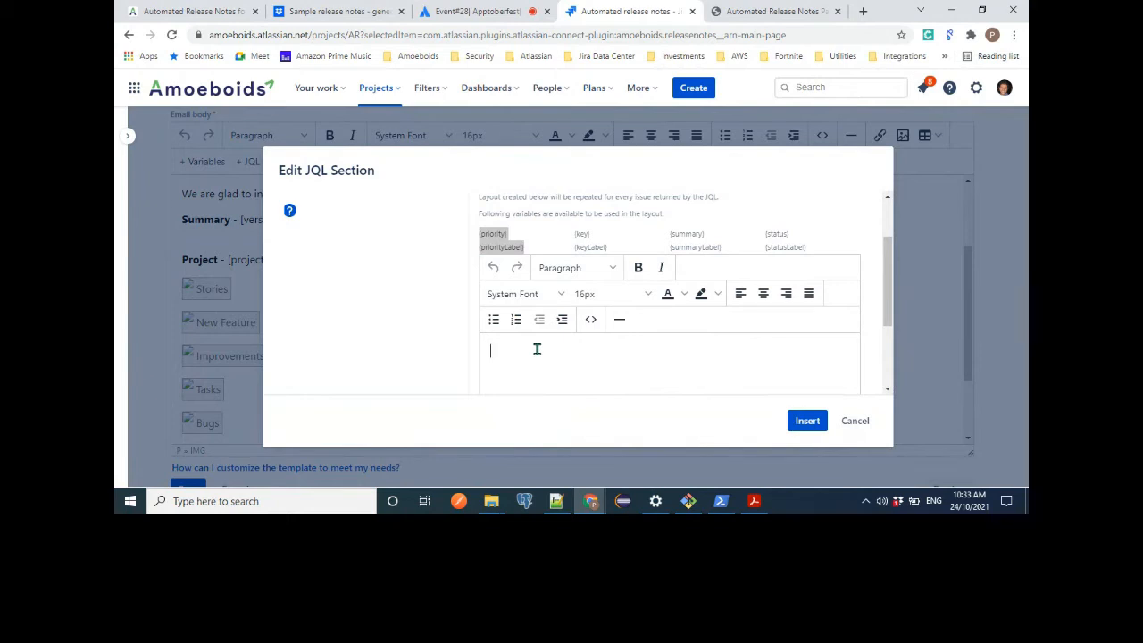
double_click(492, 237)
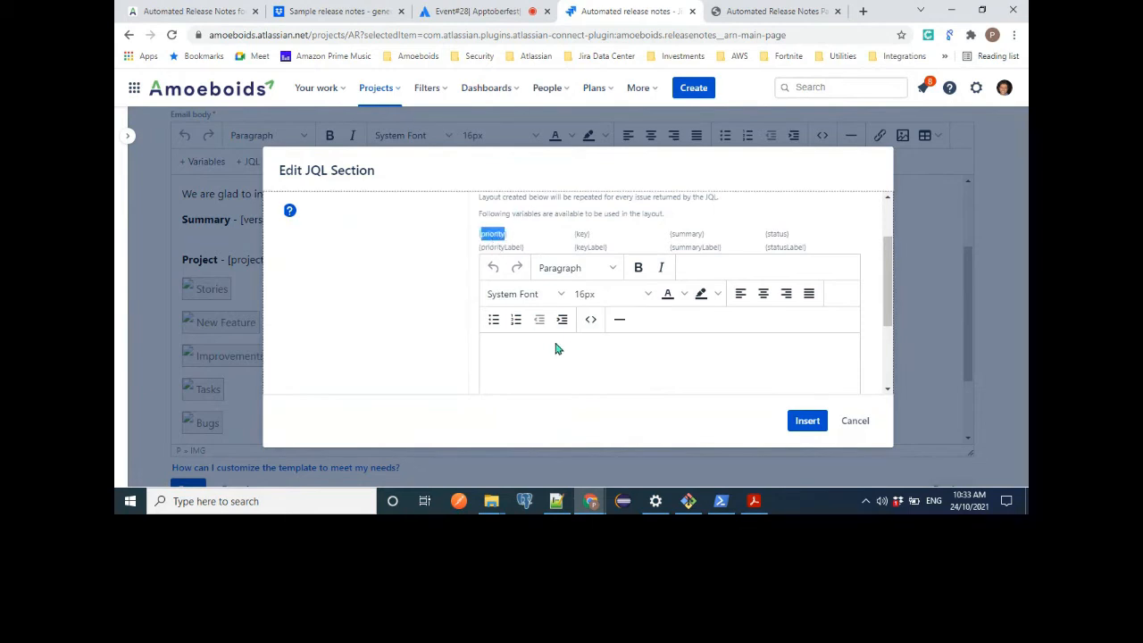
scroll(428, 238, "up", 2)
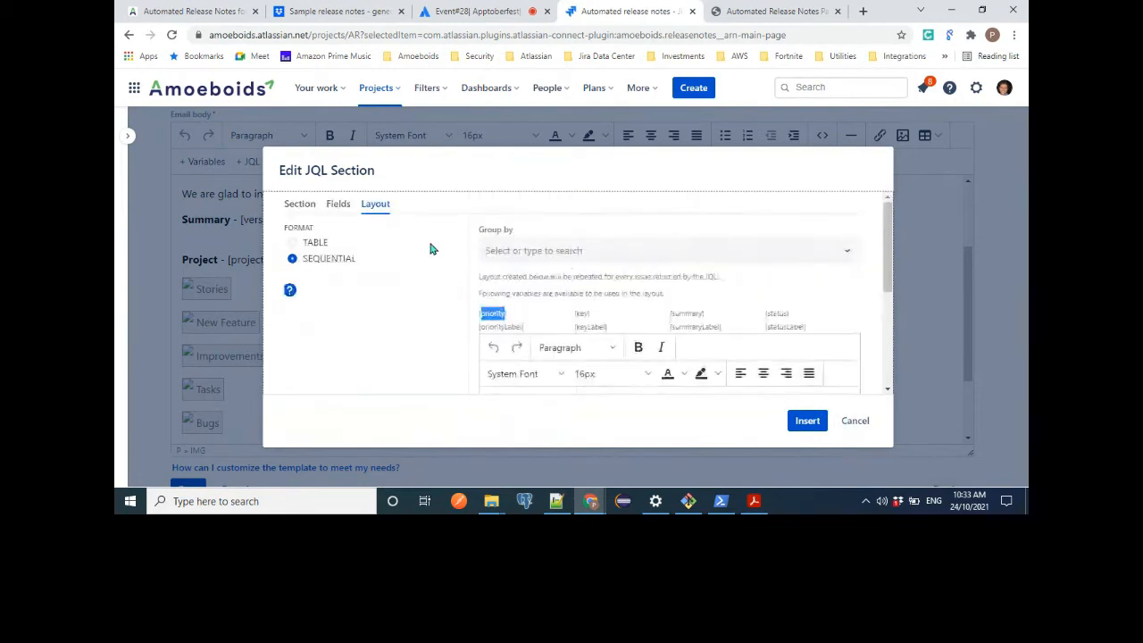
Review the Stories section's fields and title once more, and close the section without inserting the changes.
left_click(339, 206)
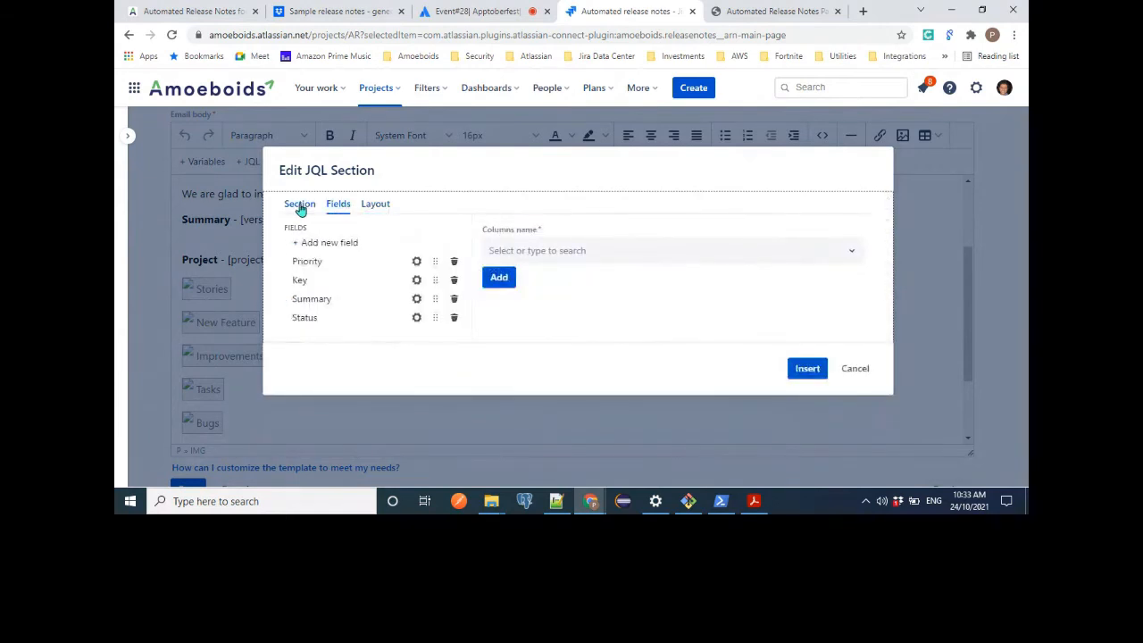
left_click(300, 205)
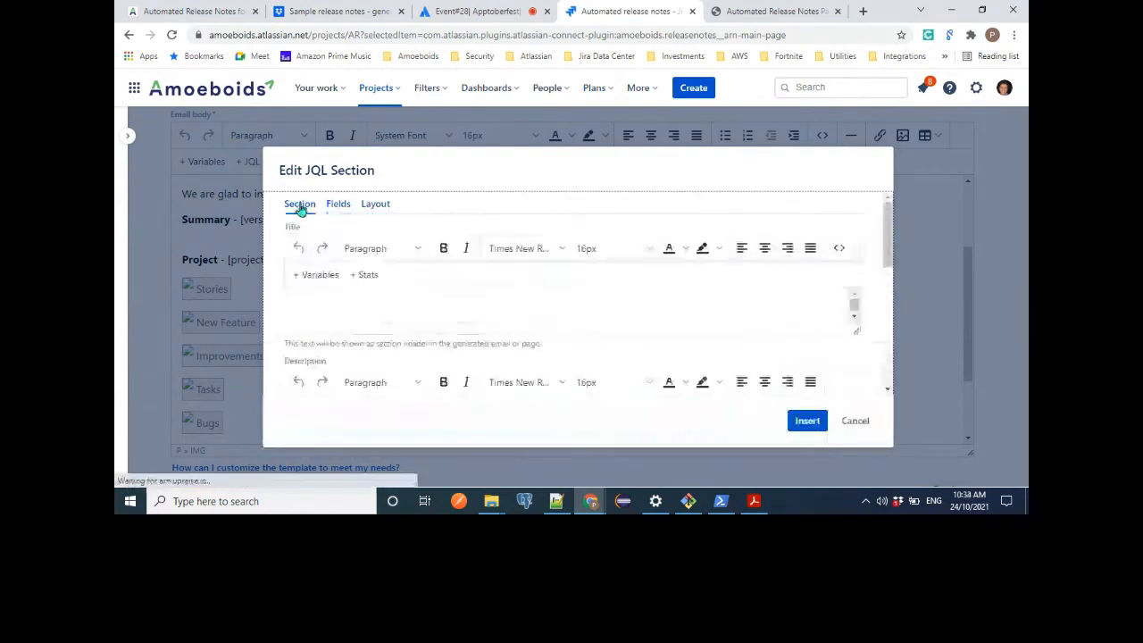
left_click(855, 420)
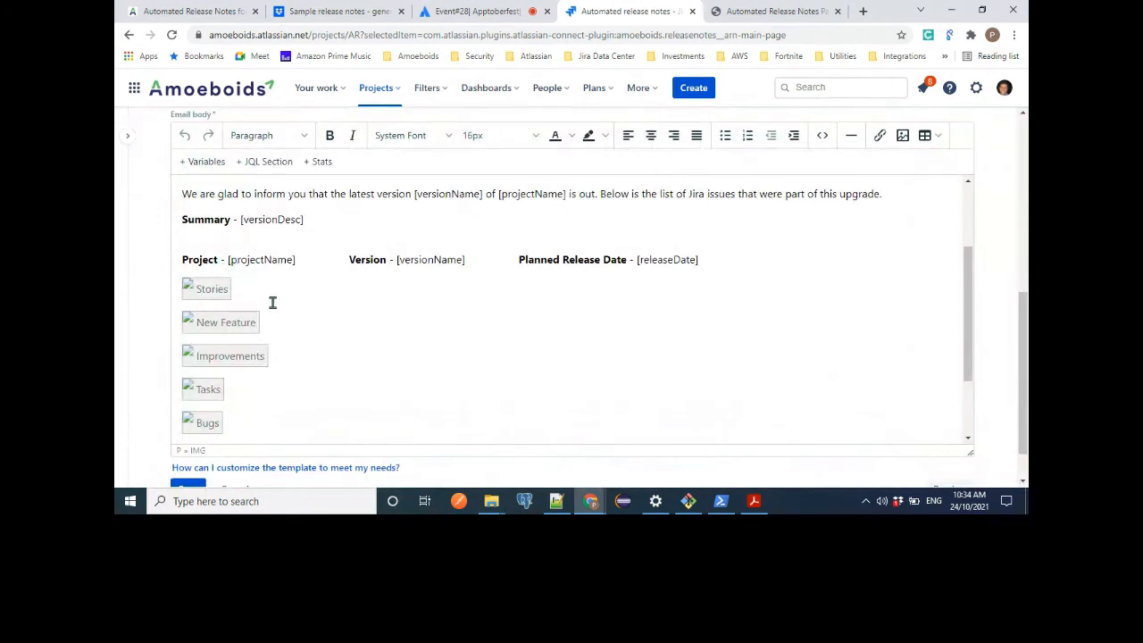
Look over the Stories, New Feature, Improvements, Tasks and Bugs sections and the closing text in the email body.
scroll(643, 408, "down", 2)
scroll(643, 408, "up", 1)
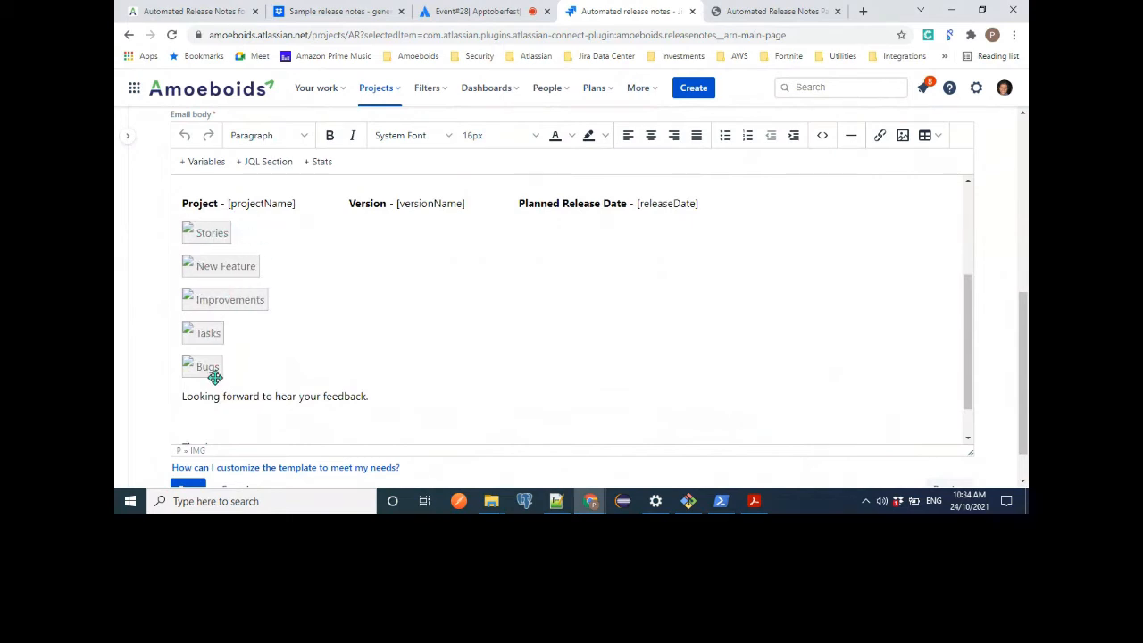
scroll(366, 386, "down", 1)
scroll(367, 387, "up", 2)
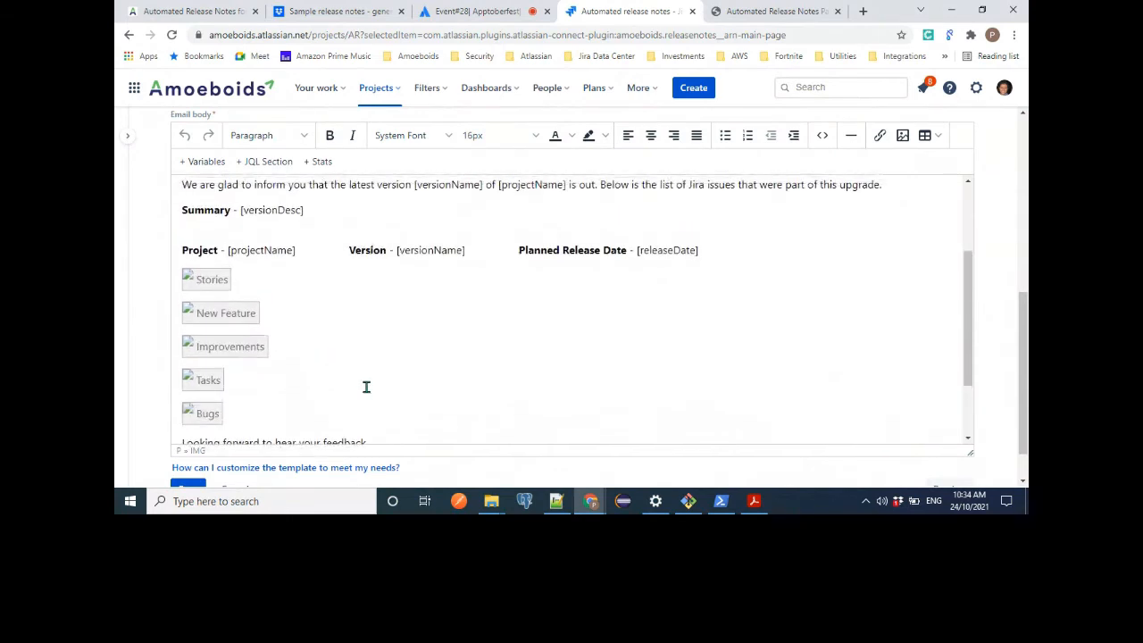
Examine the title, JQL and return options offered for adding stats to the email body, and close the dialog without inserting anything.
scroll(366, 386, "down", 2)
scroll(404, 330, "up", 2)
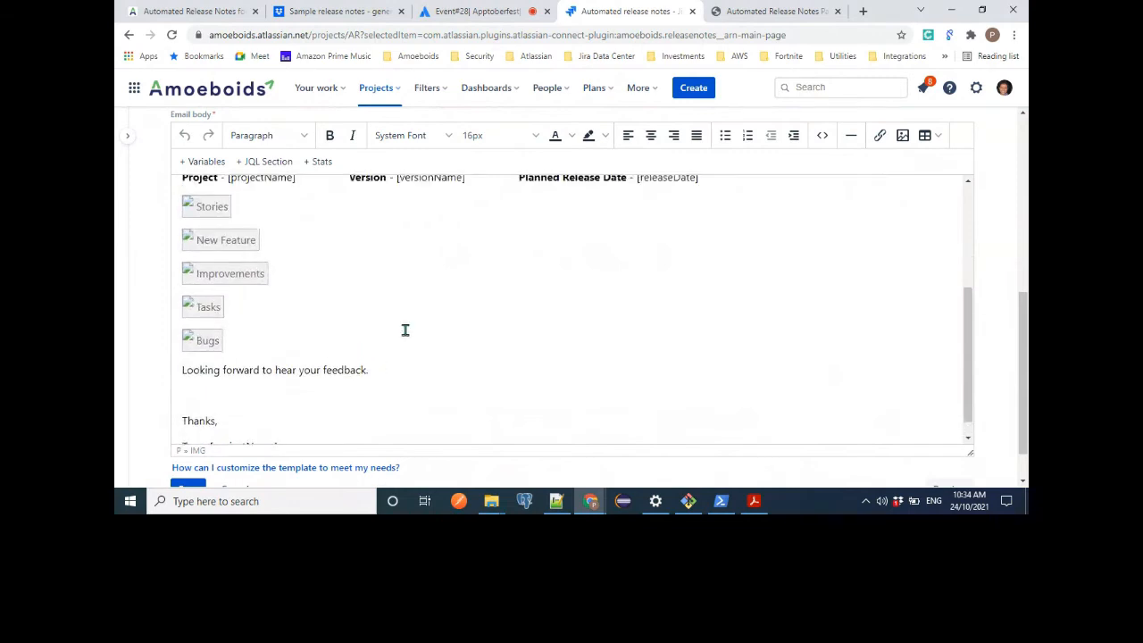
left_click(322, 164)
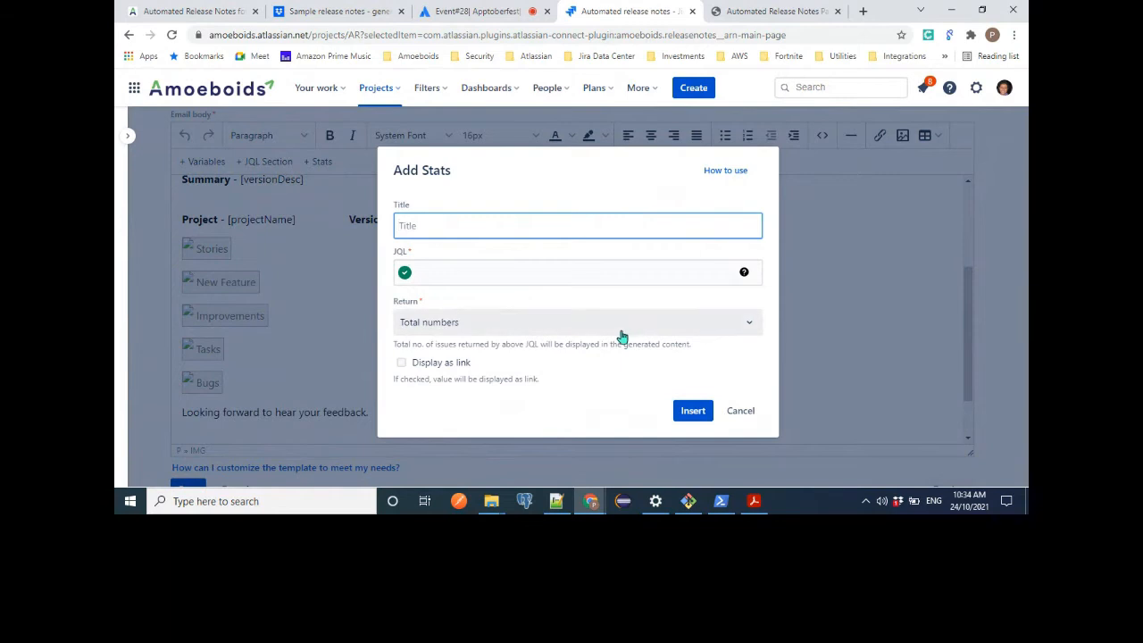
left_click(749, 329)
left_click(749, 330)
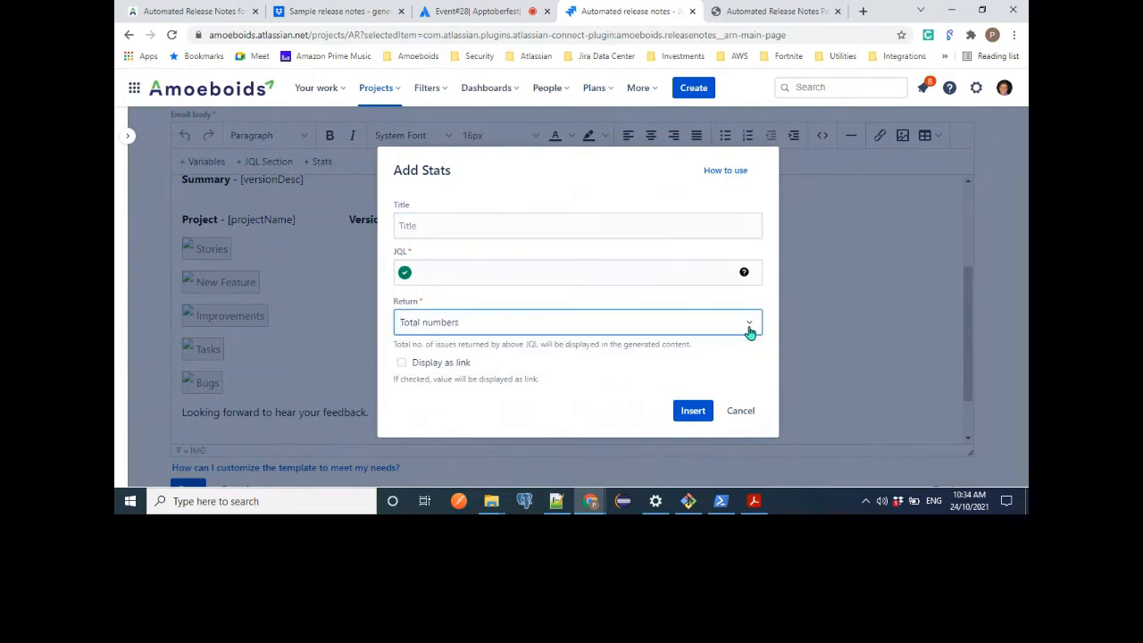
left_click(523, 270)
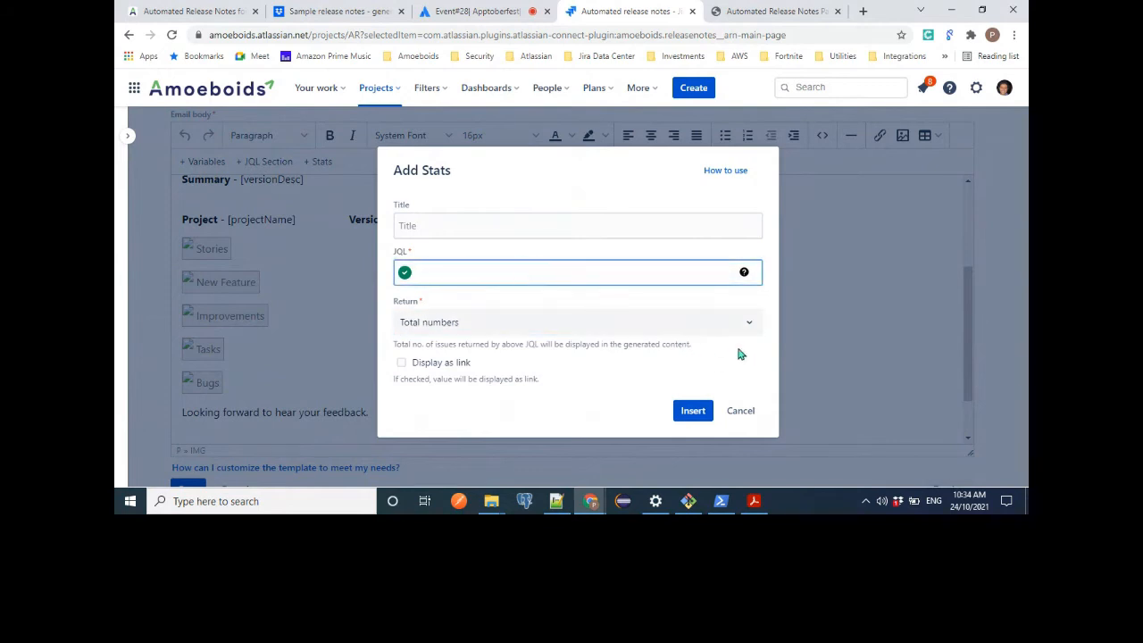
left_click(740, 411)
Generate a preview of the new email template and look over the resulting email subject and body.
scroll(647, 377, "down", 3)
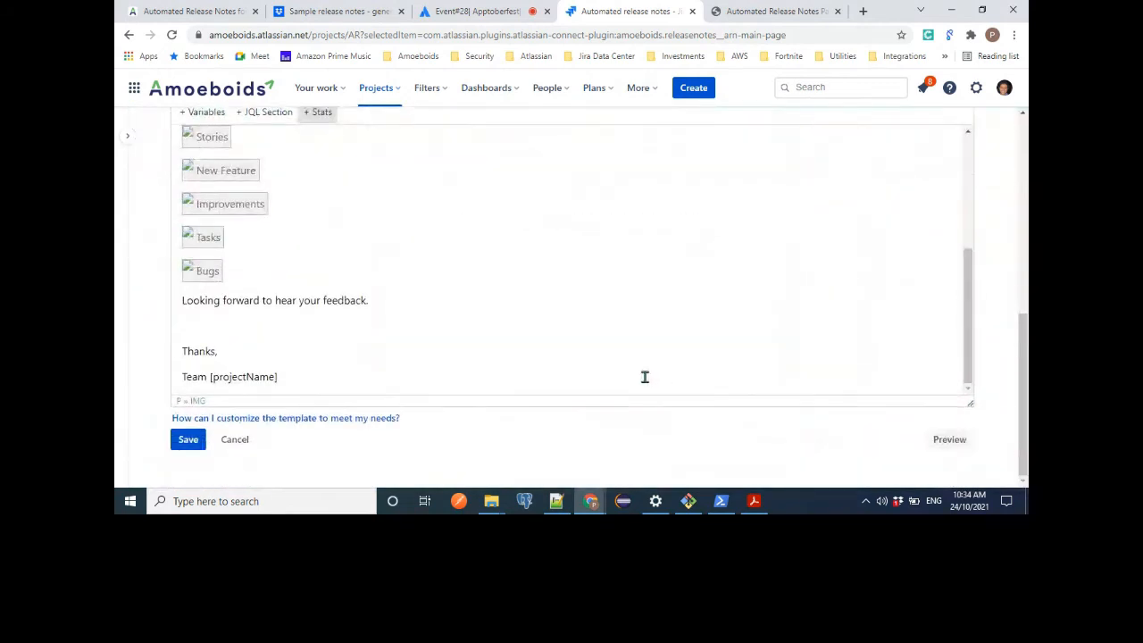
scroll(530, 234, "up", 3)
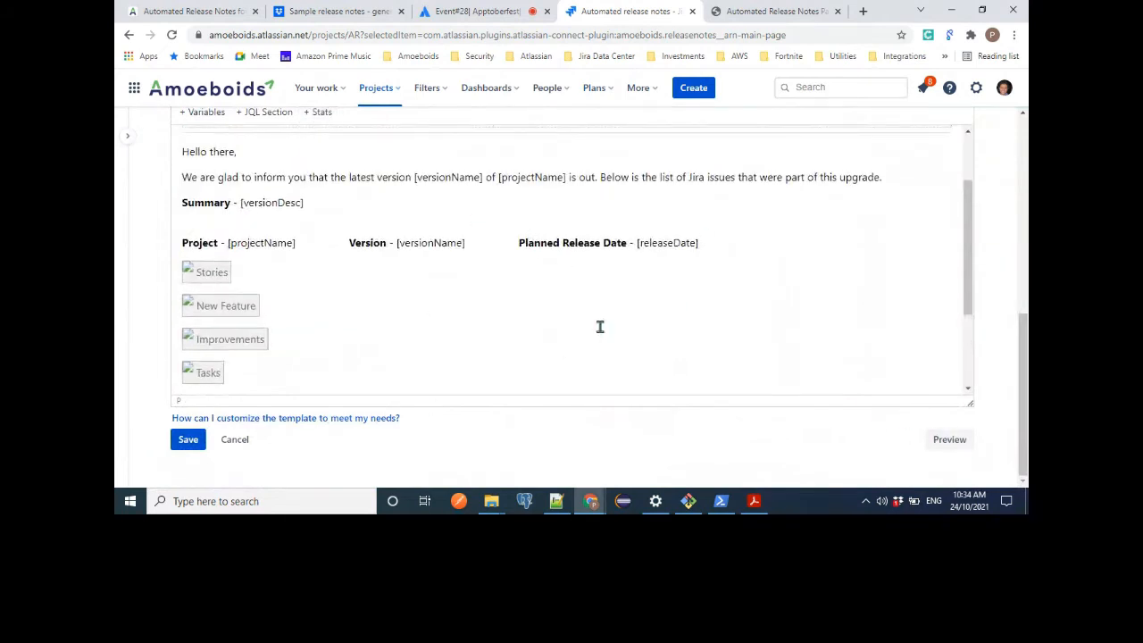
scroll(599, 327, "up", 1)
scroll(599, 327, "down", 5)
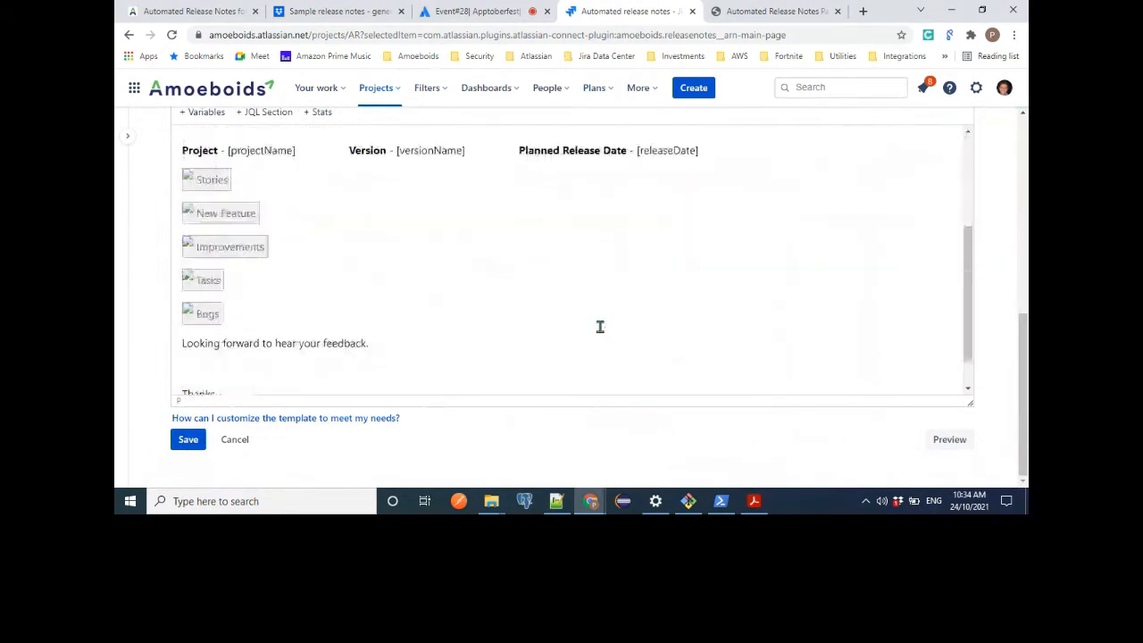
left_click(966, 439)
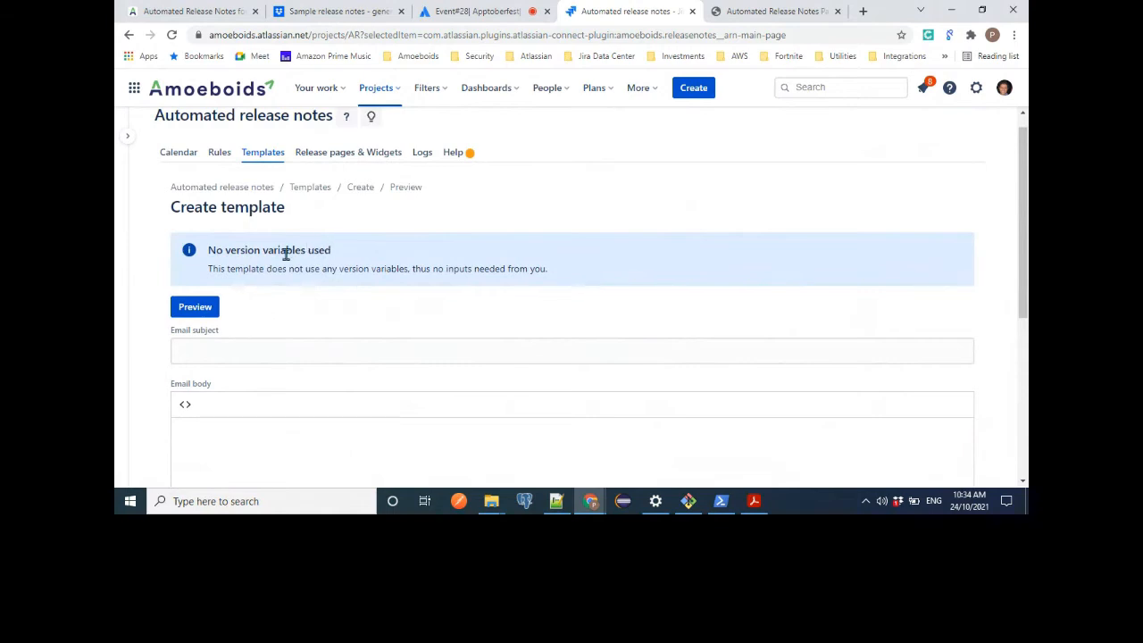
left_click(191, 309)
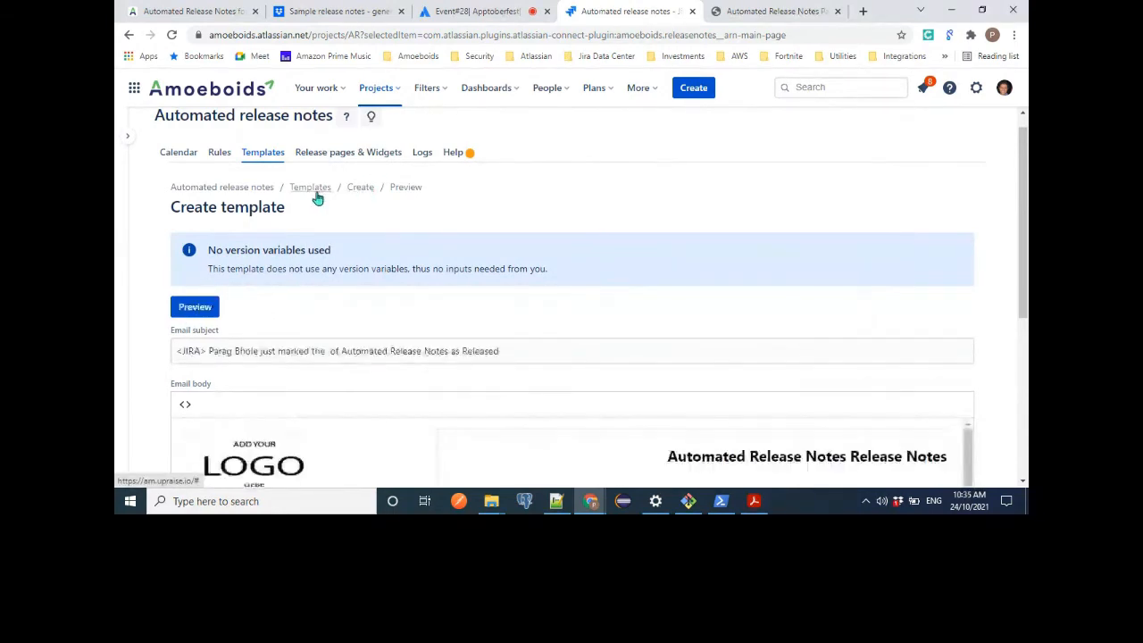
scroll(442, 319, "down", 5)
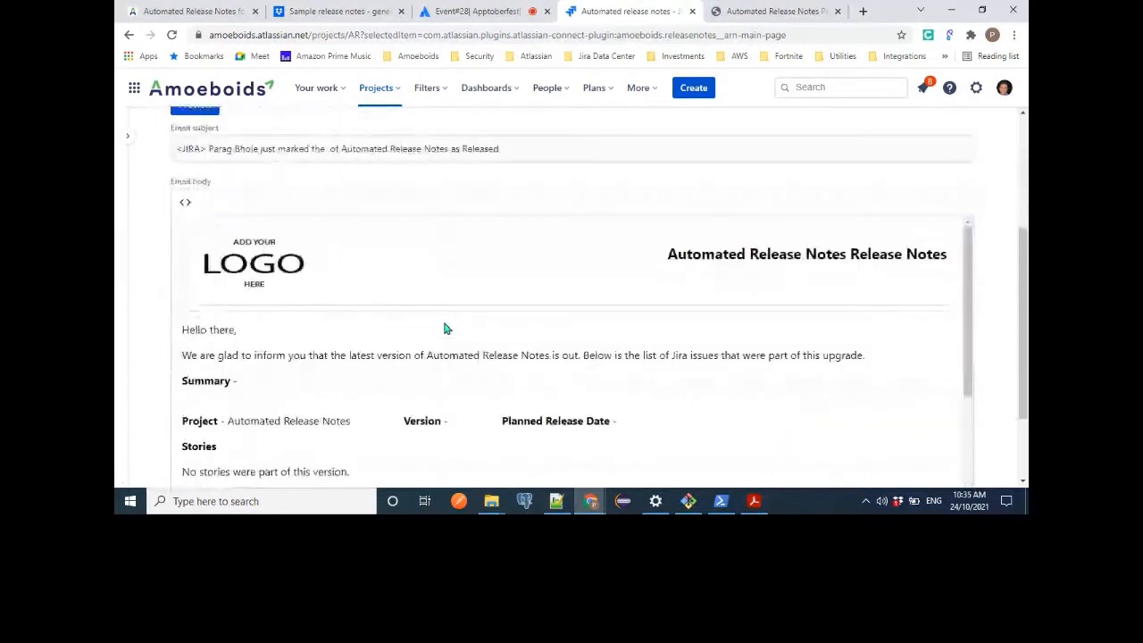
scroll(444, 327, "up", 5)
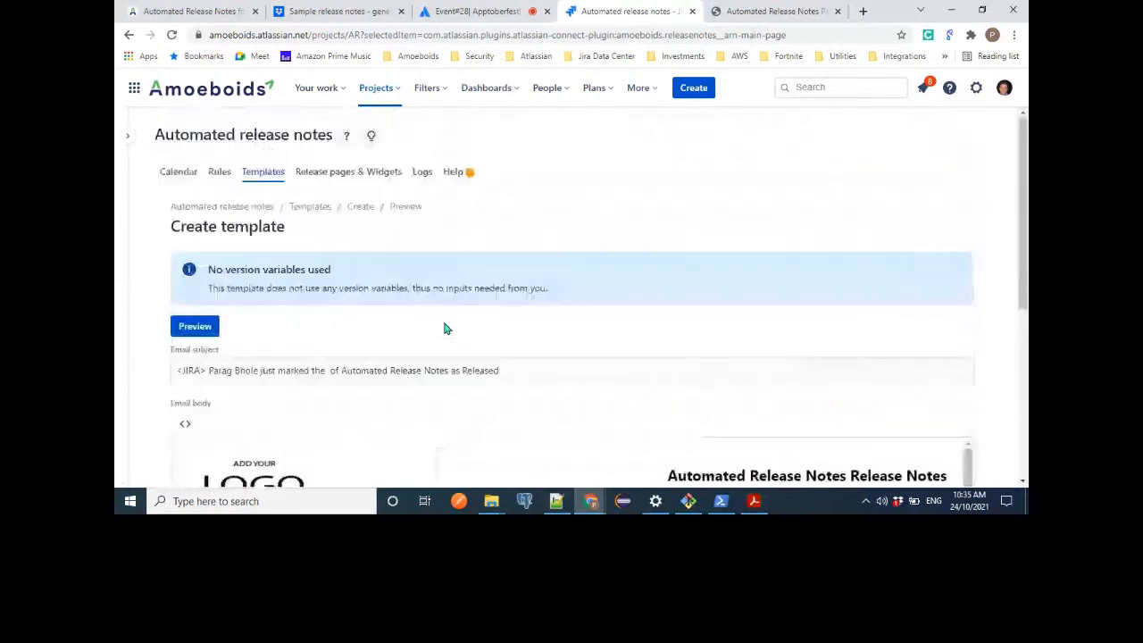
Return to the templates list and open the Demo email template for editing.
left_click(314, 206)
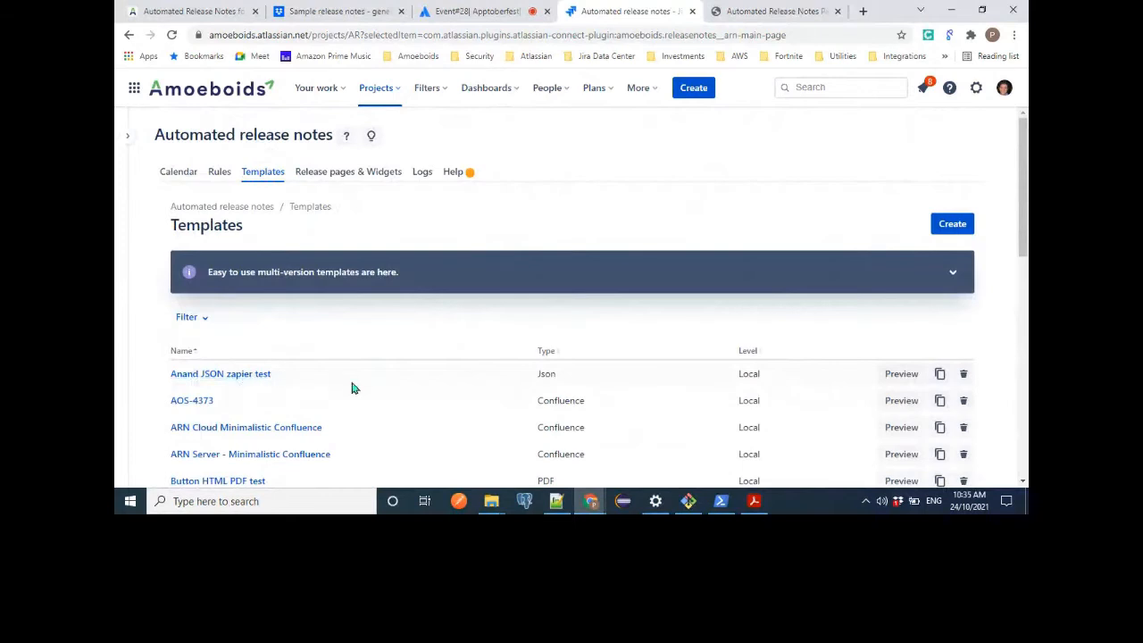
scroll(351, 387, "down", 2)
scroll(352, 387, "down", 1)
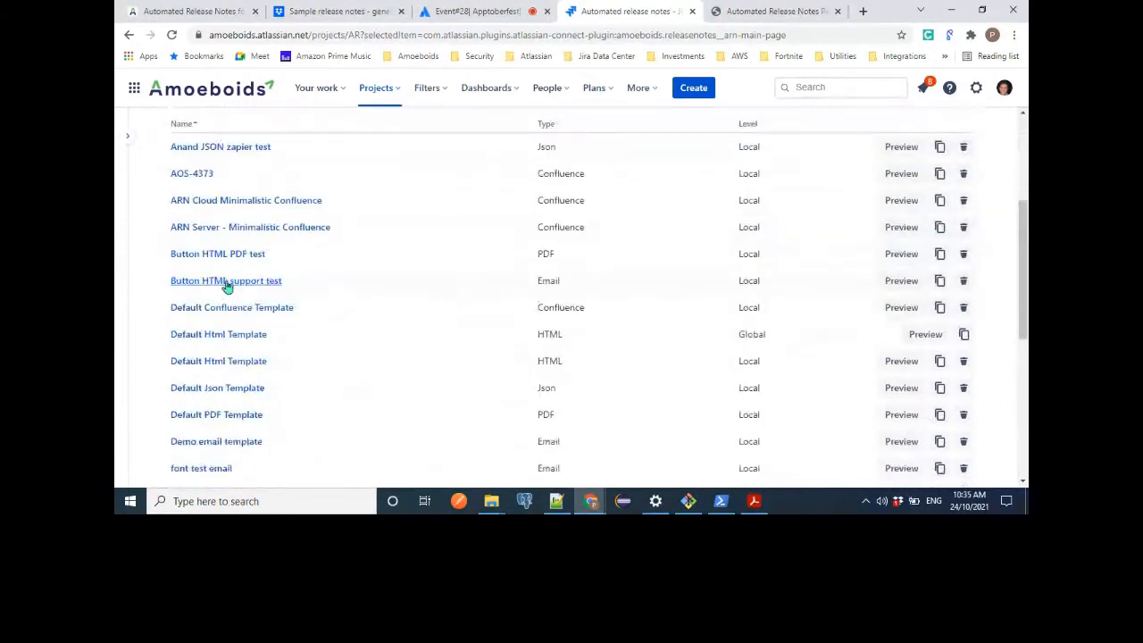
left_click(226, 444)
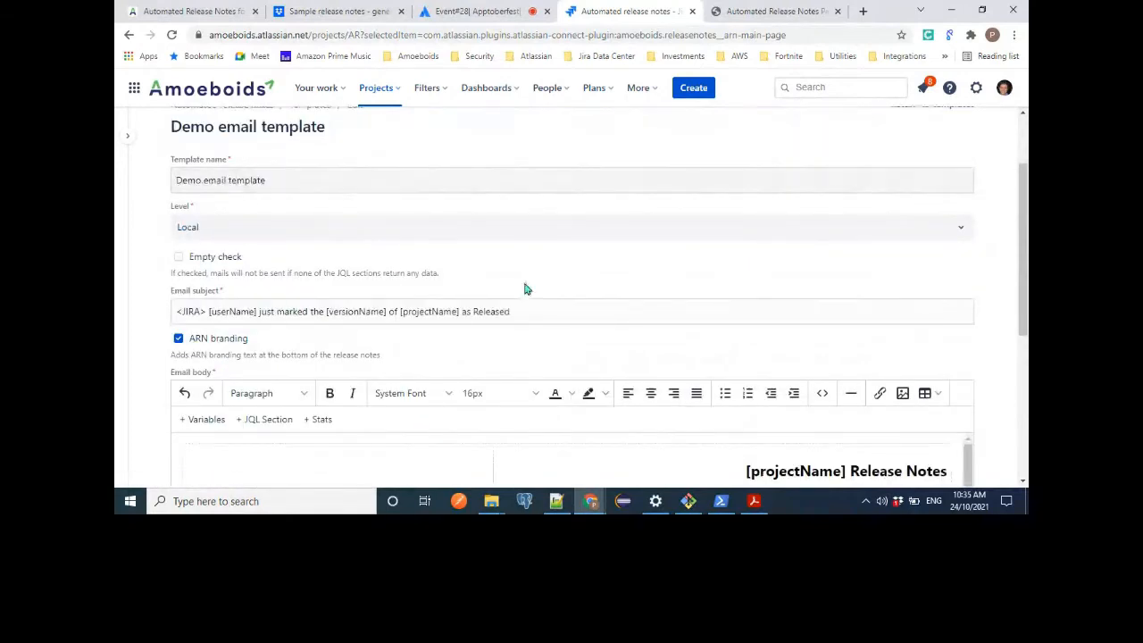
scroll(525, 290, "down", 10)
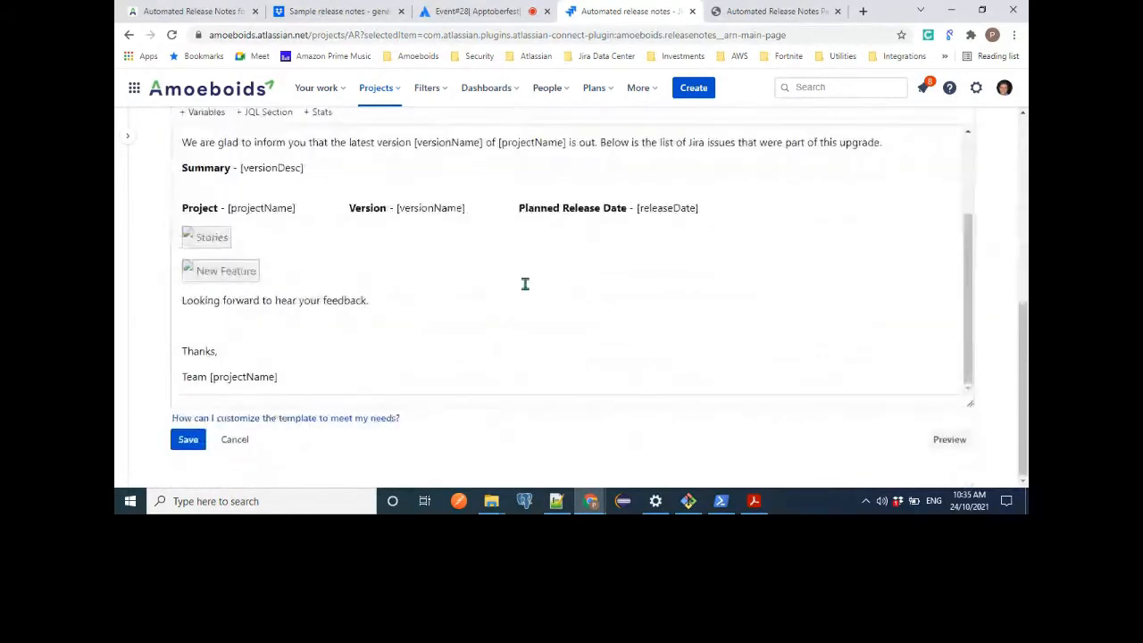
Preview the Demo email template with version 3.7 selected.
left_click(948, 441)
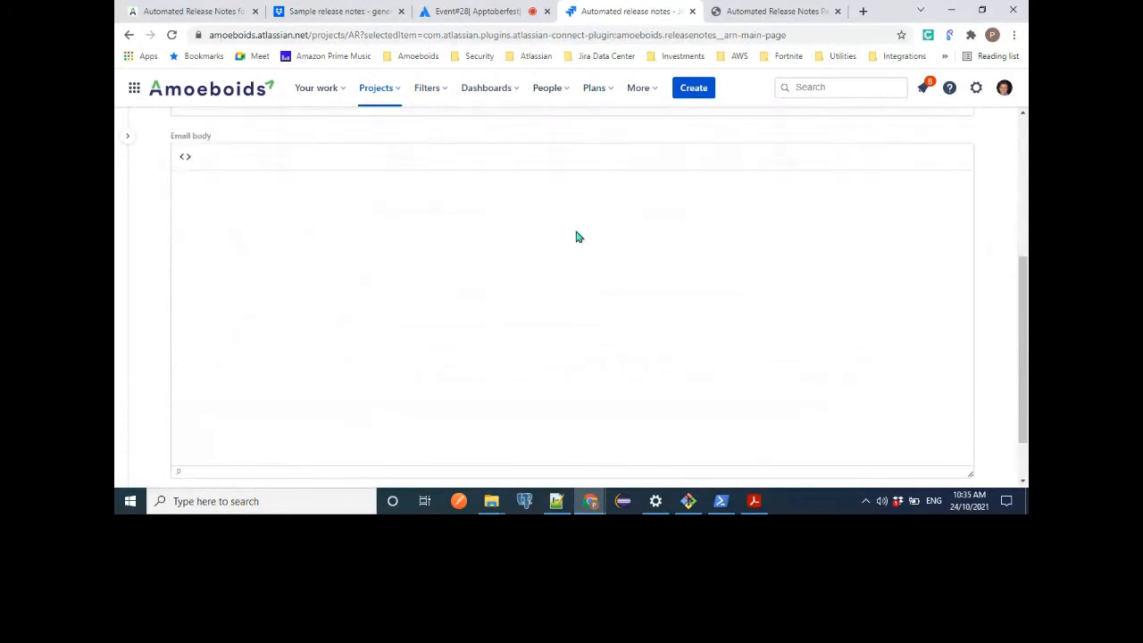
left_click(286, 284)
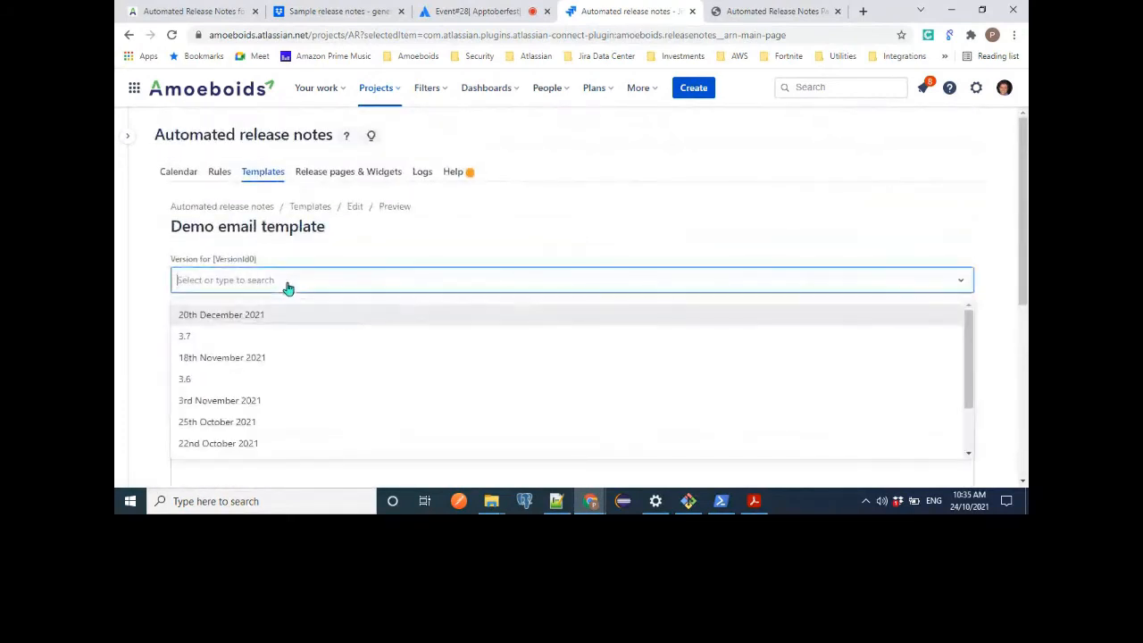
left_click(223, 338)
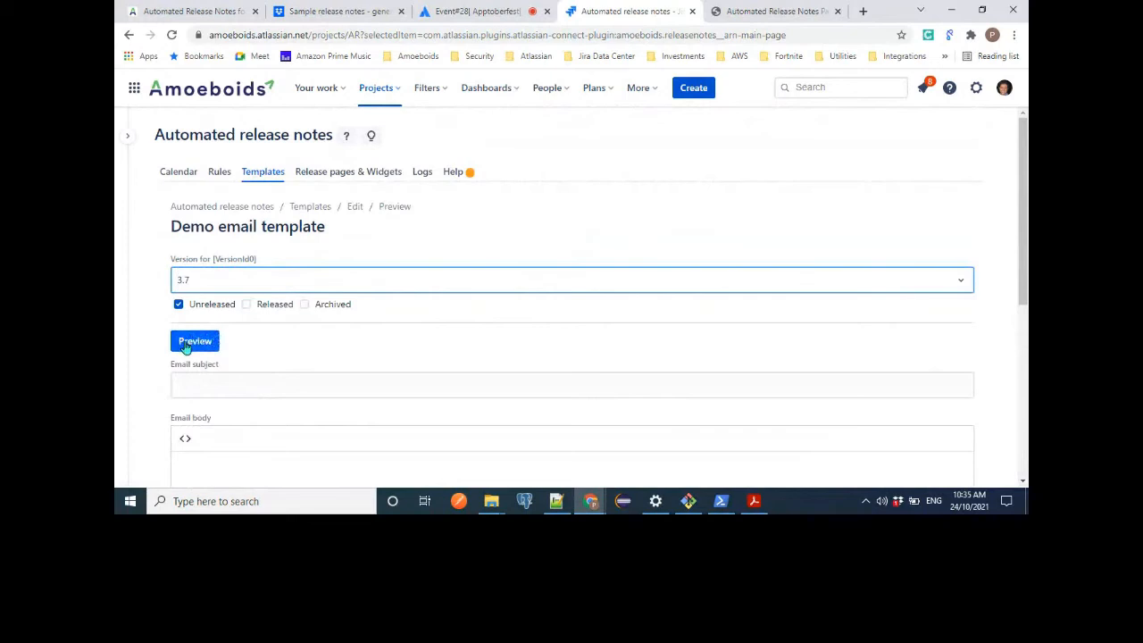
left_click(191, 342)
scroll(412, 373, "down", 3)
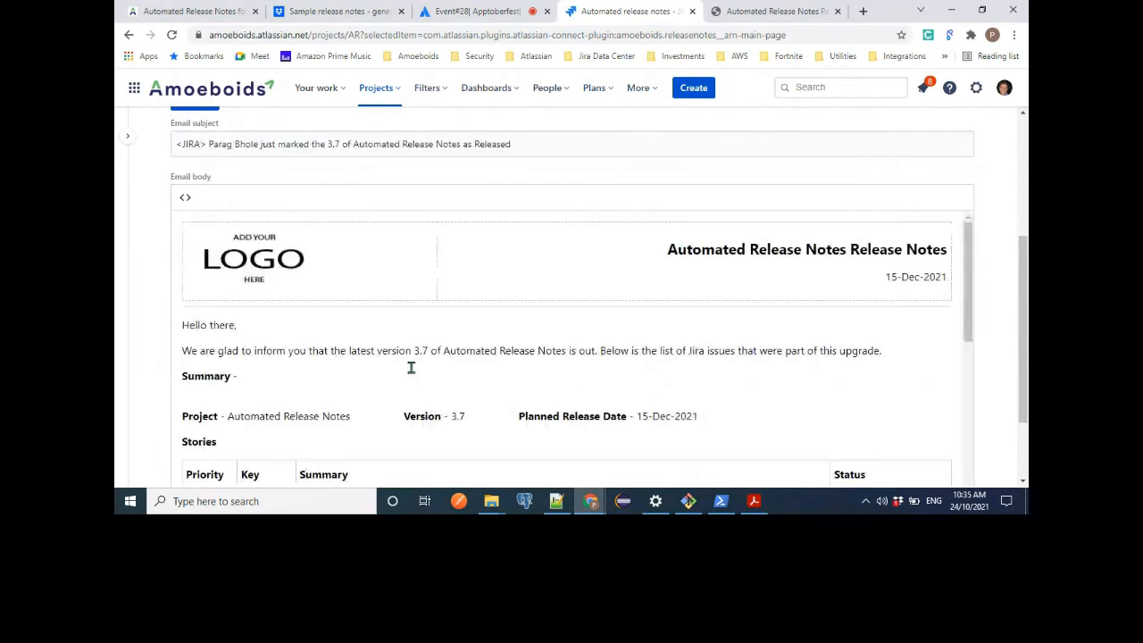
Examine the previewed email subject, checking where the user name and version variables were filled in.
scroll(412, 368, "down", 1)
scroll(411, 368, "up", 2)
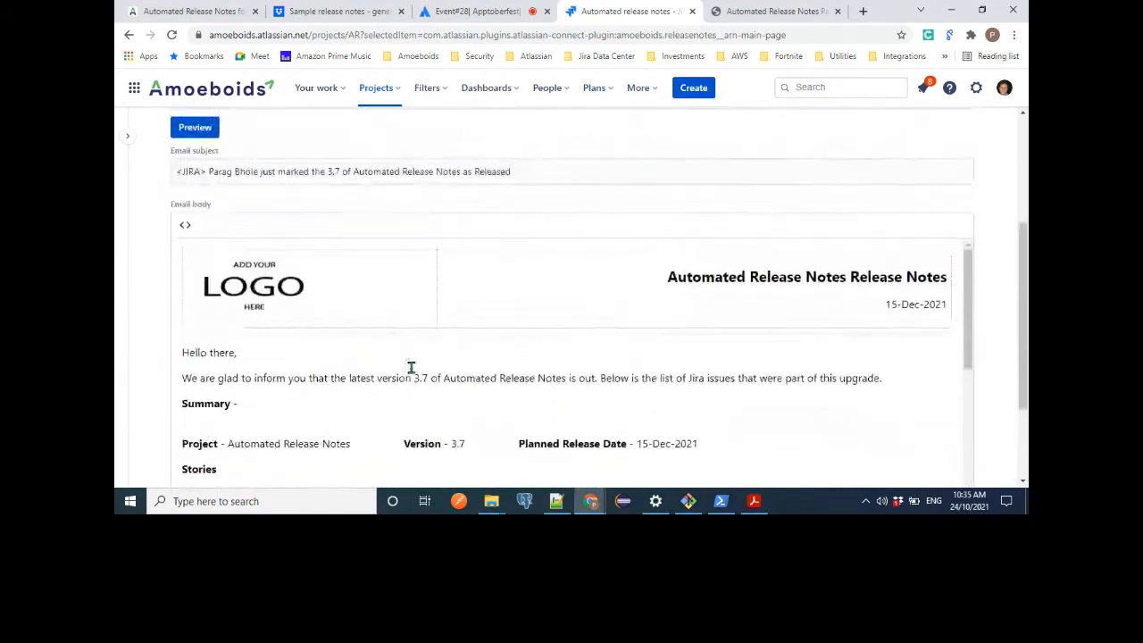
double_click(220, 173)
left_click_drag(220, 176, 249, 176)
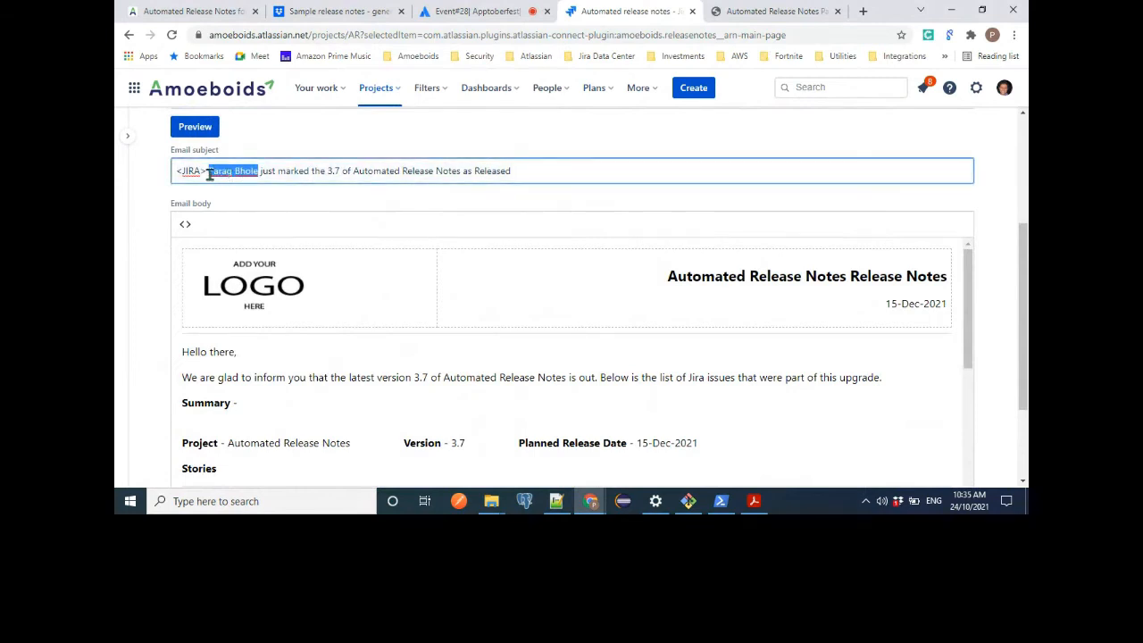
double_click(331, 170)
left_click_drag(334, 170, 339, 171)
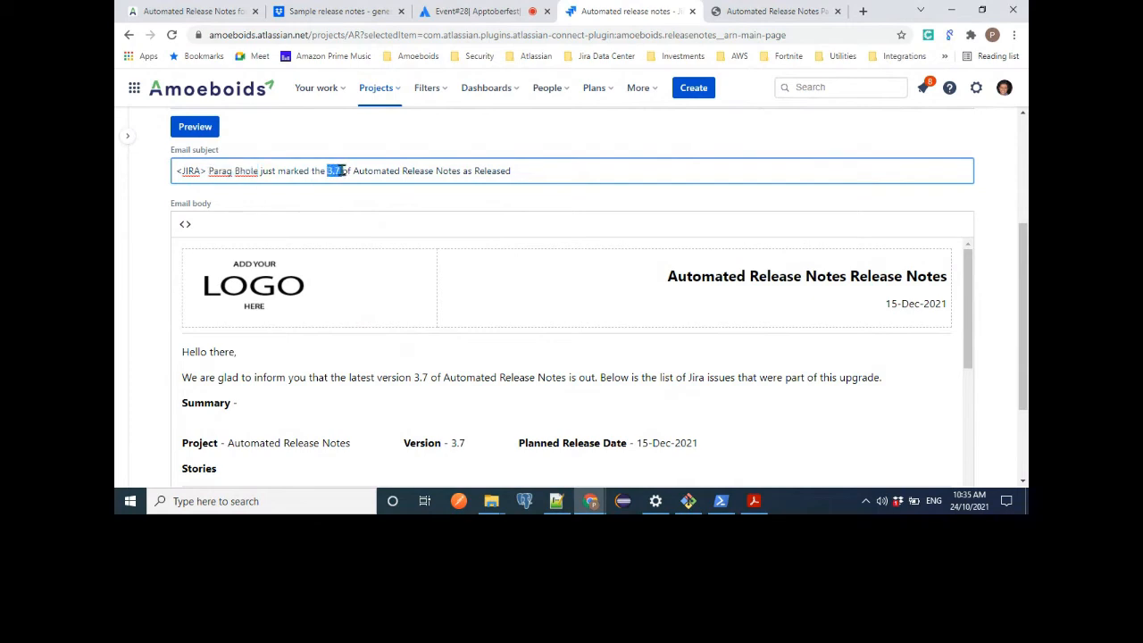
left_click(340, 170)
Review the Stories table in the previewed email body, including its Priority, Key, Summary and Status columns.
scroll(518, 384, "down", 3)
left_click_drag(182, 262, 235, 261)
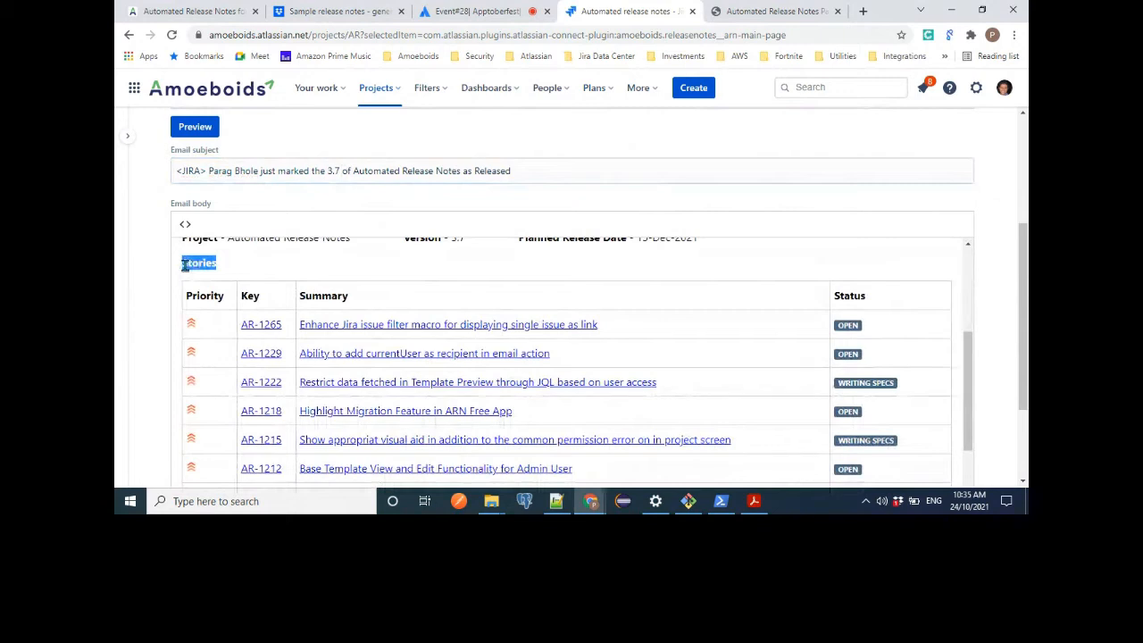
left_click(190, 292)
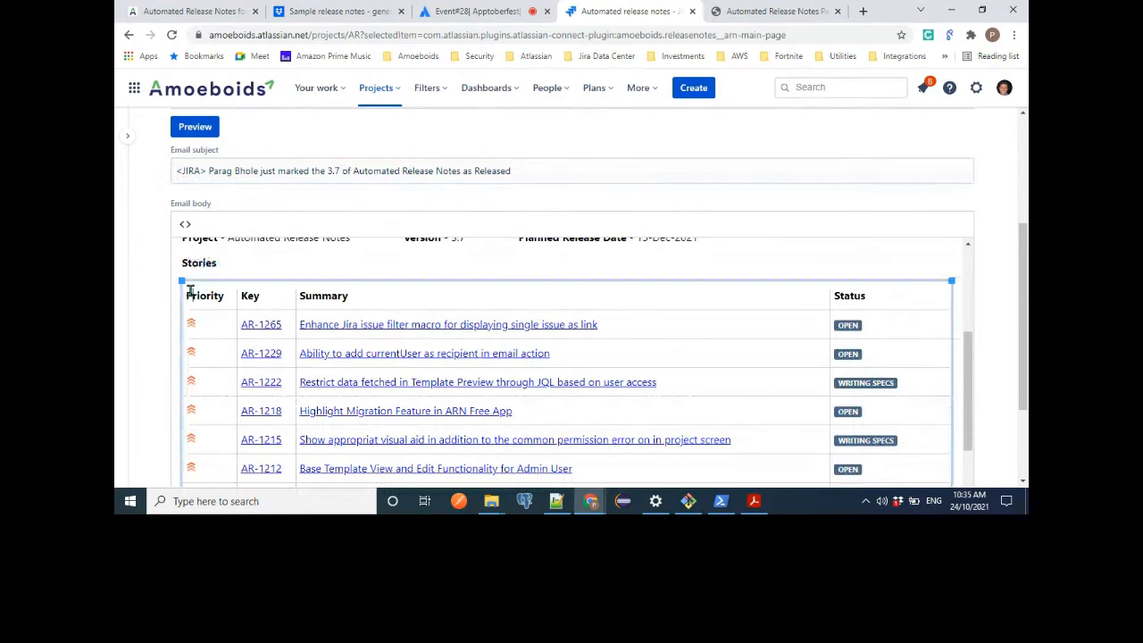
scroll(190, 292, "down", 1)
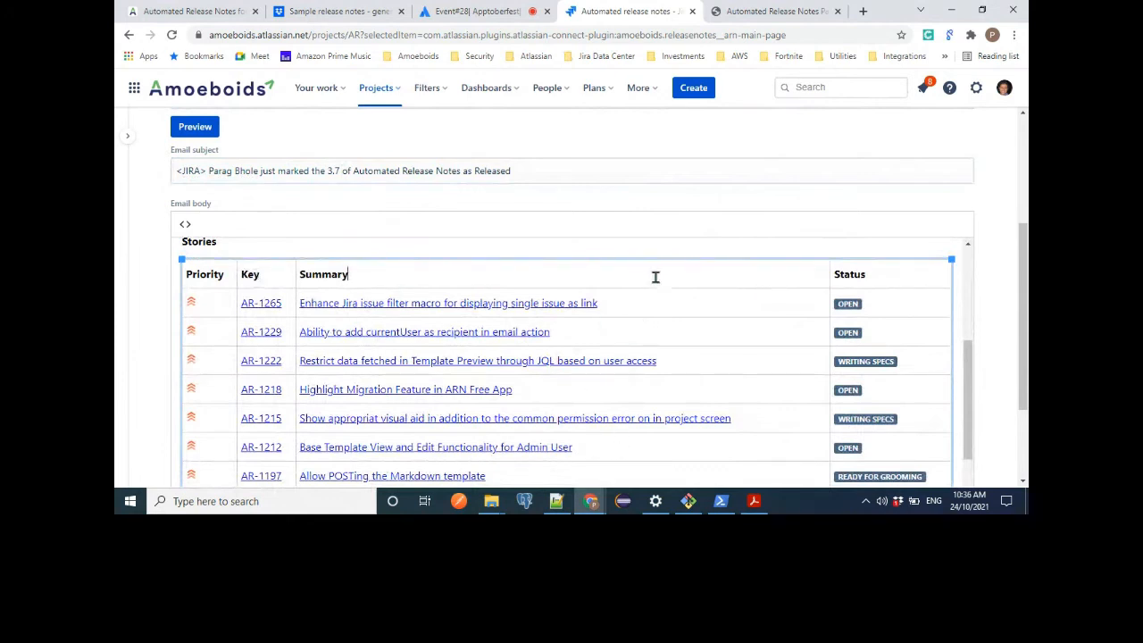
scroll(622, 315, "down", 3)
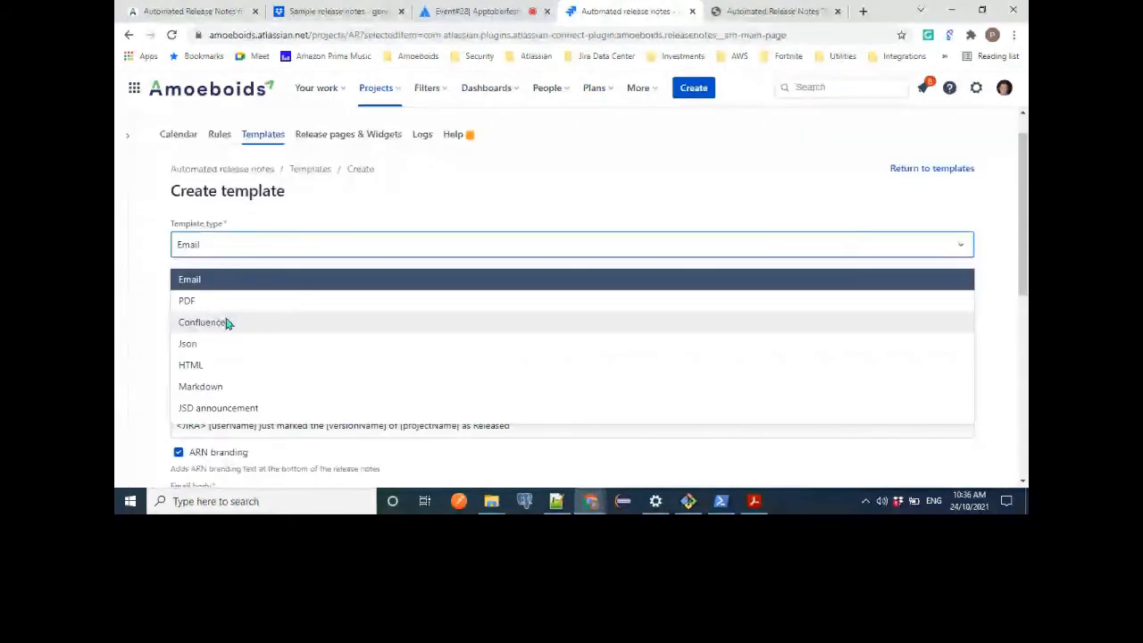
left_click(226, 324)
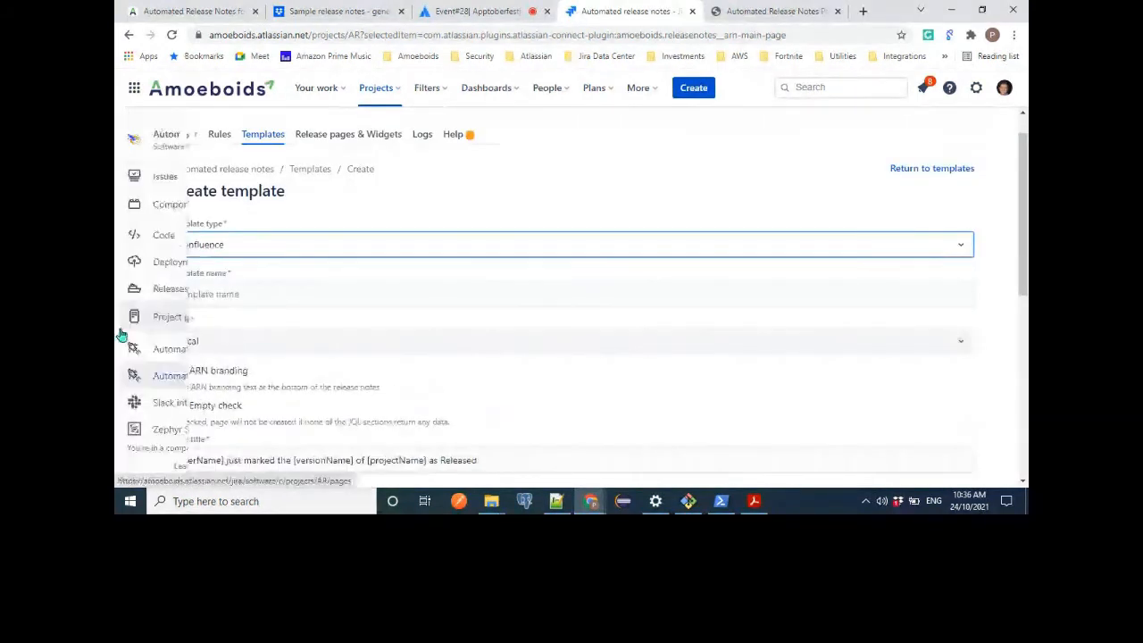
left_click(134, 316)
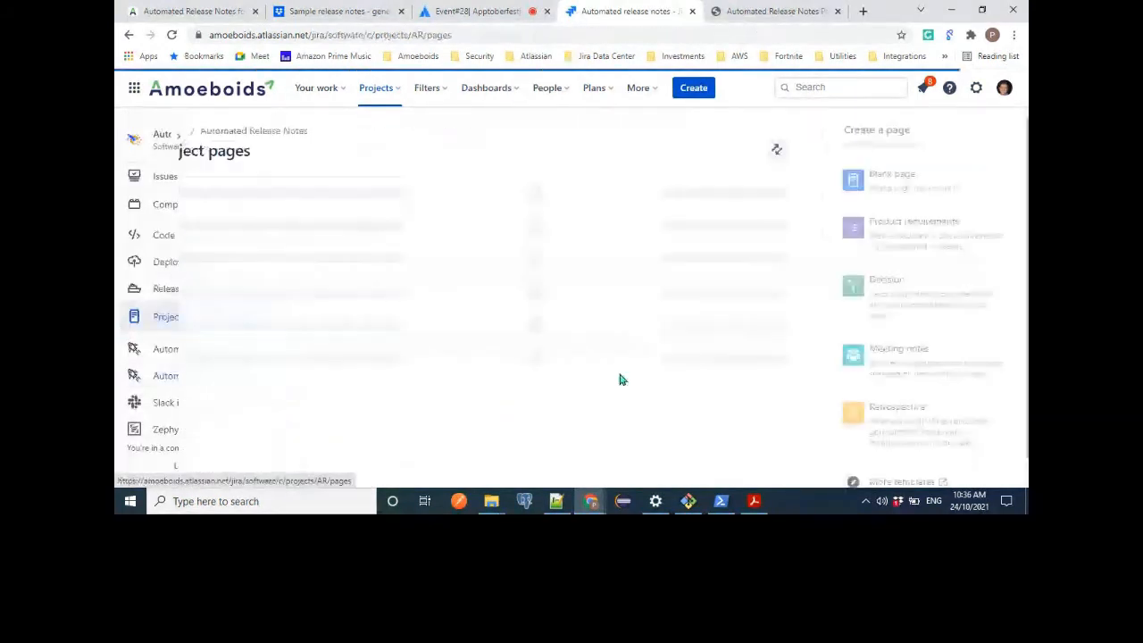
left_click(129, 36)
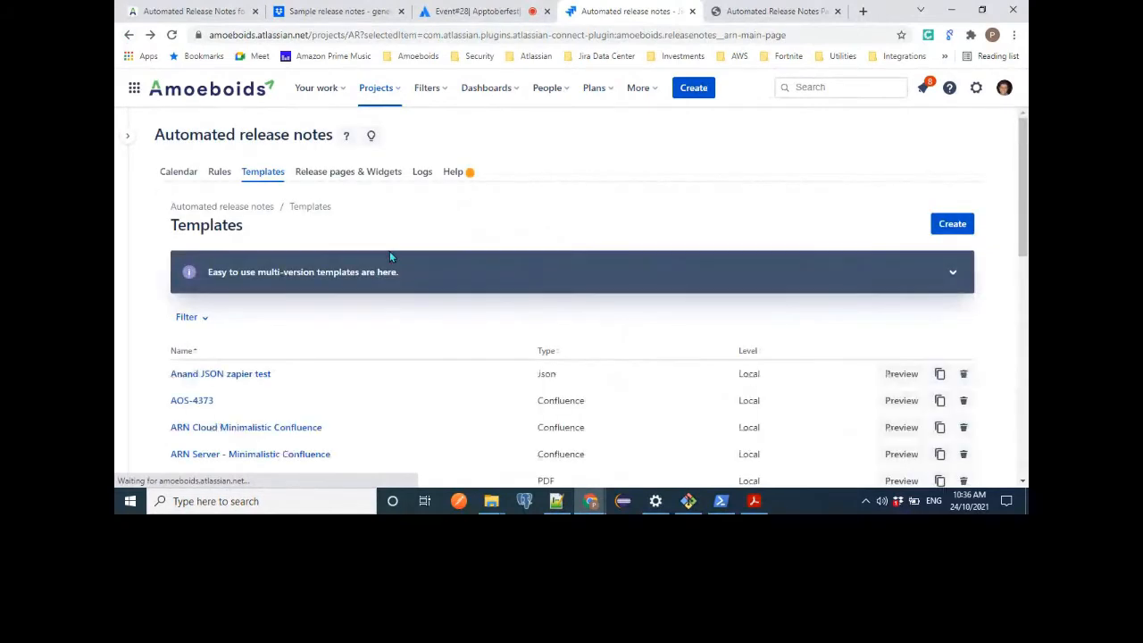
Start a new release notes template and set its type to Confluence.
scroll(184, 384, "down", 2)
scroll(184, 386, "down", 1)
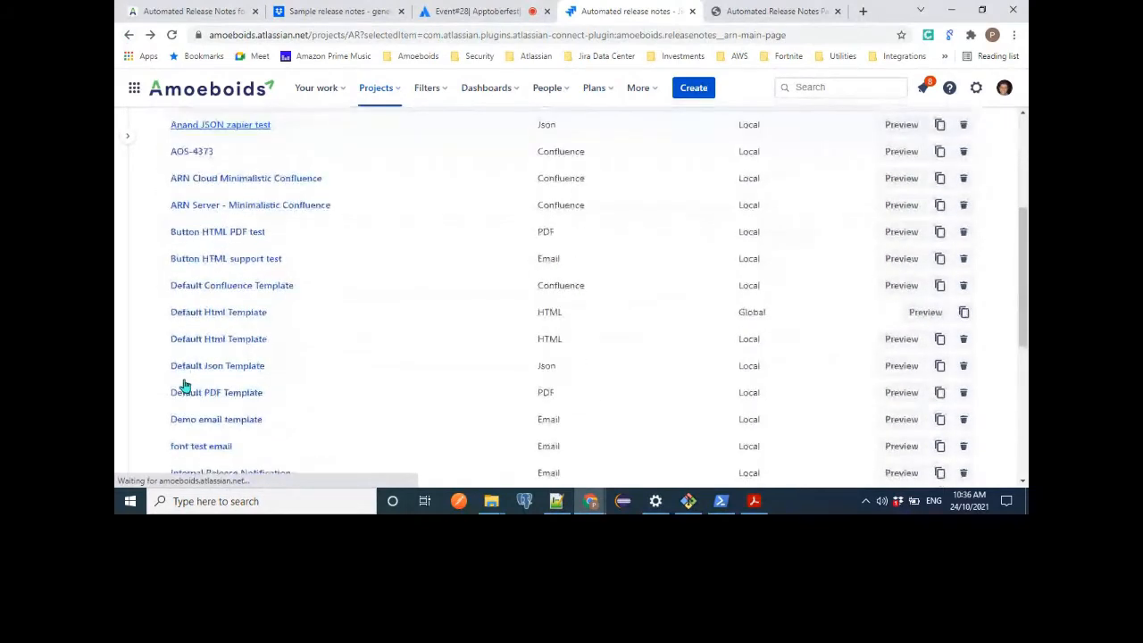
scroll(362, 301, "up", 3)
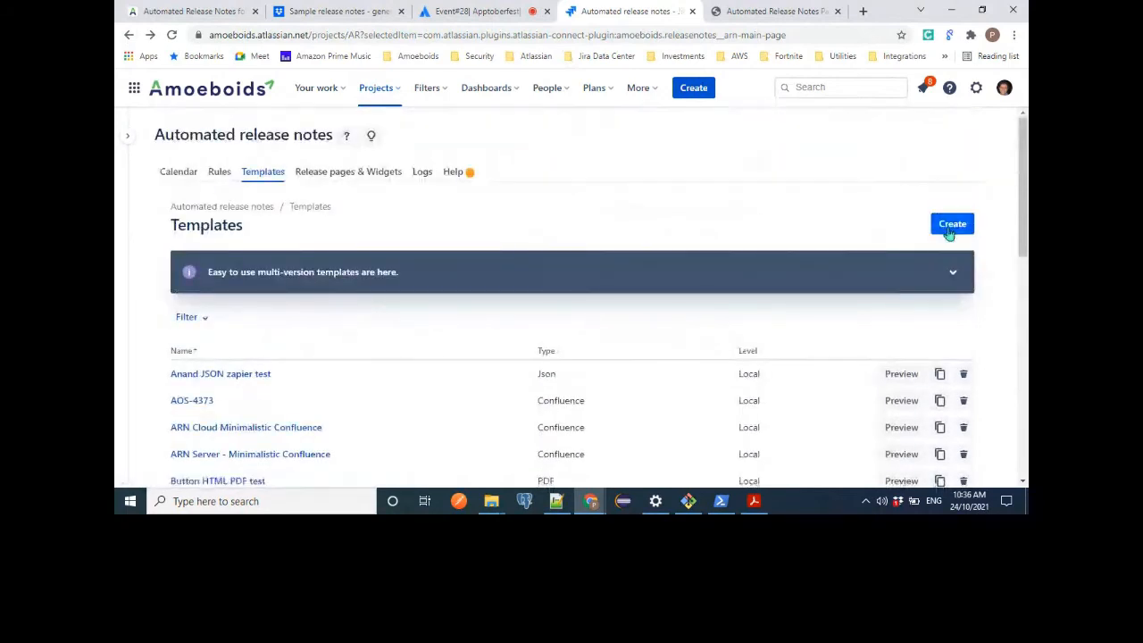
left_click(951, 224)
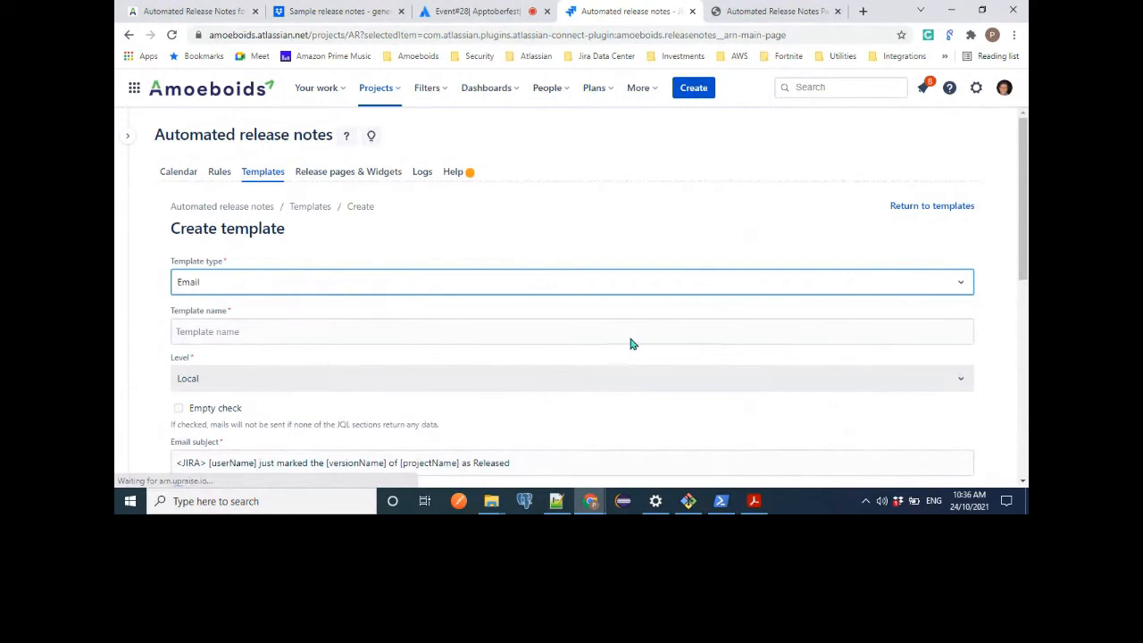
left_click(679, 284)
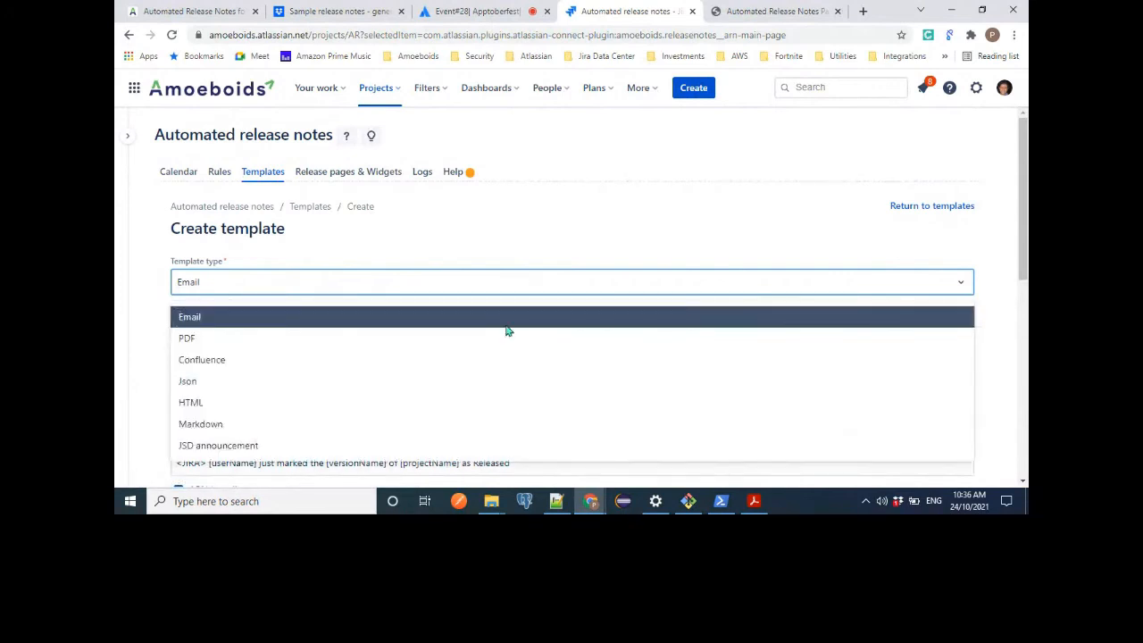
left_click(315, 360)
Look over the Confluence template's page title, page content variables and the available content insertion options.
scroll(1003, 306, "down", 4)
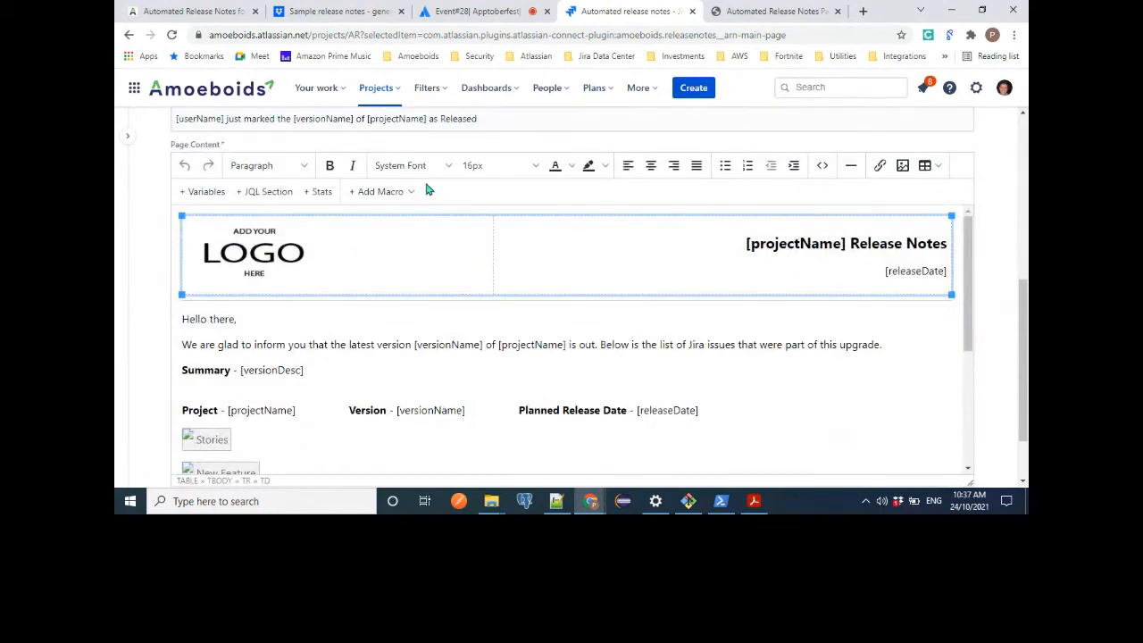
left_click(468, 348)
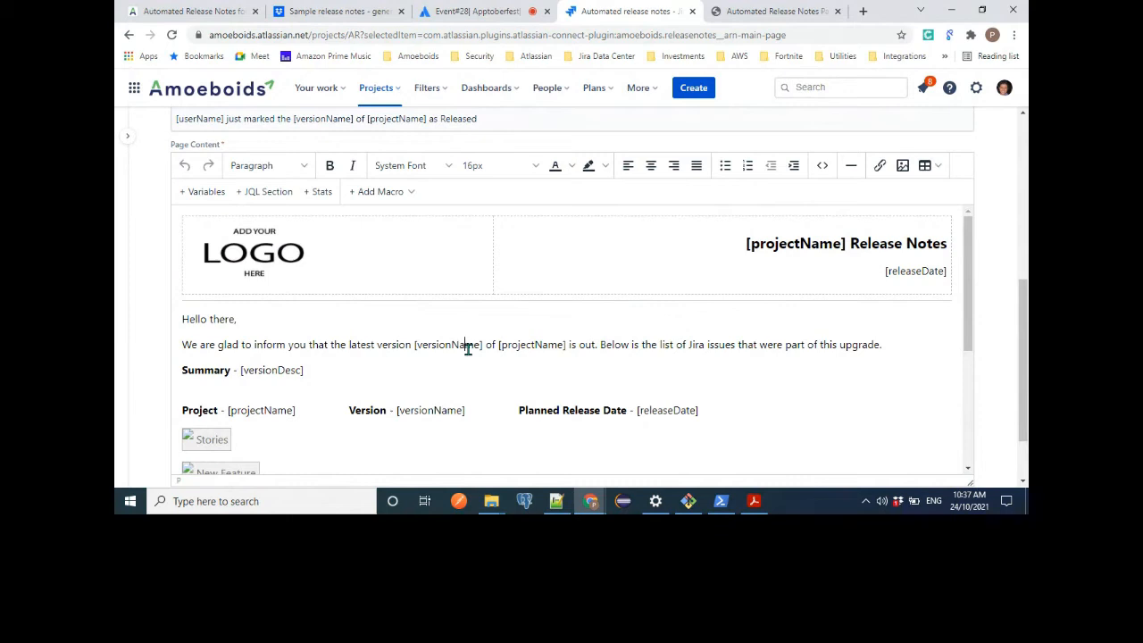
scroll(468, 348, "up", 1)
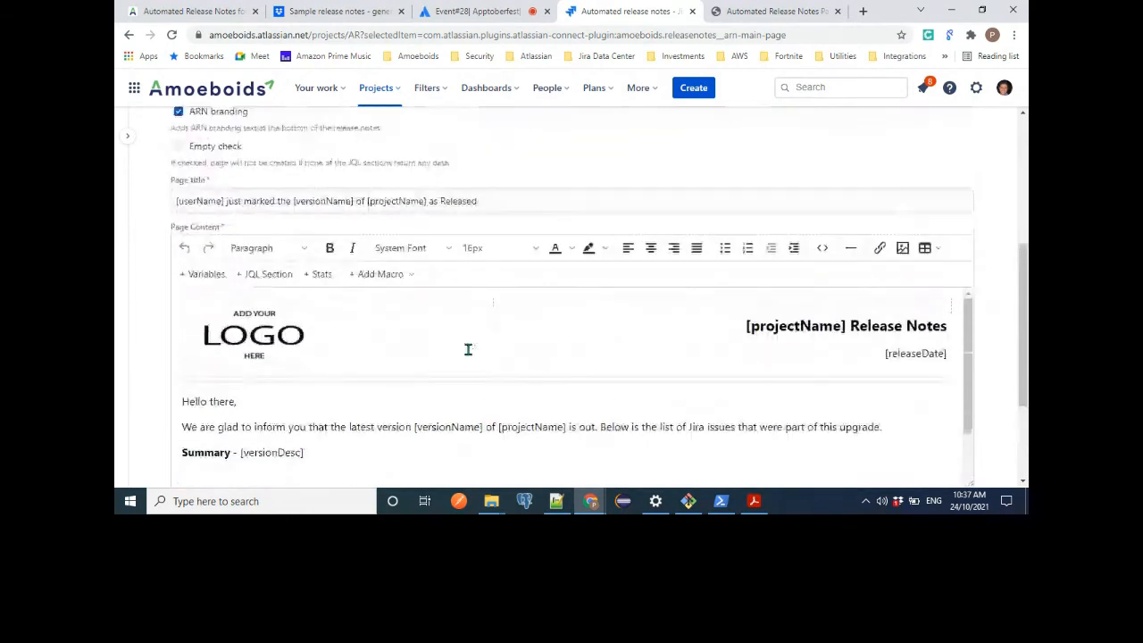
Review the macros that can be added to the Confluence page content, from Info through Jira Issues / Filter, without inserting any.
left_click(401, 272)
scroll(410, 345, "down", 1)
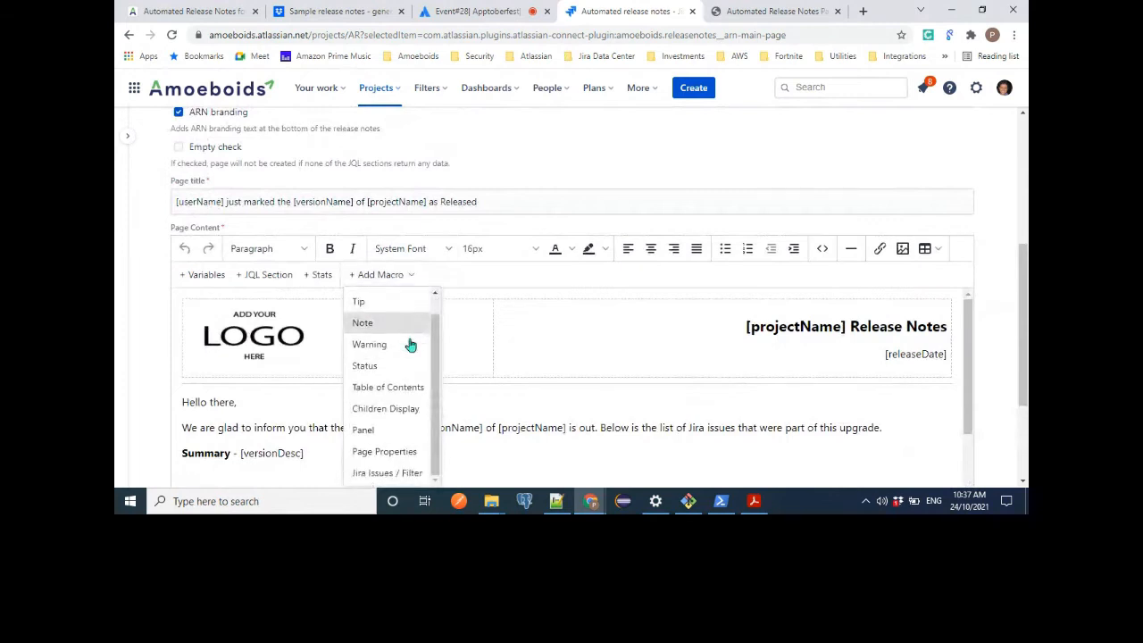
scroll(410, 345, "down", 1)
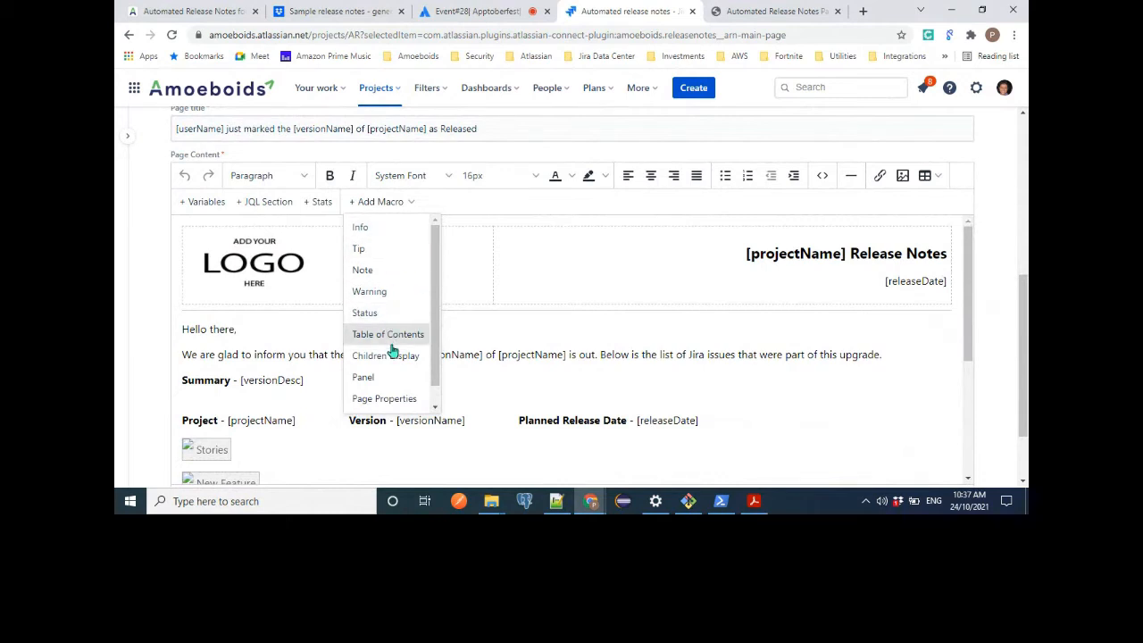
scroll(393, 354, "down", 1)
scroll(393, 354, "down", 1)
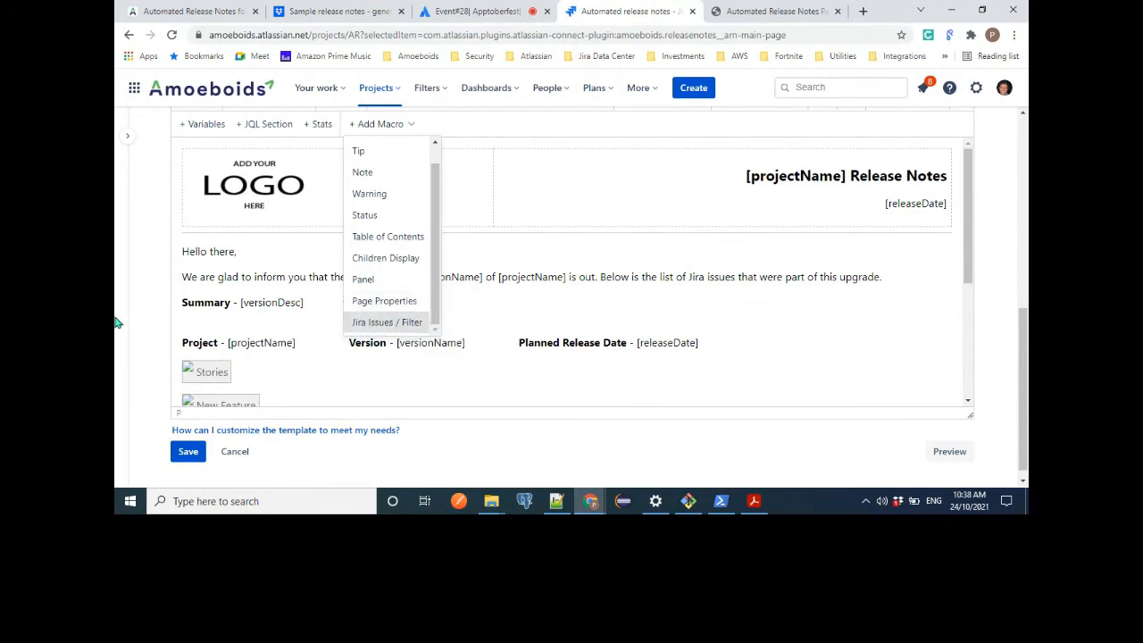
mouse_move(266, 321)
left_click(519, 380)
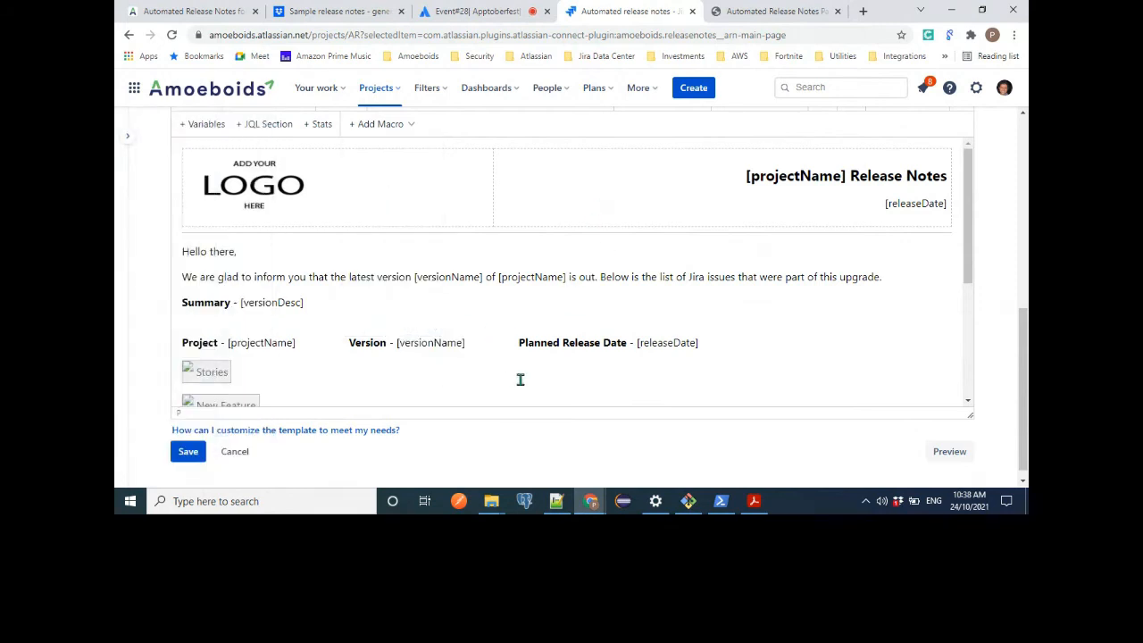
Look through the rest of the Confluence page content and change the template type to Json.
scroll(520, 380, "up", 3)
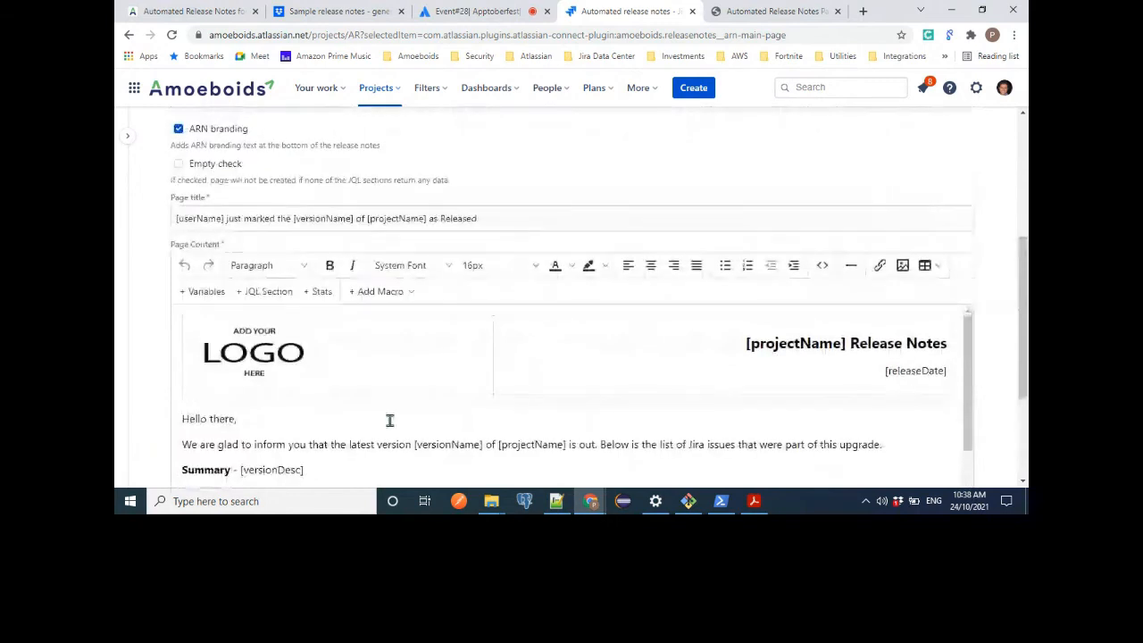
scroll(388, 421, "down", 1)
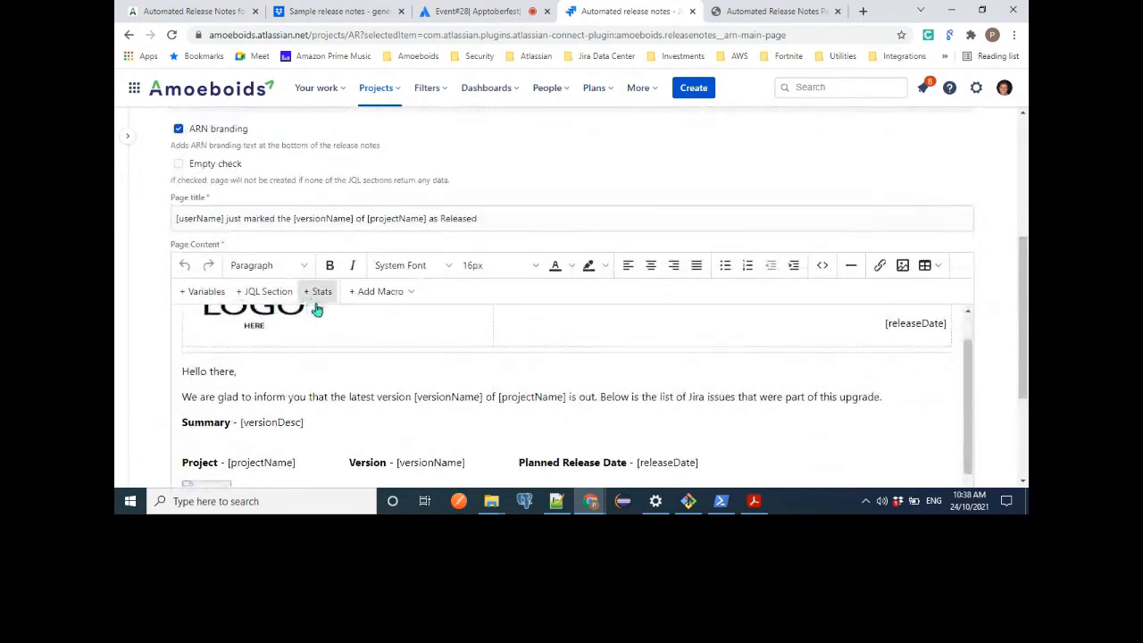
scroll(362, 419, "down", 3)
scroll(364, 421, "down", 1)
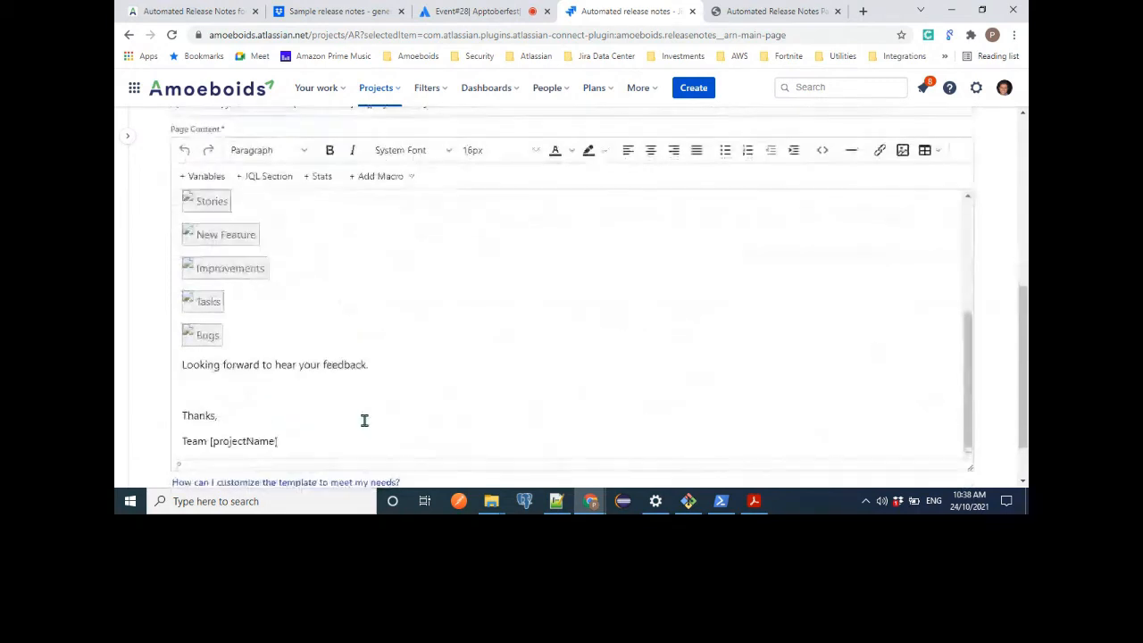
scroll(364, 426, "up", 5)
scroll(379, 478, "up", 1)
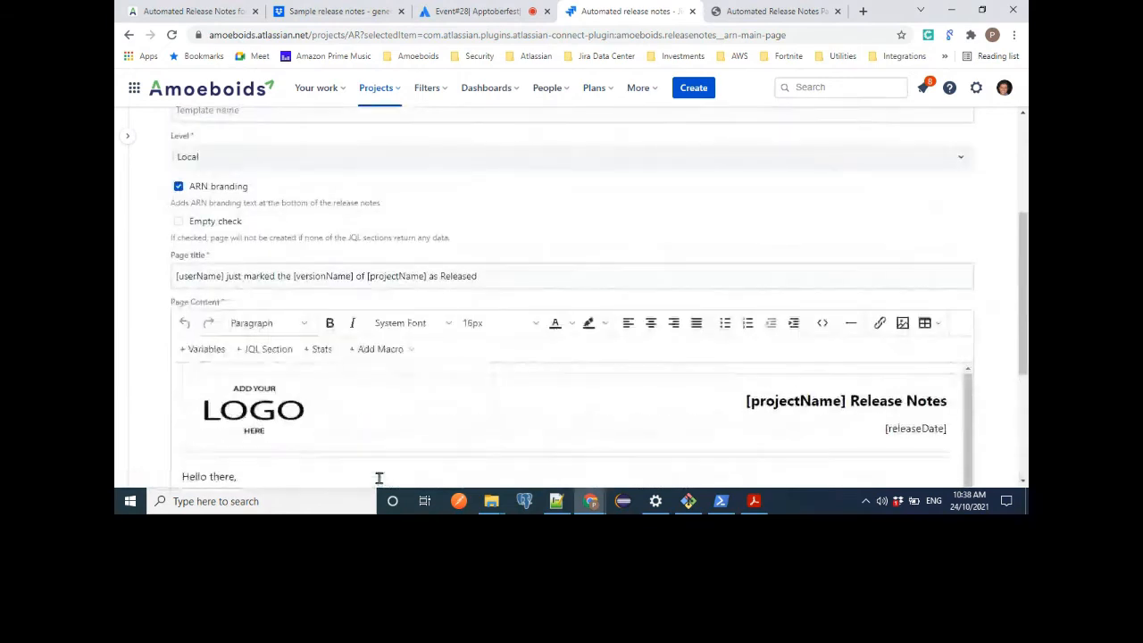
scroll(378, 478, "up", 3)
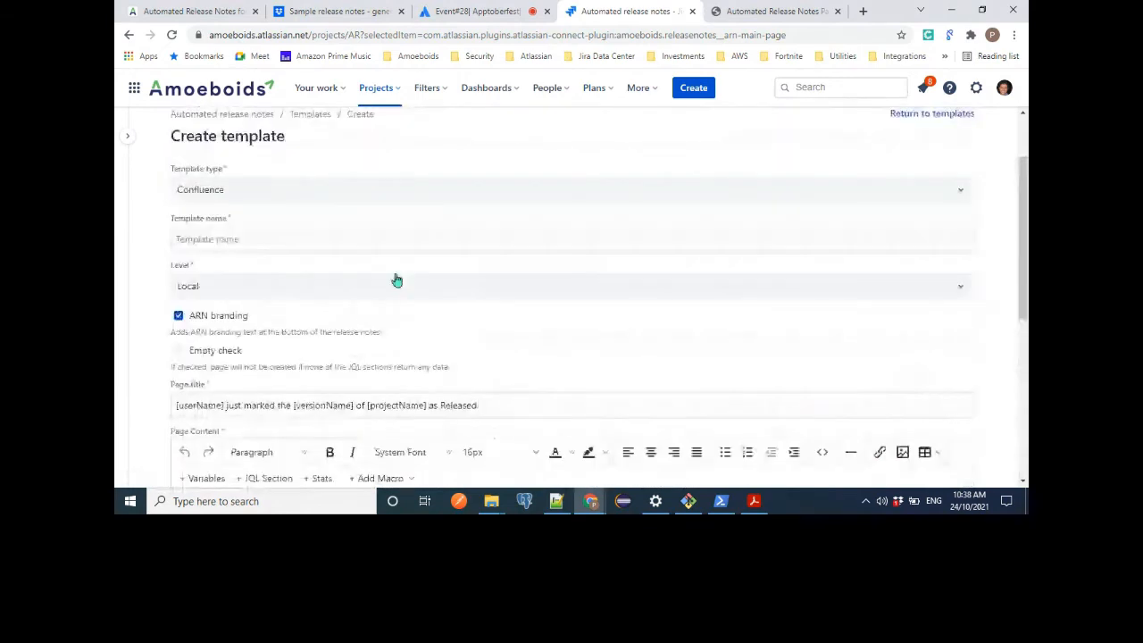
left_click(298, 190)
left_click(190, 290)
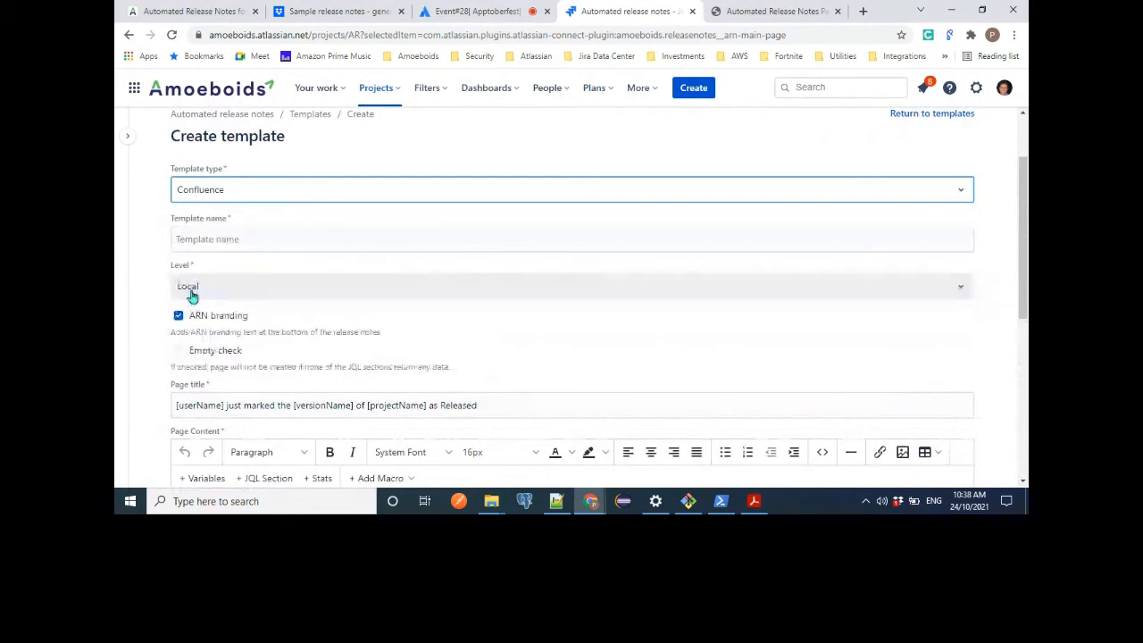
Examine the default Json template content, focusing on the projectName value placeholder.
scroll(1007, 280, "down", 3)
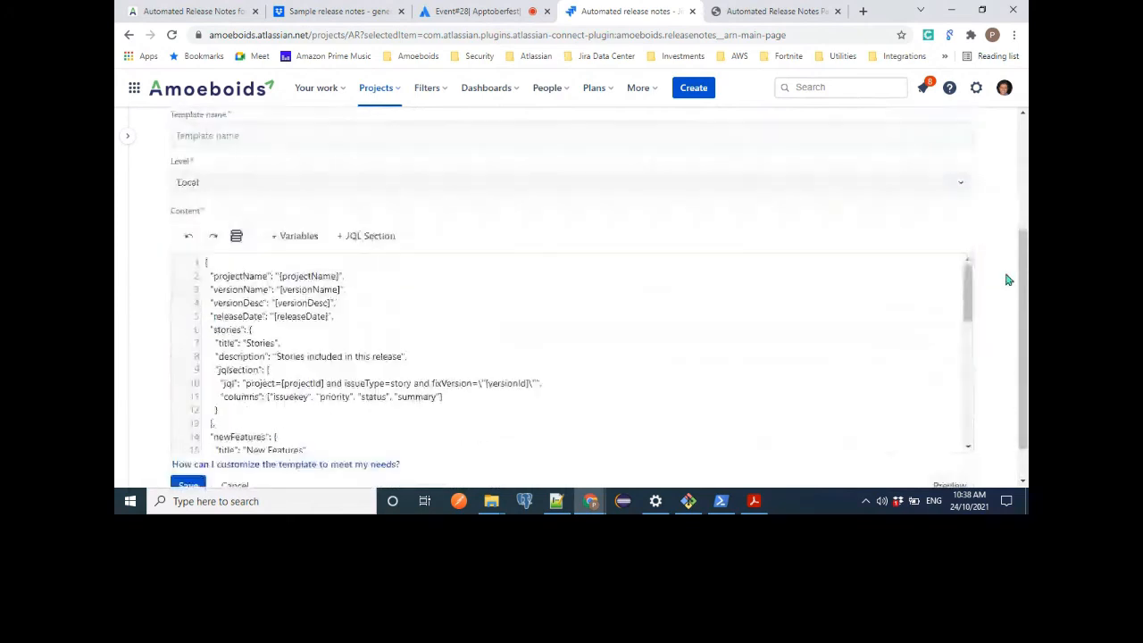
scroll(482, 282, "up", 1)
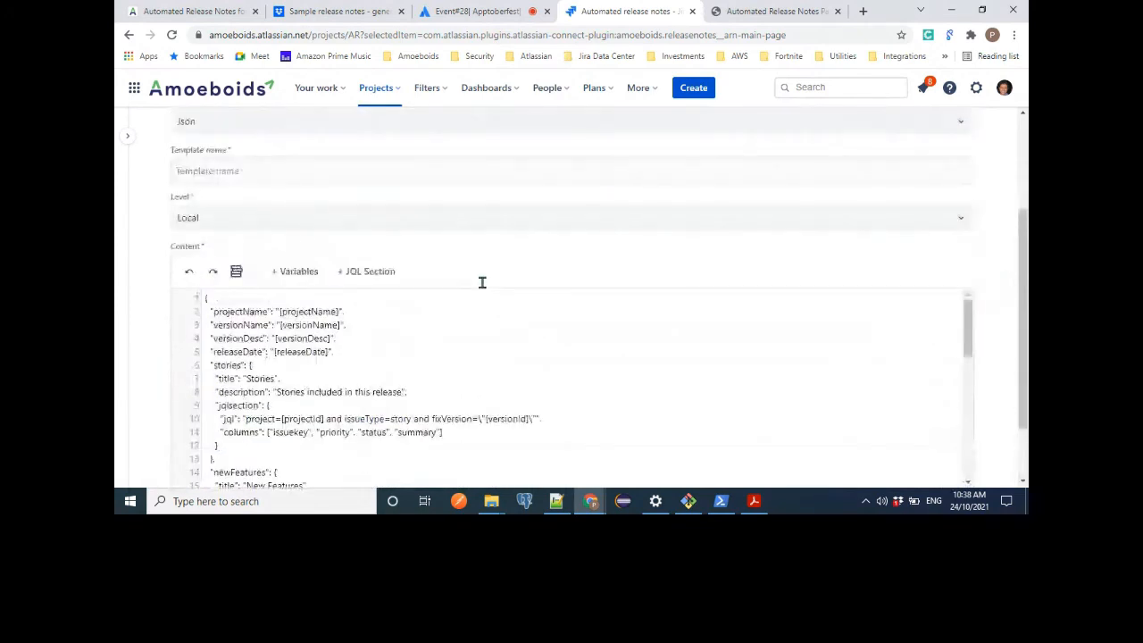
scroll(477, 348, "down", 2)
scroll(477, 348, "up", 2)
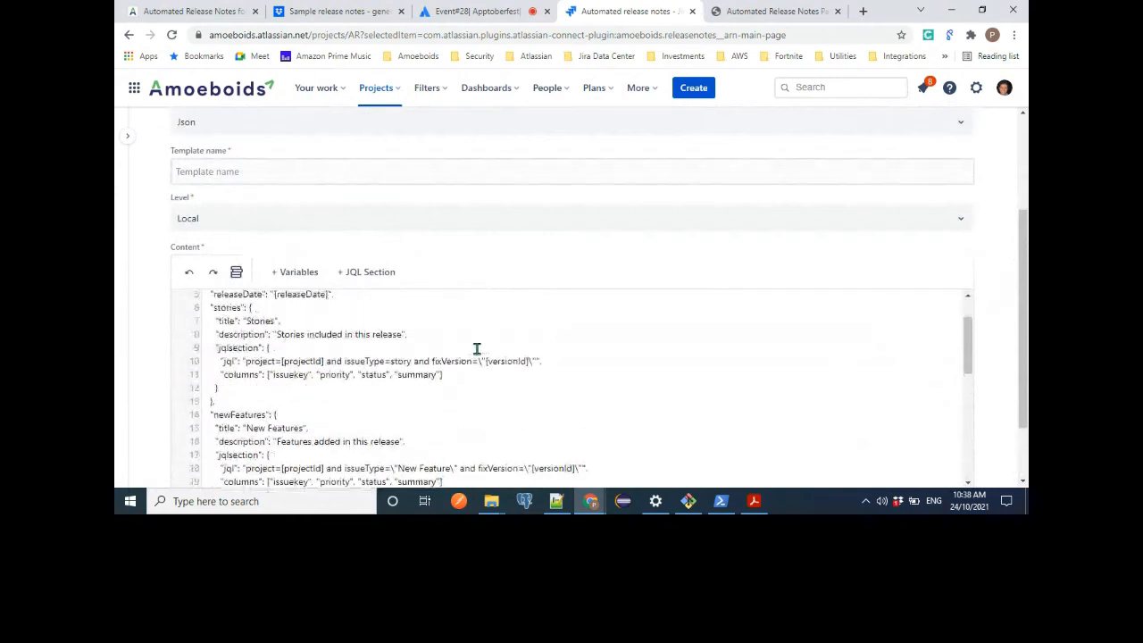
scroll(477, 348, "down", 1)
scroll(477, 348, "up", 2)
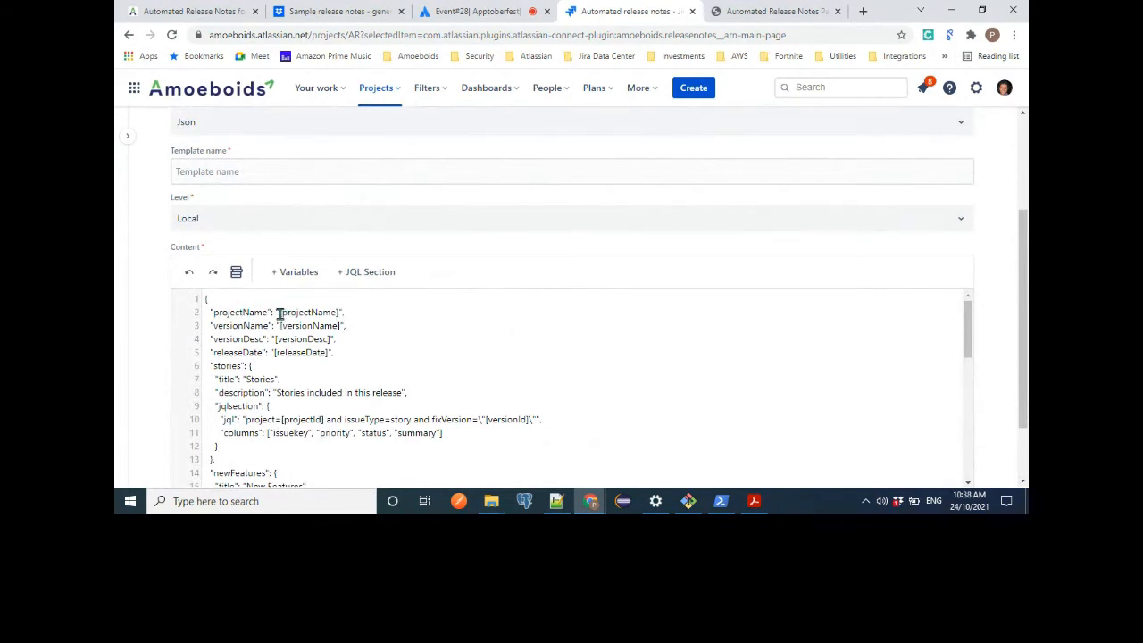
left_click_drag(280, 313, 343, 312)
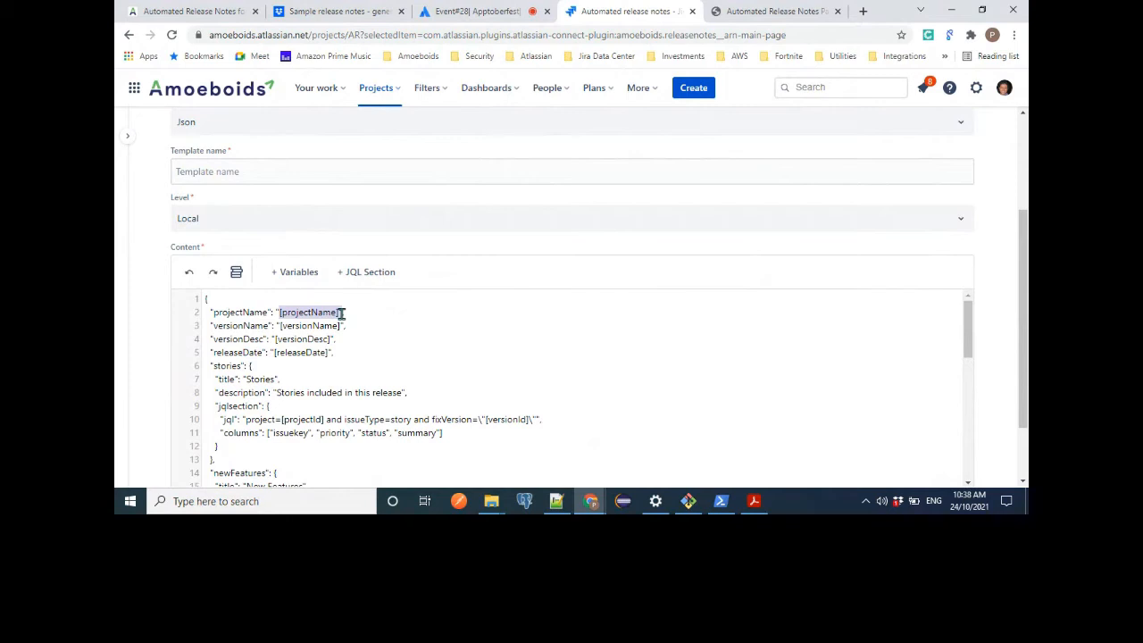
left_click(370, 329)
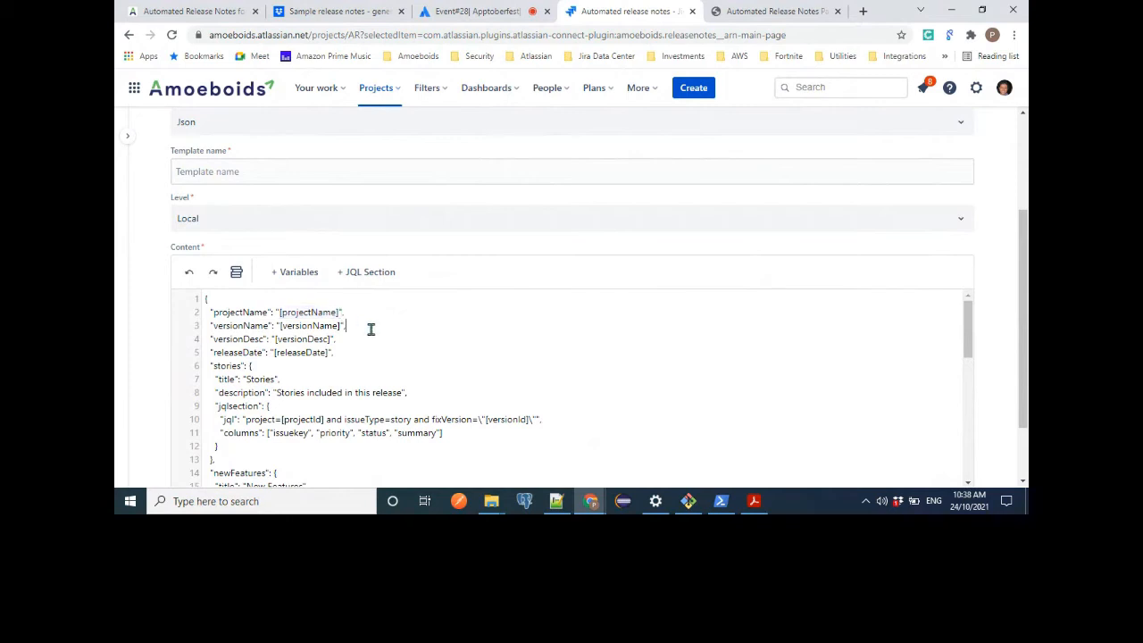
Examine the jqlsection block under stories, including its JQL and columns, and the newFeatures block that follows it.
scroll(384, 378, "down", 2)
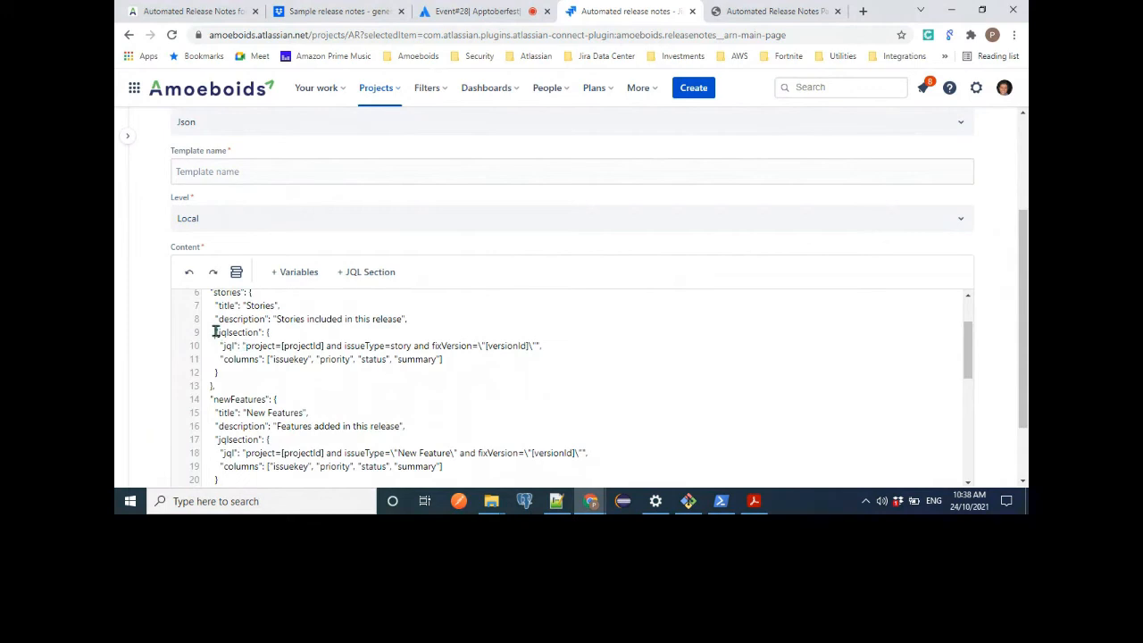
left_click_drag(213, 331, 226, 371)
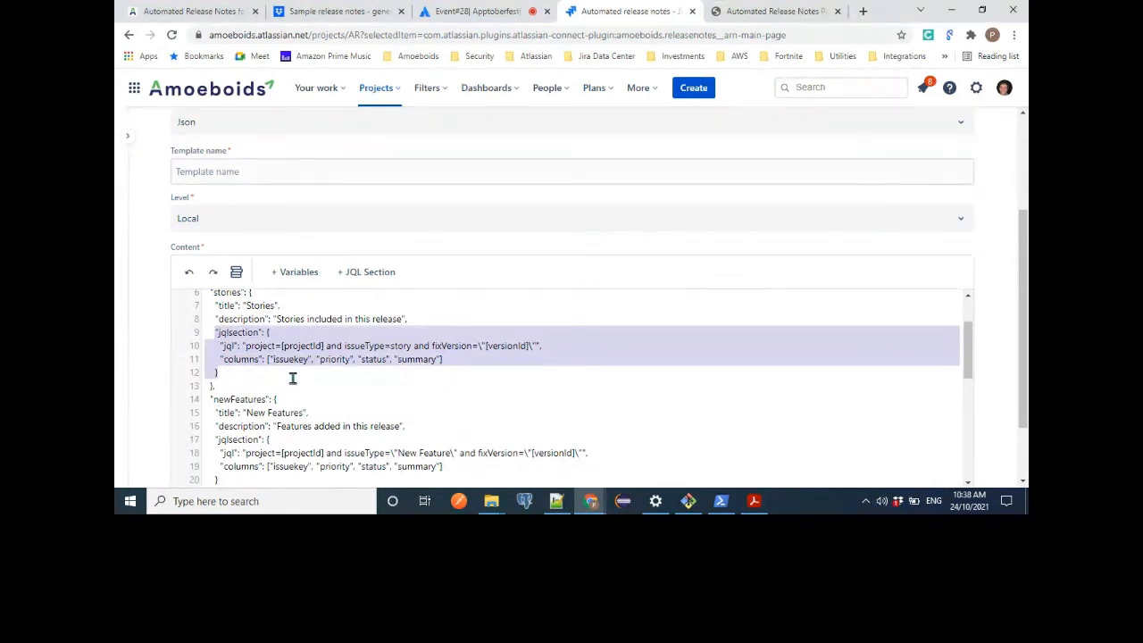
left_click(439, 370)
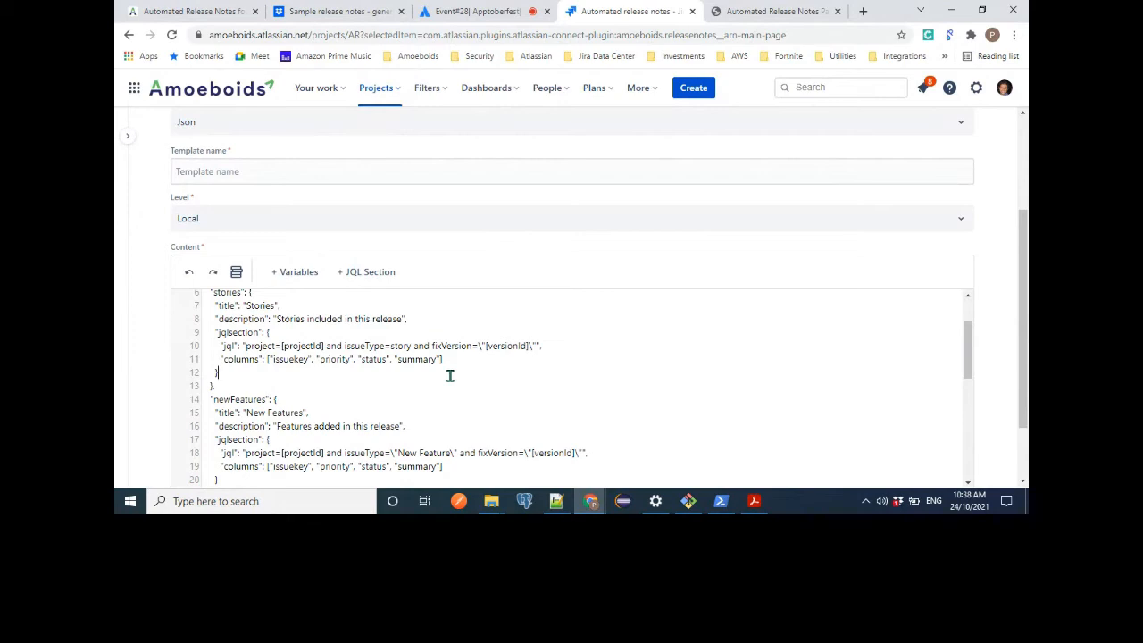
scroll(450, 375, "down", 2)
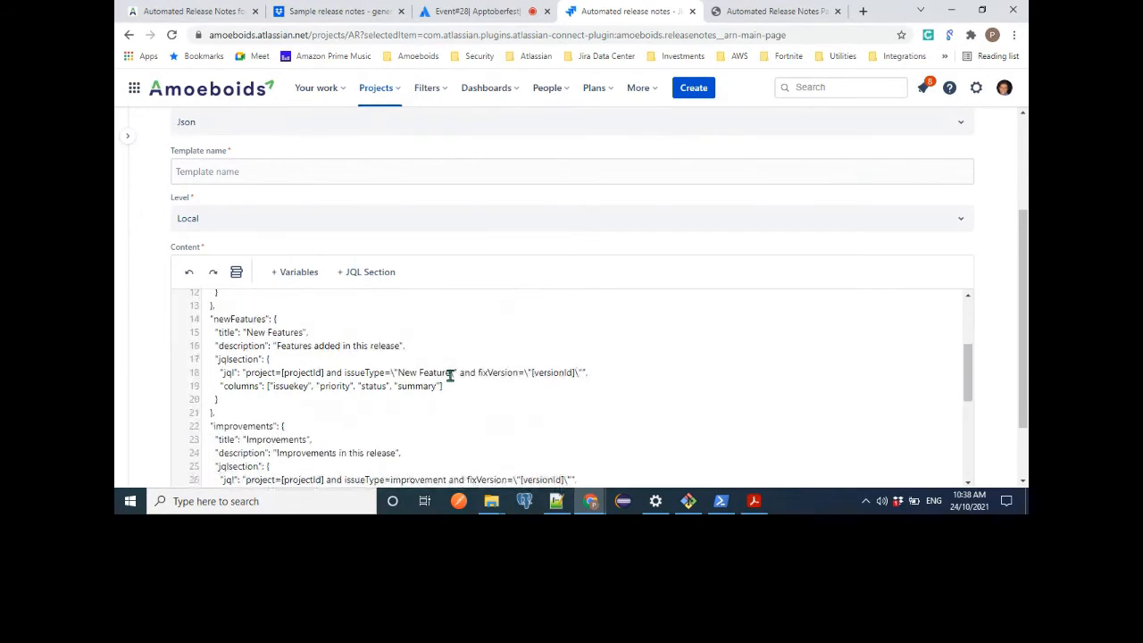
Change the template type to Markdown.
scroll(450, 375, "up", 6)
scroll(450, 375, "up", 2)
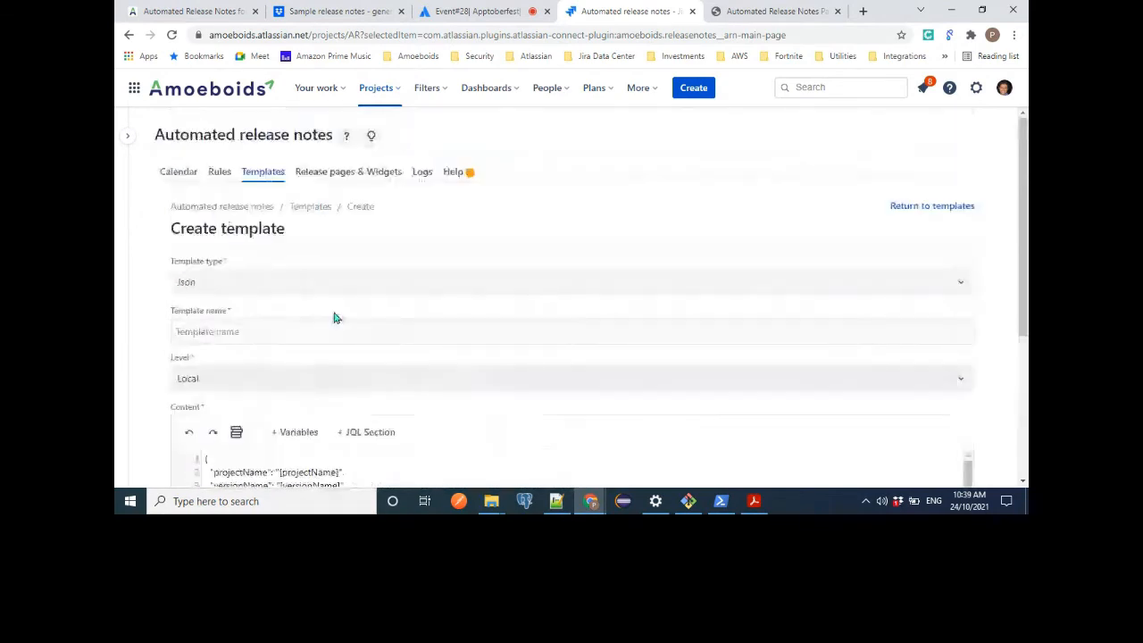
left_click(262, 283)
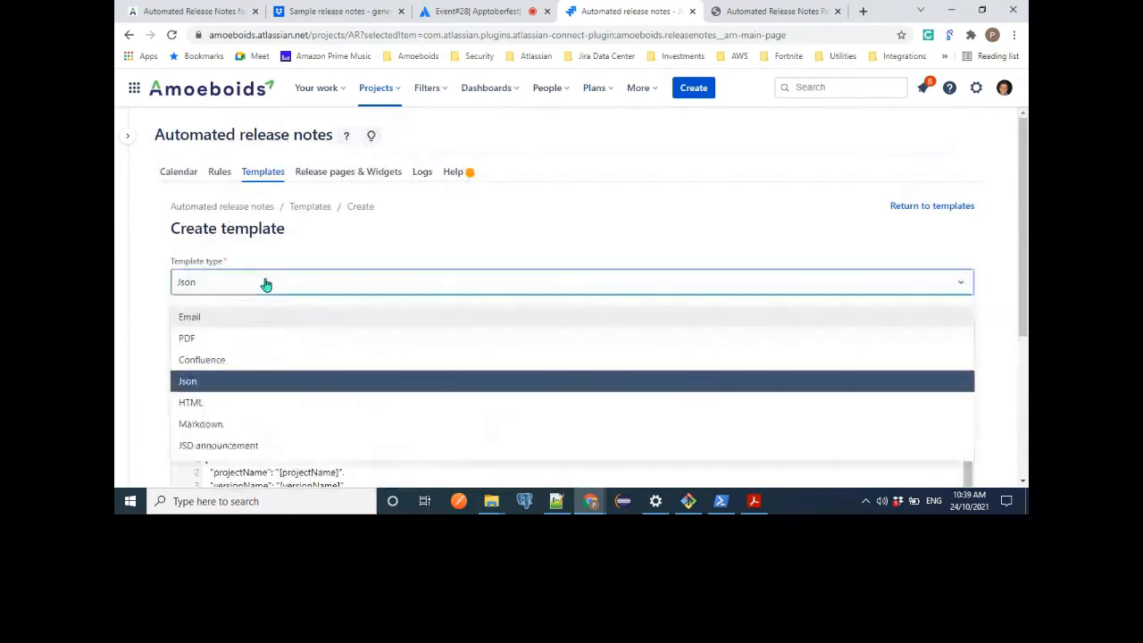
left_click(208, 424)
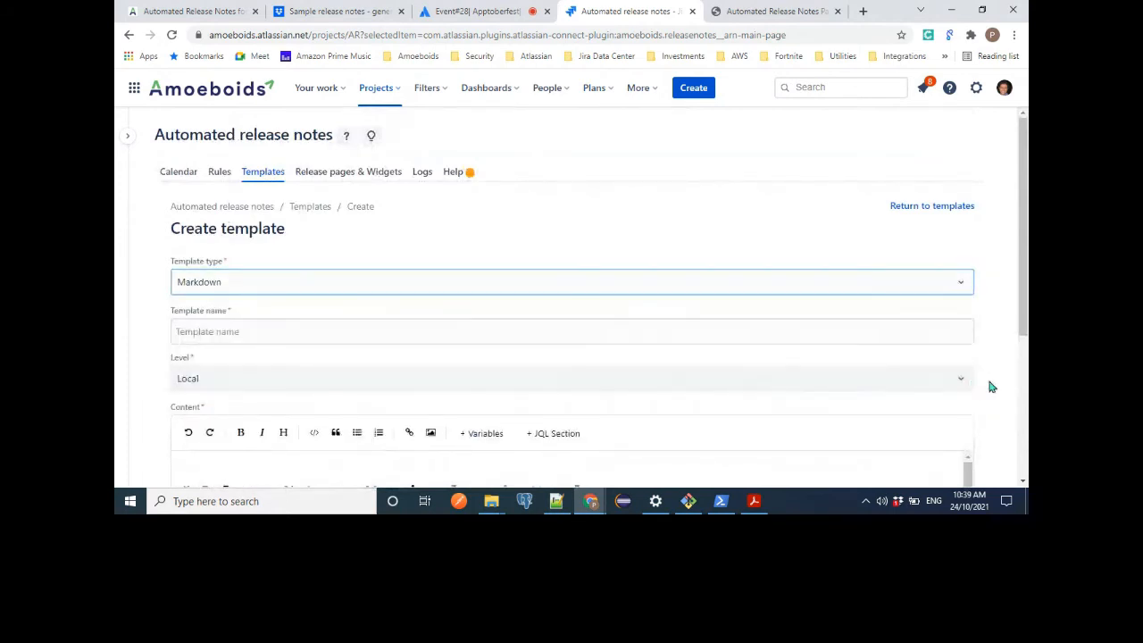
left_click(991, 387)
Read through the default Markdown content and its JQL sections for Stories, New Features, Improvements, Tasks and Bugs.
scroll(992, 386, "down", 2)
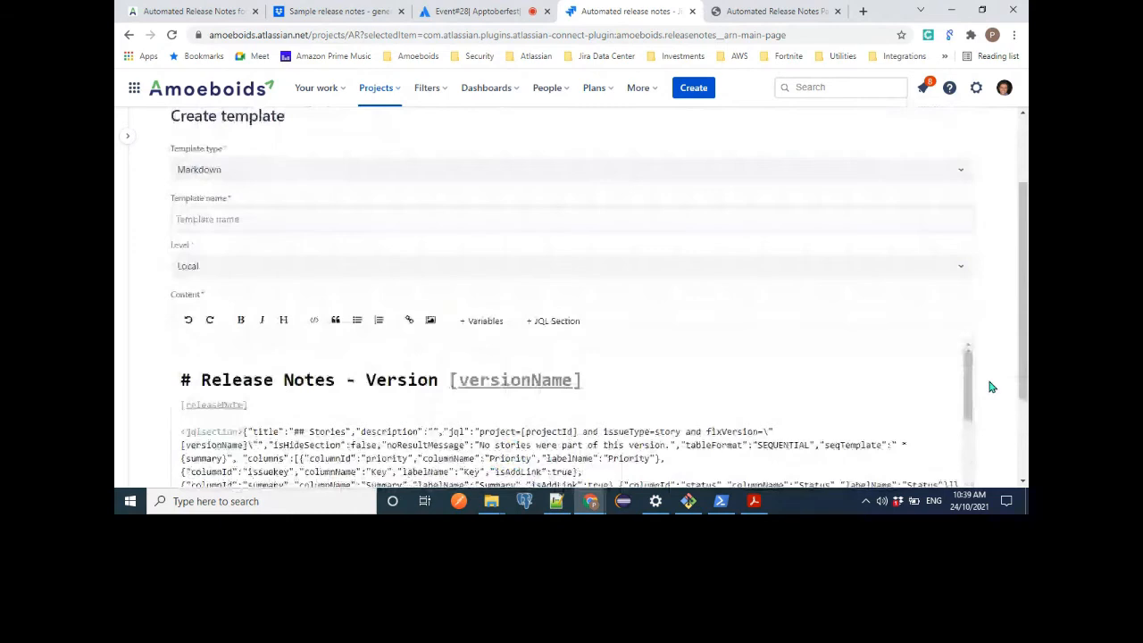
scroll(720, 366, "down", 6)
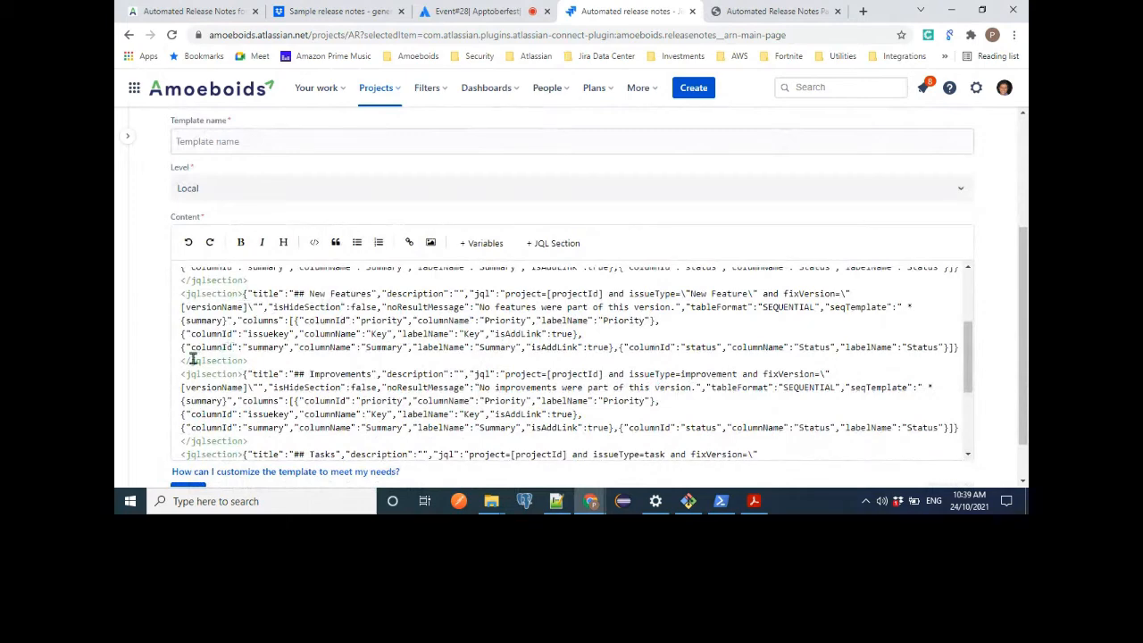
scroll(378, 379, "down", 1)
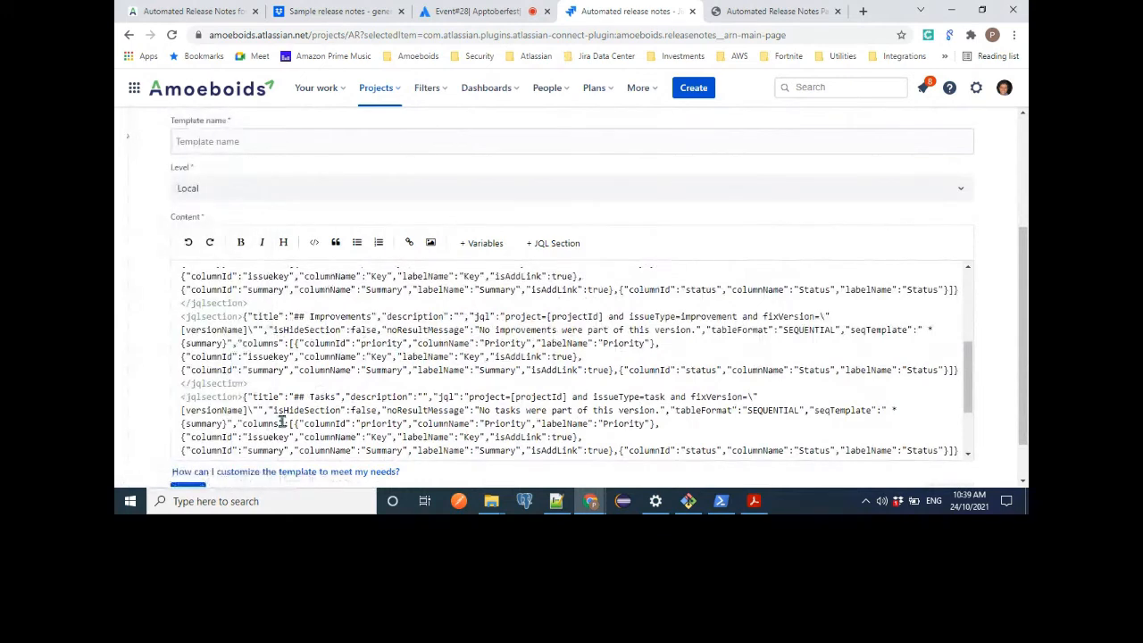
scroll(407, 381, "down", 1)
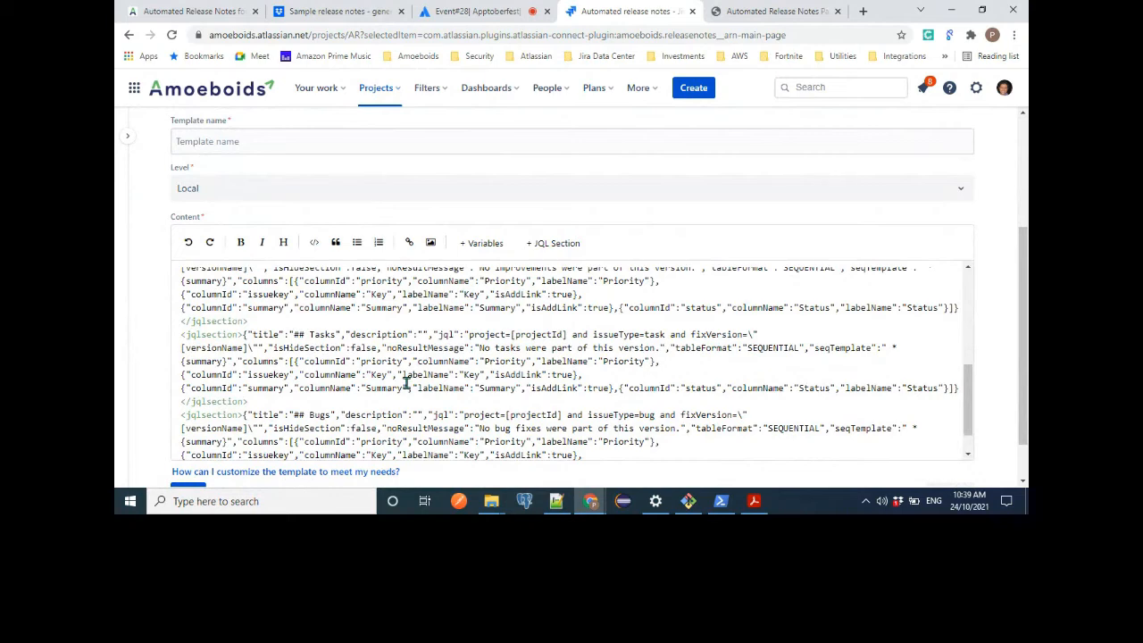
scroll(406, 382, "down", 1)
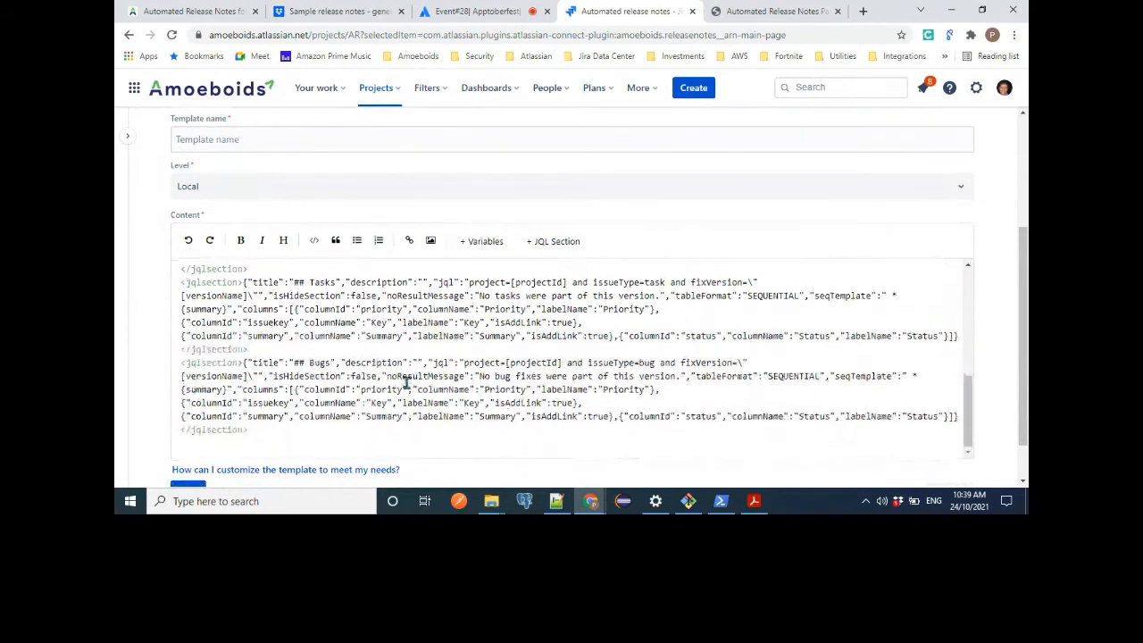
Change the template type to JSD announcement.
scroll(406, 381, "up", 10)
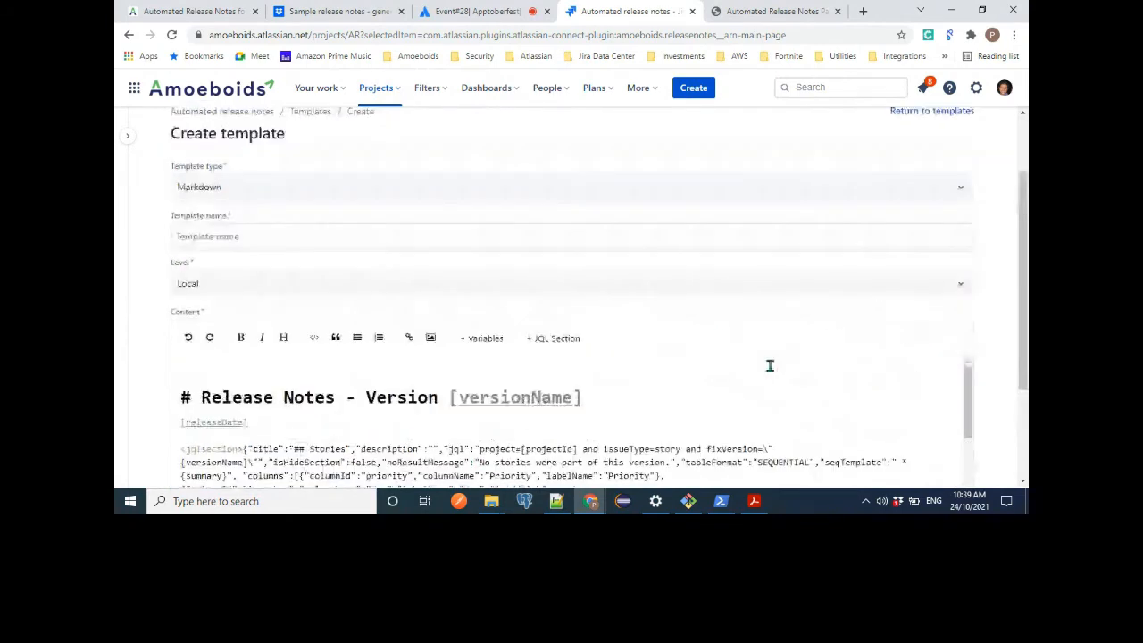
left_click(356, 234)
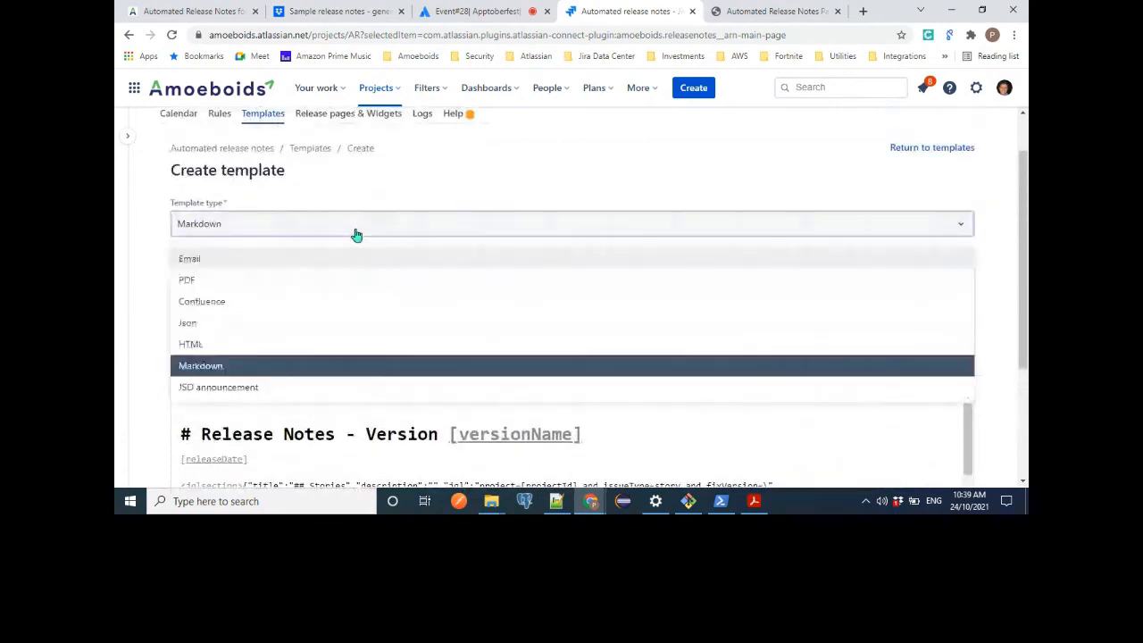
left_click(256, 390)
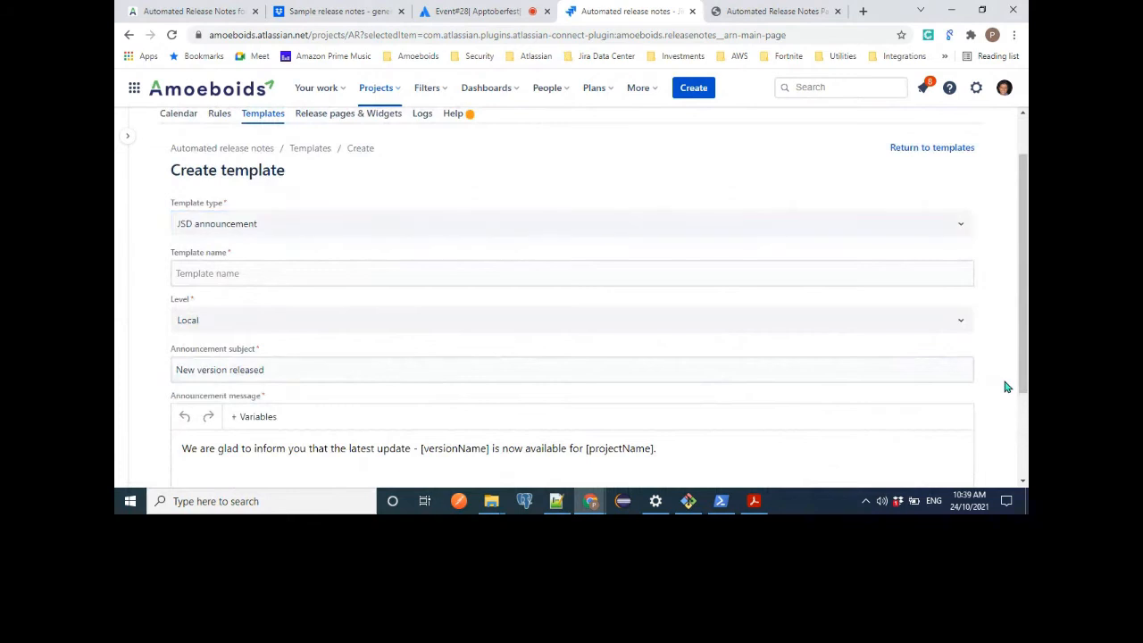
Examine the announcement subject and message fields, including the version and project name variables in the message.
scroll(1006, 385, "down", 2)
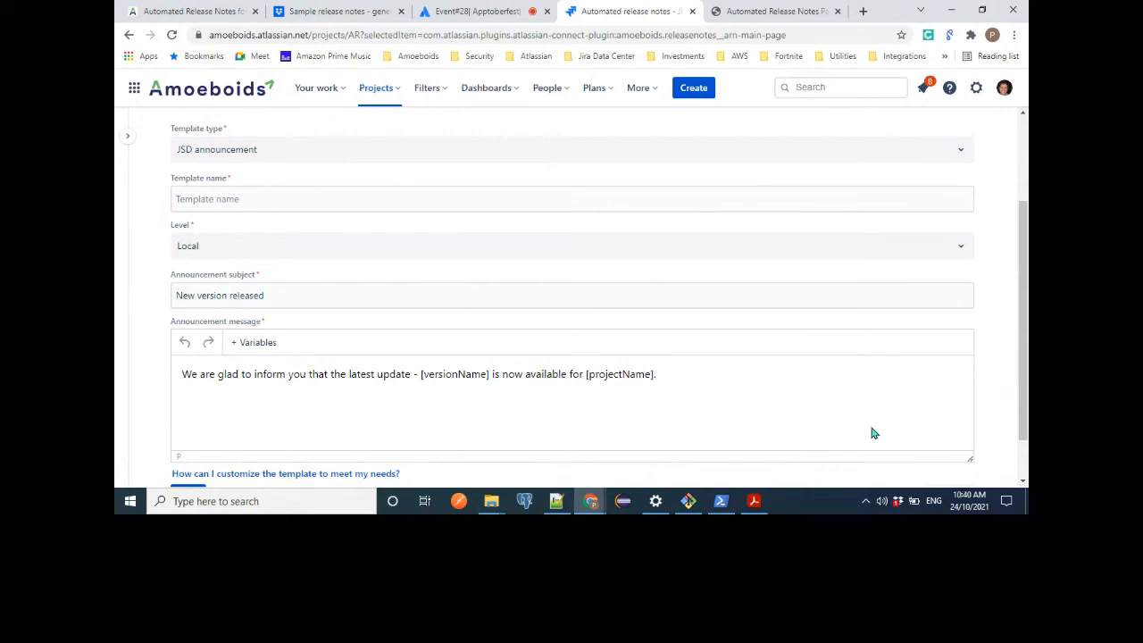
scroll(870, 427, "down", 1)
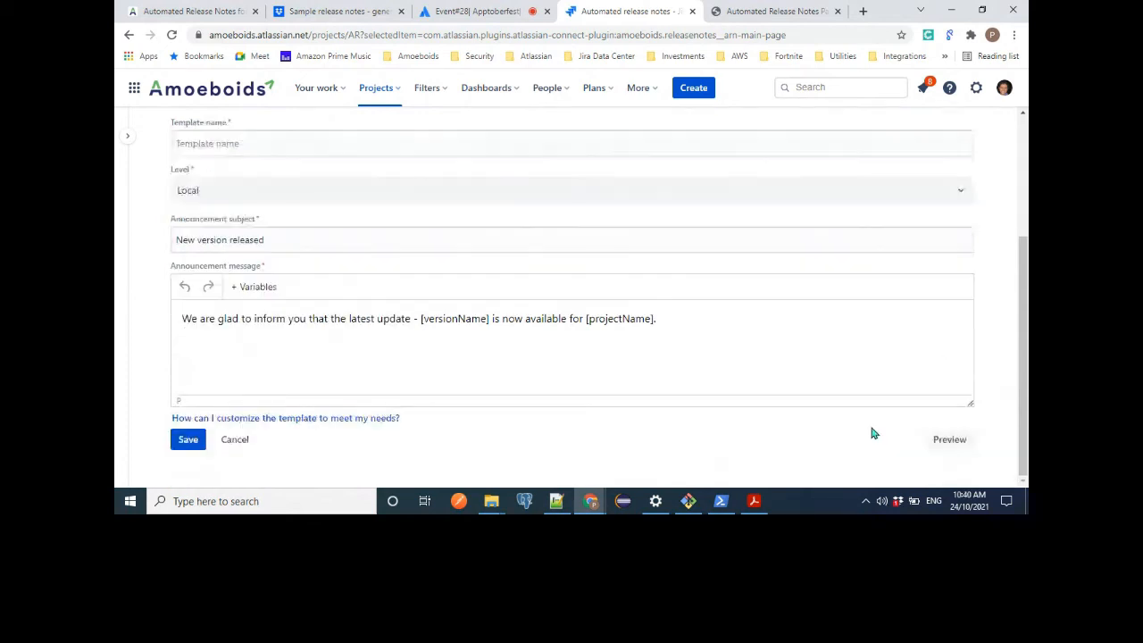
triple_click(335, 317)
left_click(335, 317)
double_click(278, 350)
left_click(278, 349)
left_click(278, 349)
Cancel the new template without saving and look over the list of existing templates.
left_click(235, 439)
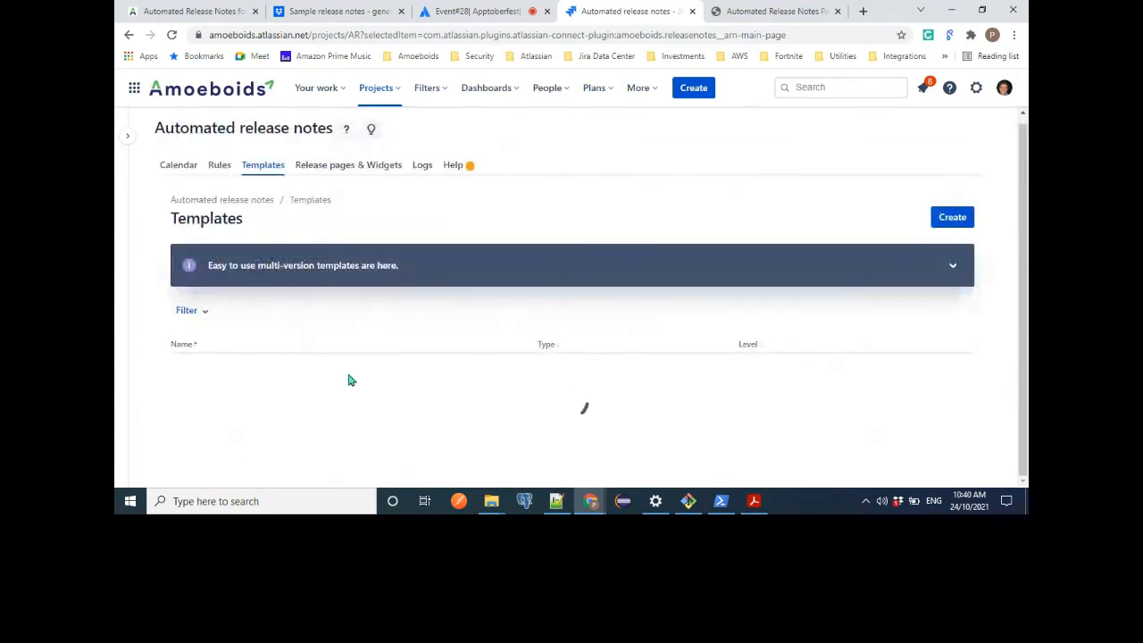
scroll(612, 346, "down", 2)
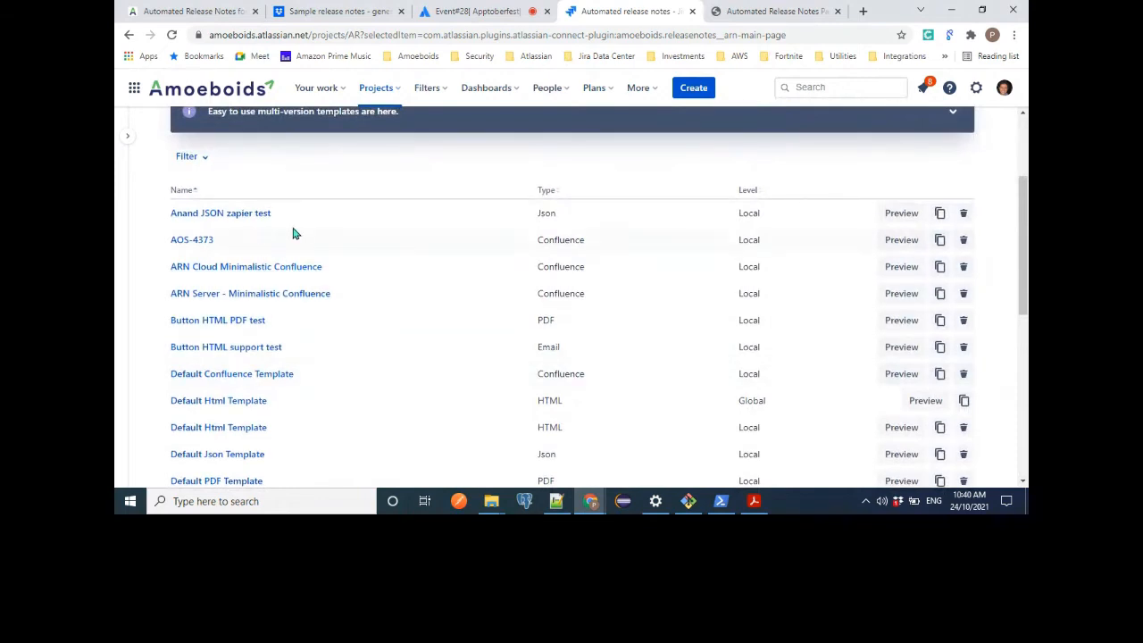
scroll(404, 233, "up", 1)
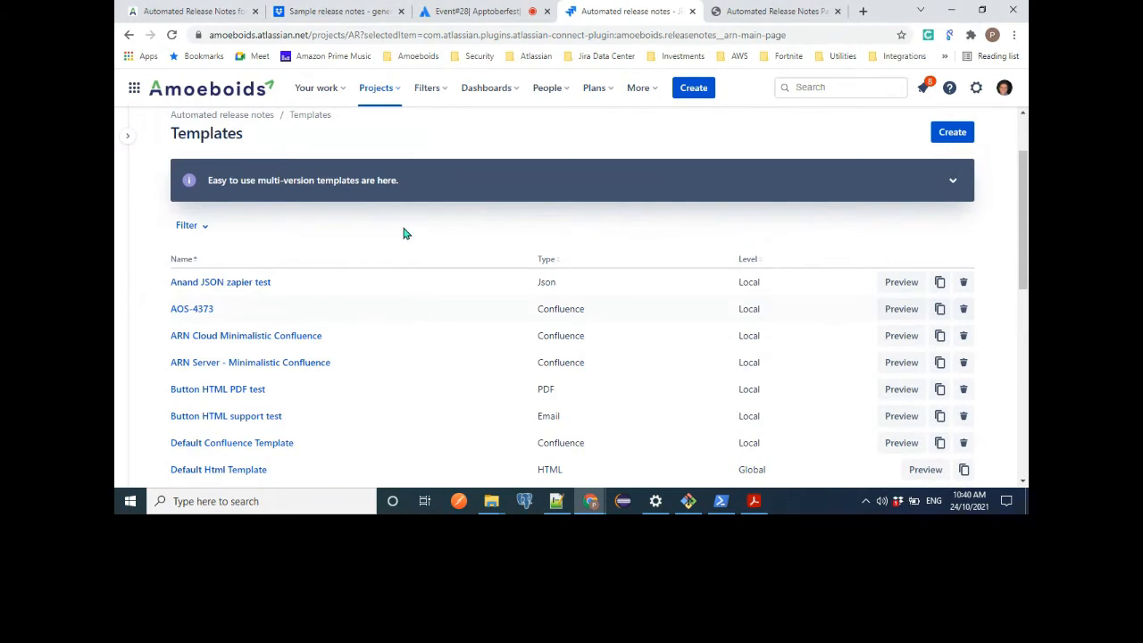
scroll(407, 234, "up", 1)
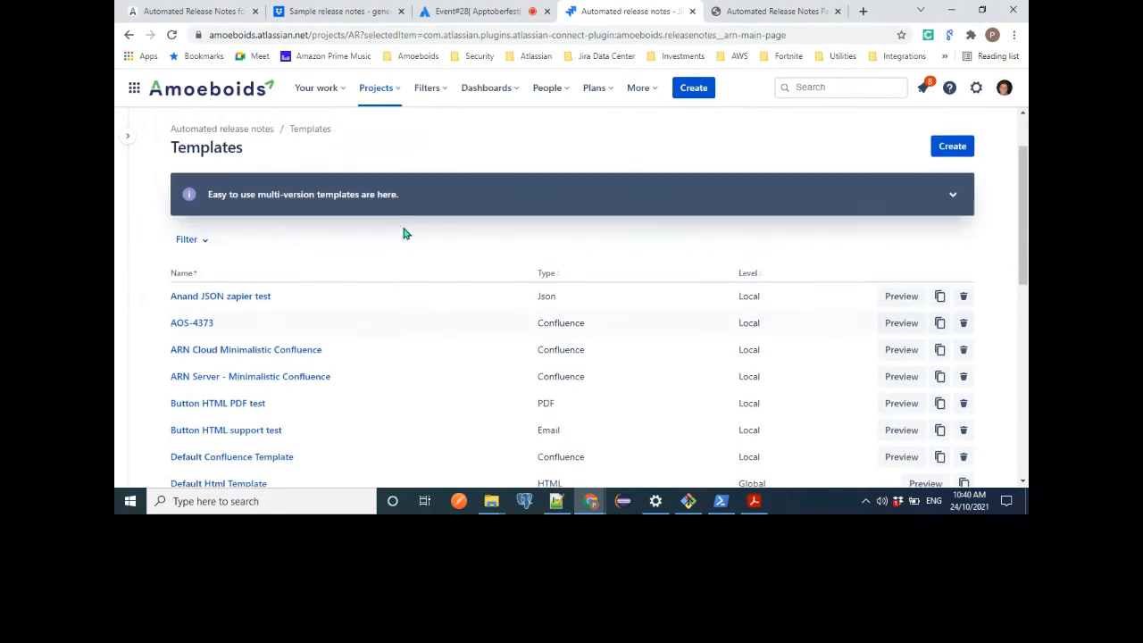
scroll(403, 233, "up", 1)
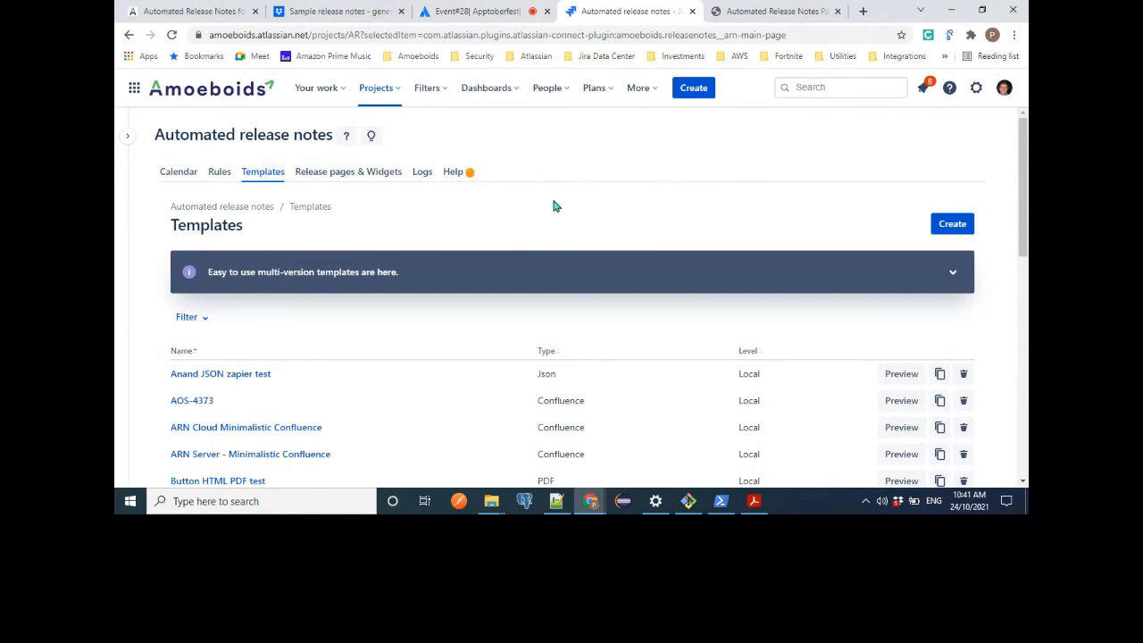
key("XF86AudioRaiseVolume")
key("XF86AudioRaiseVolume")
Switch to the live event session and open the general chat to check for attendee questions.
left_click(489, 12)
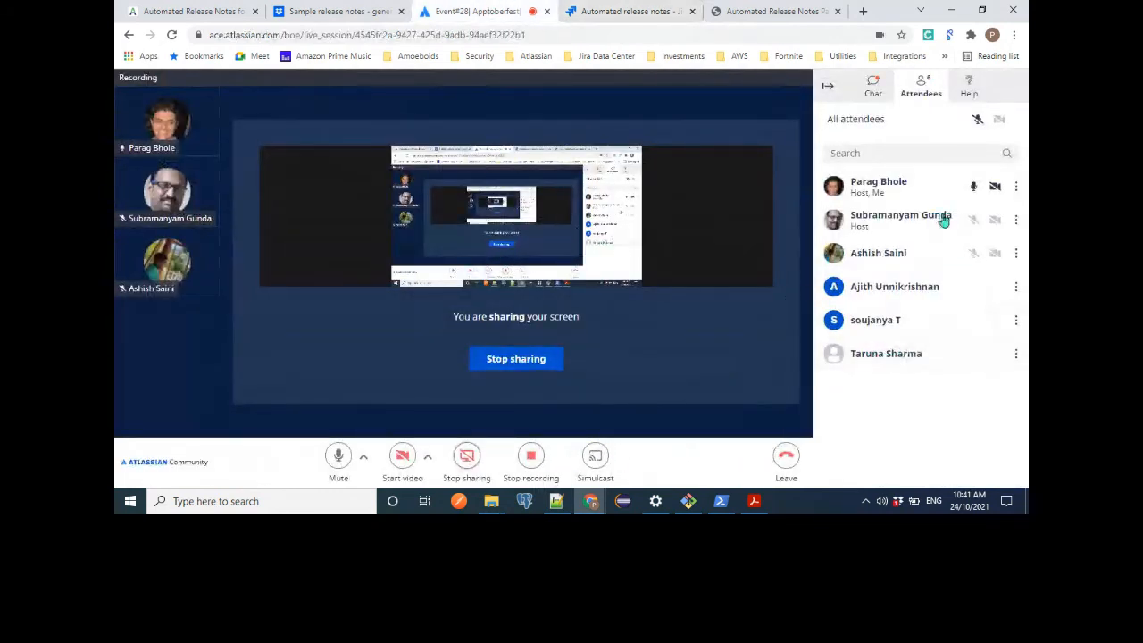
left_click(875, 92)
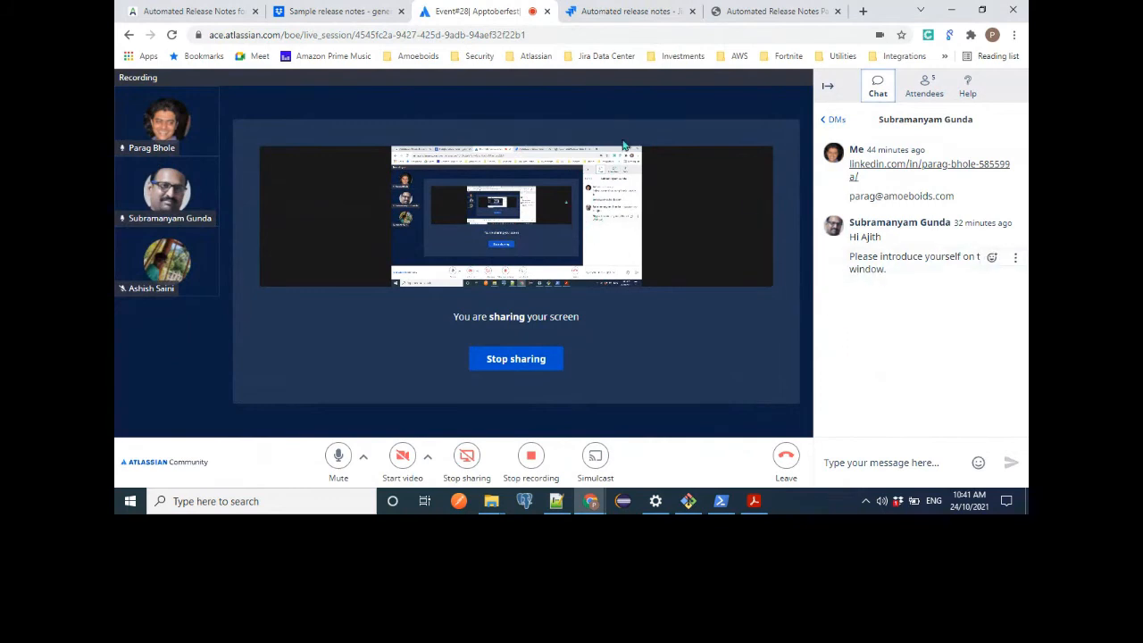
left_click(837, 122)
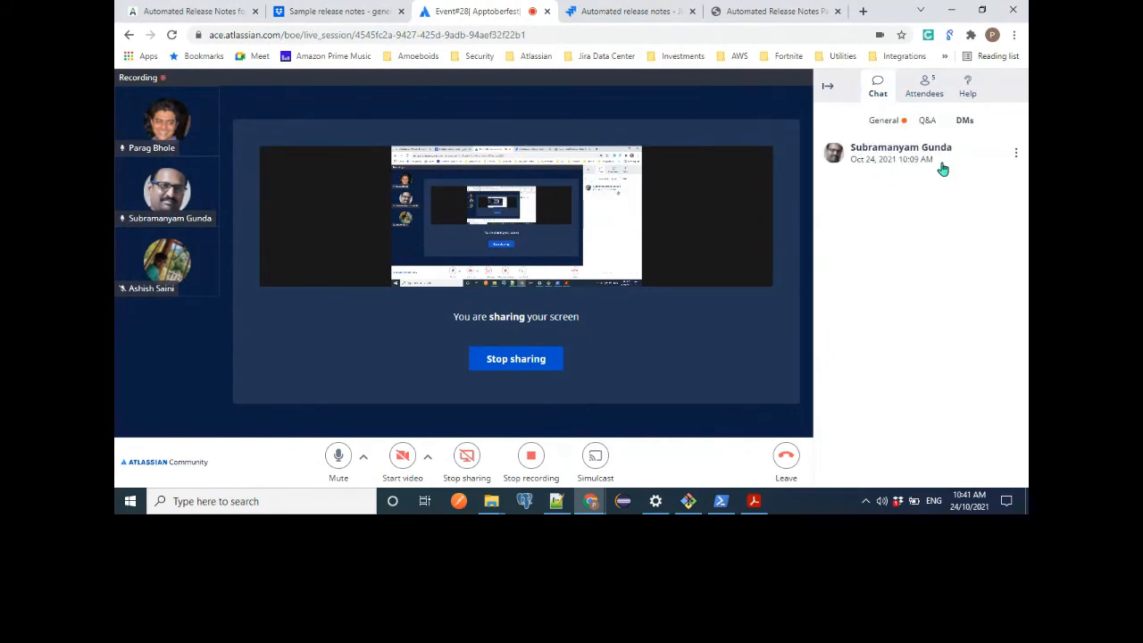
left_click(884, 119)
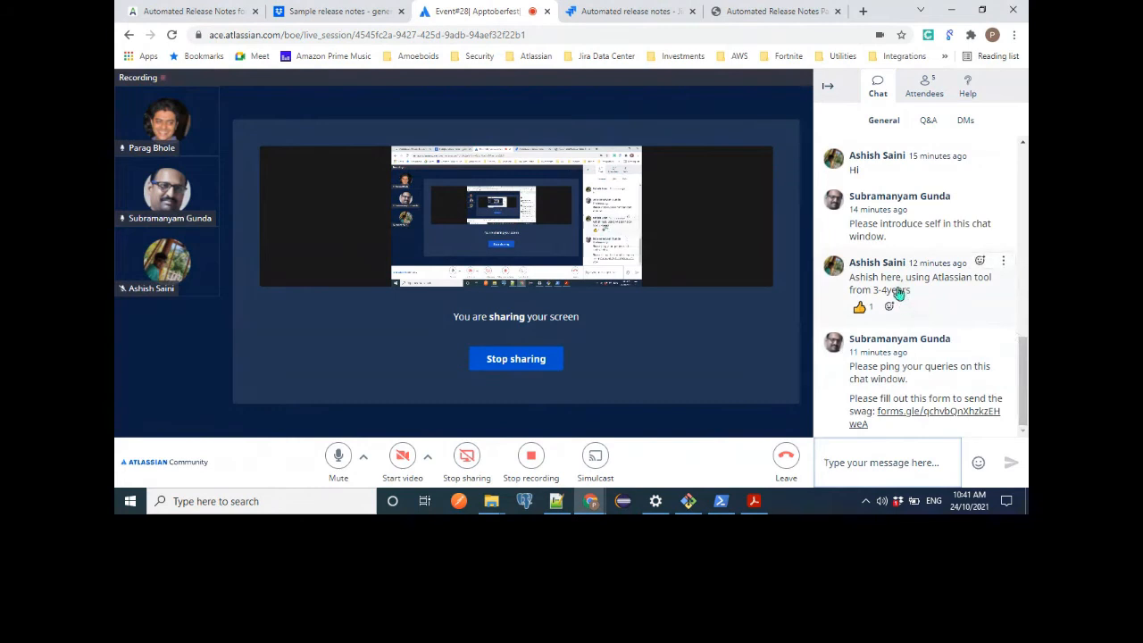
left_click(823, 462)
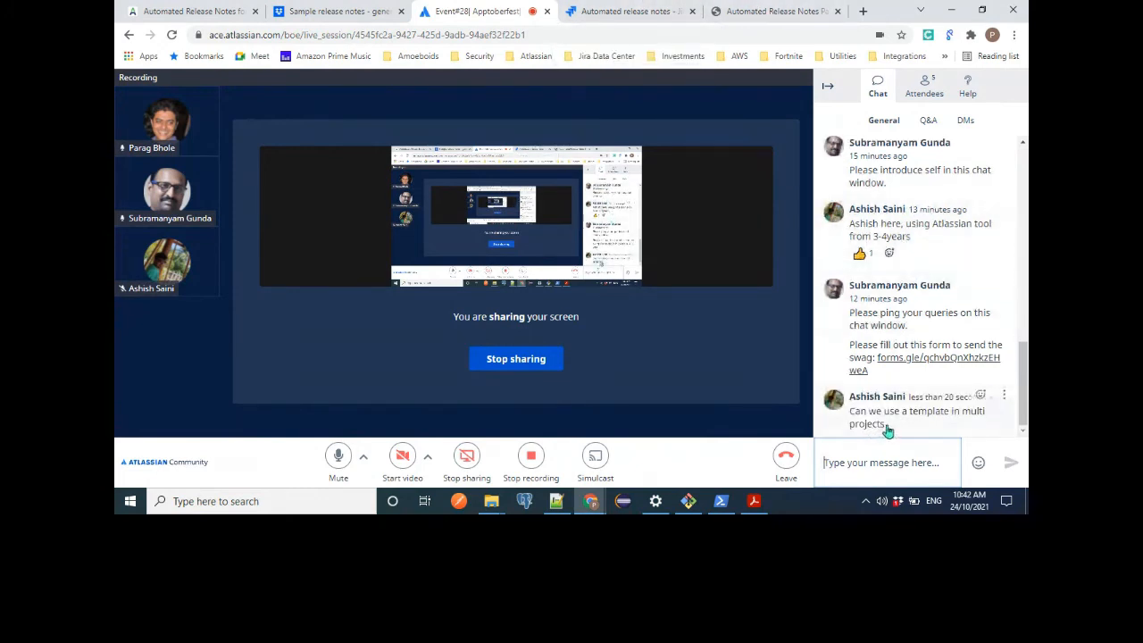
Switch back to Automated release notes in Jira, start a new template and examine its Local and Global level options.
left_click(600, 12)
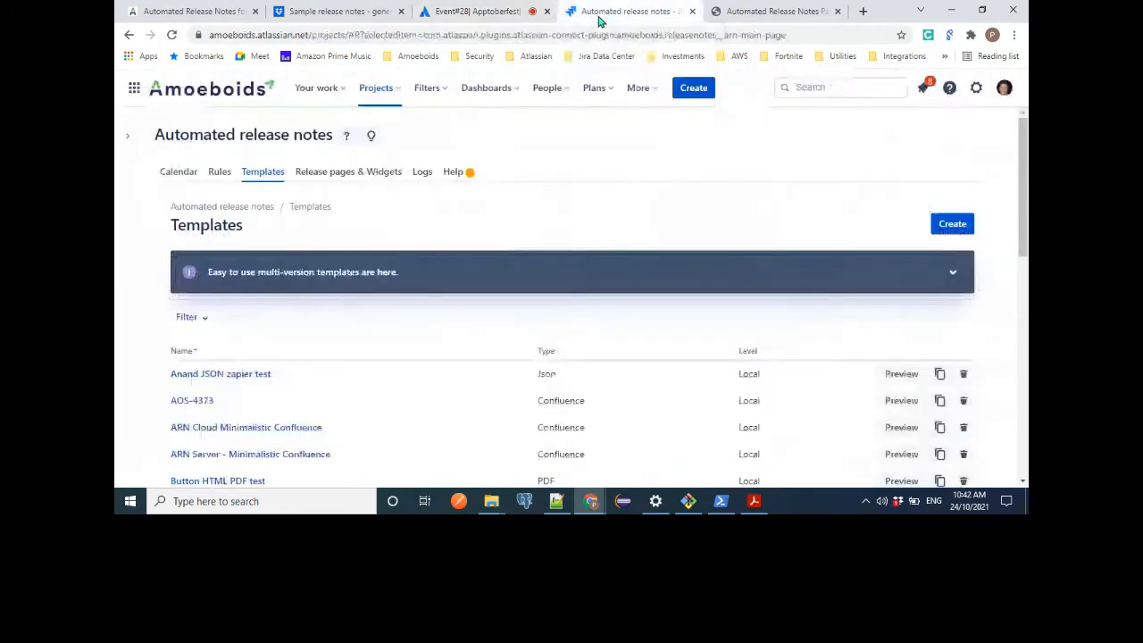
scroll(275, 360, "down", 1)
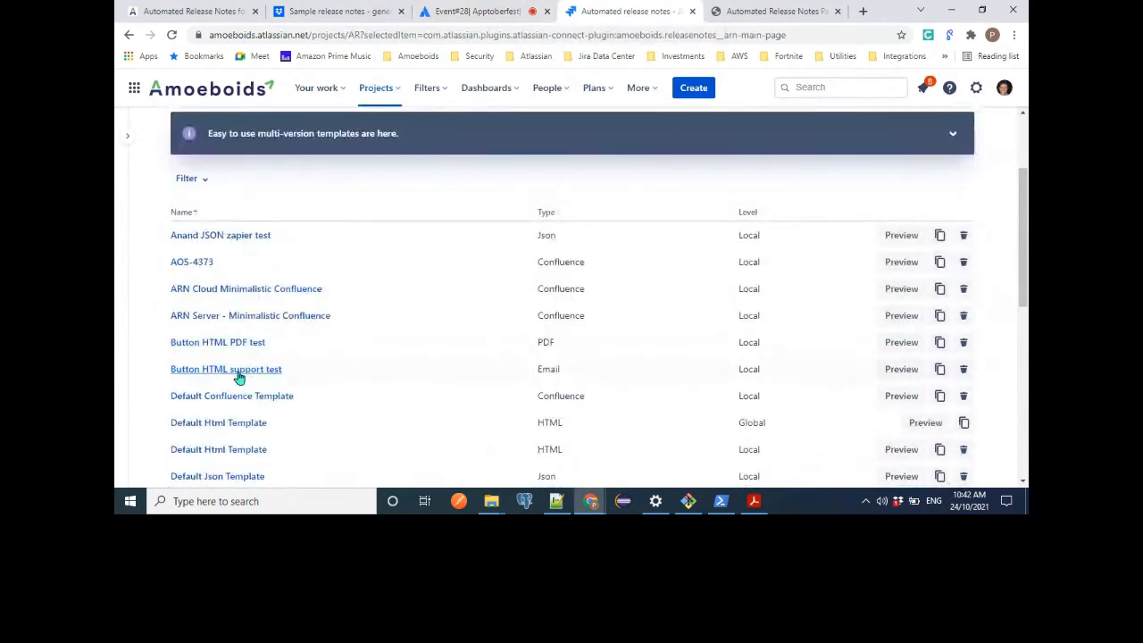
scroll(239, 375, "up", 1)
left_click(962, 229)
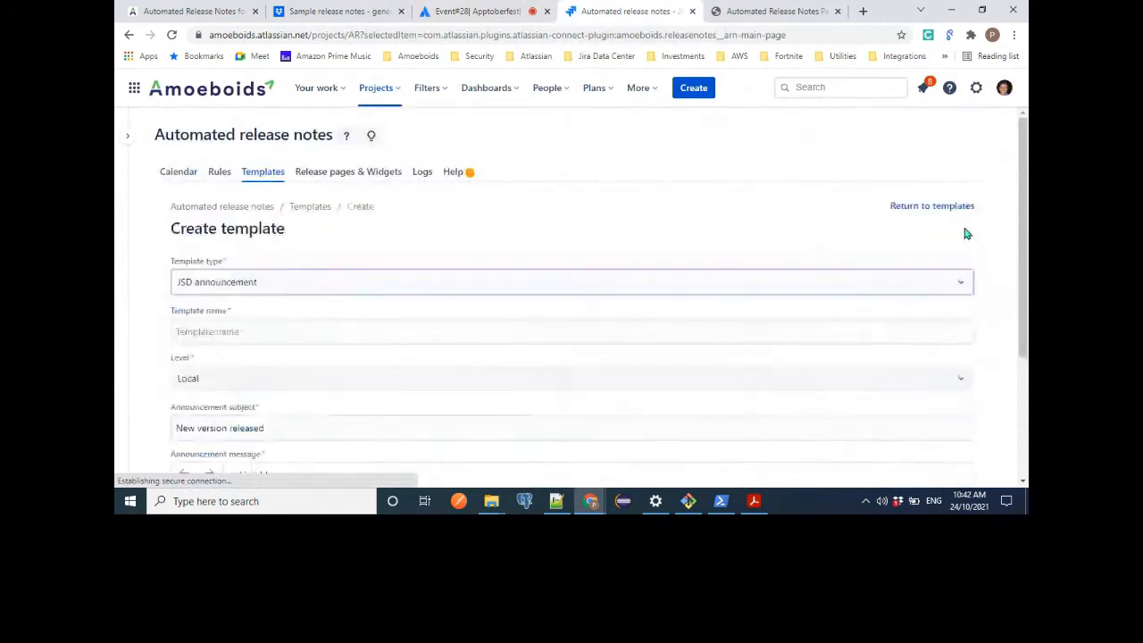
scroll(245, 322, "down", 2)
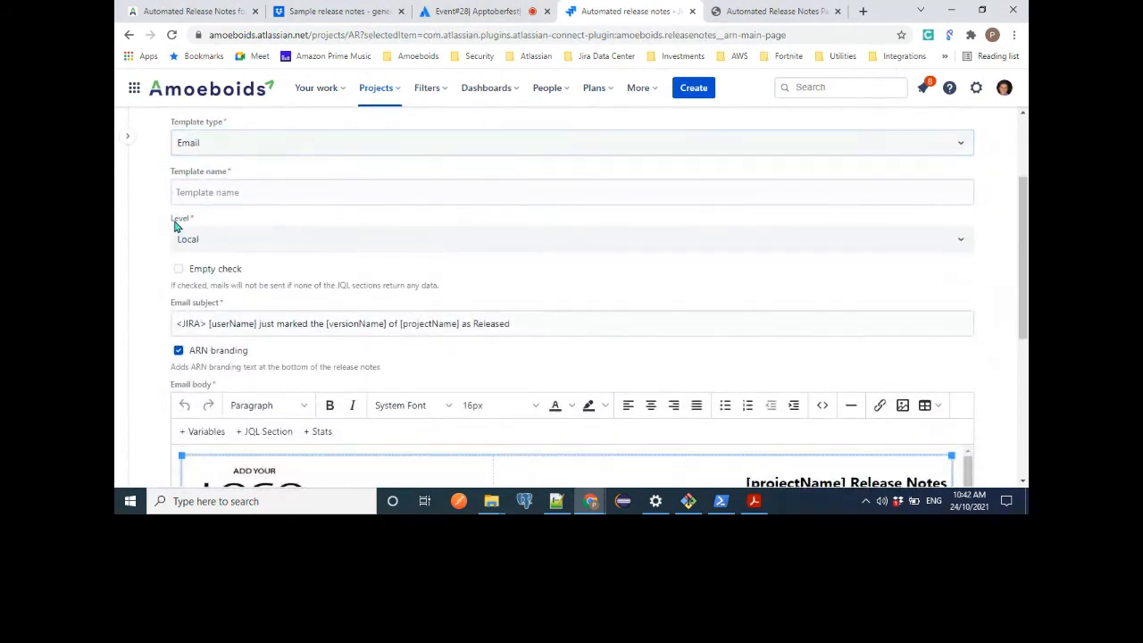
left_click(222, 246)
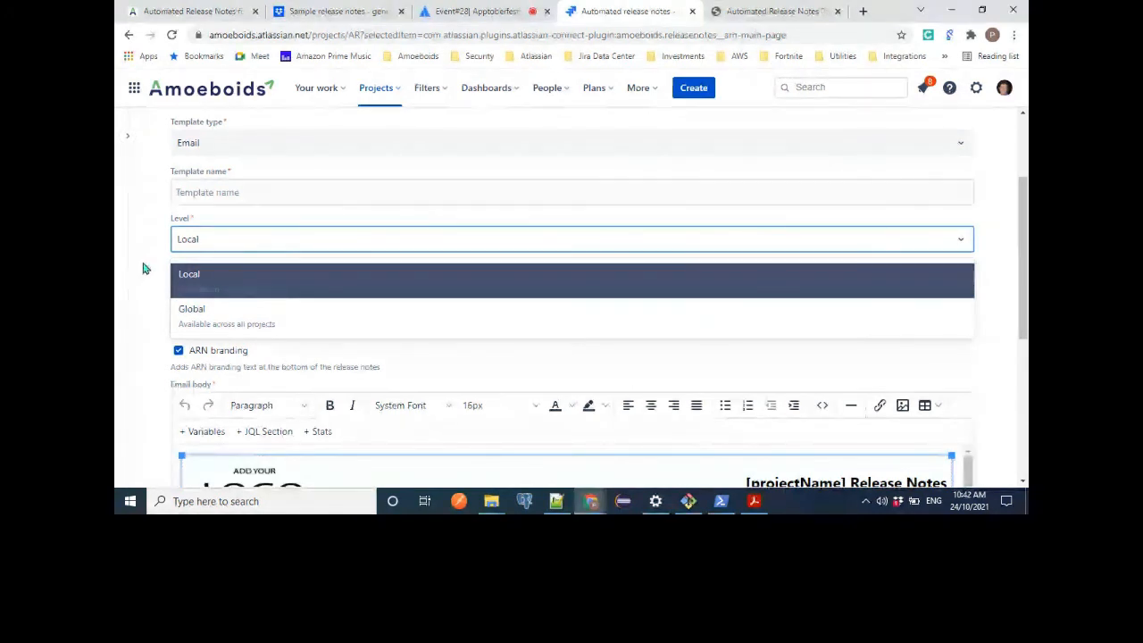
left_click(194, 222)
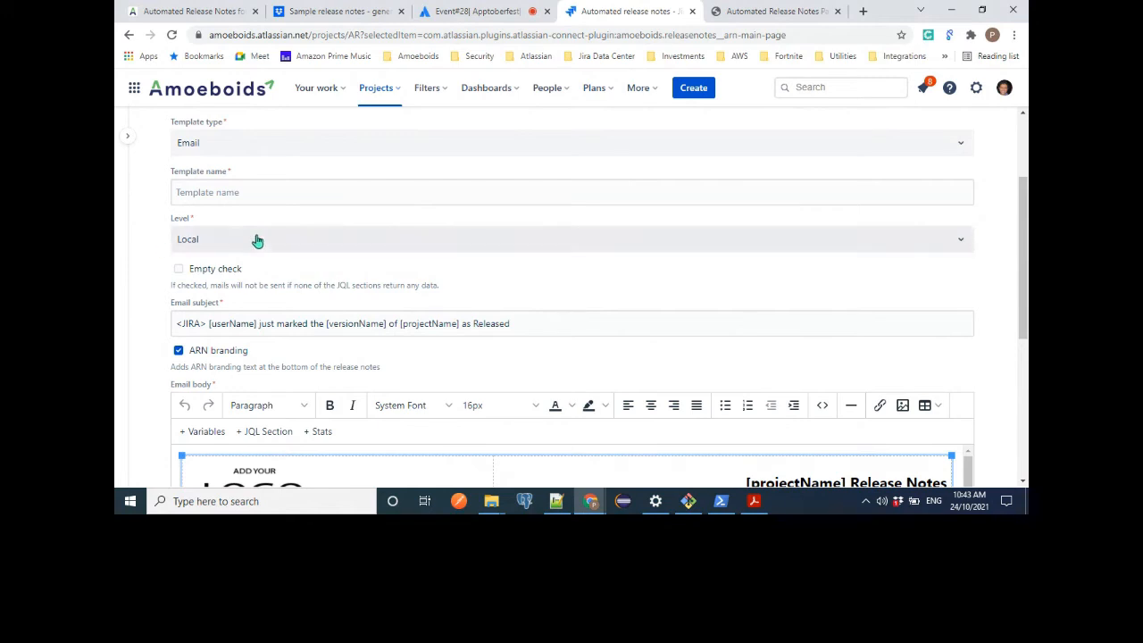
scroll(258, 239, "up", 3)
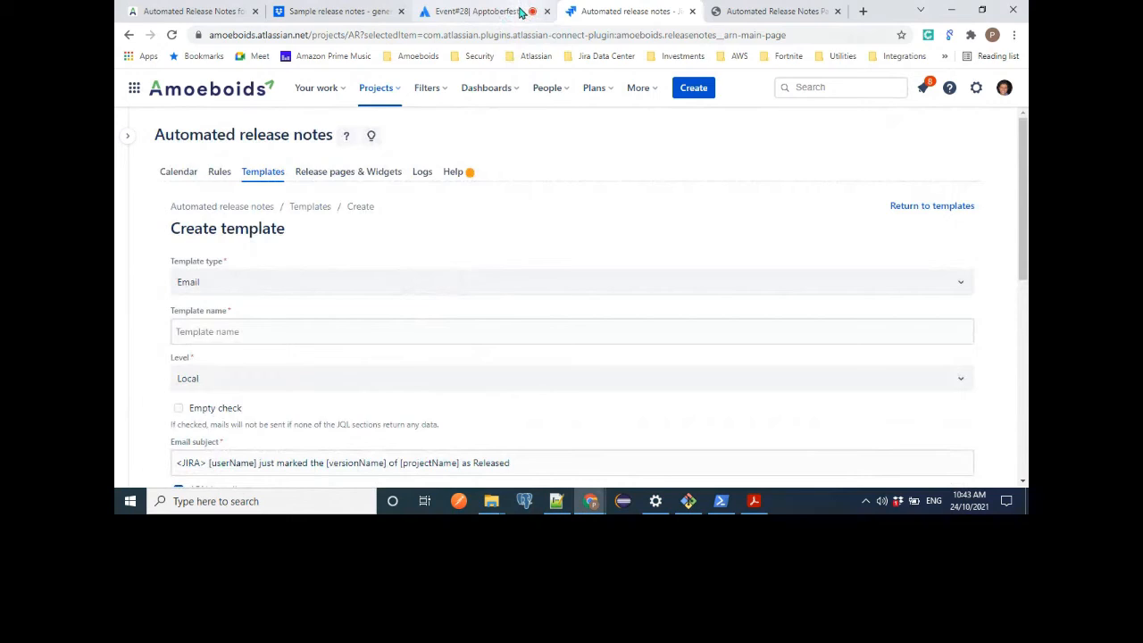
Switch to the live event session and read the attendees' follow-up messages in the general chat.
left_click(521, 10)
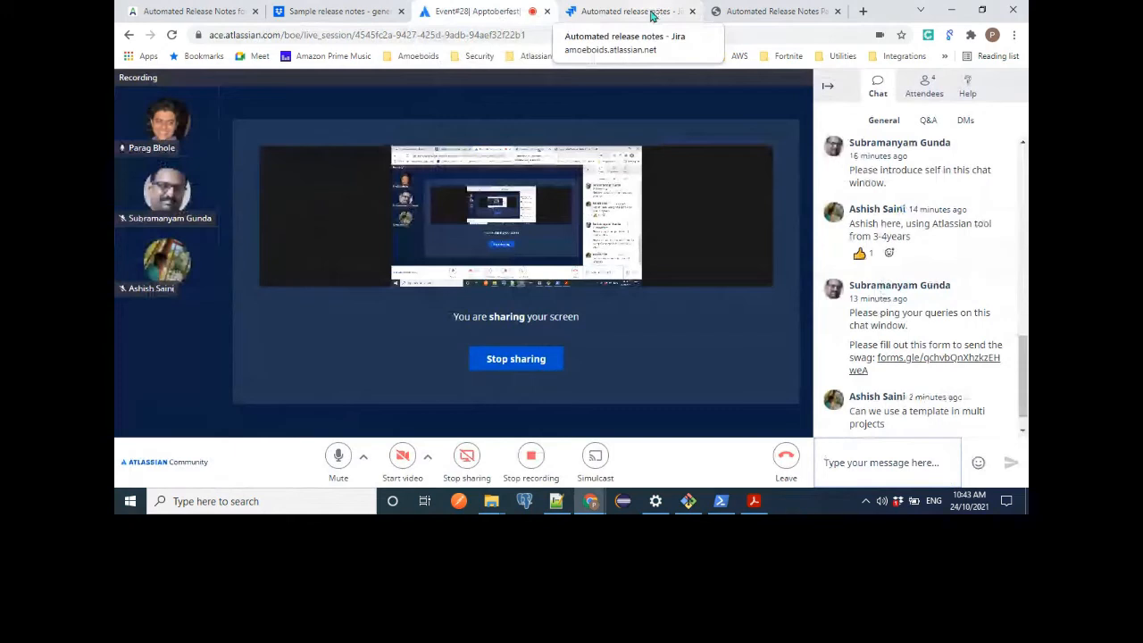
left_click(902, 476)
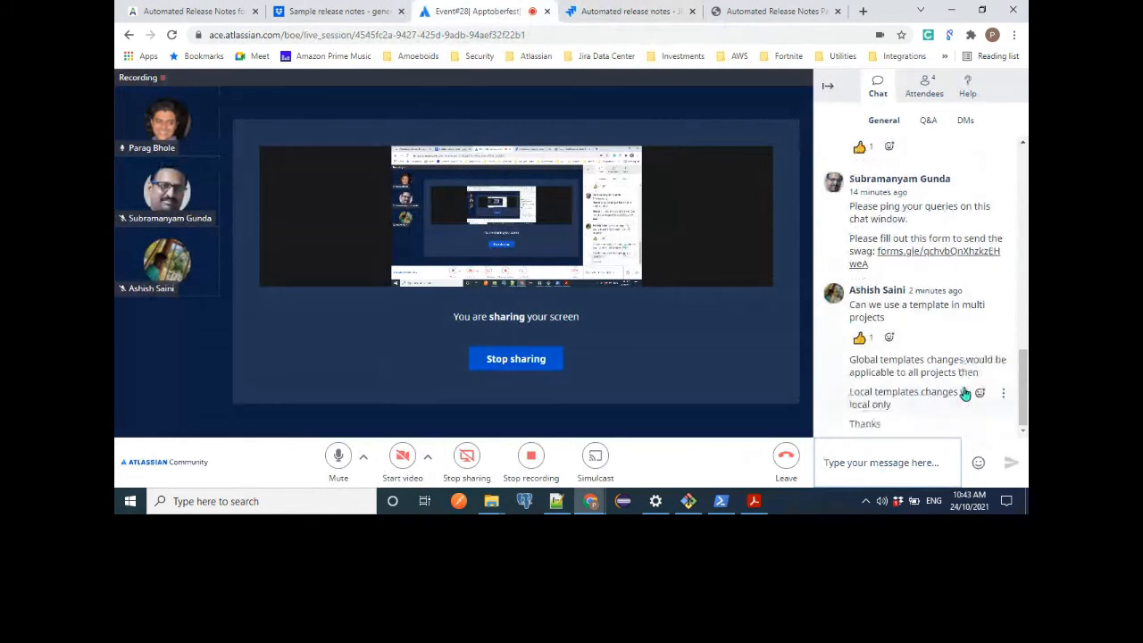
left_click(873, 455)
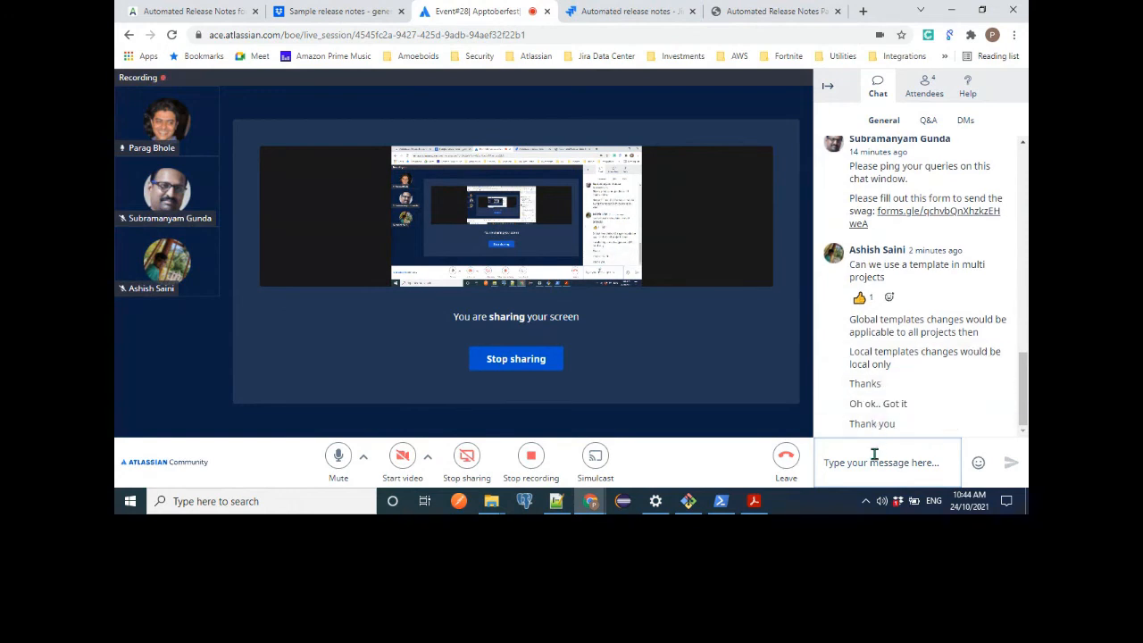
Return to Automated release notes in Jira and look over the list of existing rules.
left_click(588, 20)
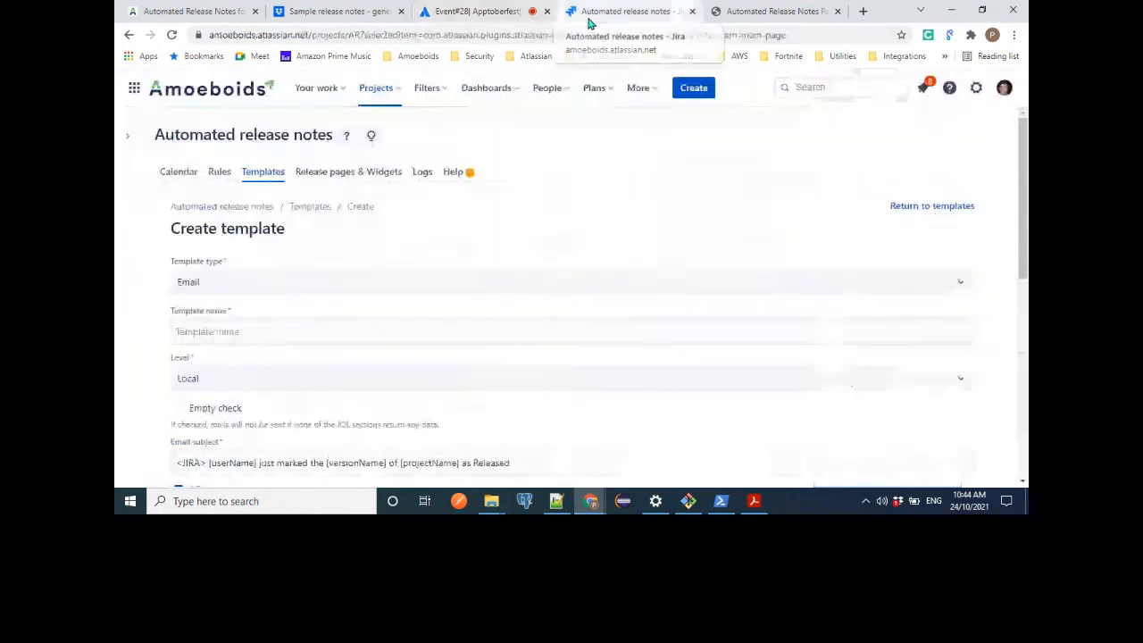
left_click(214, 174)
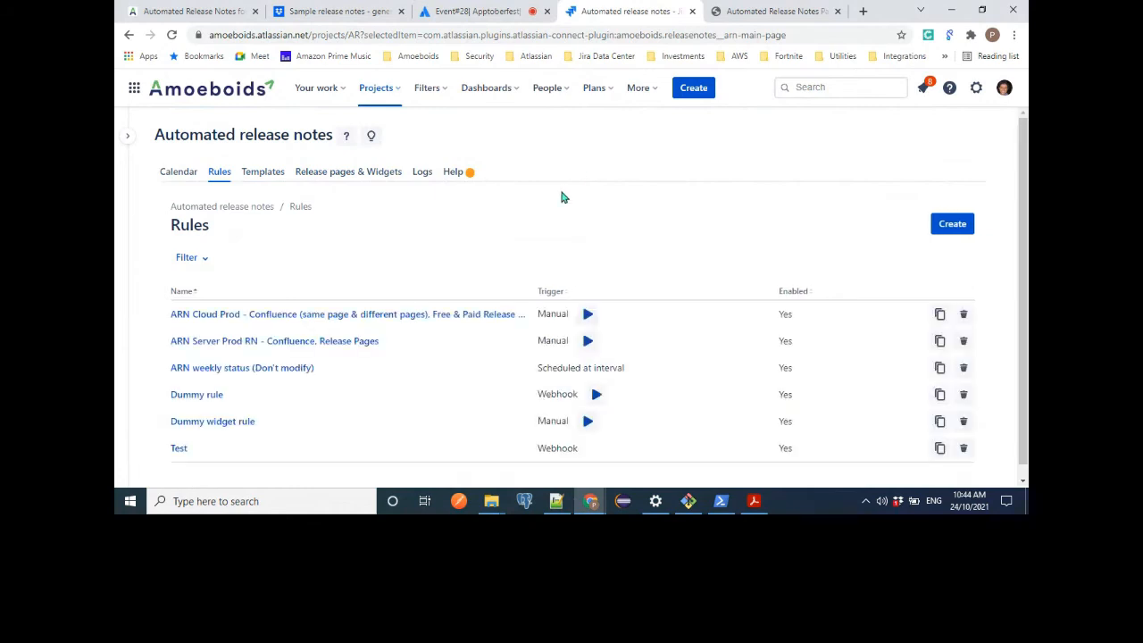
scroll(533, 226, "down", 1)
scroll(533, 230, "up", 1)
Start a new rule and check the available options for whom the rule runs as.
left_click(952, 223)
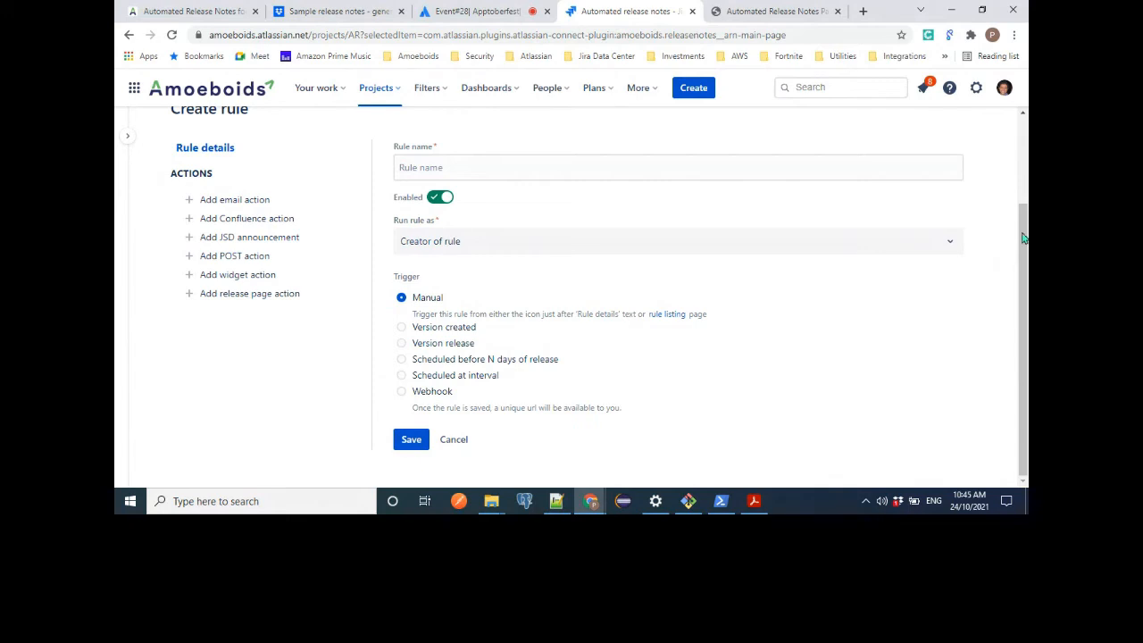
left_click(542, 242)
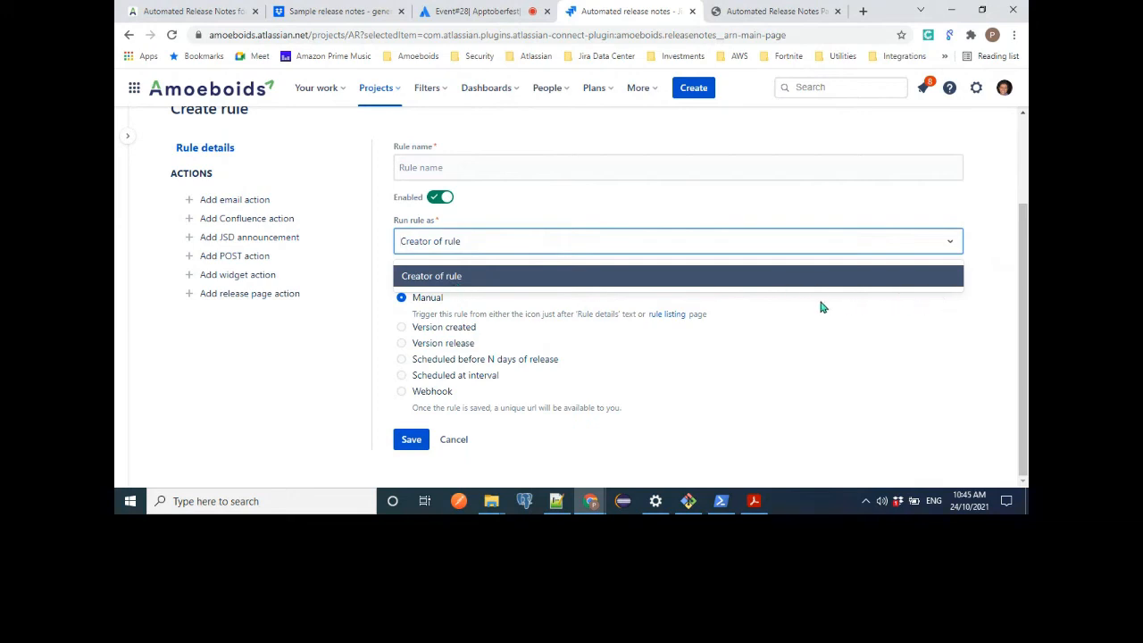
left_click(988, 292)
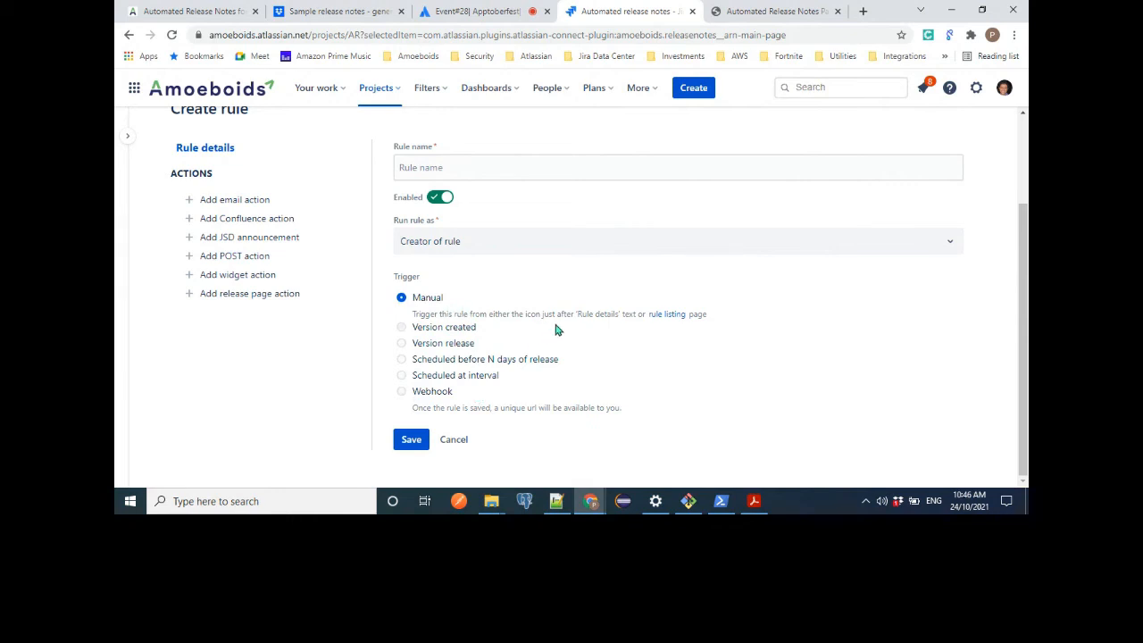
Set the rule's trigger to Version created, with a conditional trigger using the version name filter Test*.
left_click(465, 329)
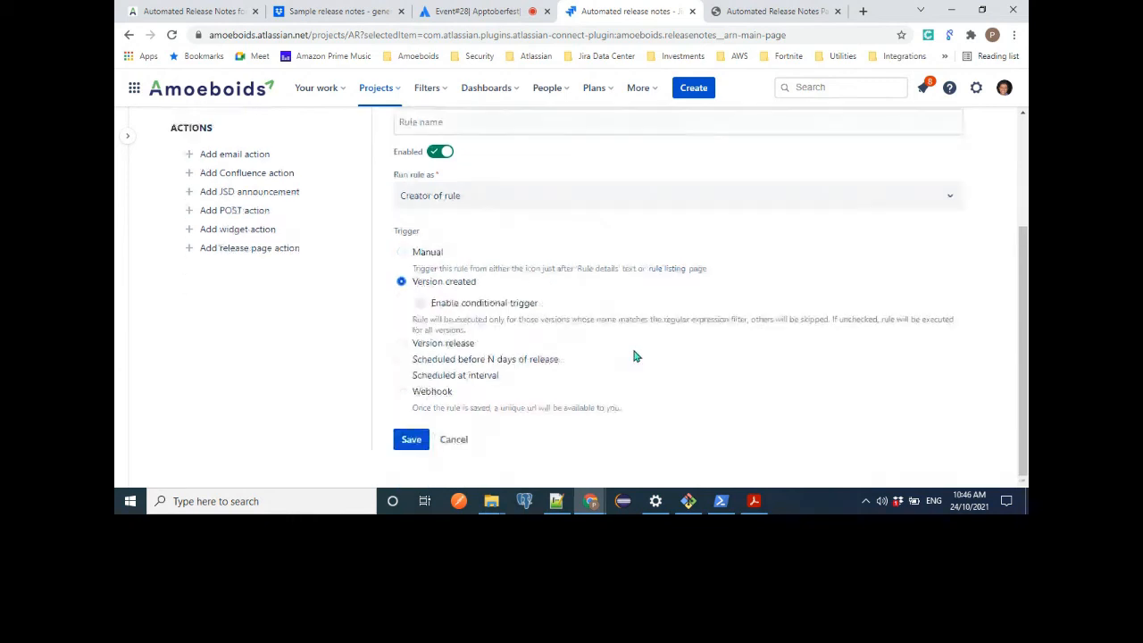
scroll(631, 345, "down", 1)
left_click(421, 303)
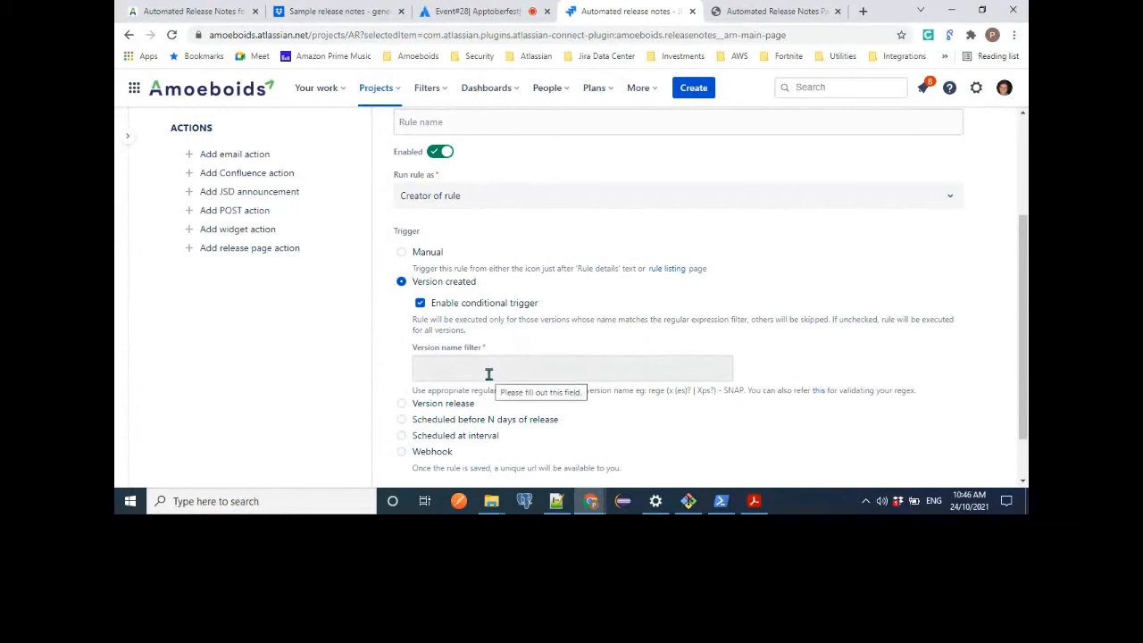
left_click(489, 372)
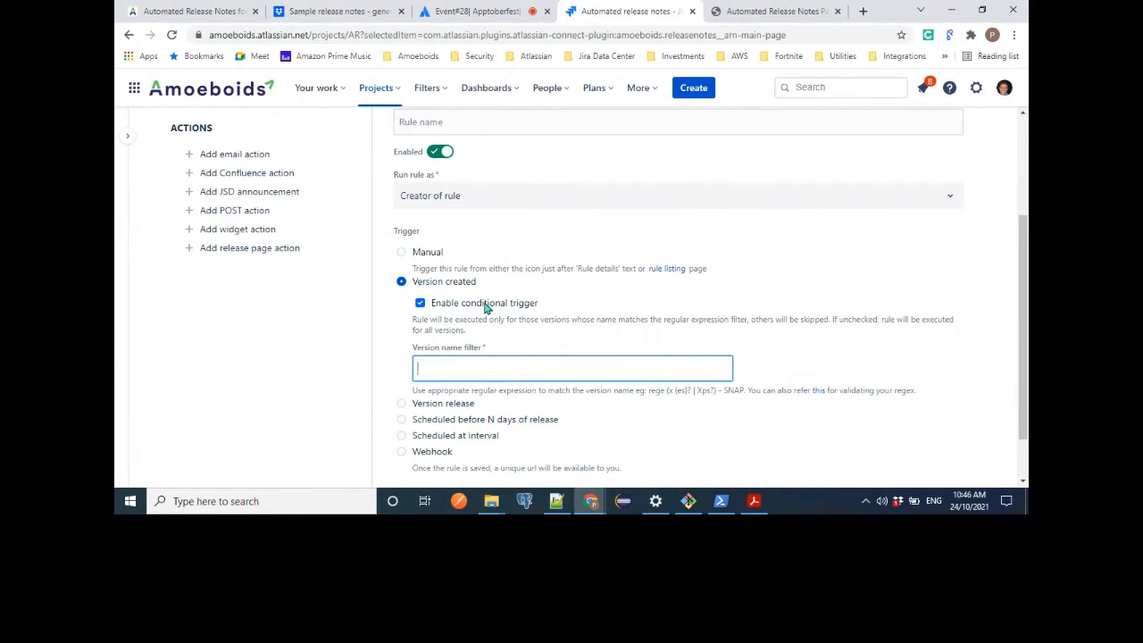
type("Test*")
Change the rule's trigger to Version release and enable its conditional trigger.
scroll(407, 385, "down", 1)
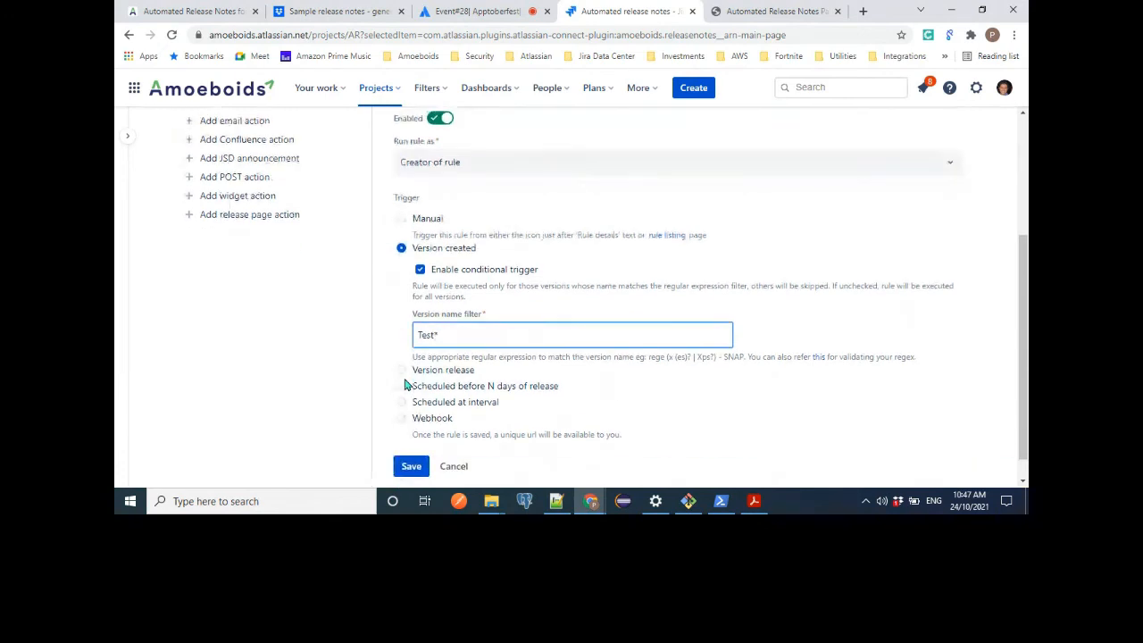
left_click(403, 344)
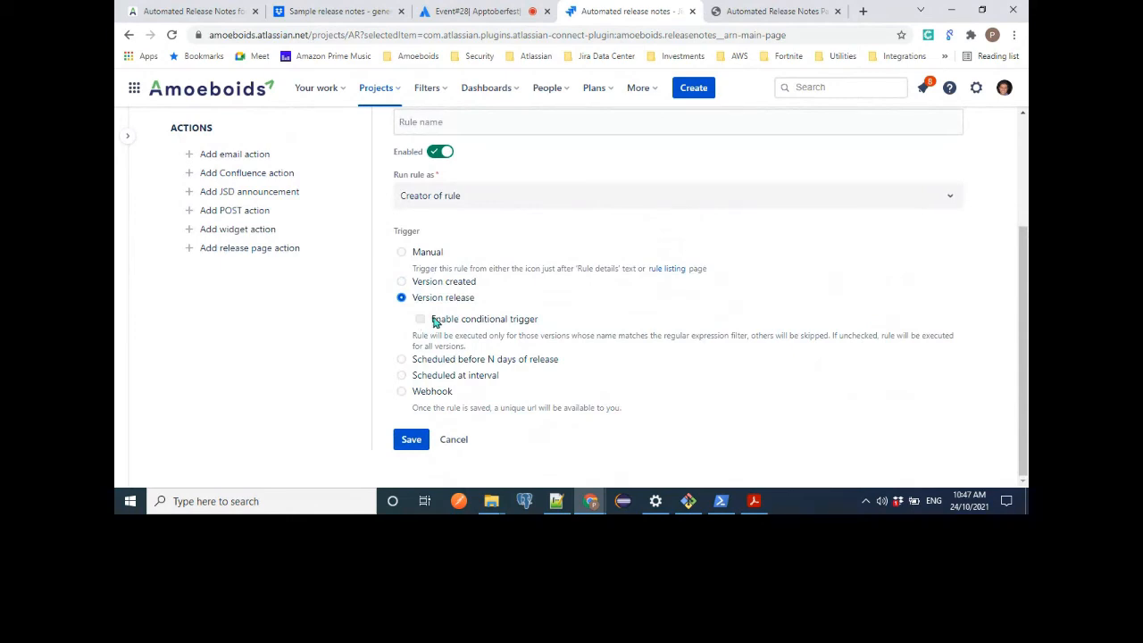
left_click(435, 323)
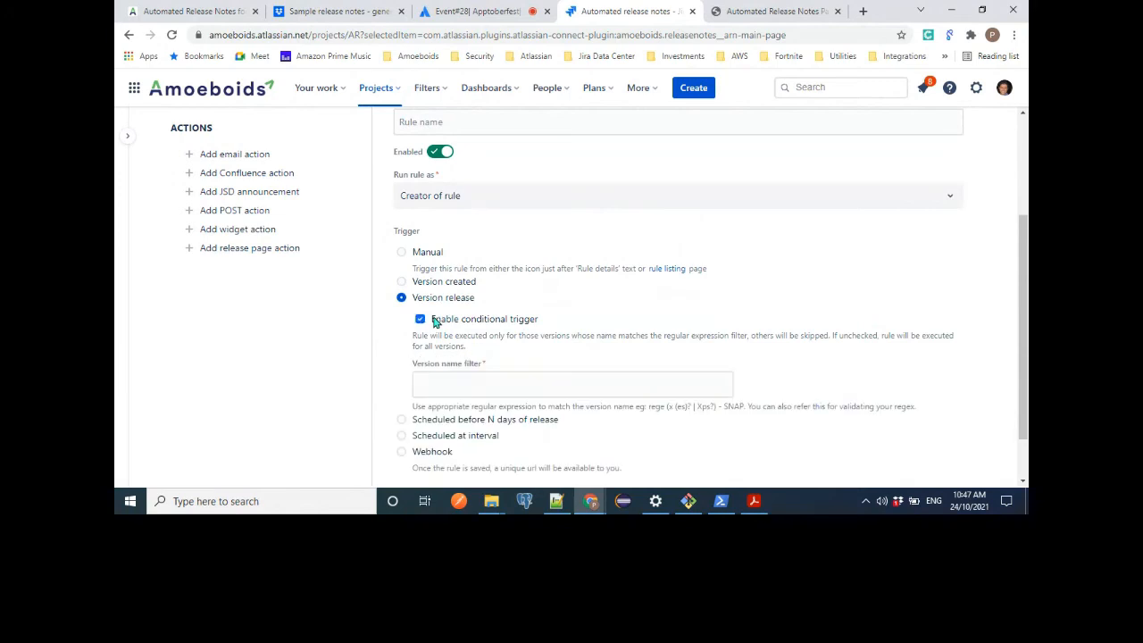
left_click(468, 376)
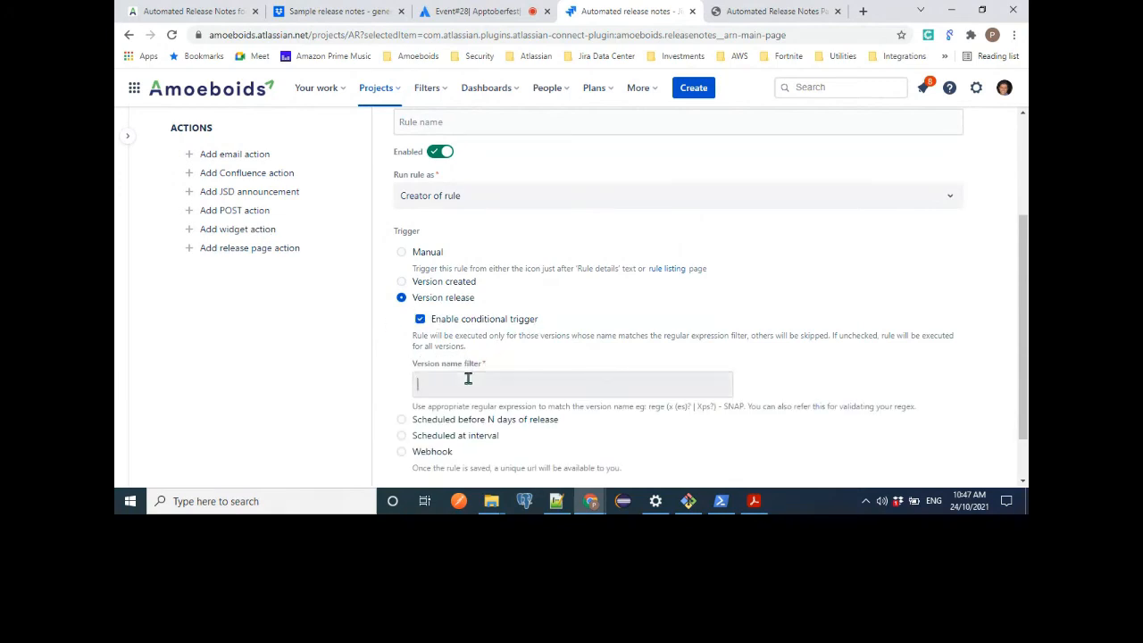
Change the rule's trigger to Scheduled before N days of release, with 2 days before the release.
scroll(419, 388, "down", 1)
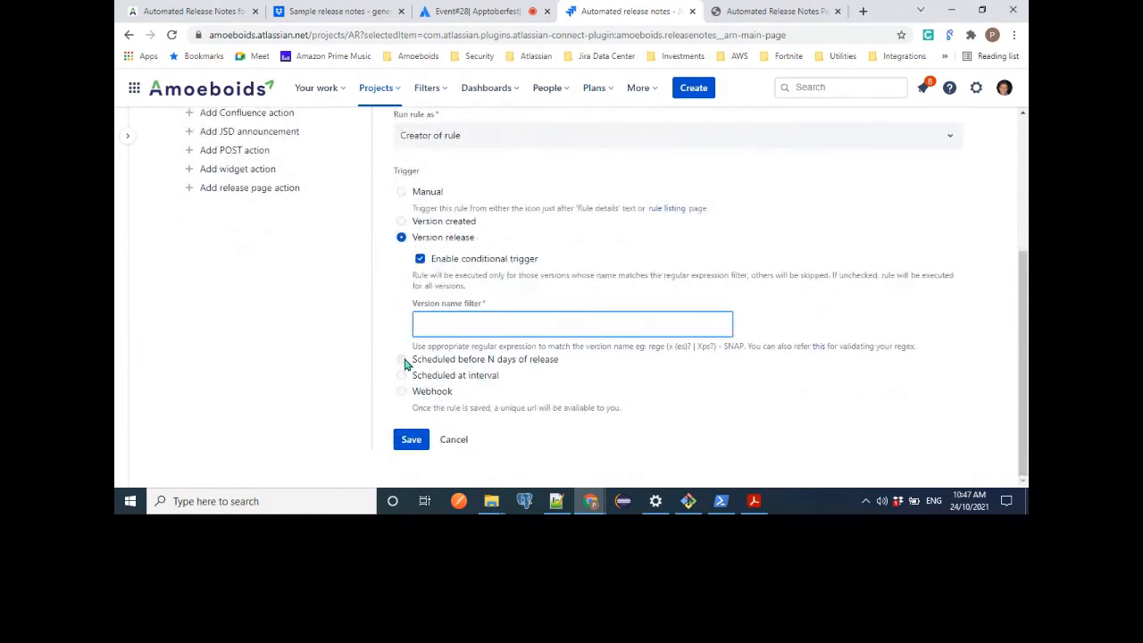
left_click(404, 362)
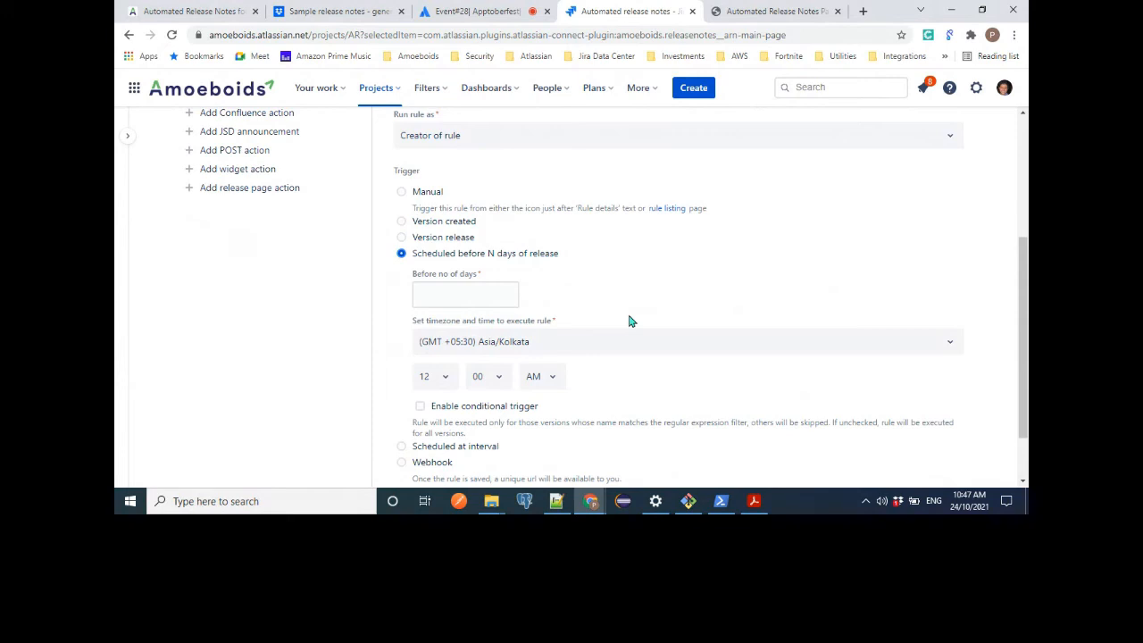
left_click(498, 294)
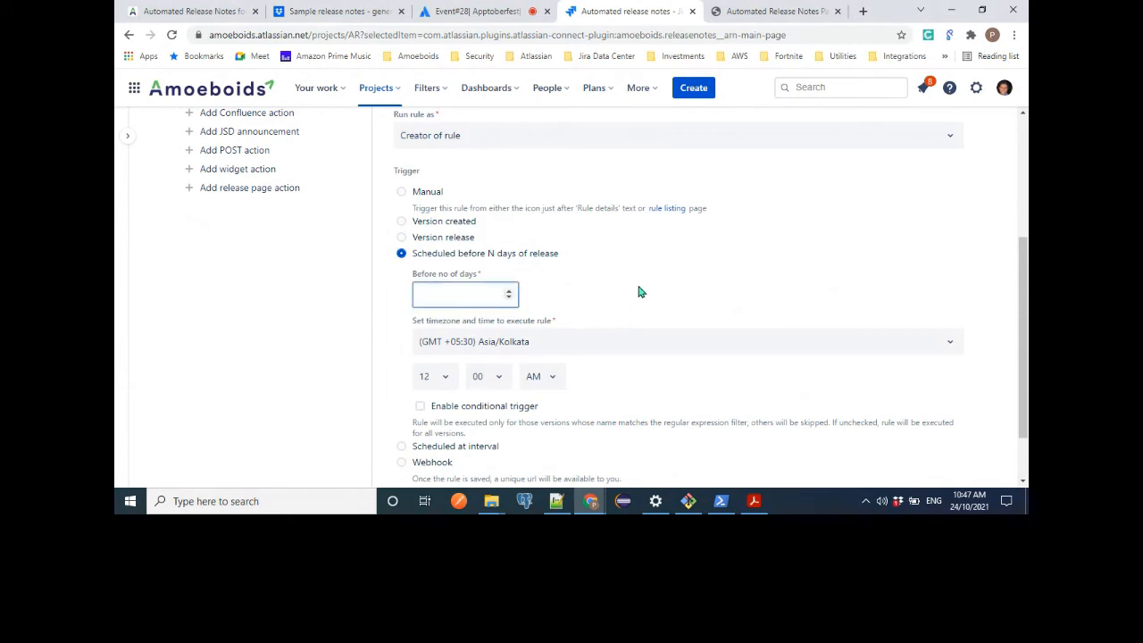
type("2")
Change the rule's trigger to Scheduled at interval.
scroll(637, 327, "down", 2)
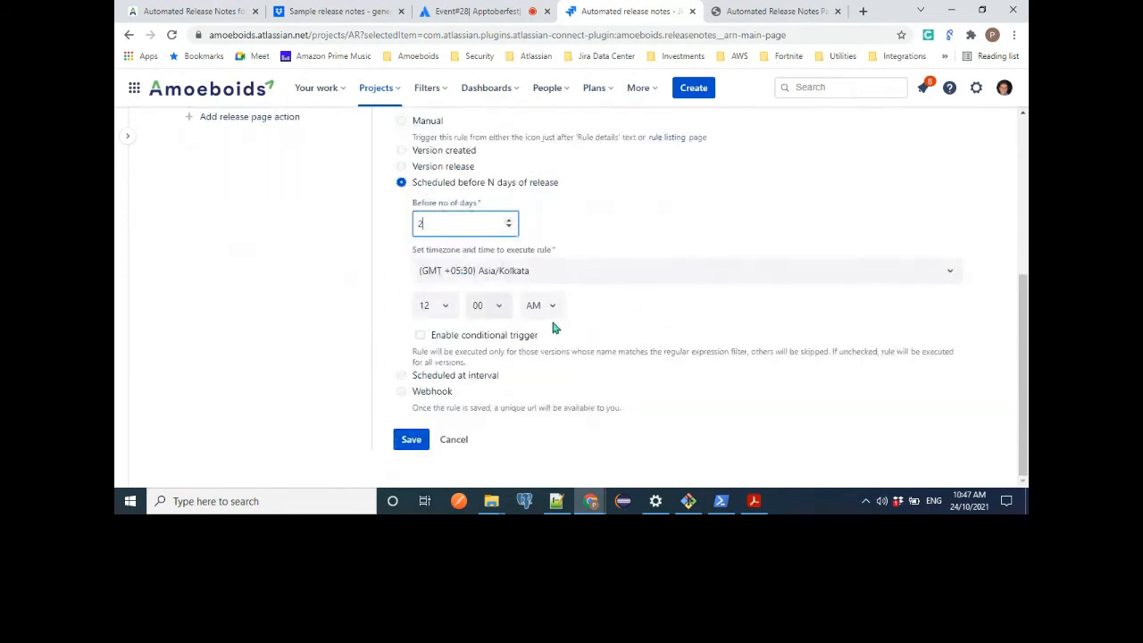
left_click(402, 376)
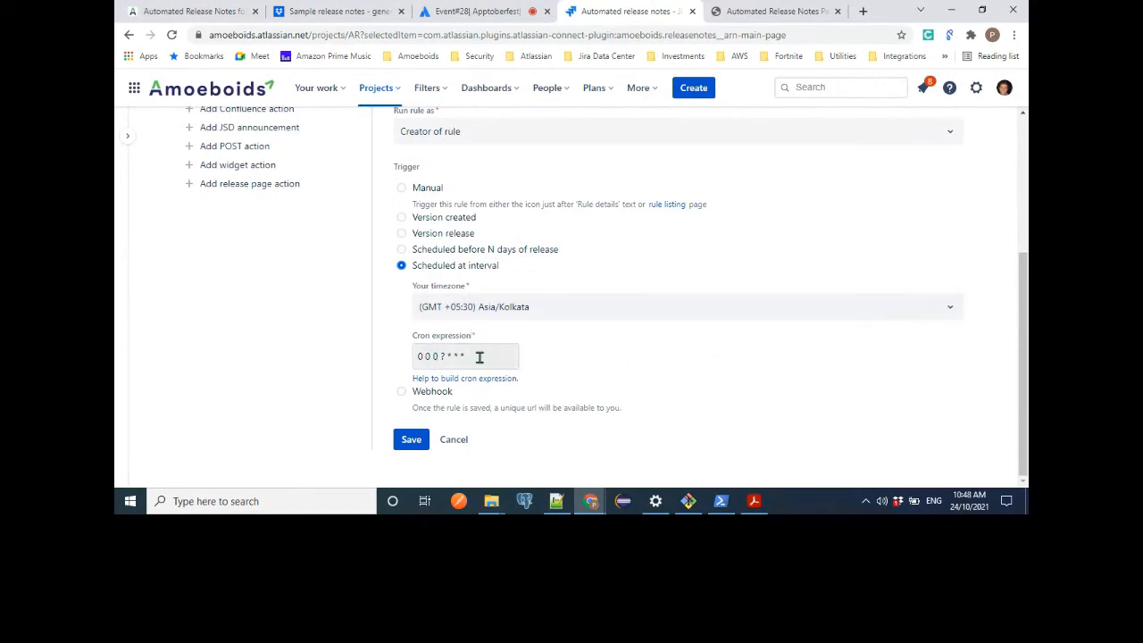
Change the new rule's trigger to Webhook.
left_click(401, 393)
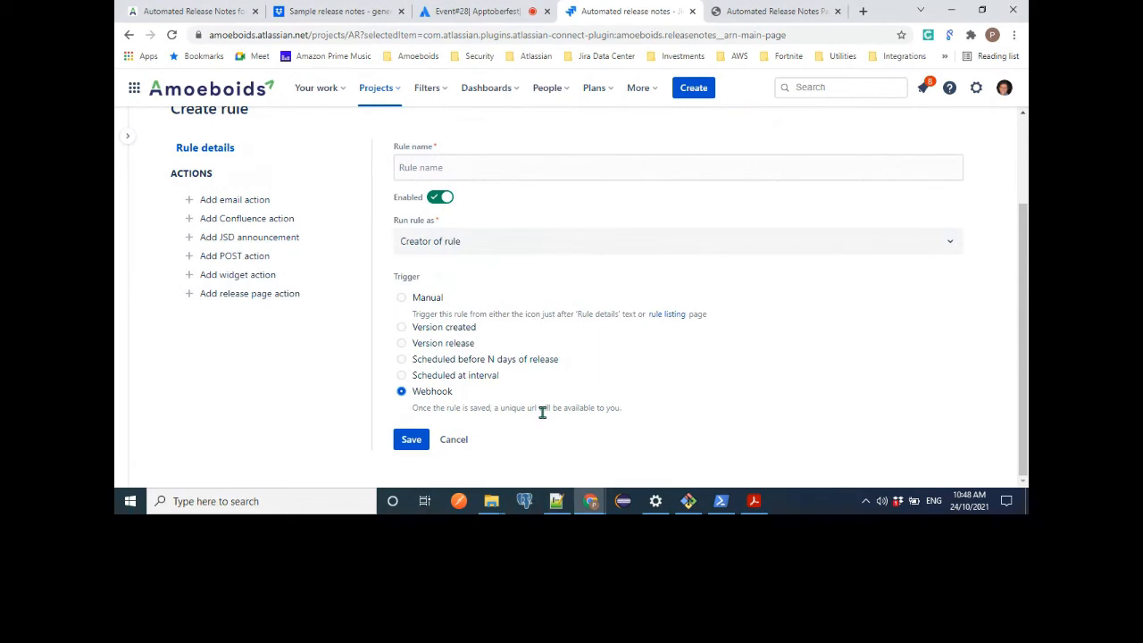
scroll(493, 405, "up", 1)
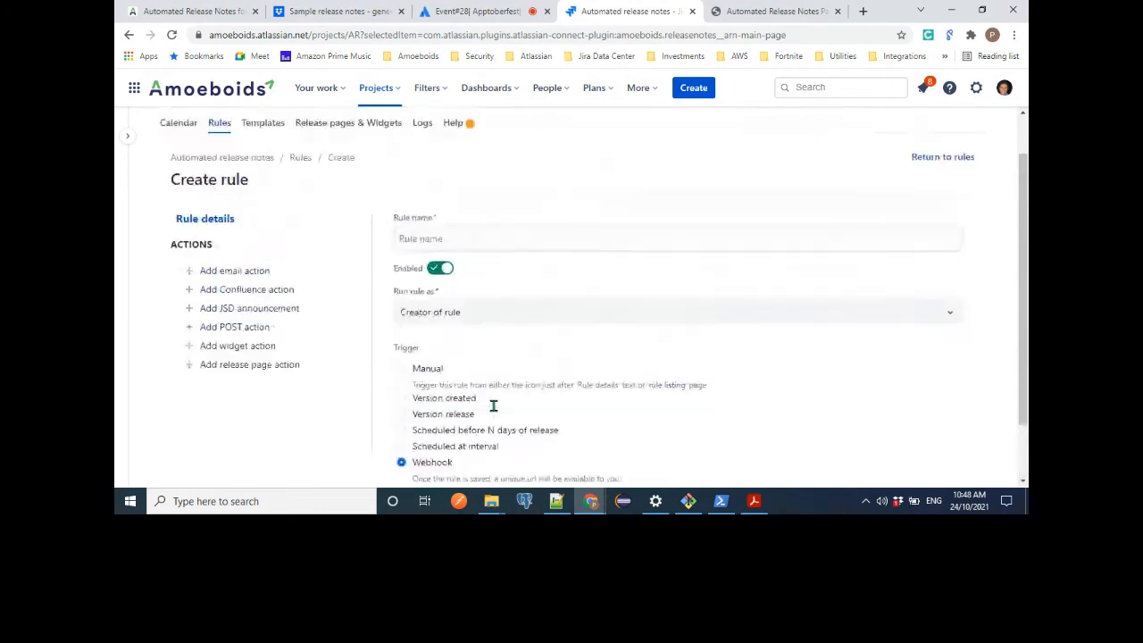
scroll(493, 406, "up", 1)
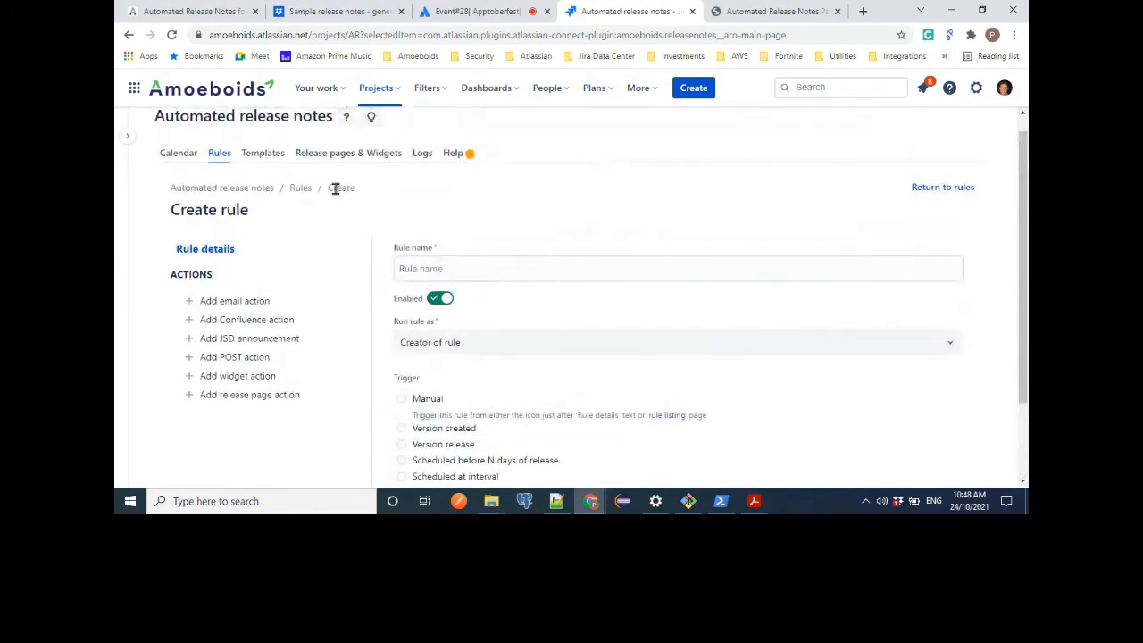
Leave the new rule unsaved and open the existing rule Test to view its webhook URL.
left_click(304, 188)
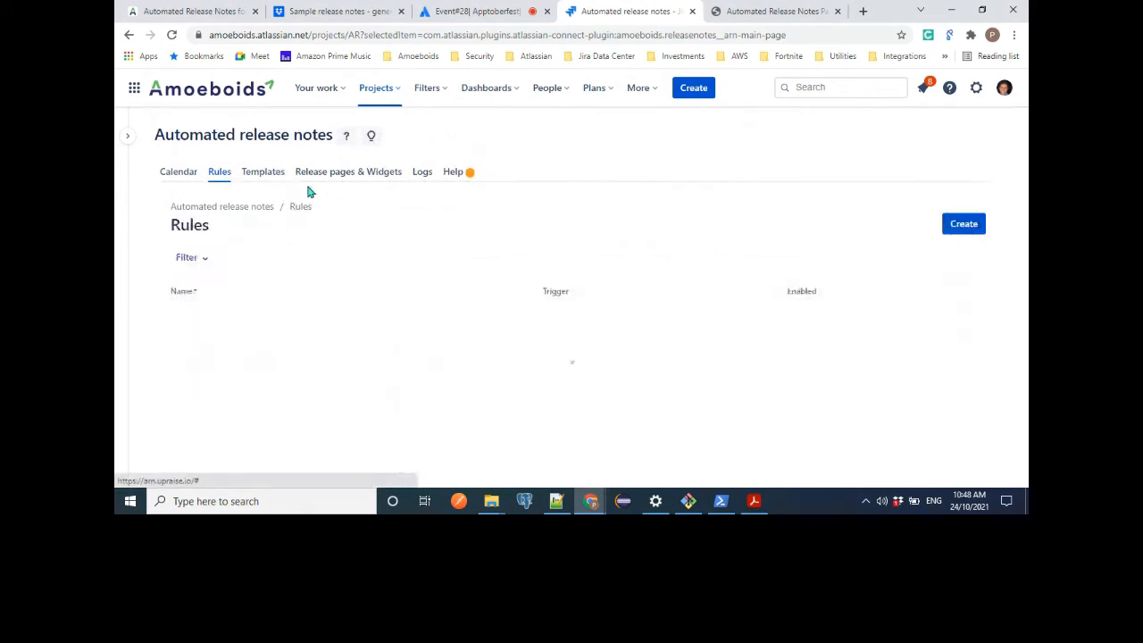
scroll(432, 397, "down", 1)
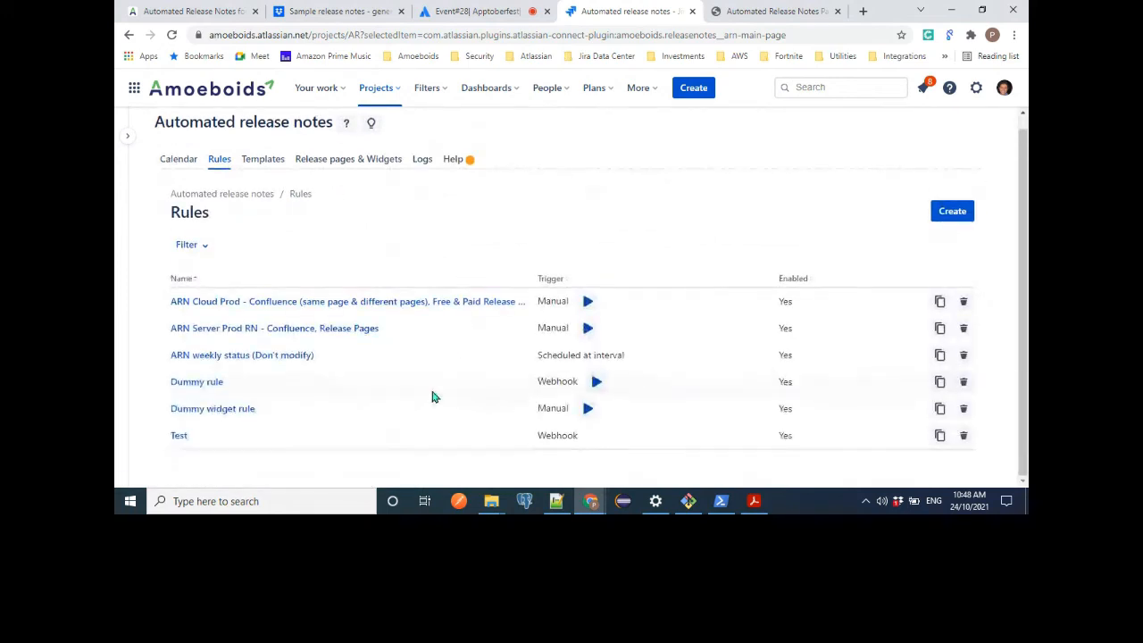
left_click(178, 435)
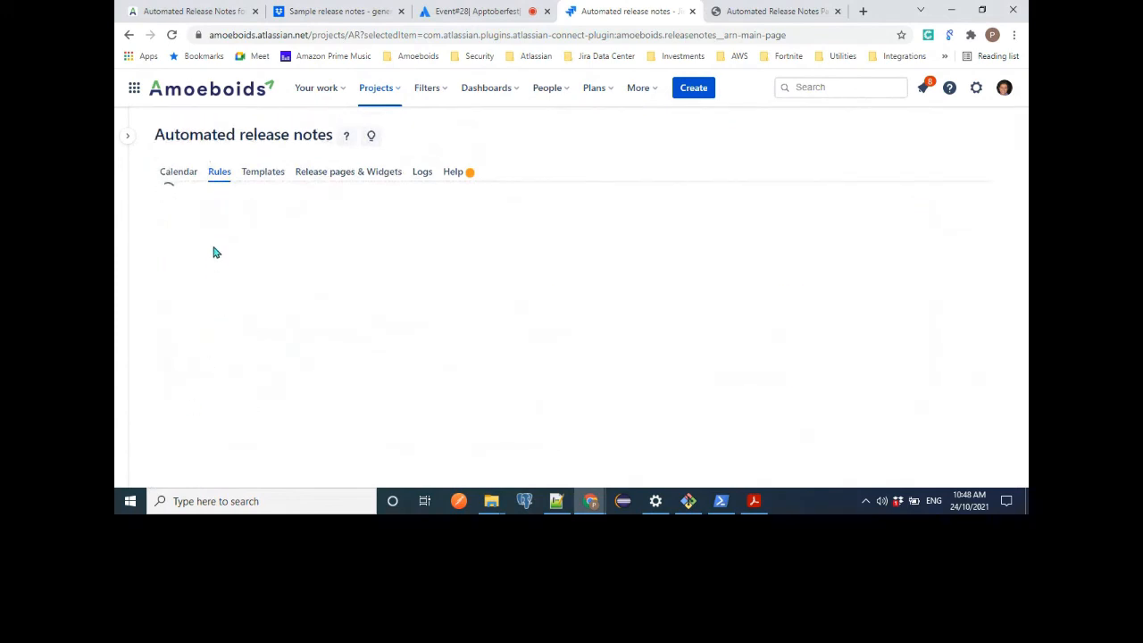
scroll(571, 418, "down", 2)
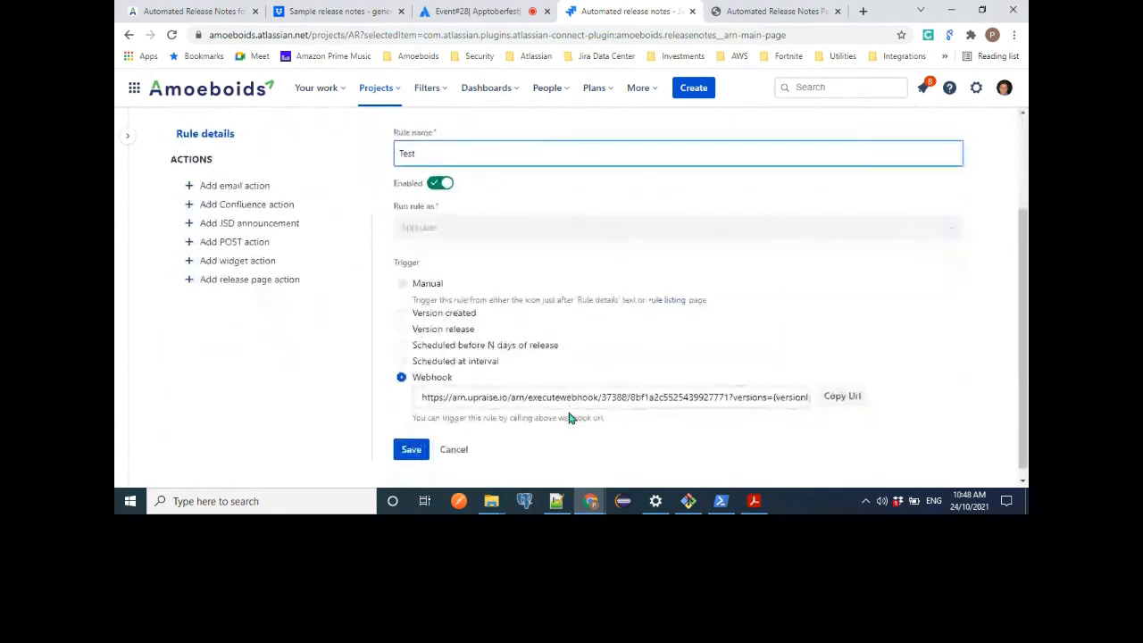
Start adding an email action to the Test rule.
left_click(236, 186)
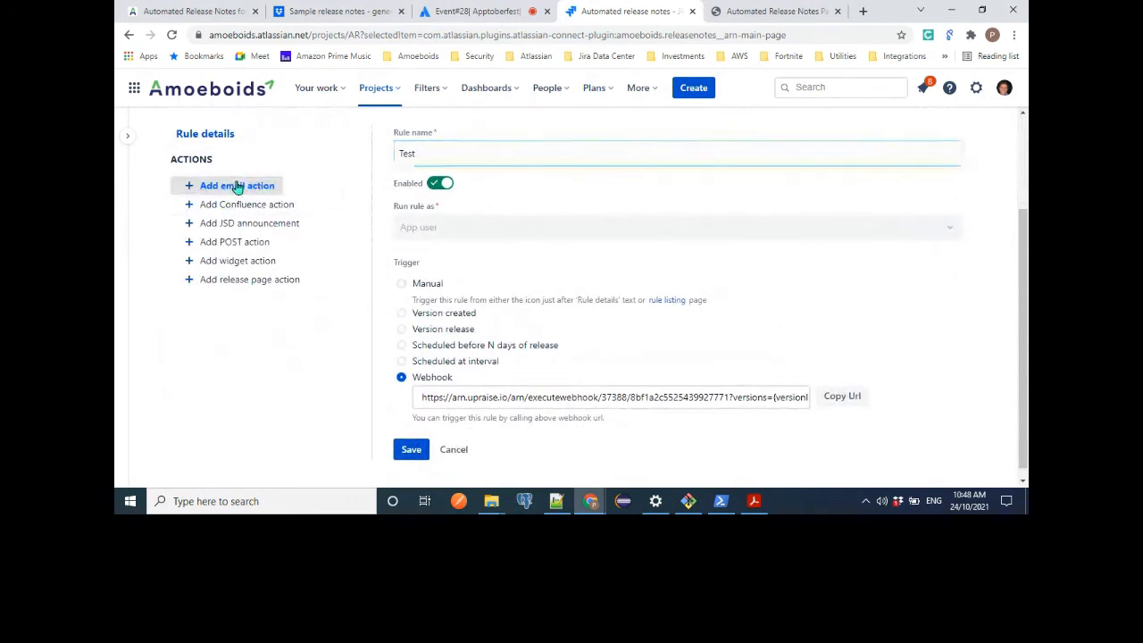
scroll(736, 241, "up", 1)
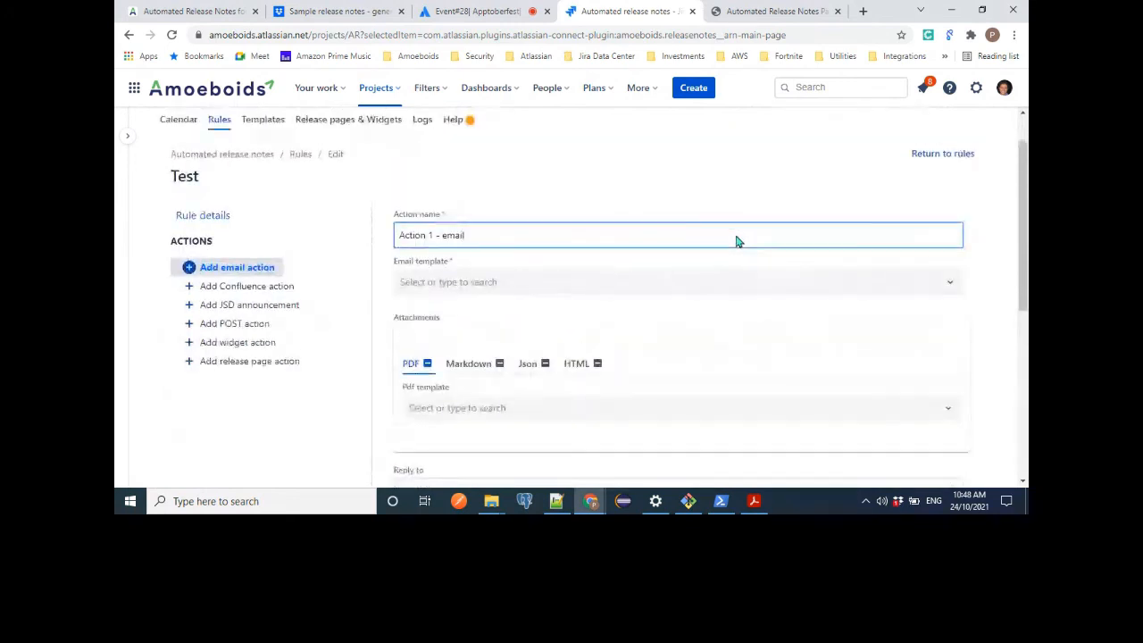
scroll(816, 265, "down", 1)
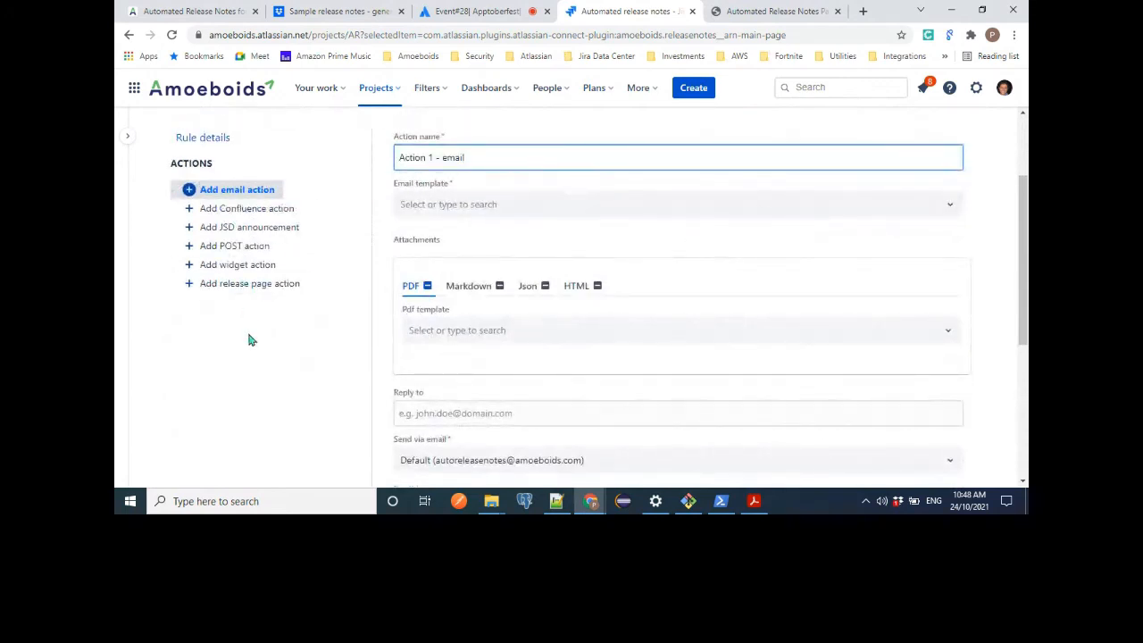
scroll(334, 327, "up", 2)
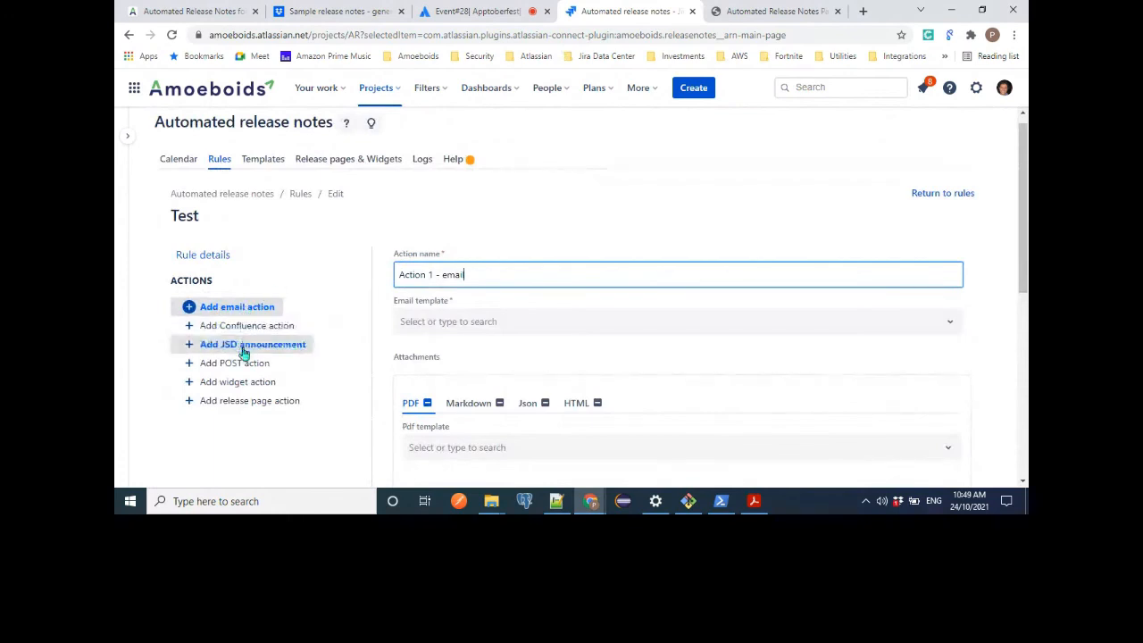
left_click(254, 463)
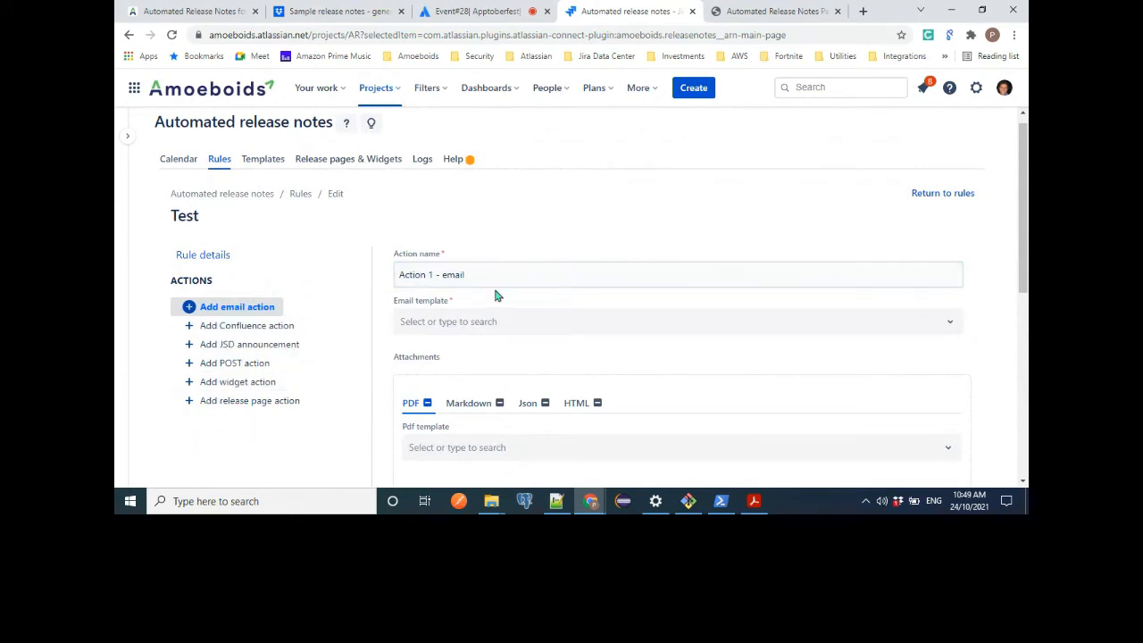
scroll(572, 265, "down", 2)
scroll(572, 266, "up", 1)
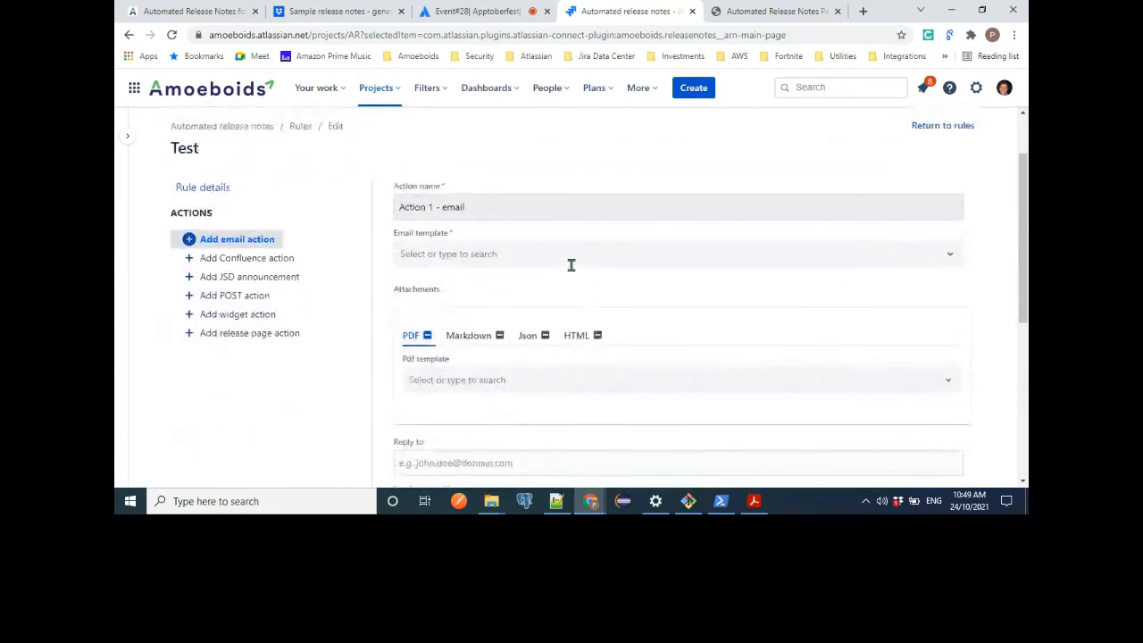
Set the email action's email template to Manual Release Email.
left_click(486, 208)
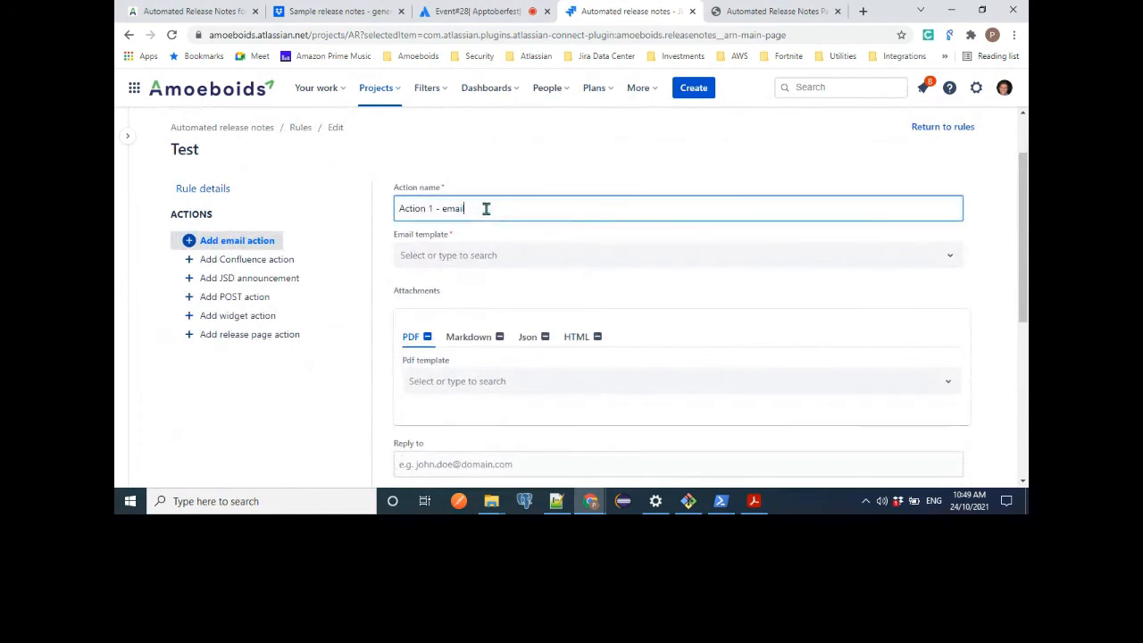
left_click(495, 257)
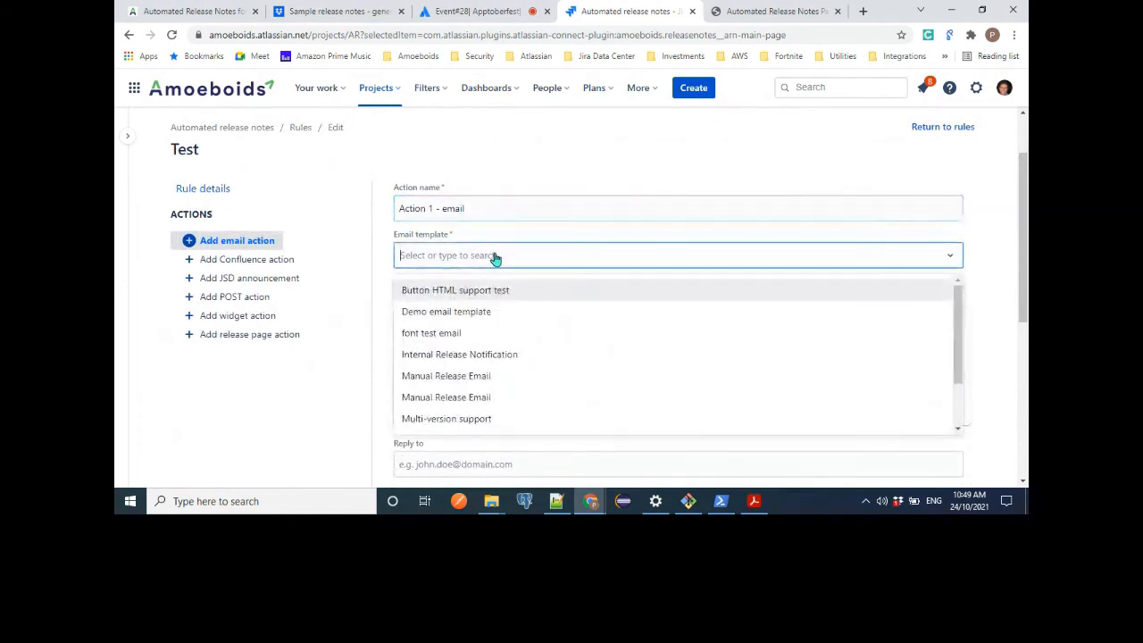
left_click(453, 378)
Look through the attachment formats and attach a PDF based on the Minimalistic pdf template.
scroll(1000, 266, "down", 2)
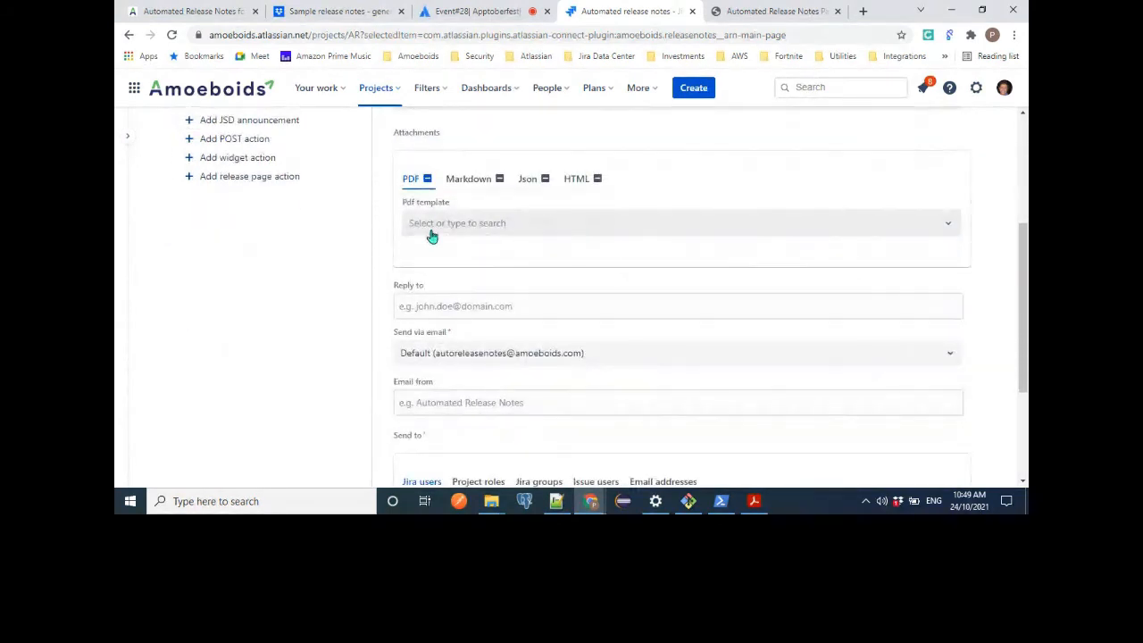
left_click(480, 186)
left_click(518, 186)
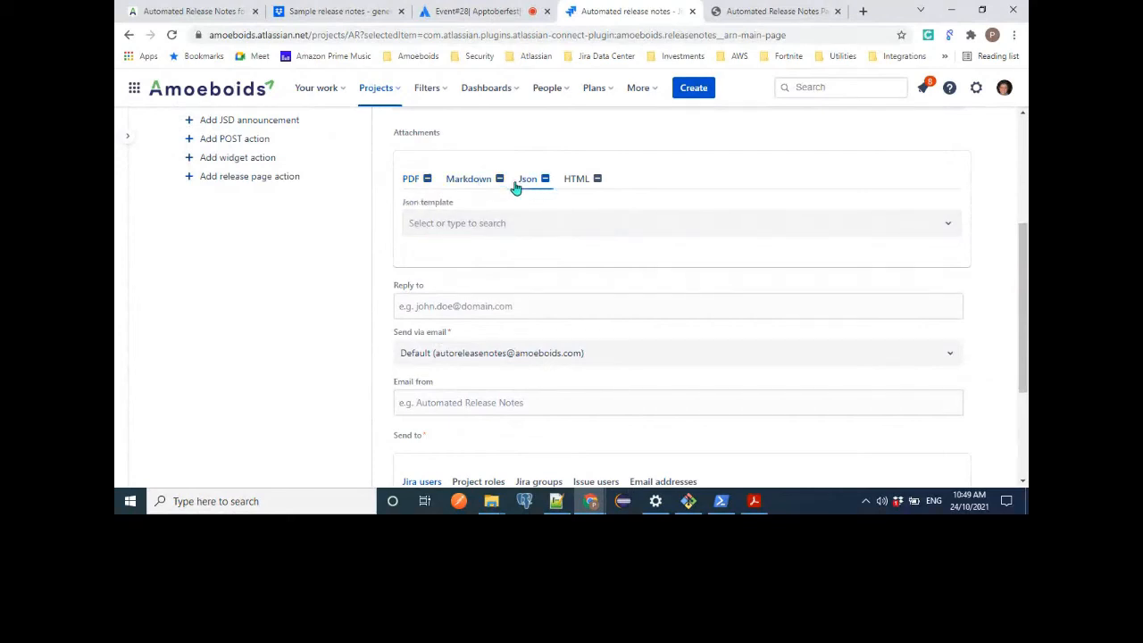
left_click(560, 185)
left_click(409, 176)
left_click(451, 230)
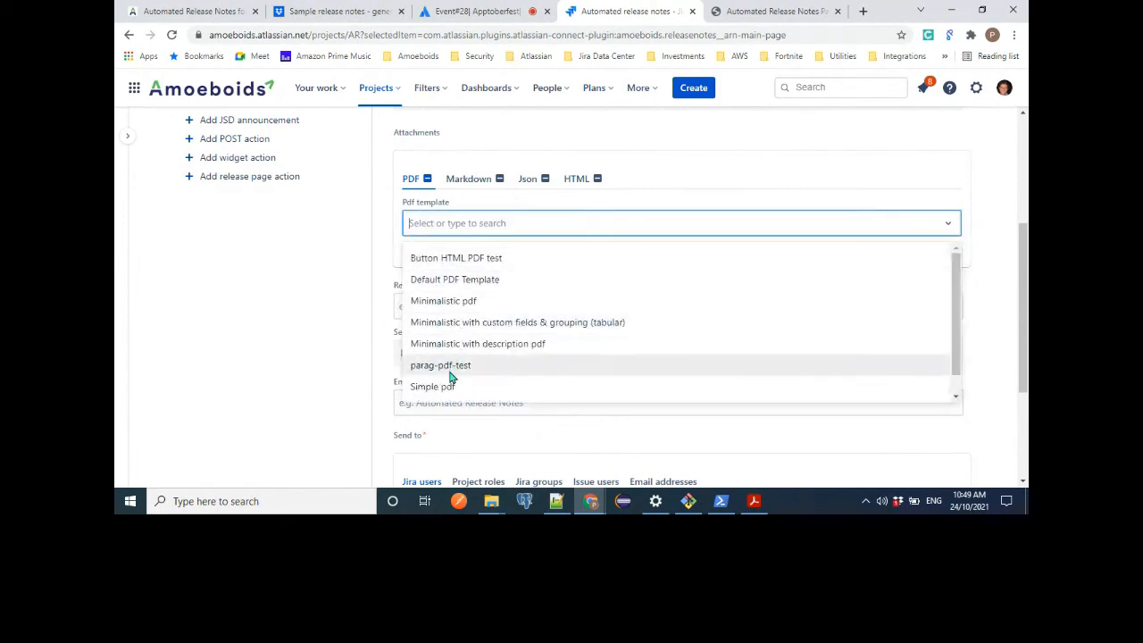
left_click(469, 305)
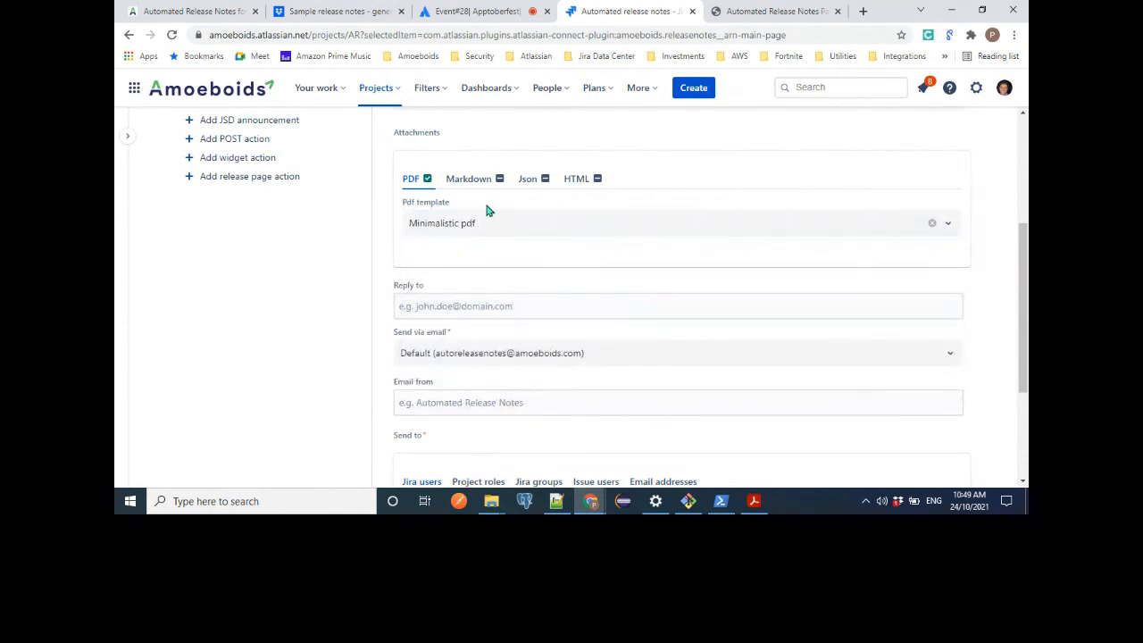
Review the email action's name, email template and attachment settings.
scroll(525, 250, "up", 1)
scroll(525, 250, "up", 1)
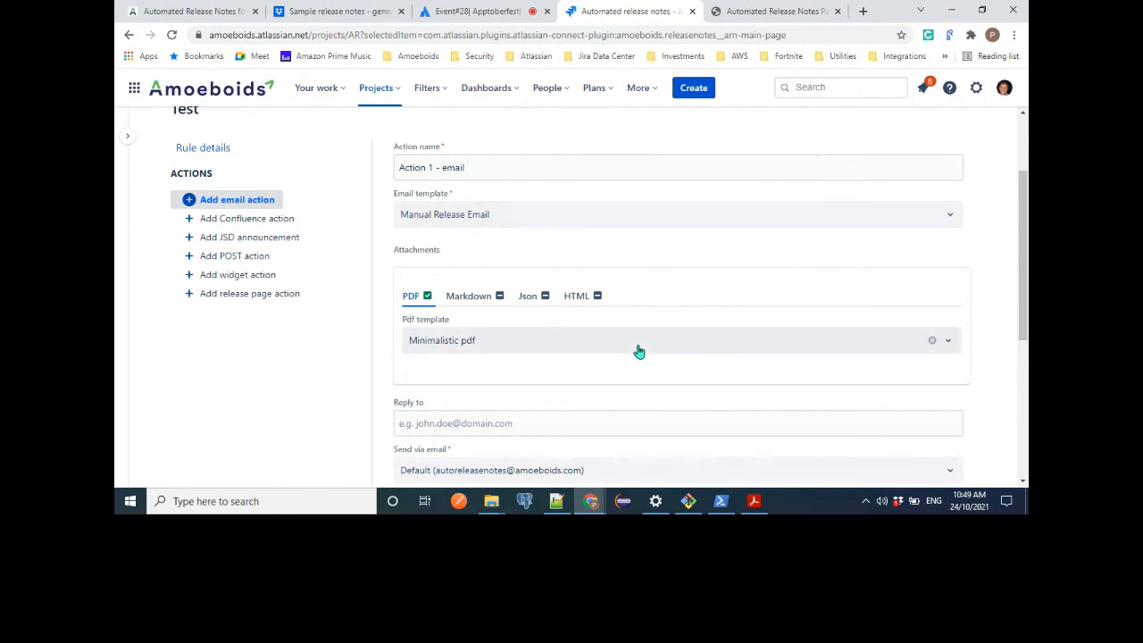
scroll(638, 349, "down", 1)
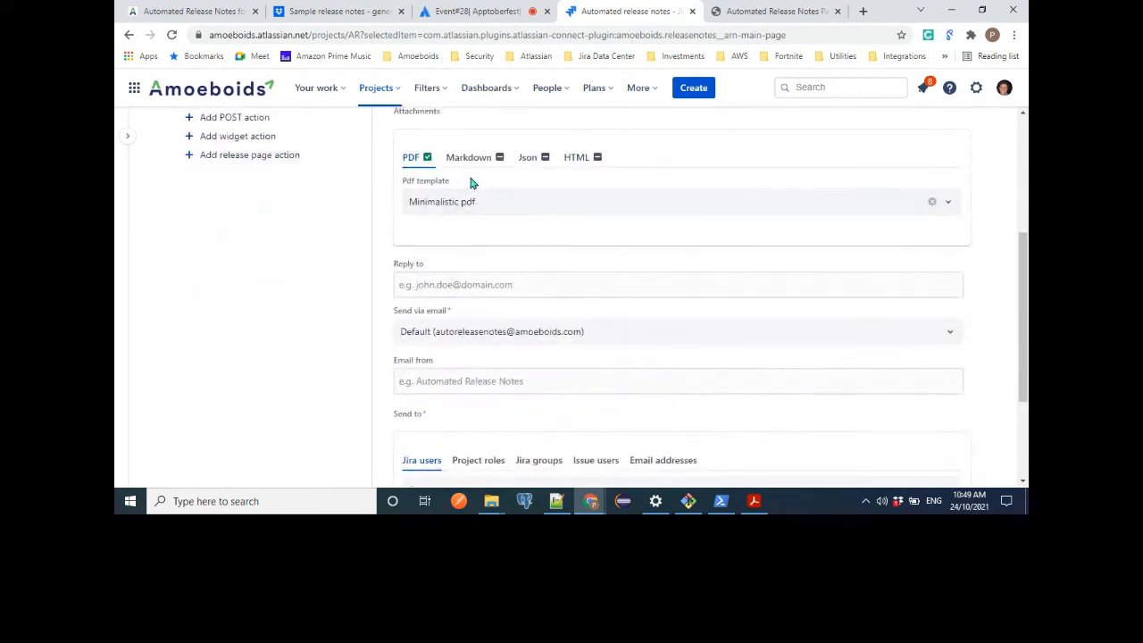
scroll(589, 309, "down", 1)
scroll(589, 309, "up", 2)
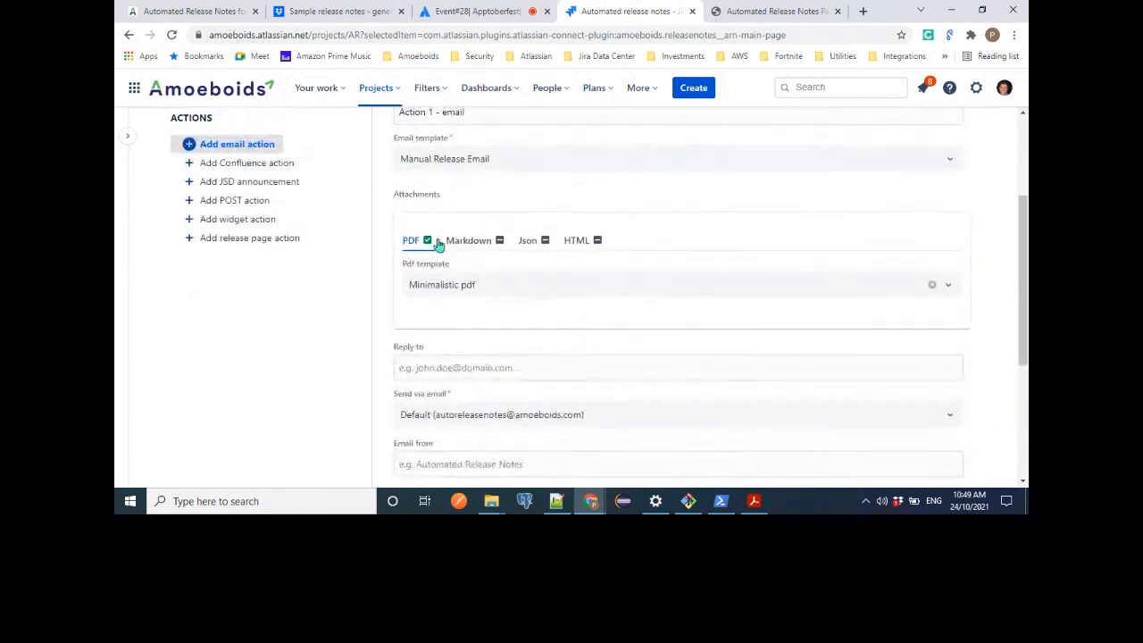
scroll(489, 223, "up", 1)
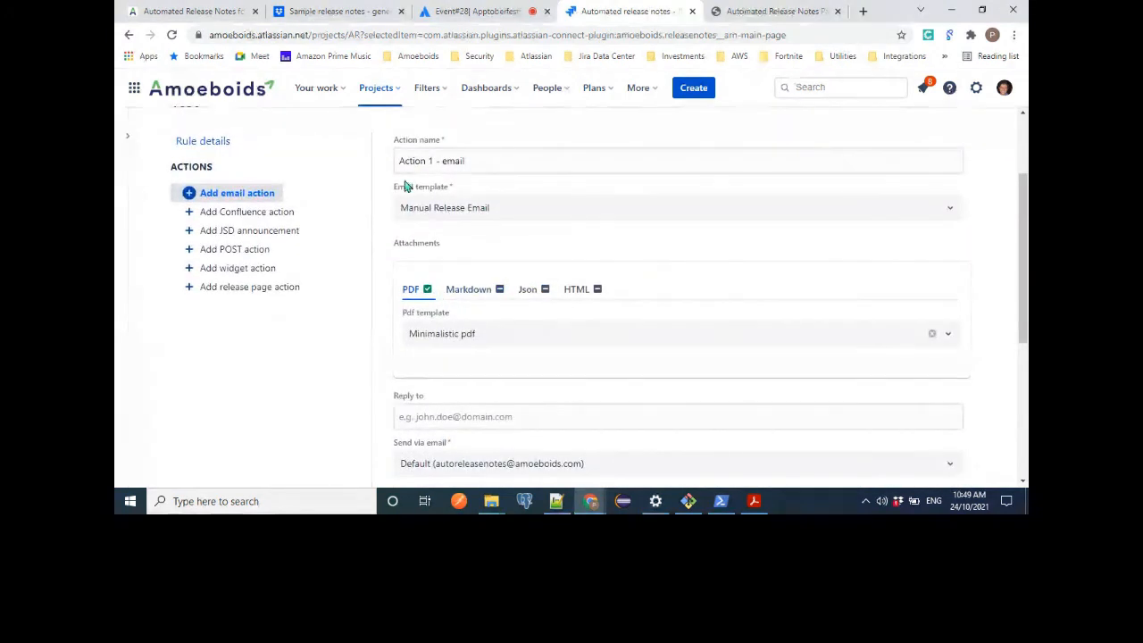
scroll(477, 178, "up", 1)
scroll(502, 301, "down", 2)
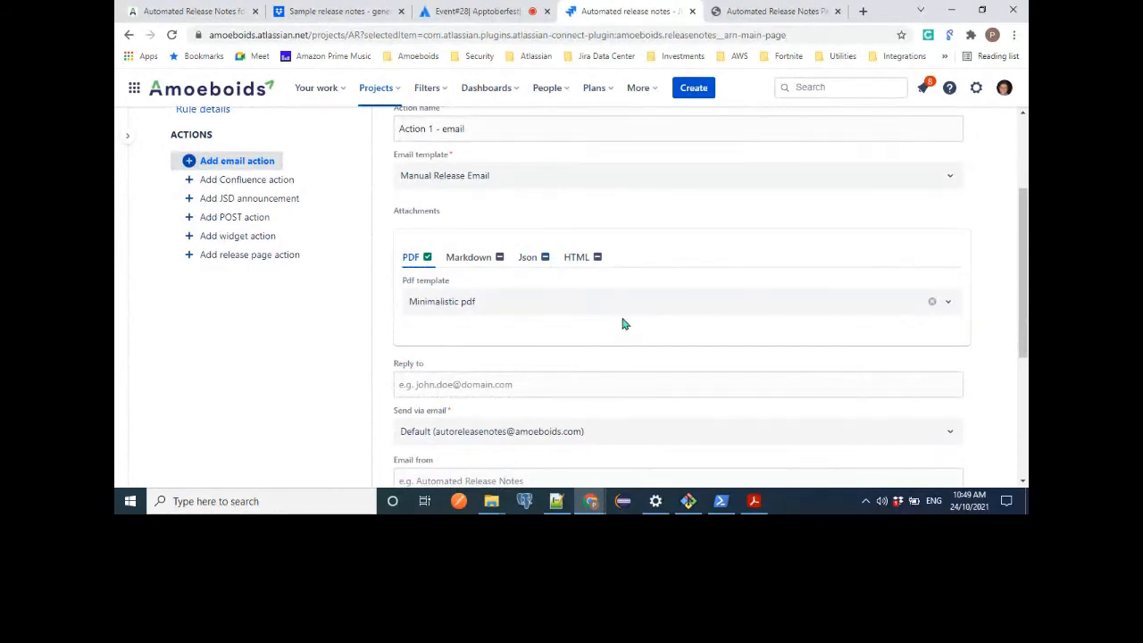
scroll(623, 324, "down", 2)
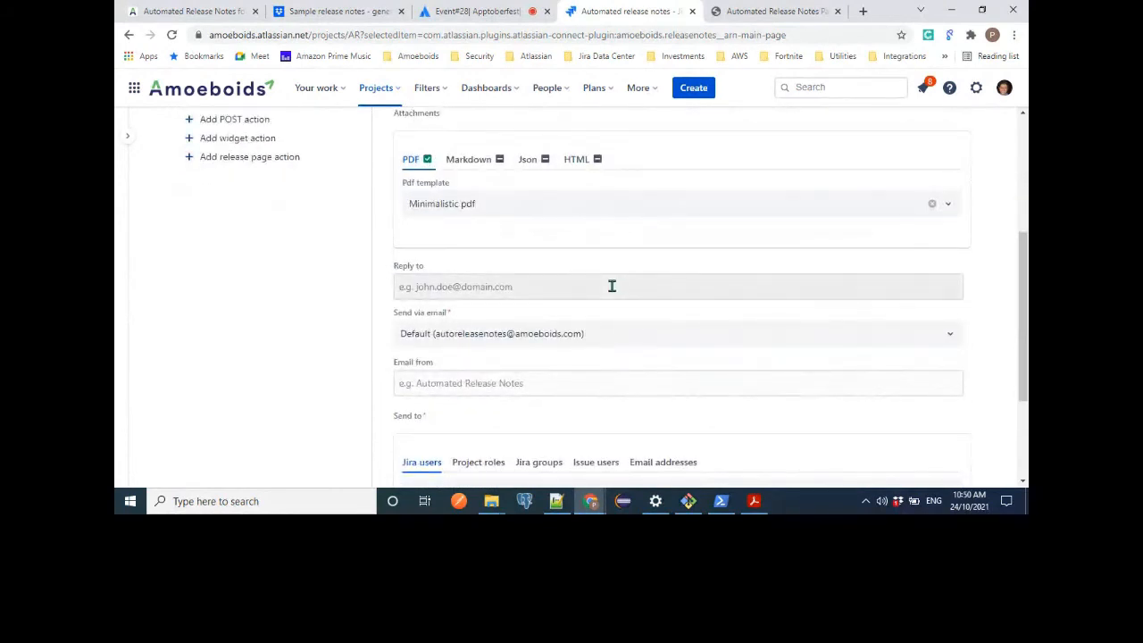
Examine the email action's reply-to and sender settings, including the available options for sending the email.
left_click(611, 286)
left_click(1000, 310)
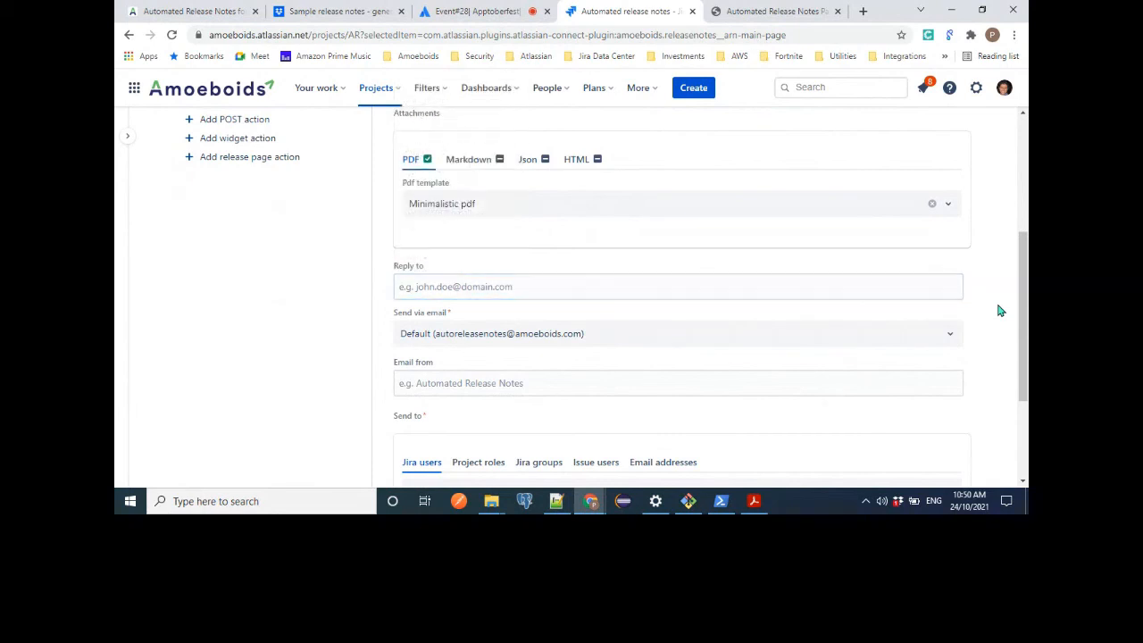
scroll(1000, 311, "down", 2)
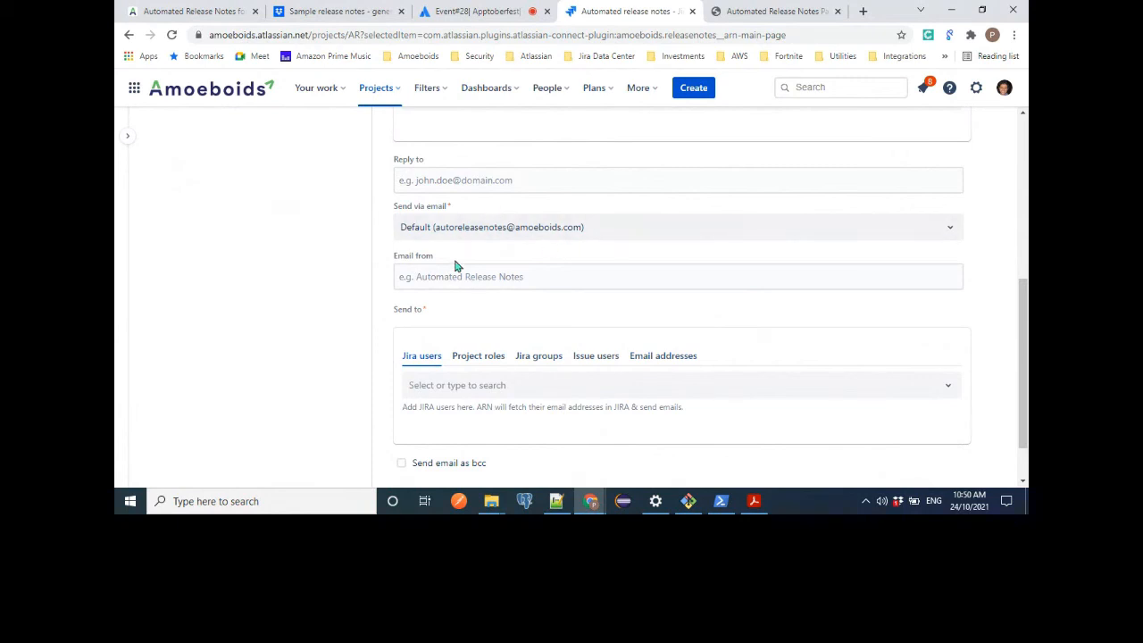
left_click(495, 234)
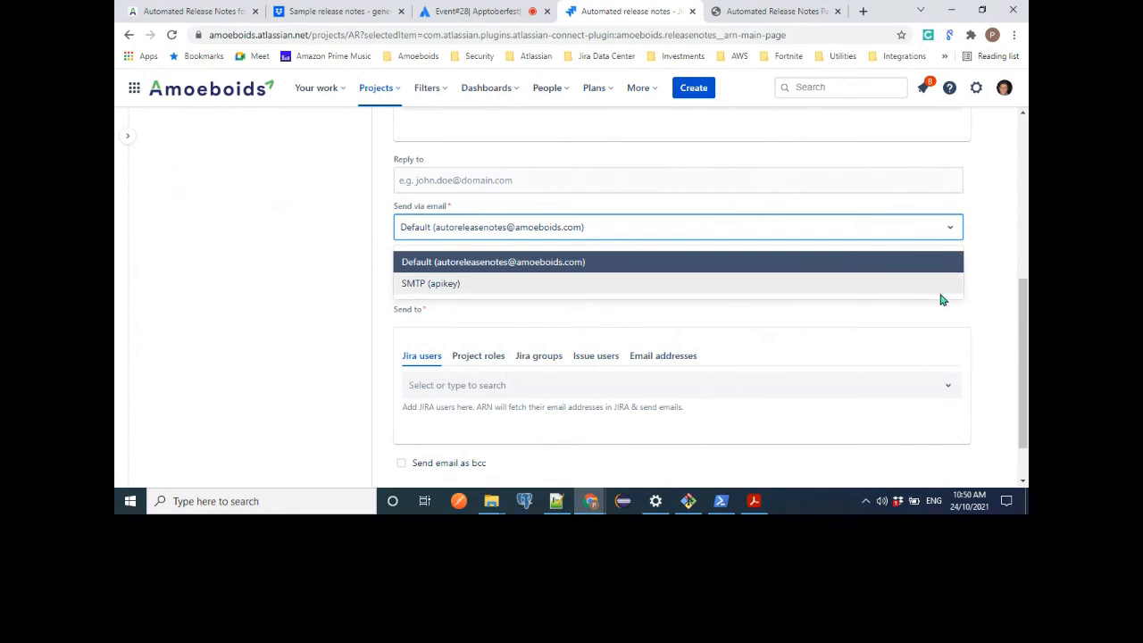
left_click(977, 293)
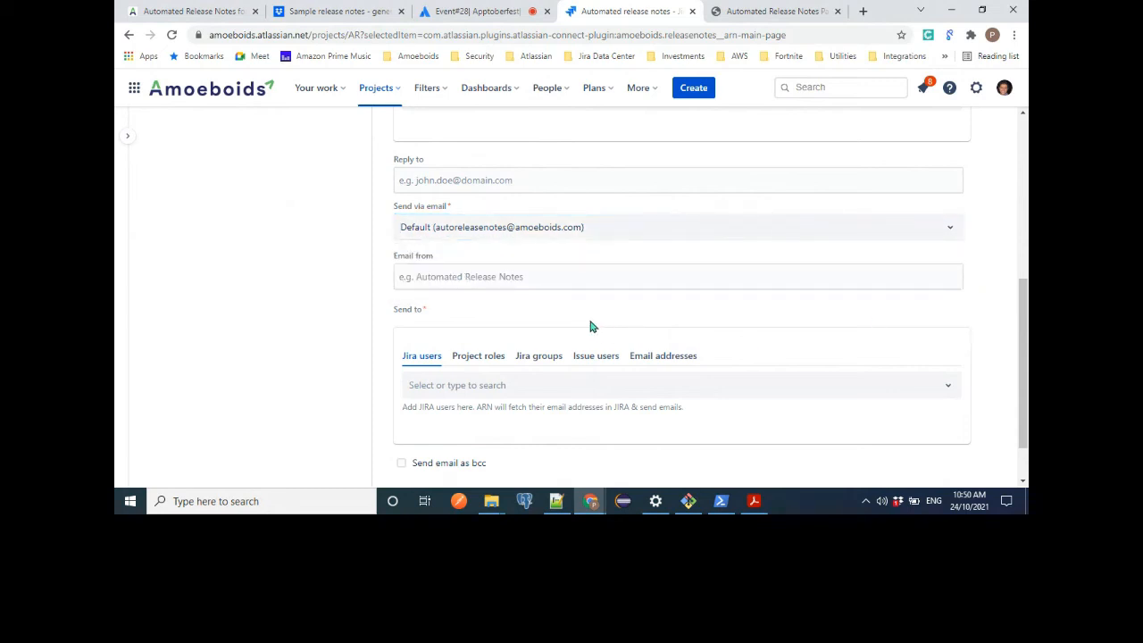
left_click(467, 280)
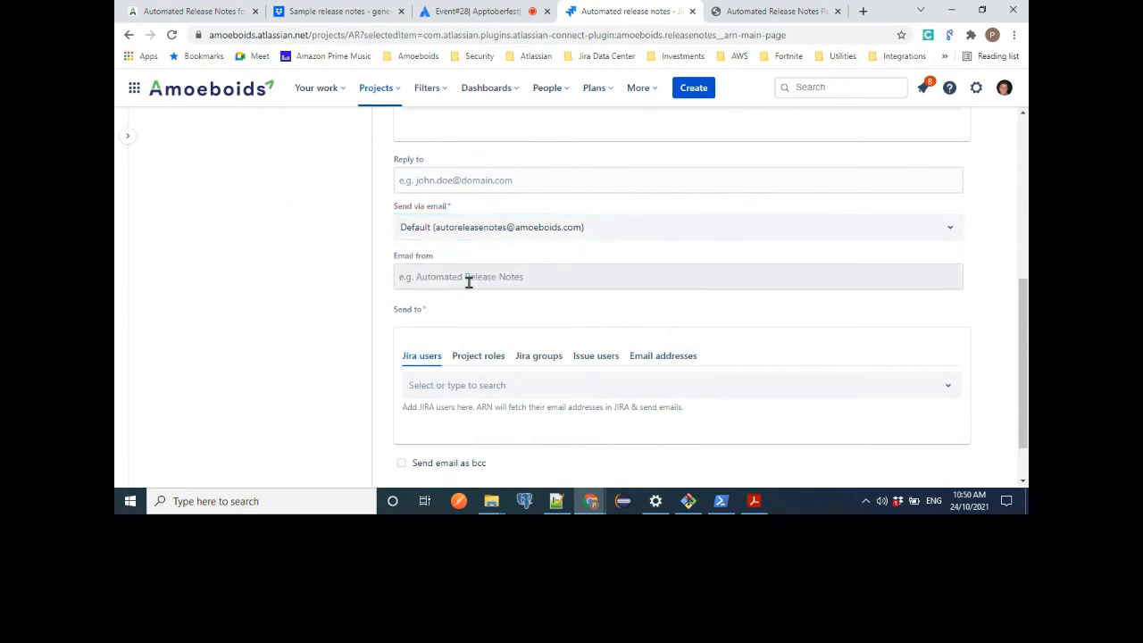
left_click(1001, 287)
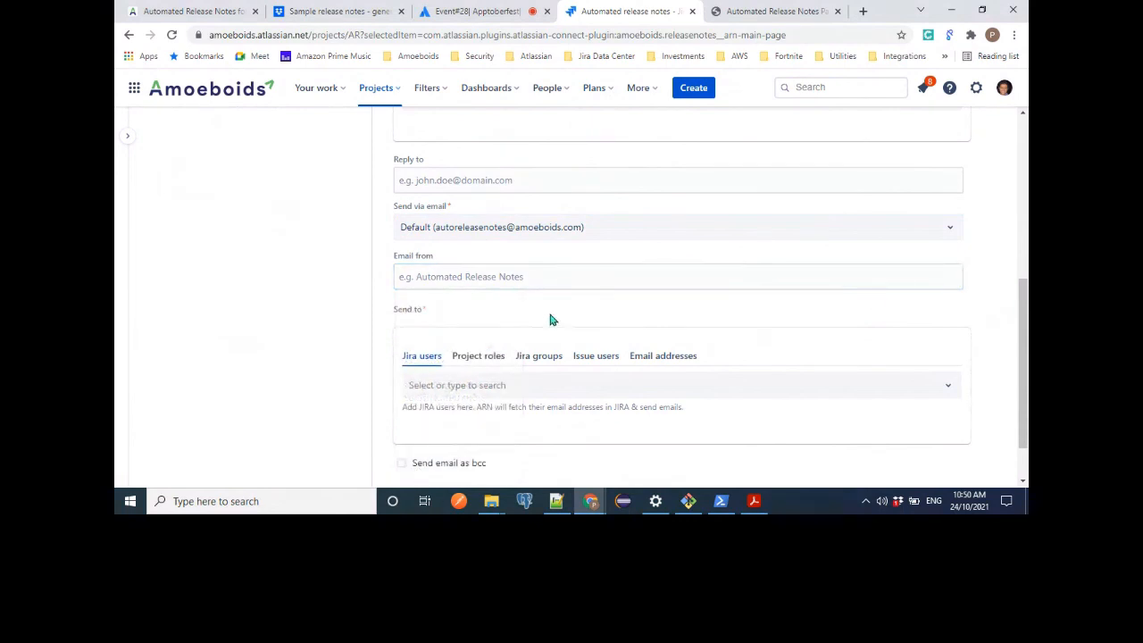
left_click(477, 272)
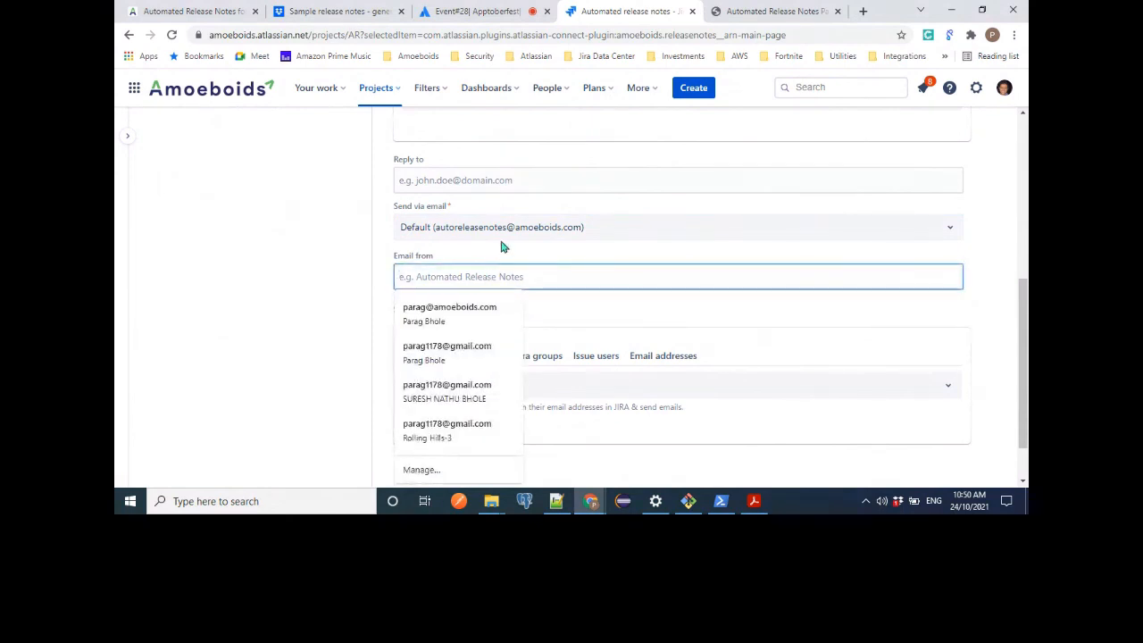
left_click(498, 237)
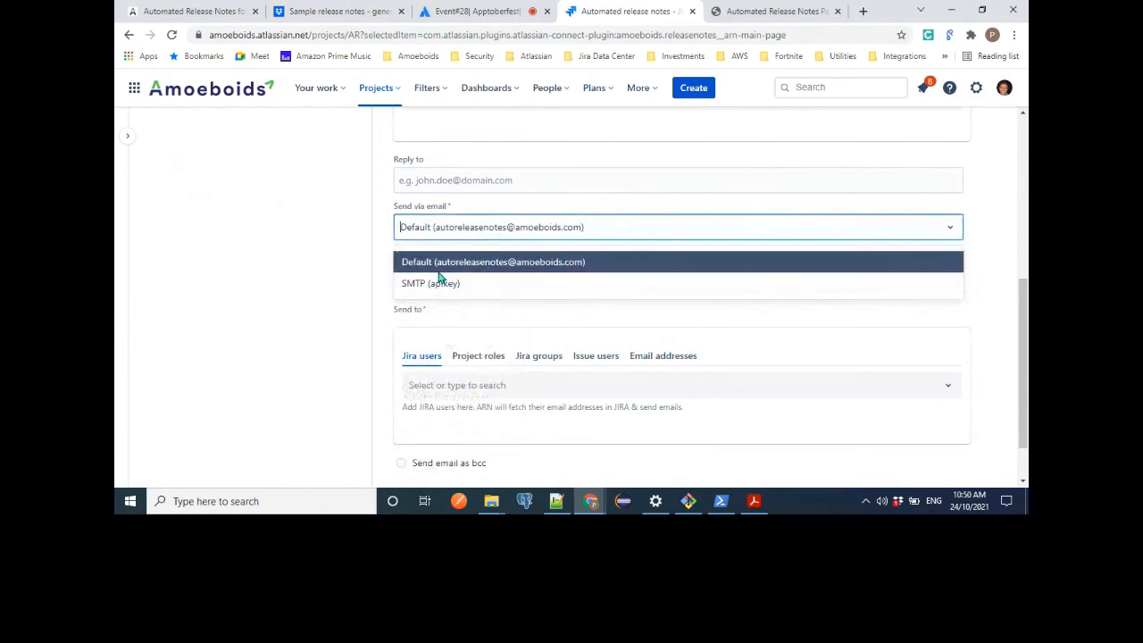
left_click(369, 235)
left_click(412, 276)
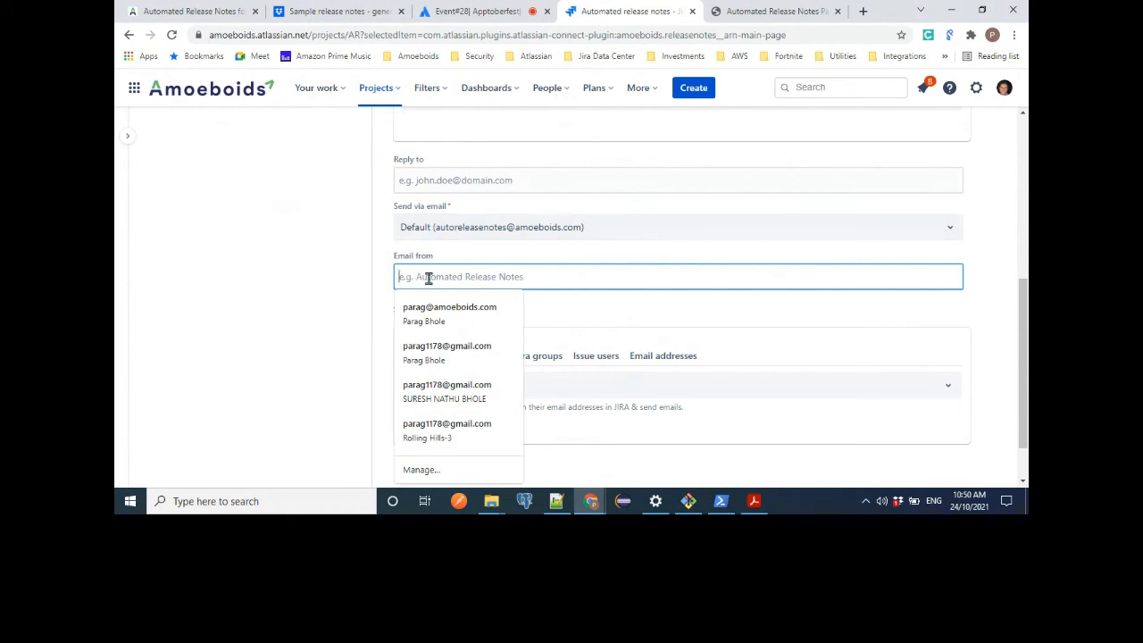
left_click(390, 284)
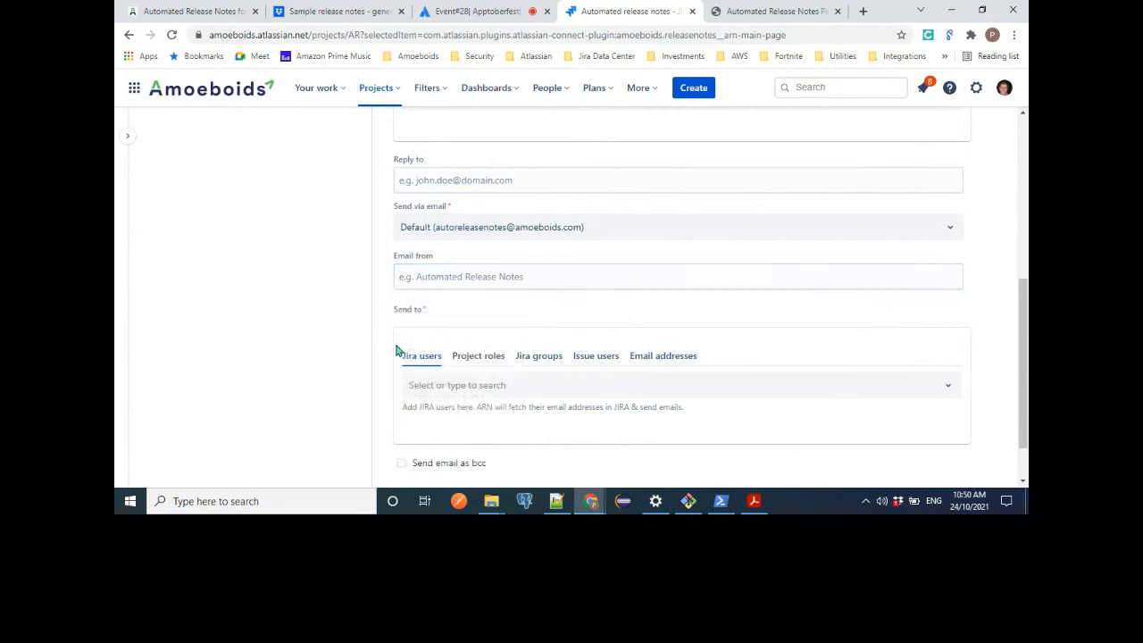
Examine the email action's recipient options for project roles, Jira groups, issue users and email addresses.
scroll(530, 379, "down", 1)
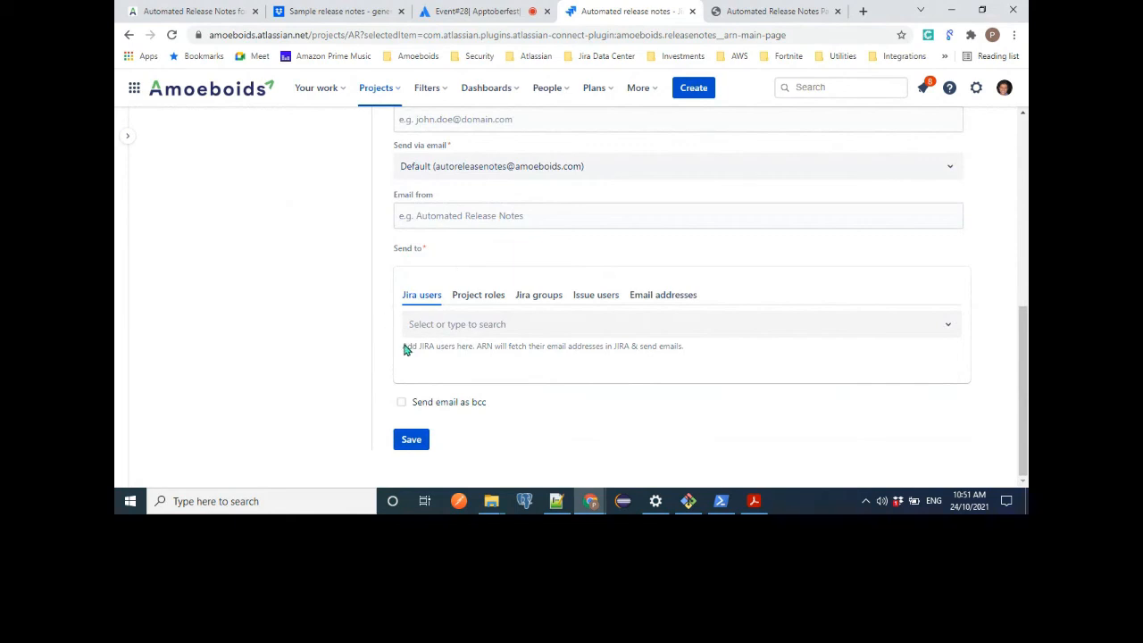
left_click(478, 304)
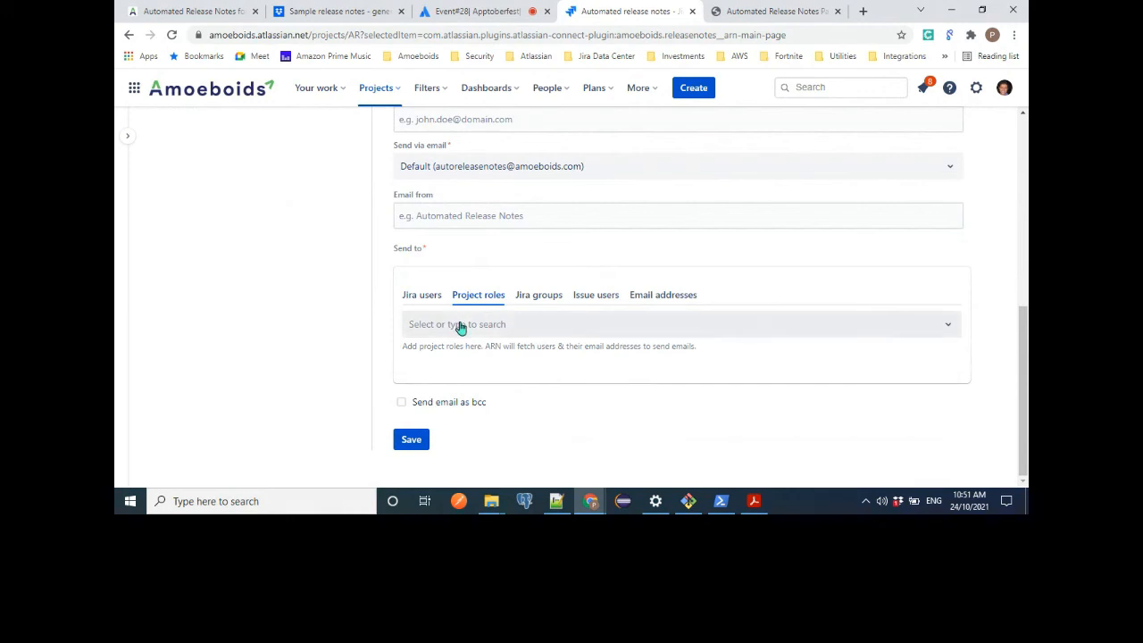
left_click(550, 302)
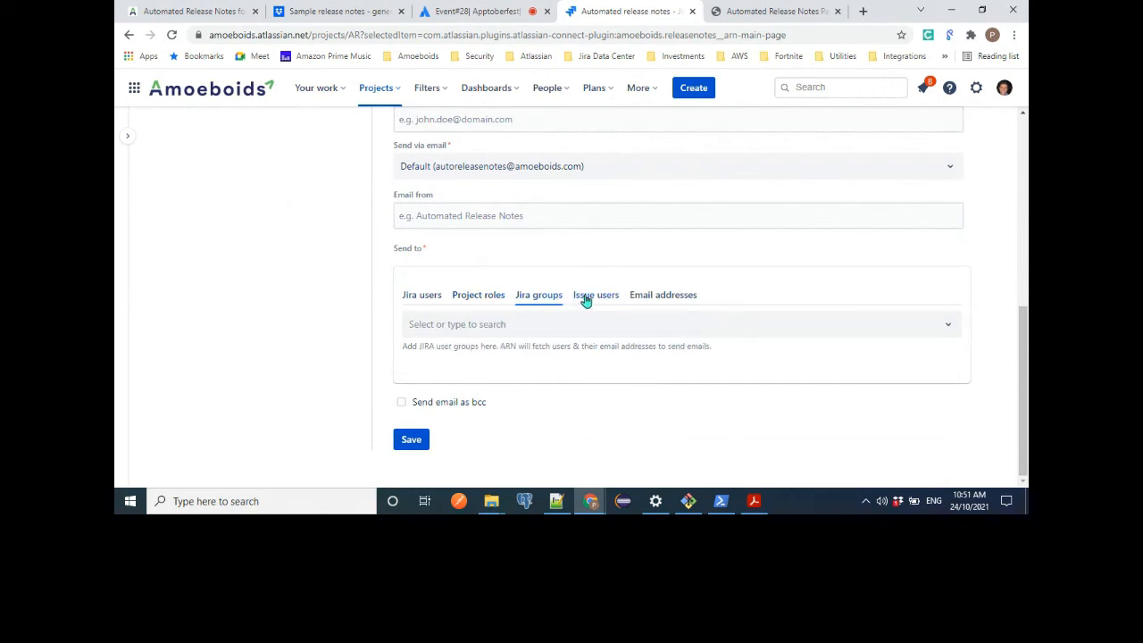
left_click(586, 298)
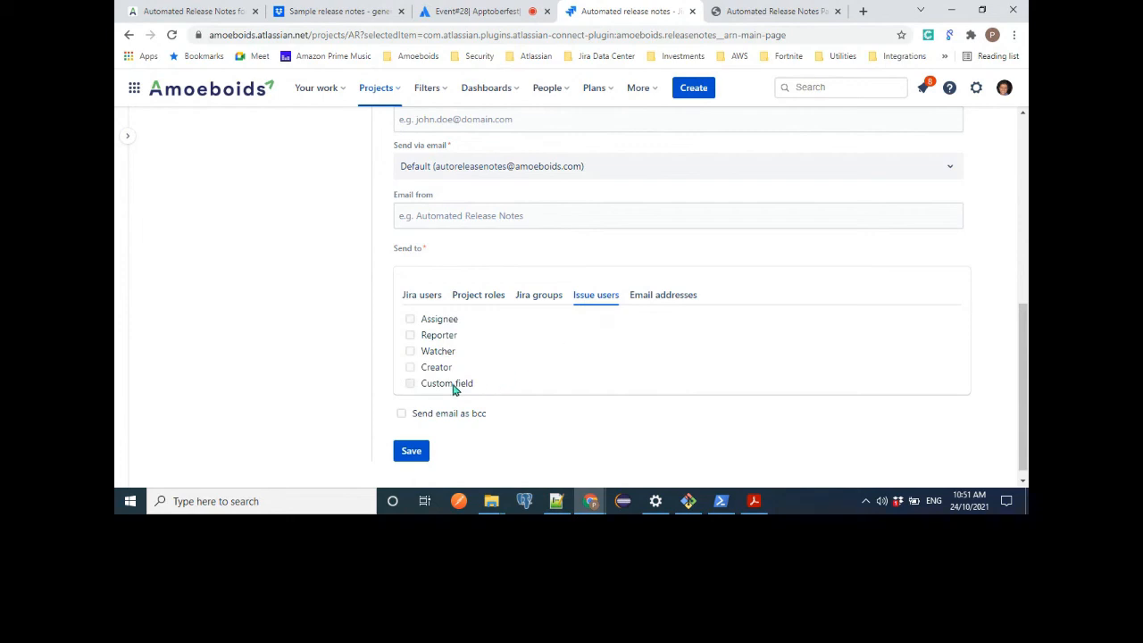
left_click(685, 303)
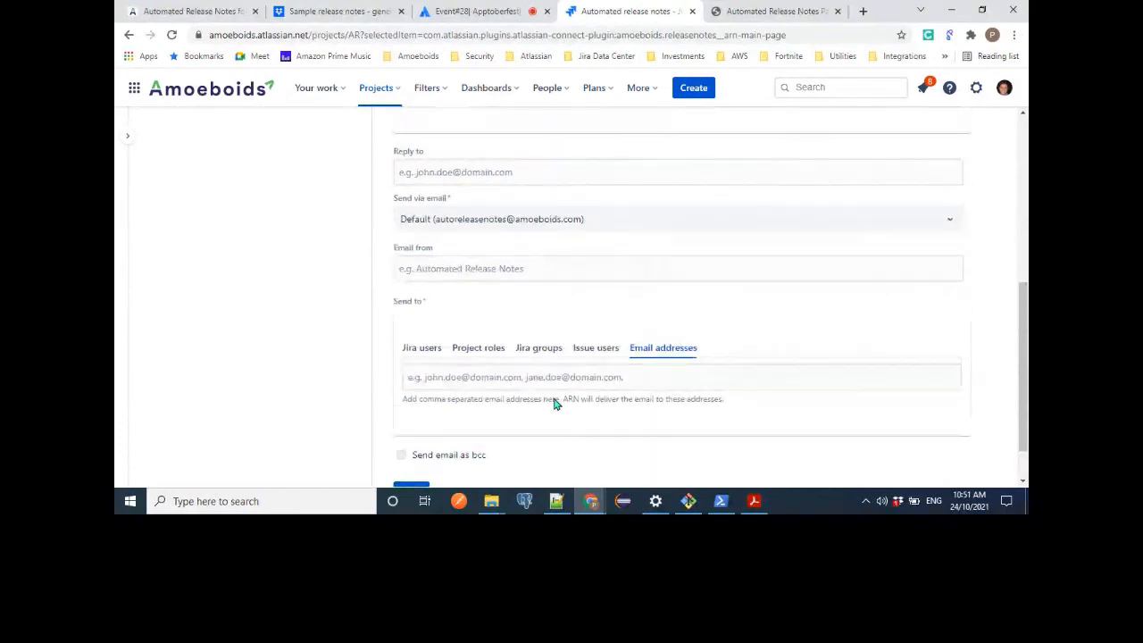
Start a new Confluence action for the Test rule and set its Confluence template to AOS-4373.
scroll(554, 404, "up", 4)
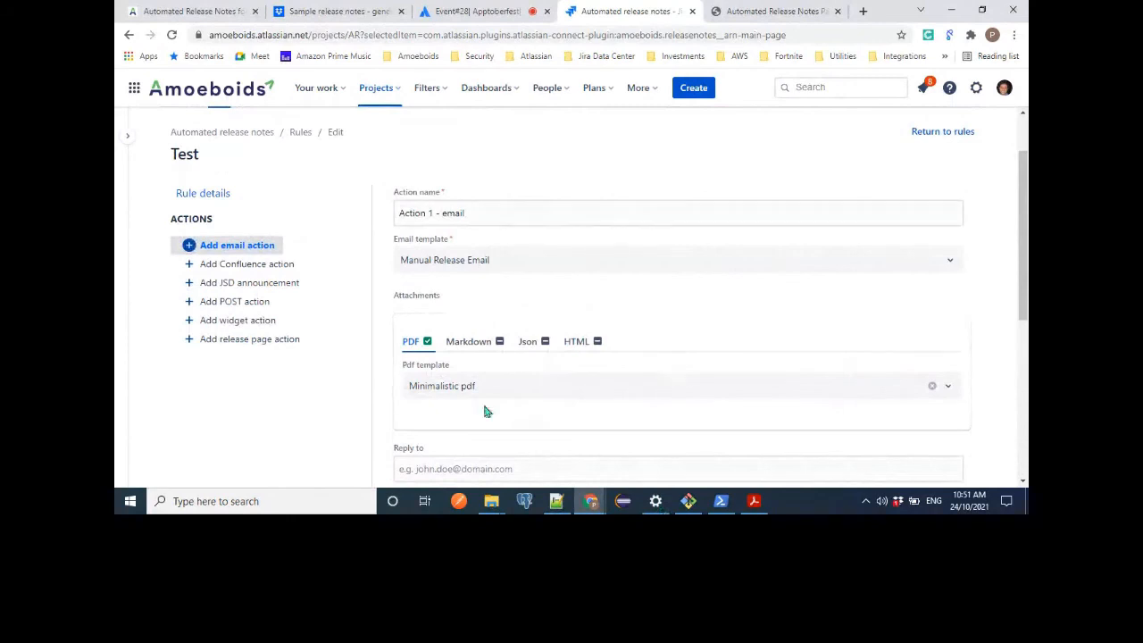
scroll(581, 385, "down", 5)
scroll(581, 386, "up", 4)
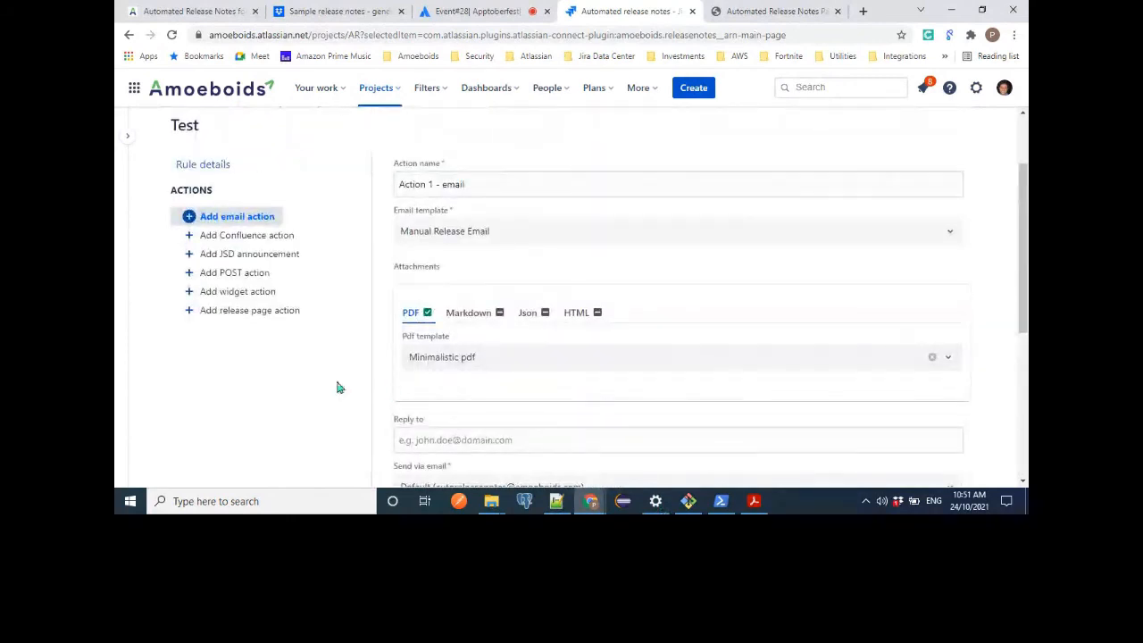
left_click(281, 239)
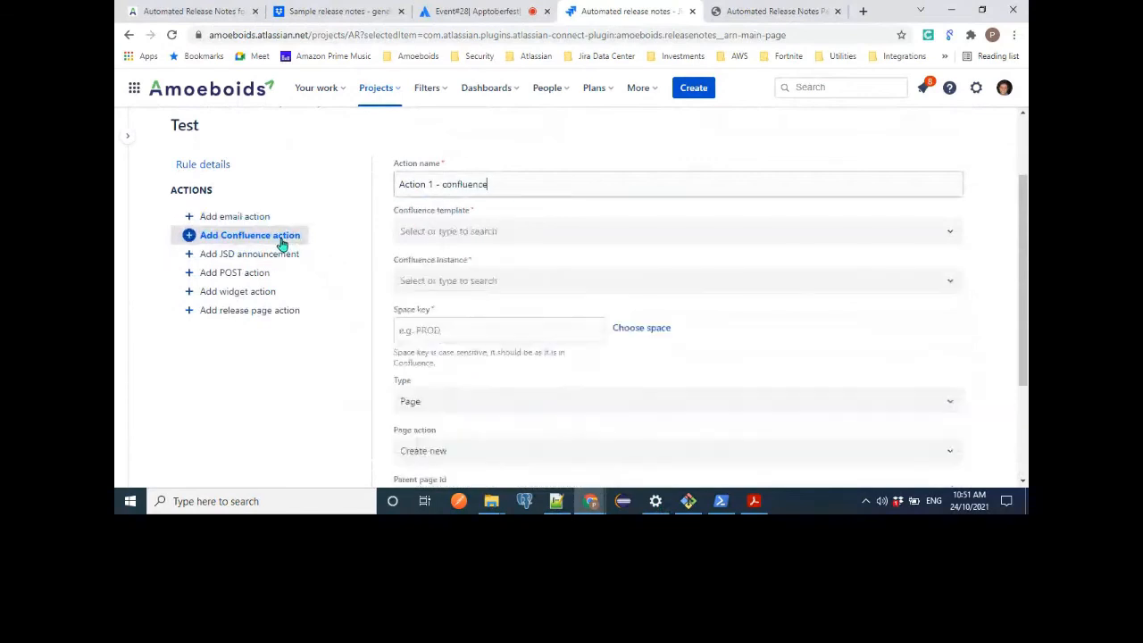
left_click(997, 257)
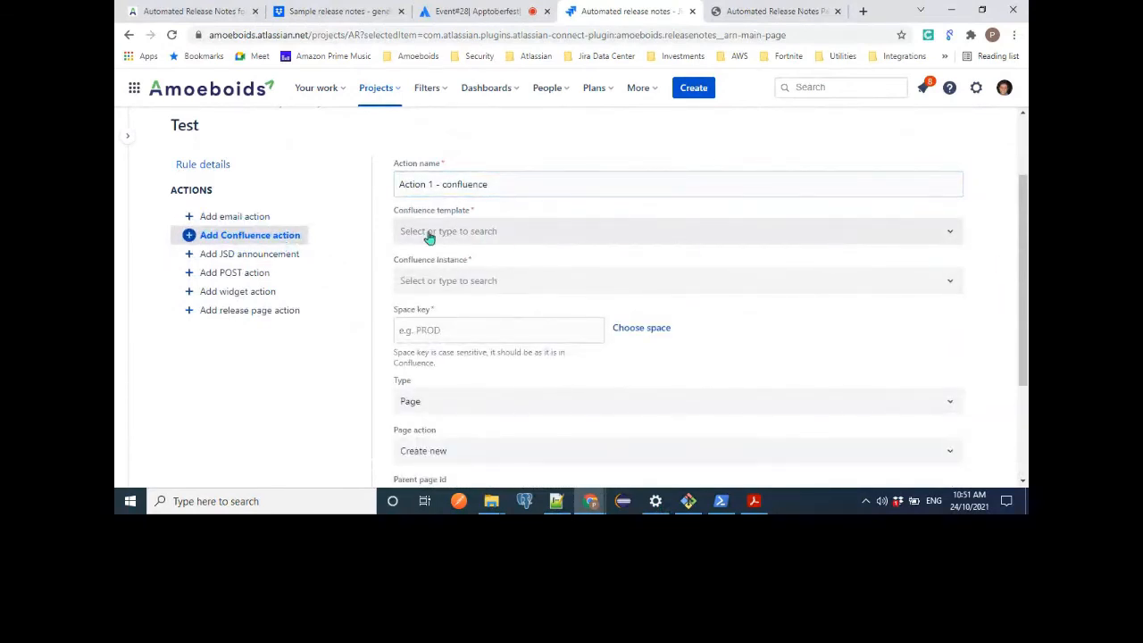
left_click(477, 231)
left_click(482, 230)
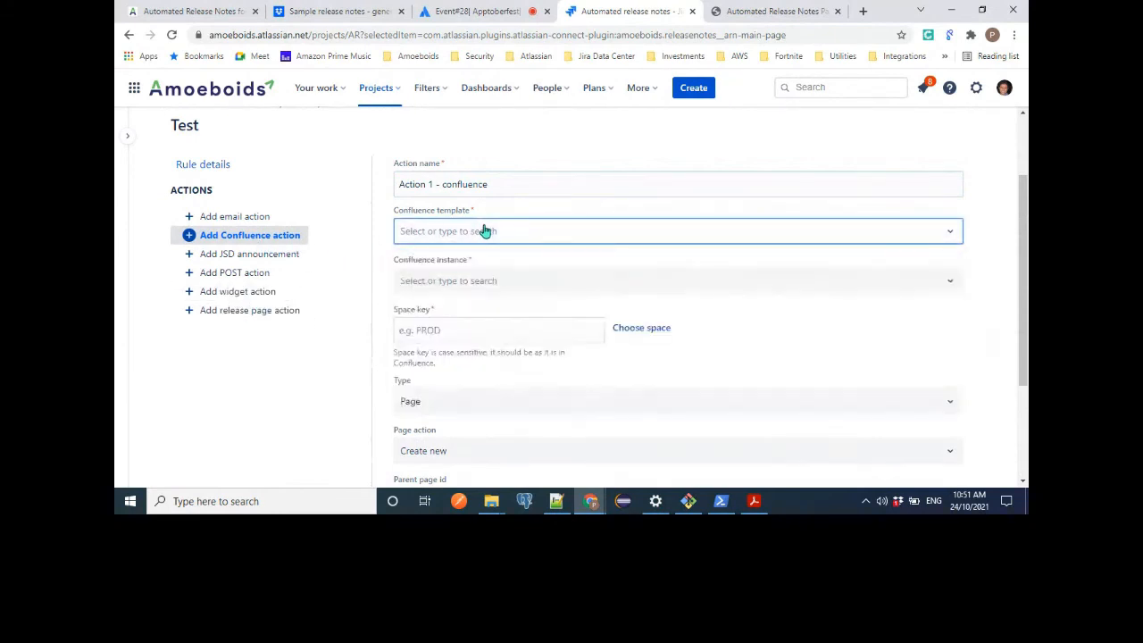
left_click(993, 277)
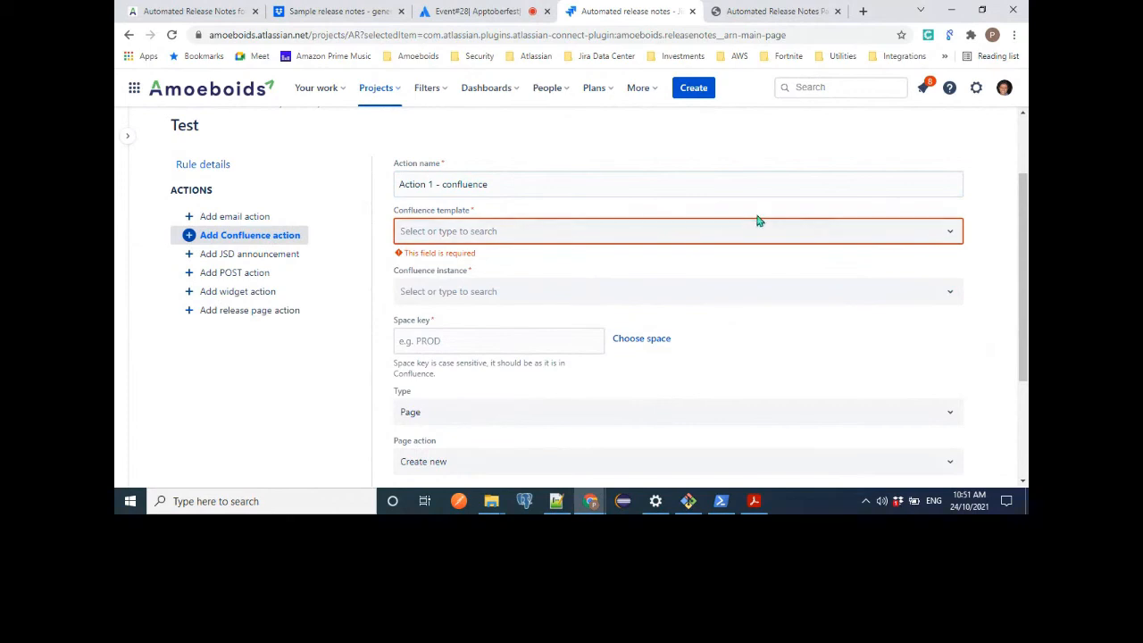
left_click(732, 231)
left_click(585, 265)
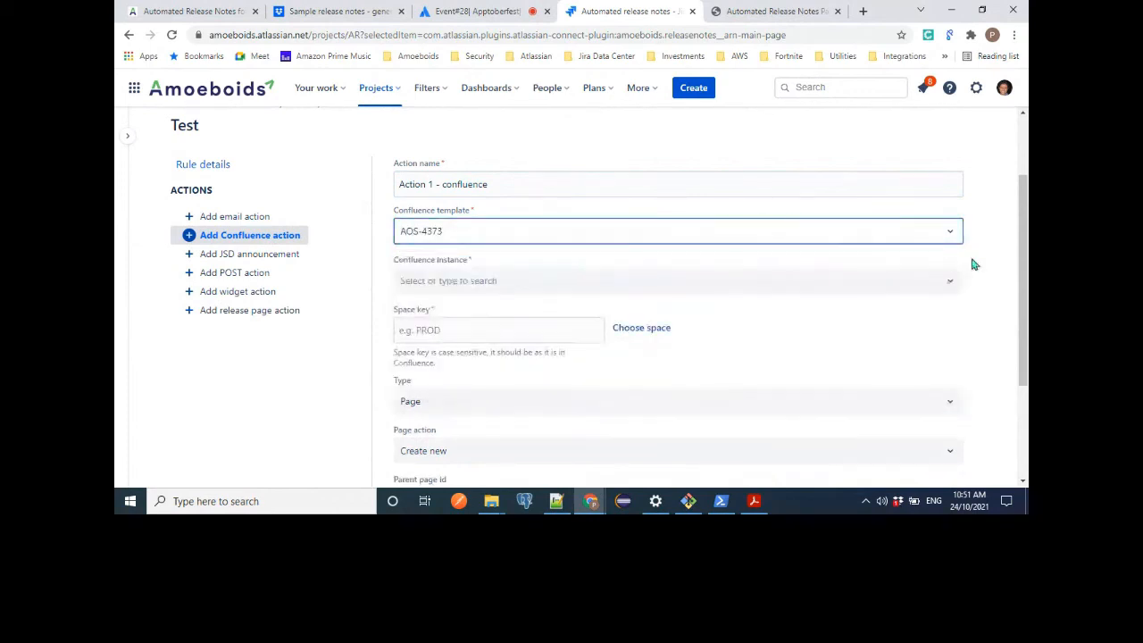
Open the choice of Confluence instances for the Confluence action.
scroll(1007, 253, "down", 1)
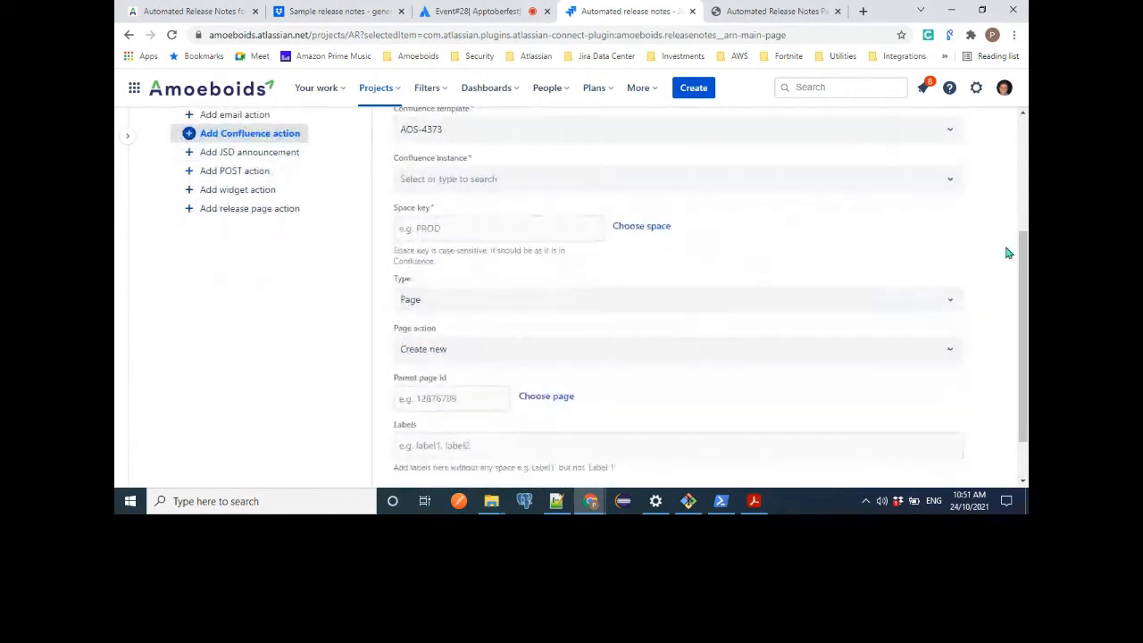
left_click(574, 183)
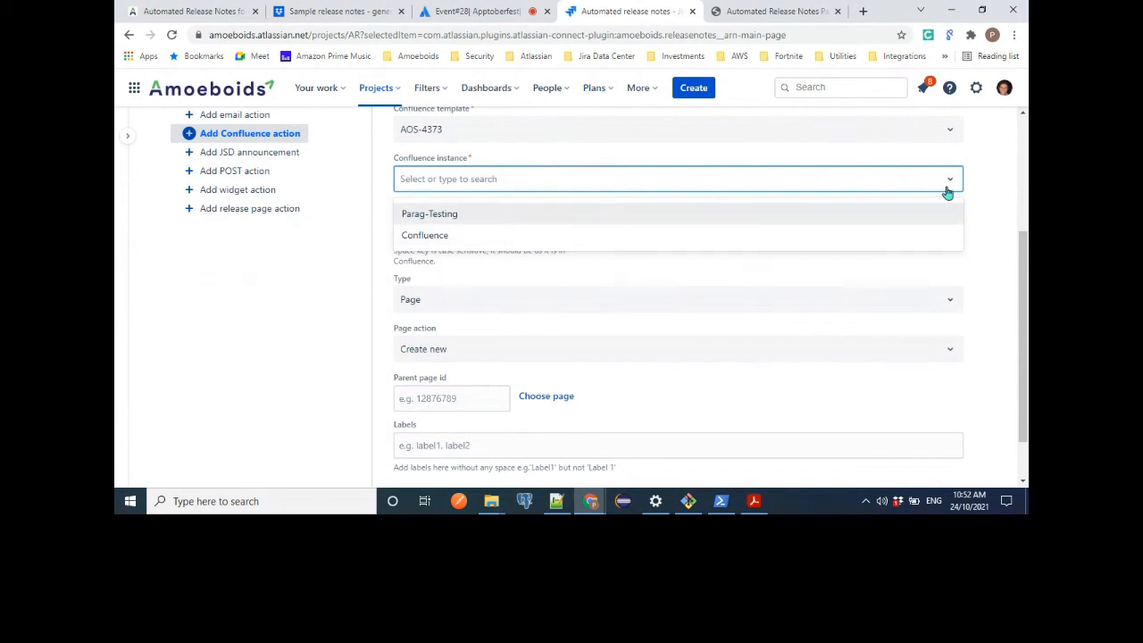
Set the Confluence action's instance to the testing instance and review its space key and content type settings.
left_click(926, 214)
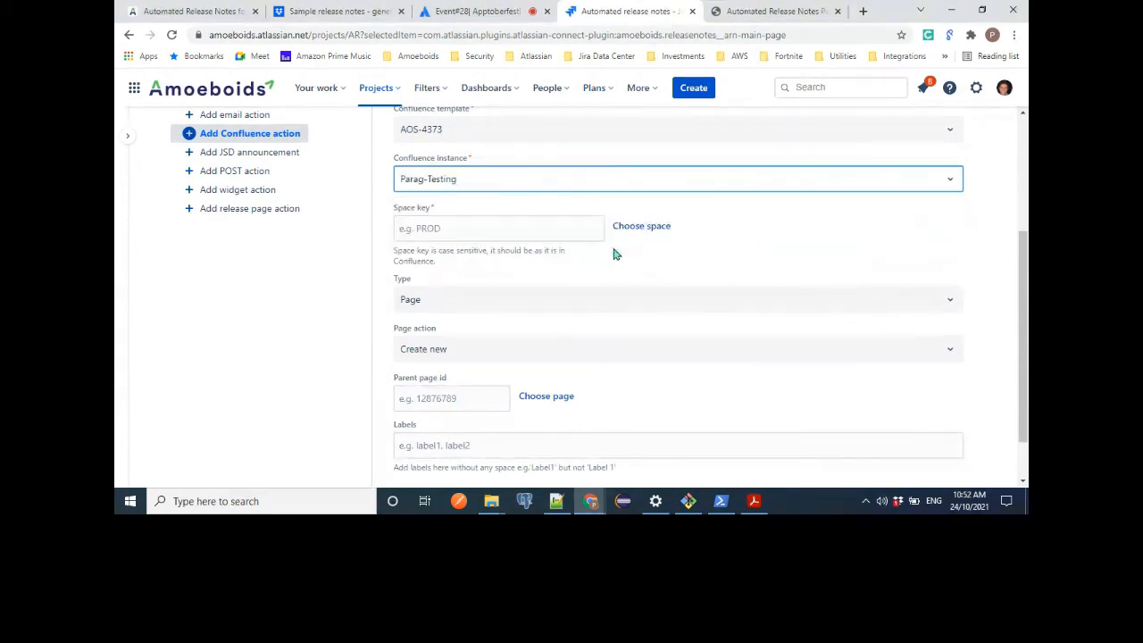
left_click(472, 235)
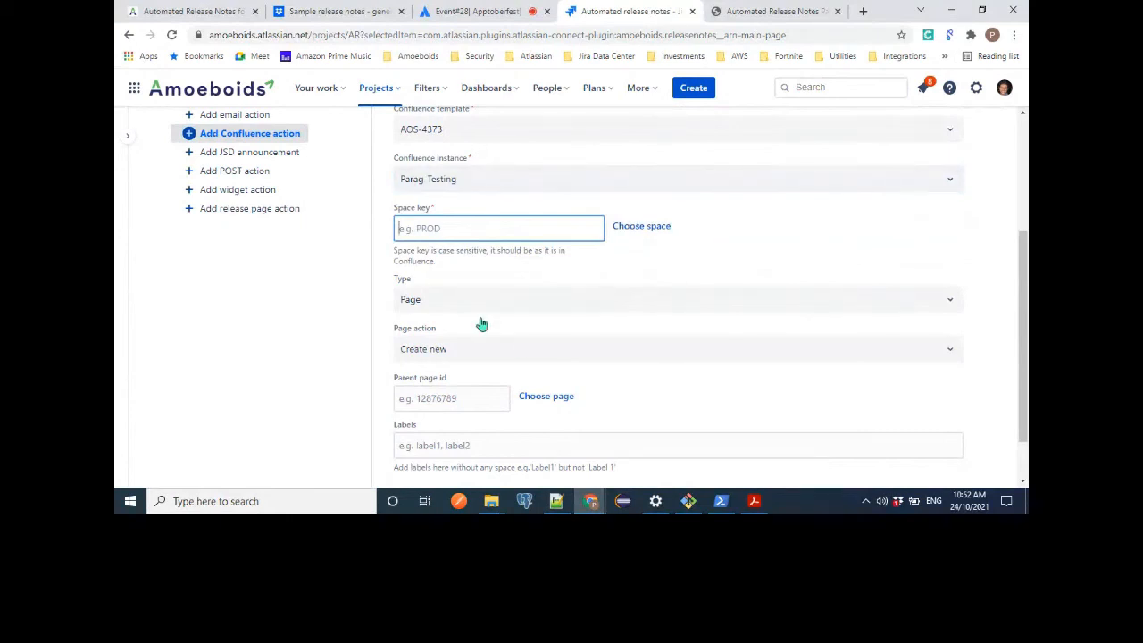
scroll(481, 324, "down", 2)
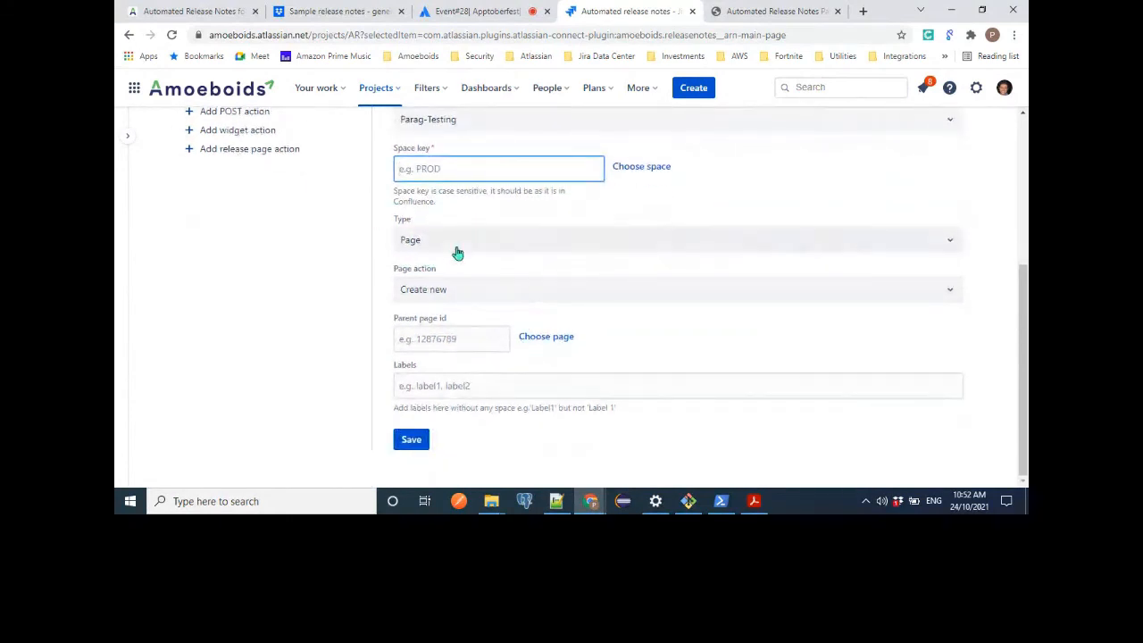
left_click(457, 252)
left_click(457, 252)
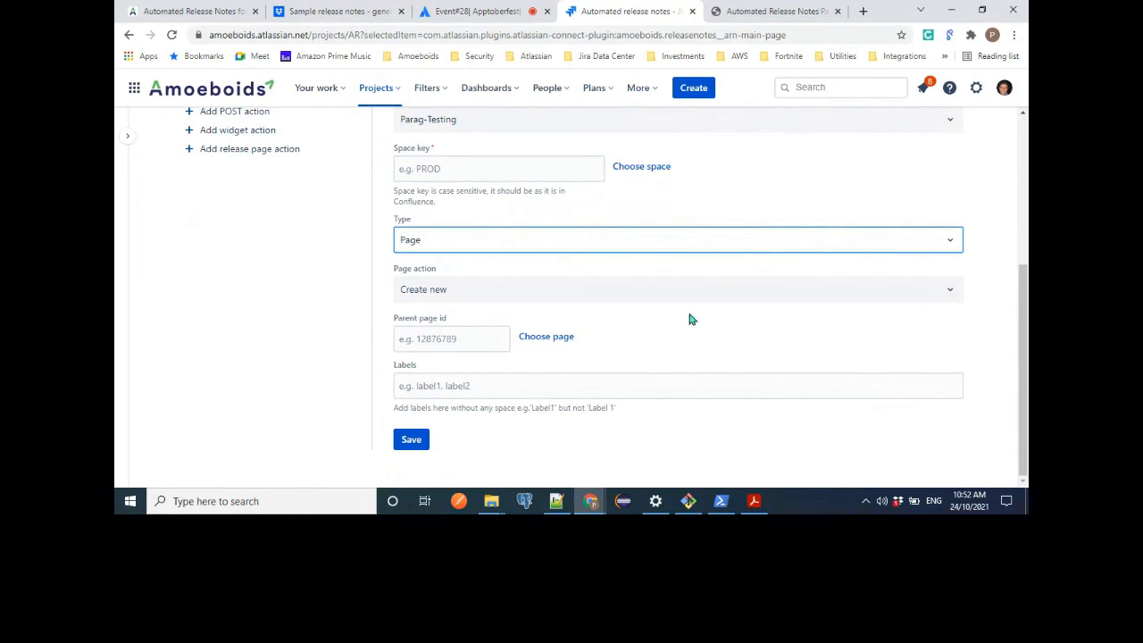
Examine the Confluence action's page action options along with its parent page ID and labels settings.
left_click(500, 301)
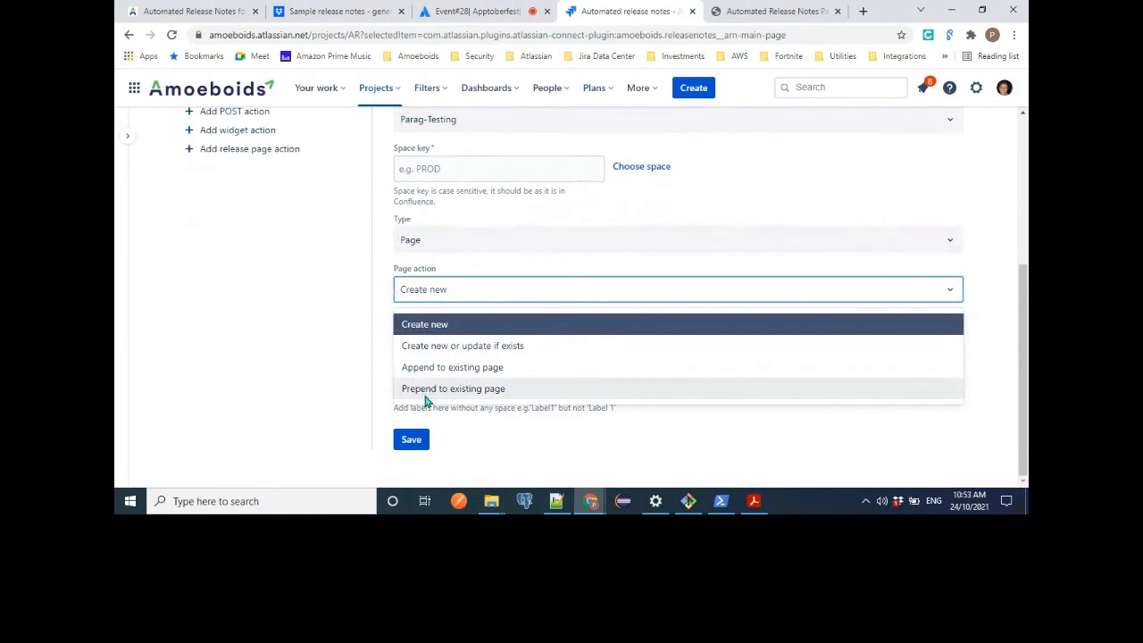
left_click(997, 346)
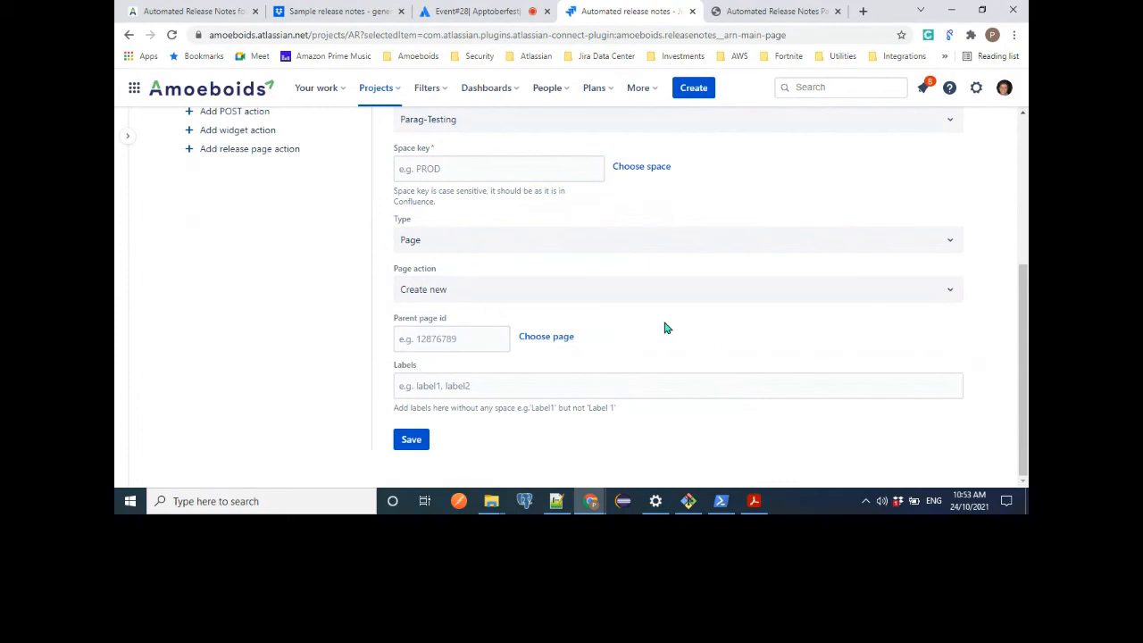
left_click(488, 336)
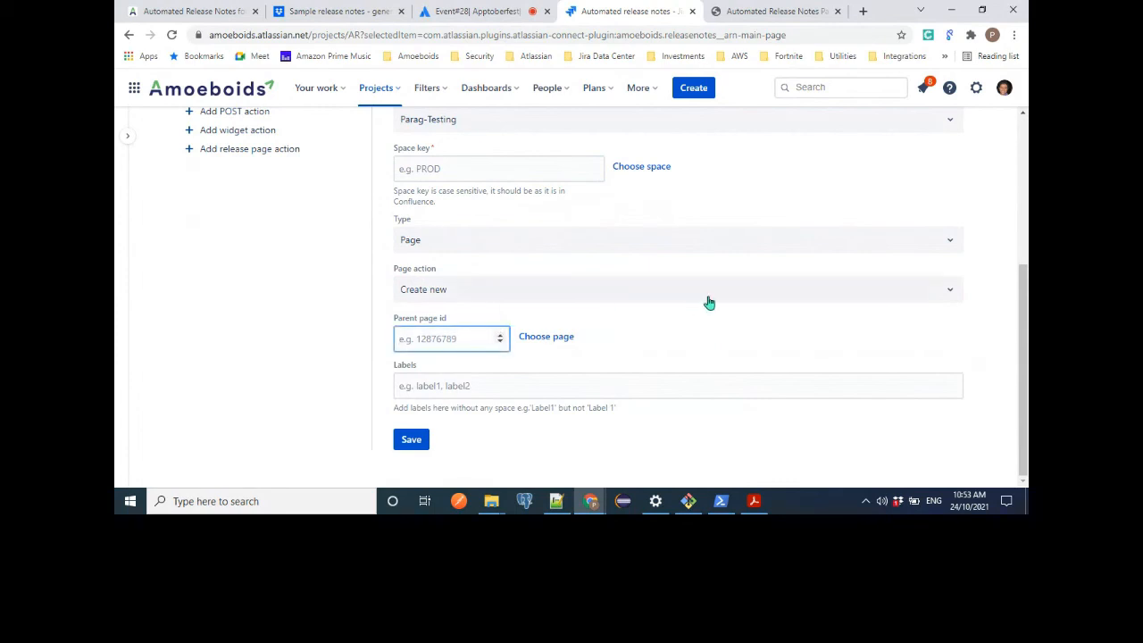
left_click(646, 387)
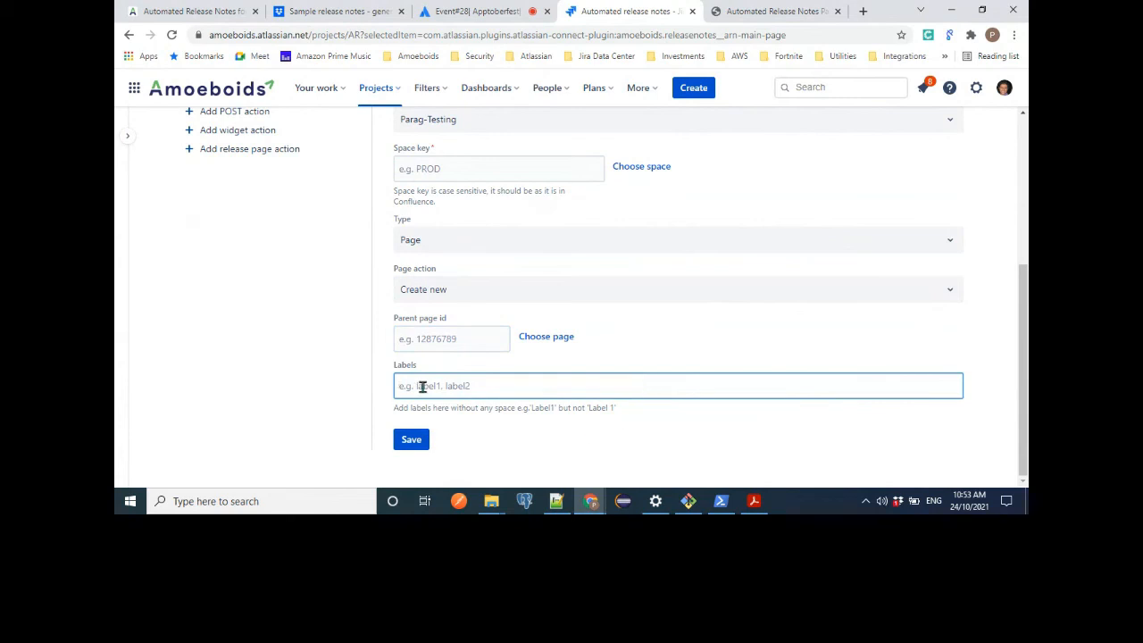
Start a new JSD announcement action for the Test rule using the "Jira service desk announcement" template.
scroll(537, 382, "up", 2)
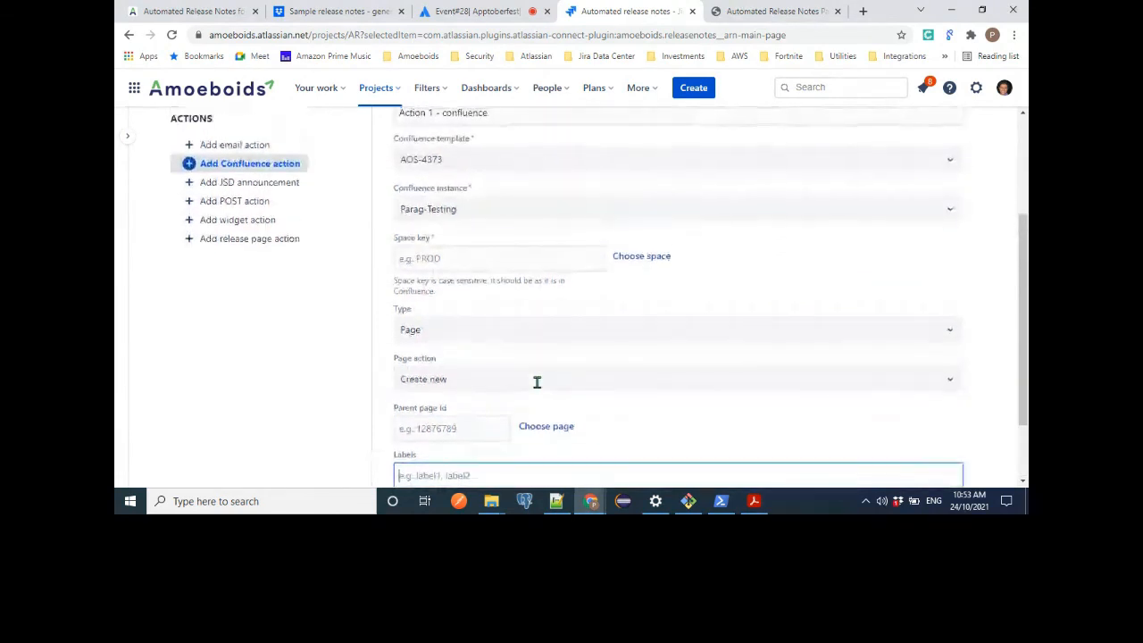
scroll(537, 382, "up", 2)
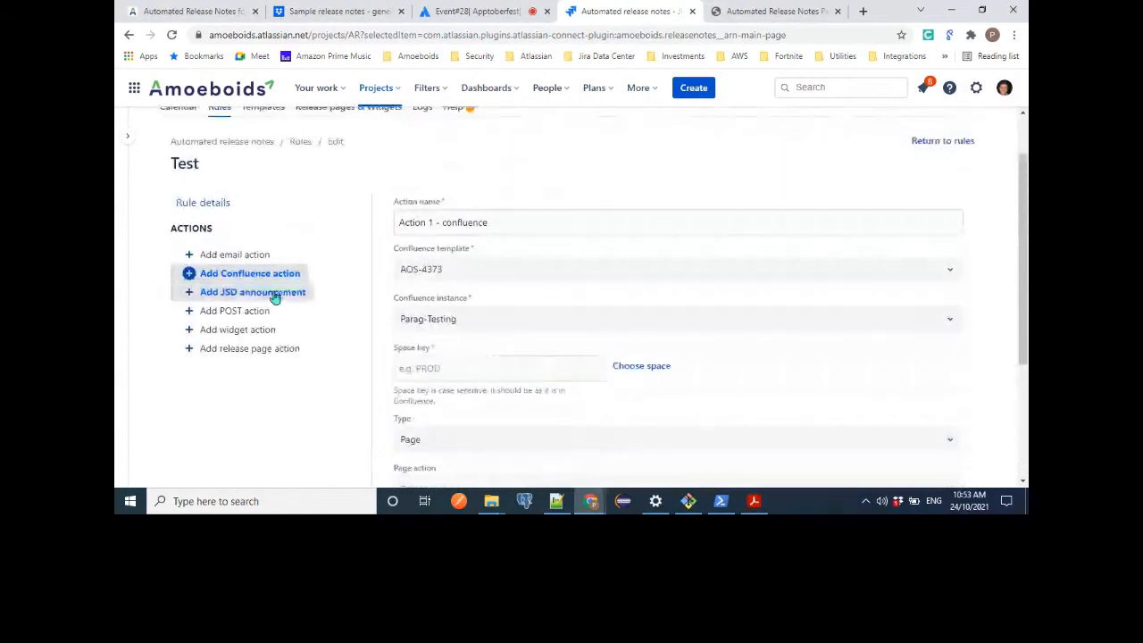
left_click(274, 298)
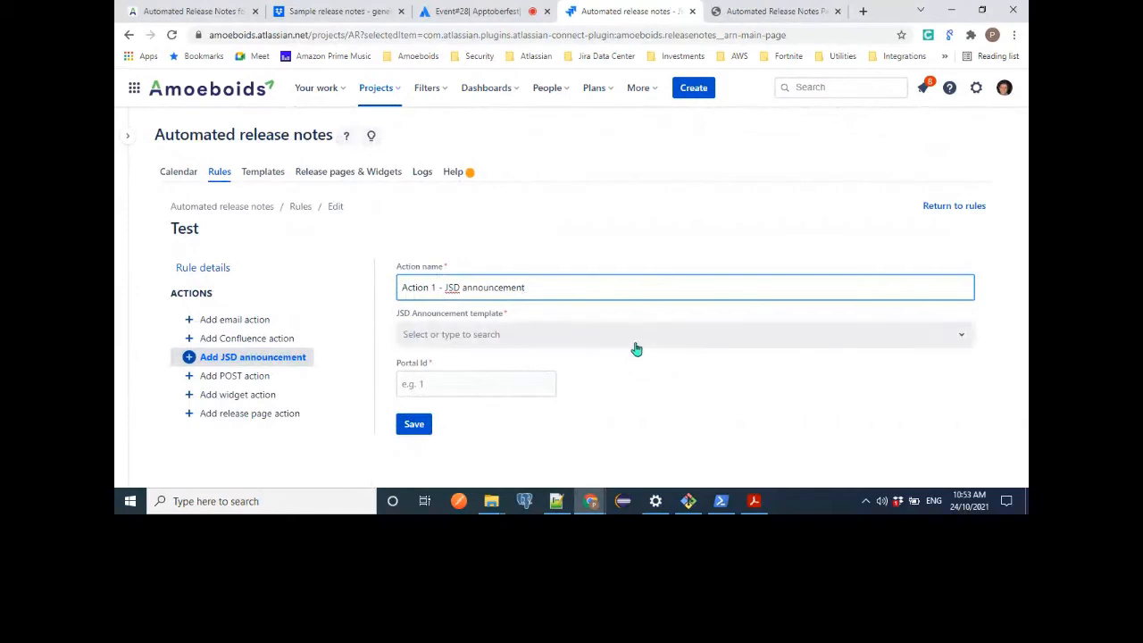
left_click(499, 338)
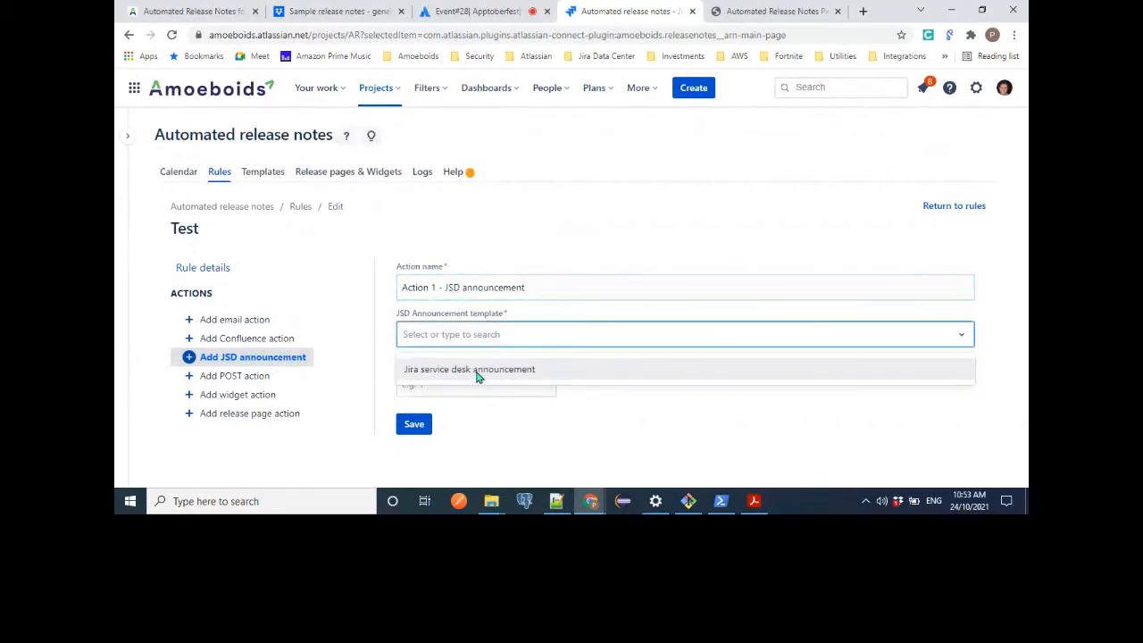
left_click(477, 370)
left_click(472, 382)
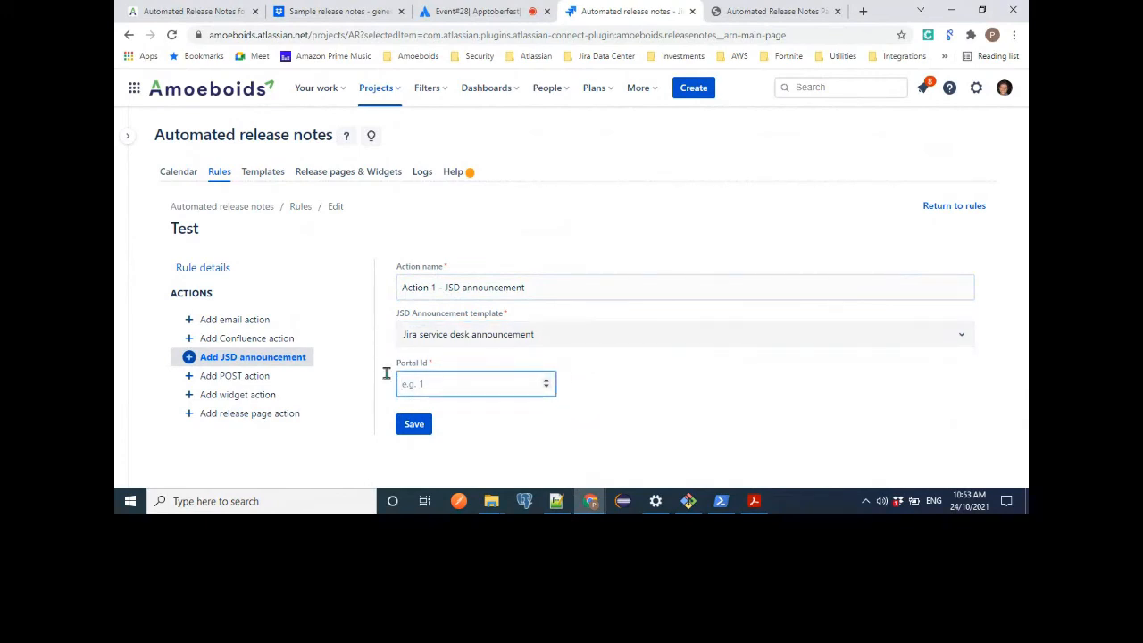
Start a new POST action for the Test rule and examine its available template types.
left_click(249, 381)
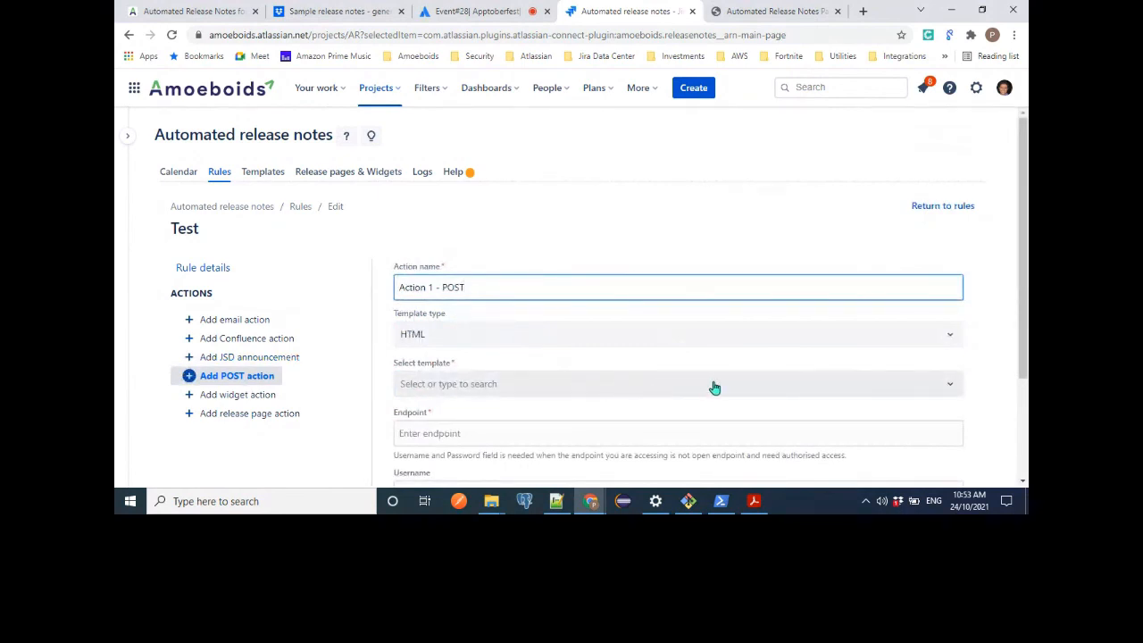
scroll(715, 388, "down", 2)
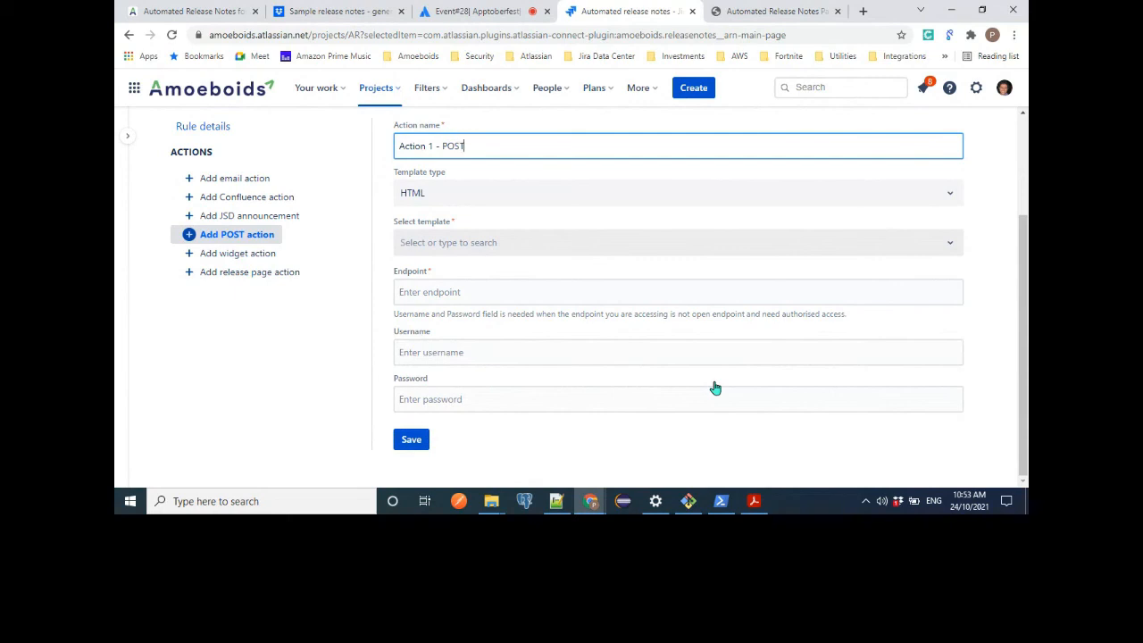
left_click(568, 294)
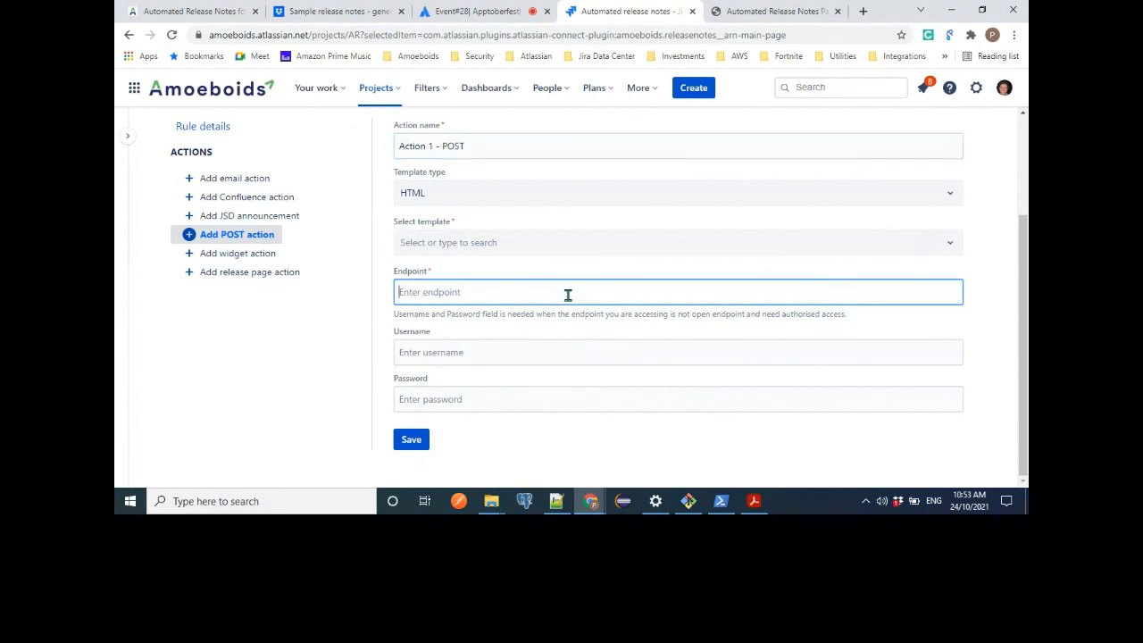
left_click(426, 198)
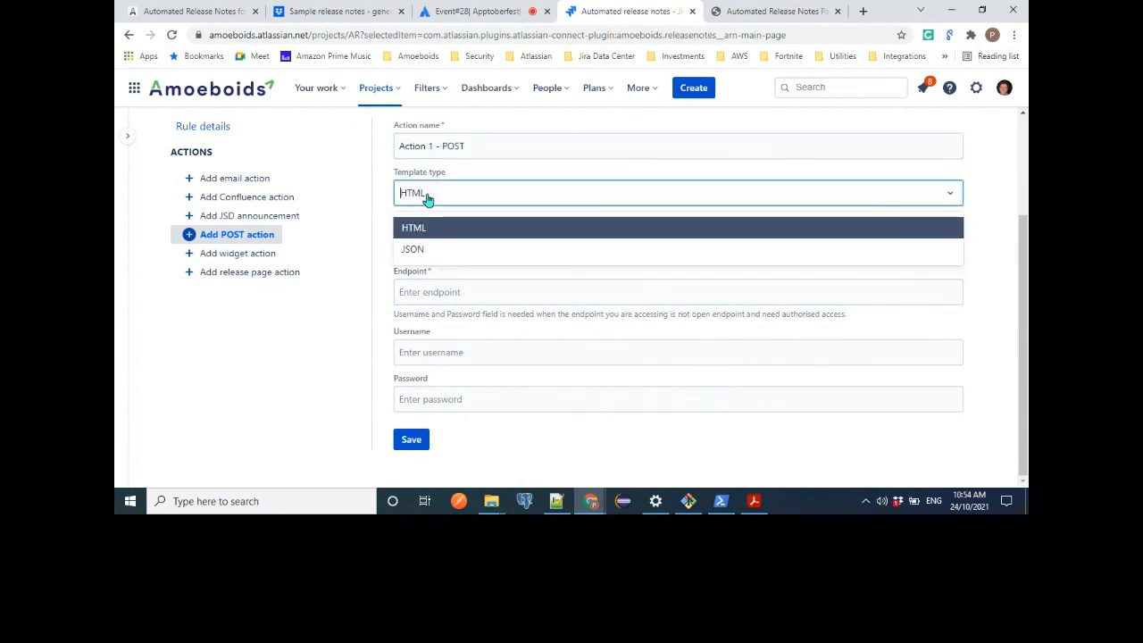
left_click(380, 202)
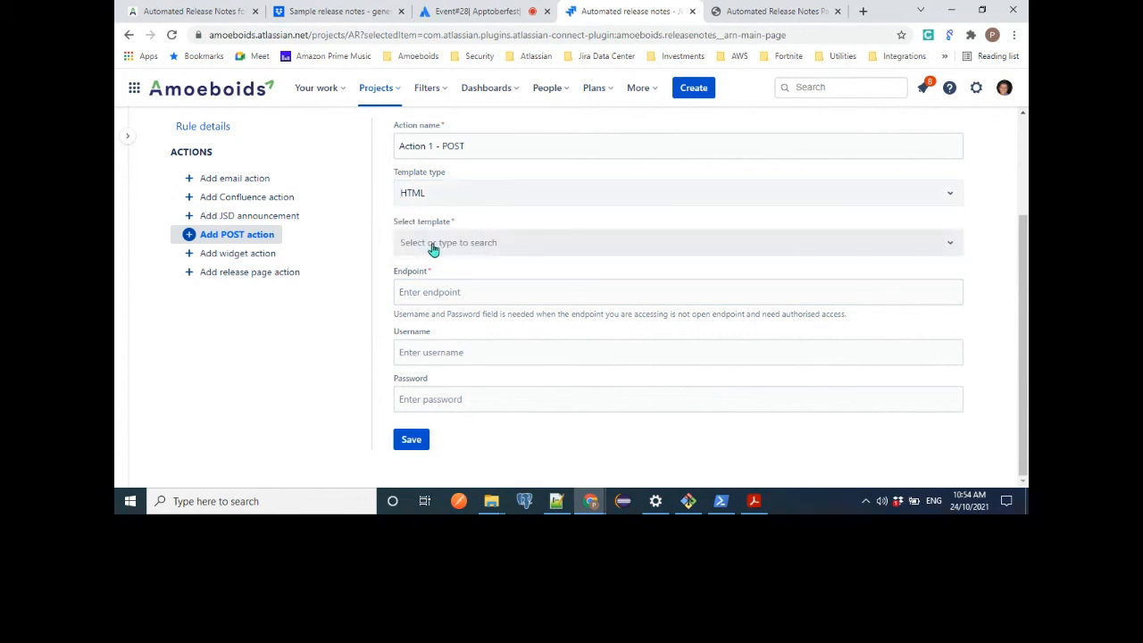
Examine the POST action's endpoint setting and its optional username and password fields.
left_click(416, 292)
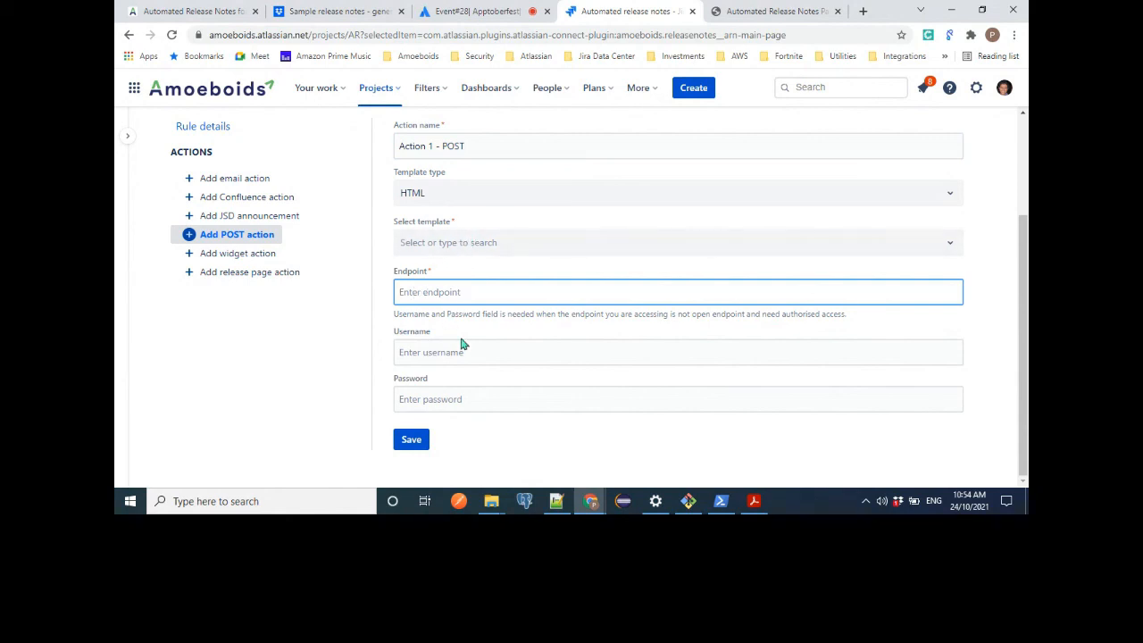
left_click(425, 355)
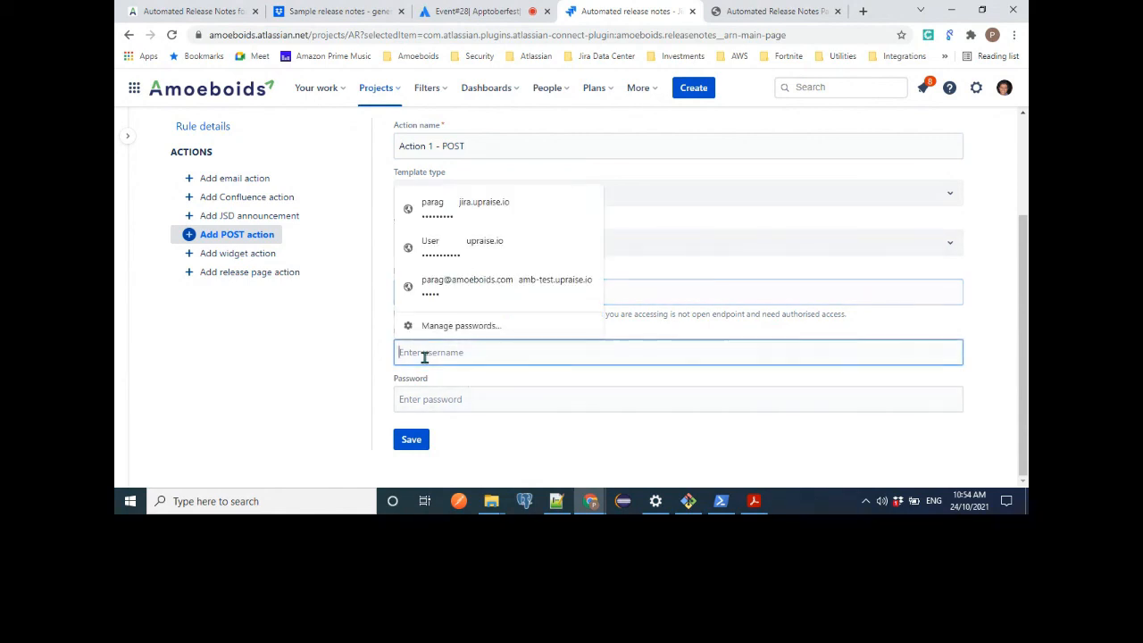
left_click(416, 401)
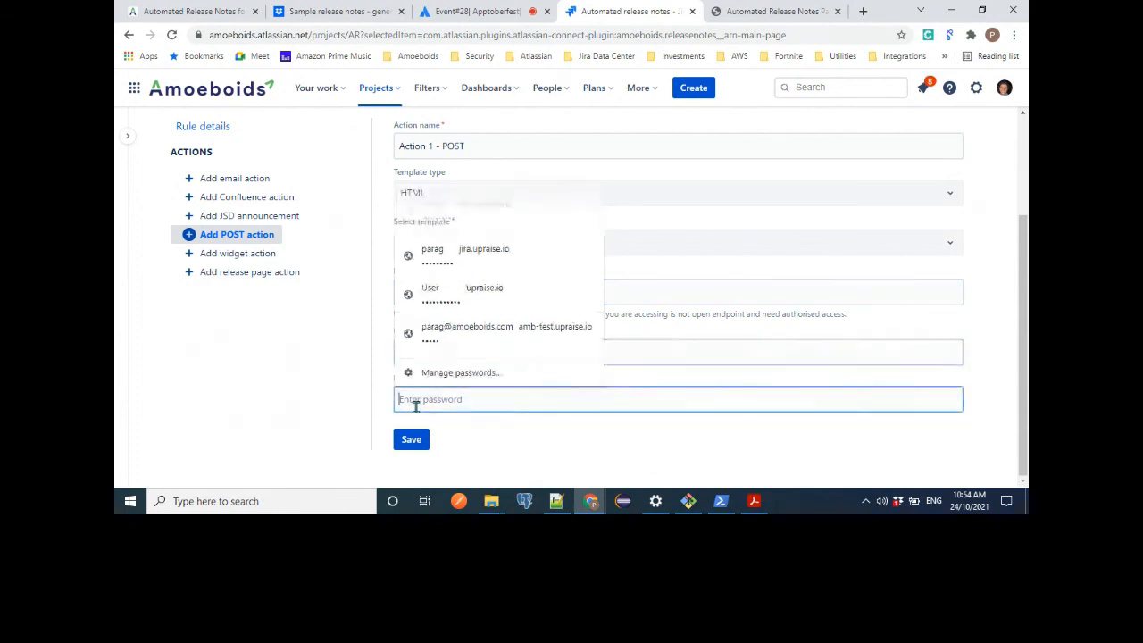
left_click(378, 355)
left_click(428, 296)
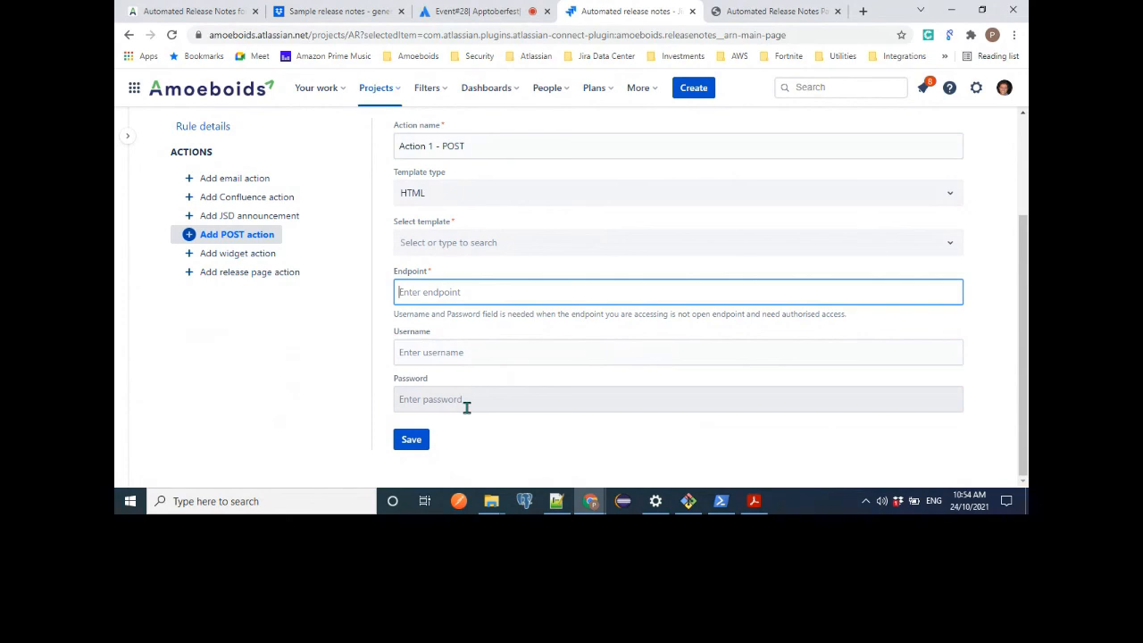
Start a new widget action for the Test rule and browse the What's new widget as an example of published release notes.
left_click(250, 256)
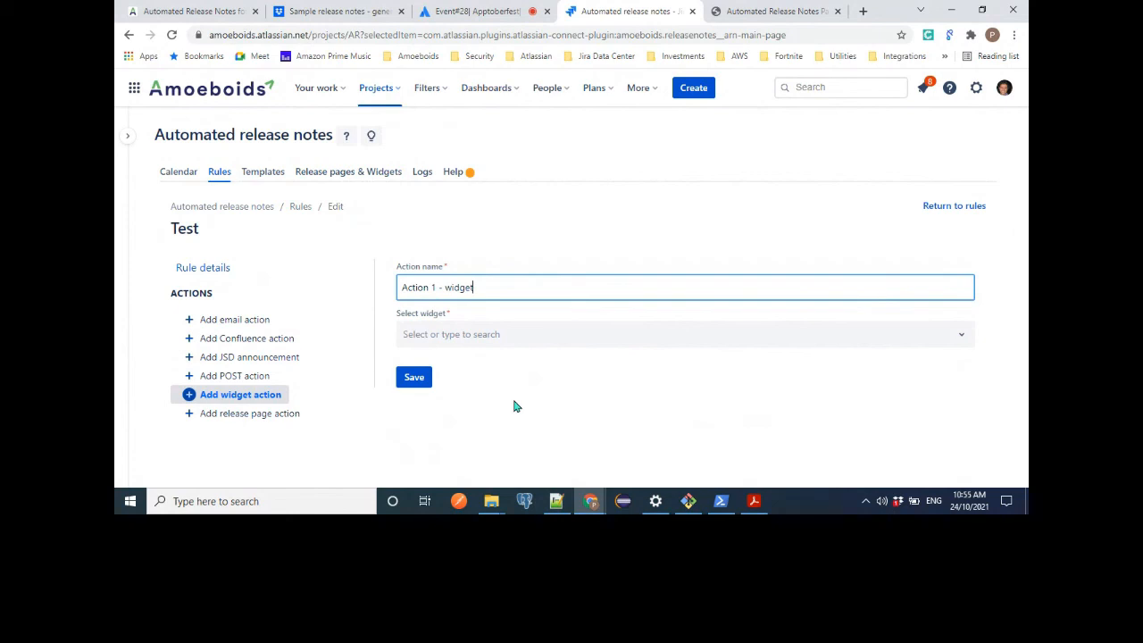
left_click(371, 138)
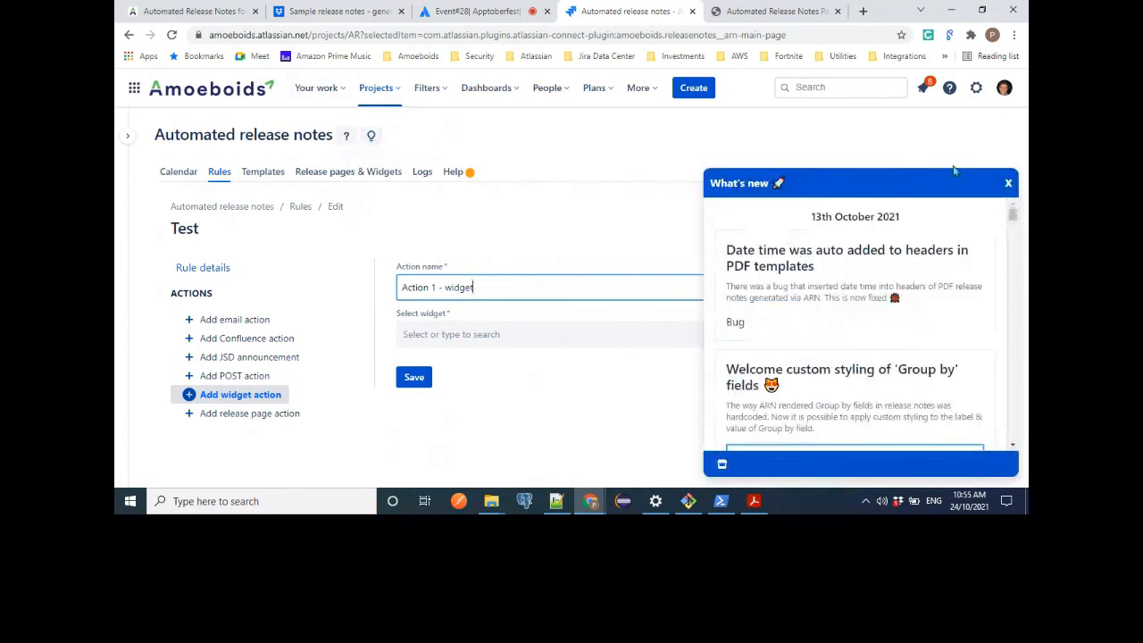
left_click(768, 440)
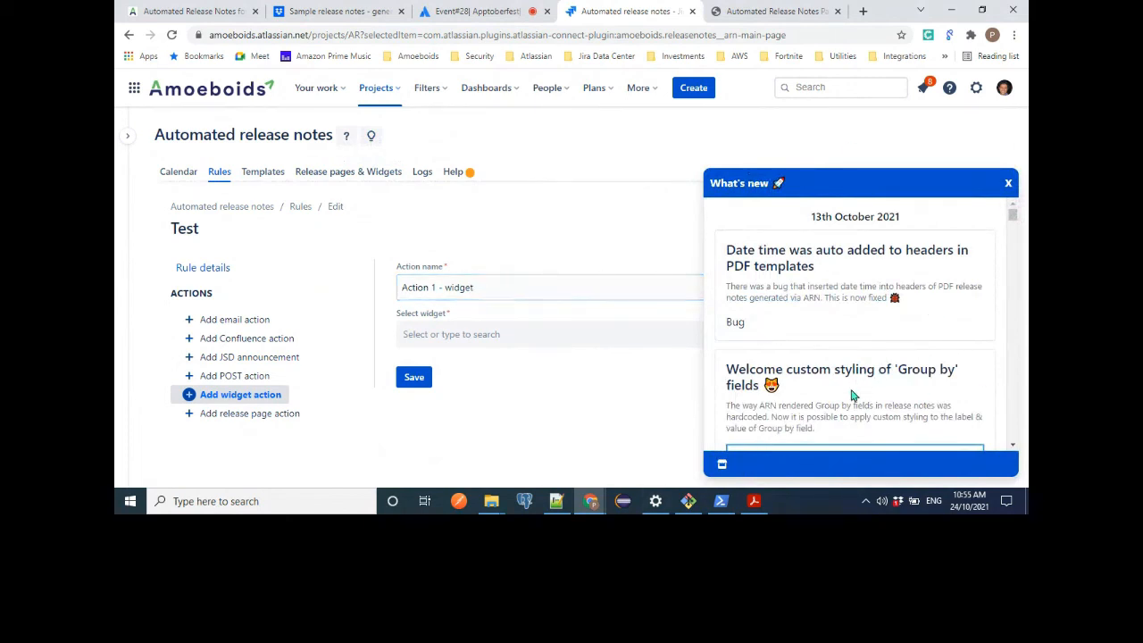
scroll(853, 396, "down", 5)
scroll(853, 396, "up", 5)
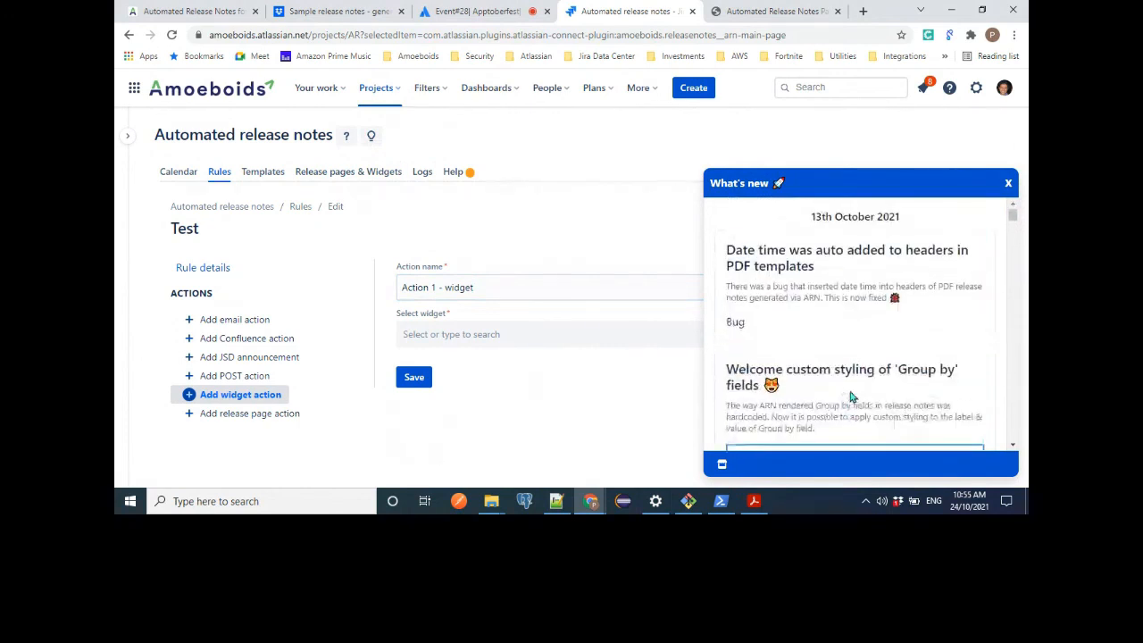
scroll(865, 344, "down", 5)
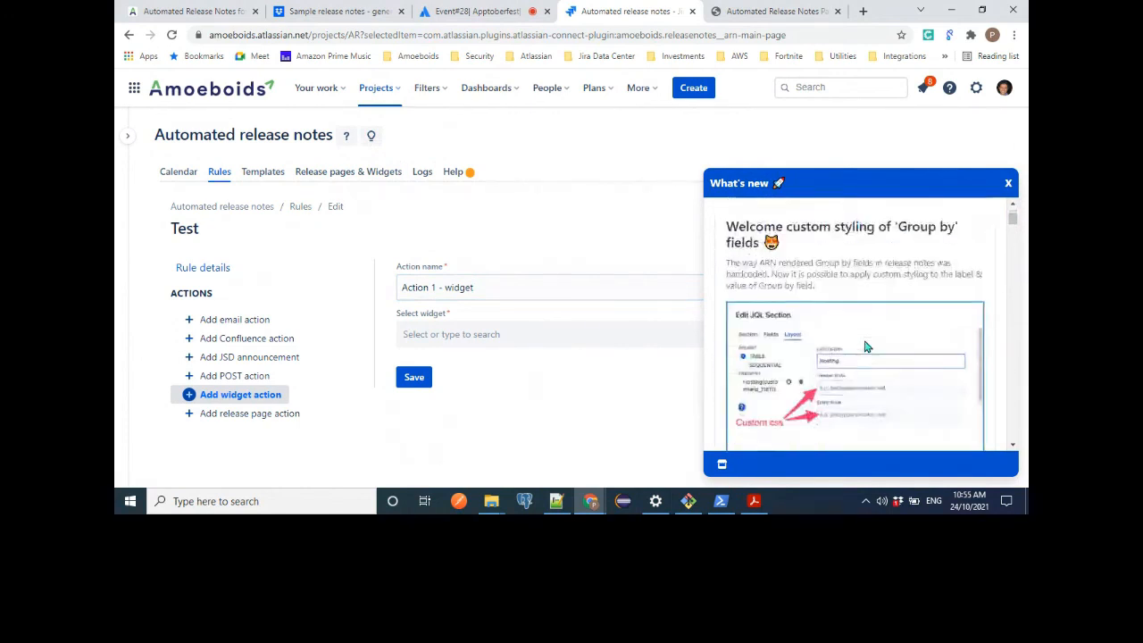
scroll(865, 347, "down", 1)
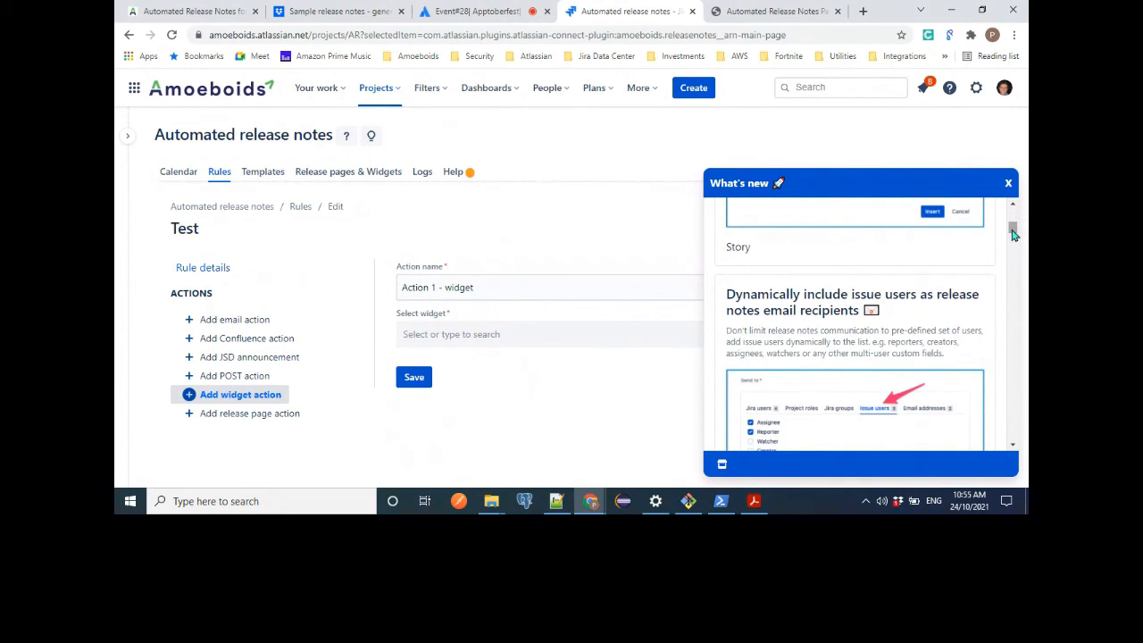
left_click_drag(1013, 234, 1013, 211)
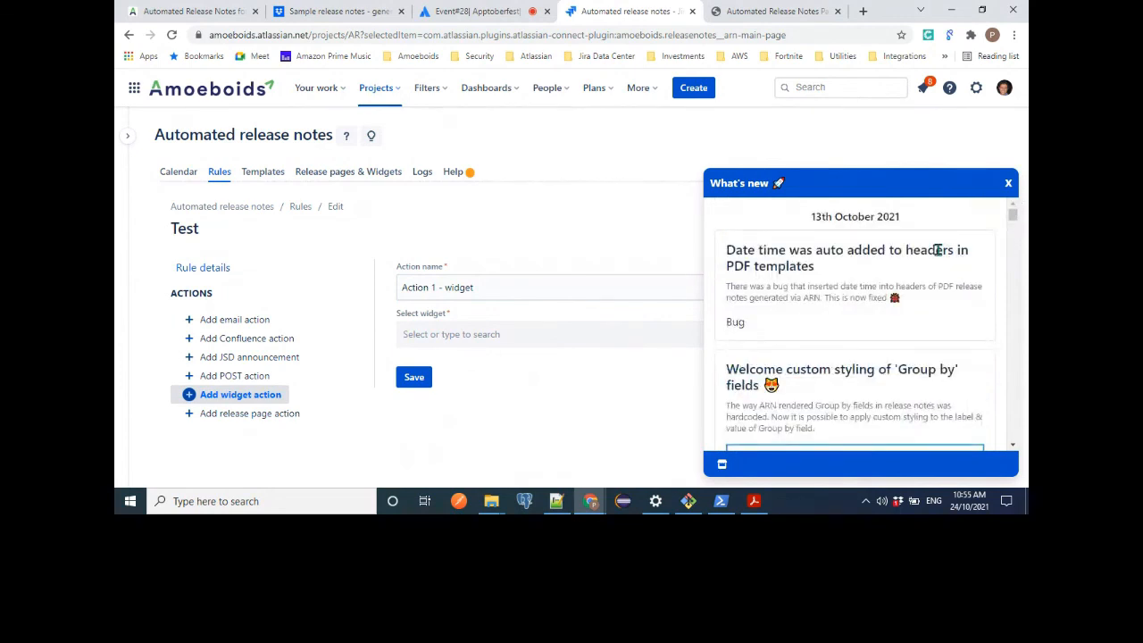
scroll(938, 252, "down", 3)
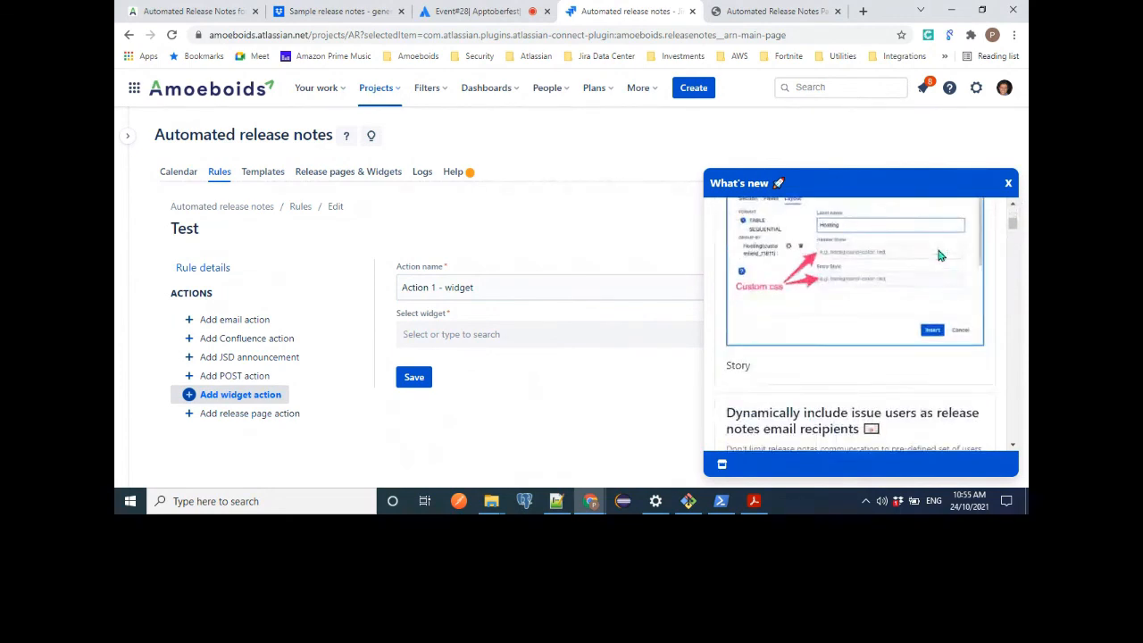
left_click(1008, 181)
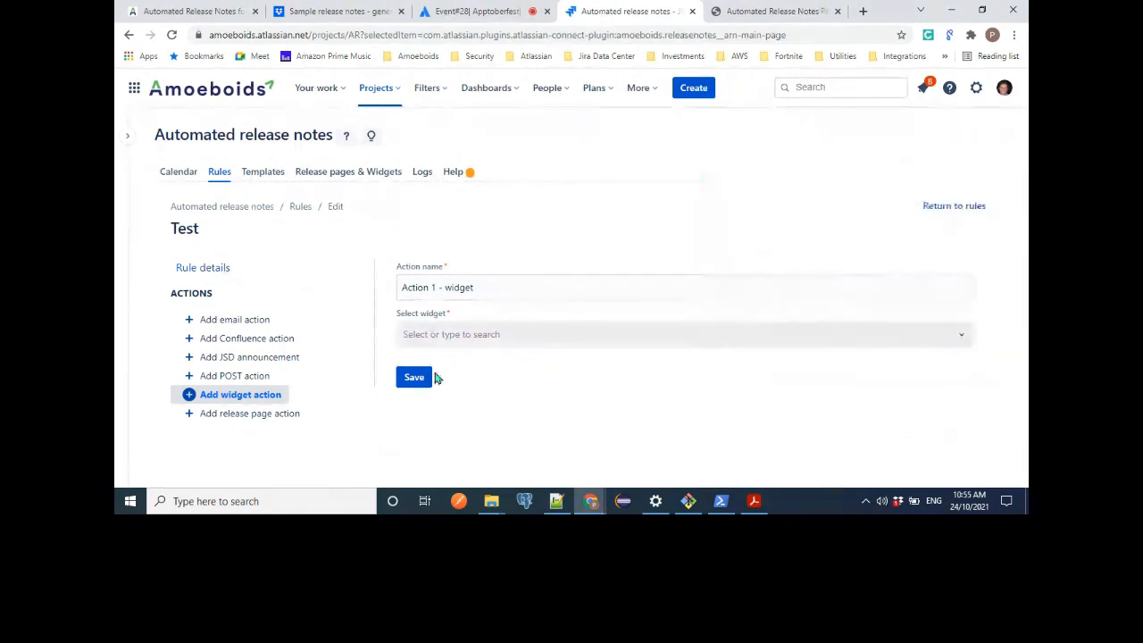
Start a new release page action for the Test rule and examine the project's existing release pages and widgets.
left_click(266, 422)
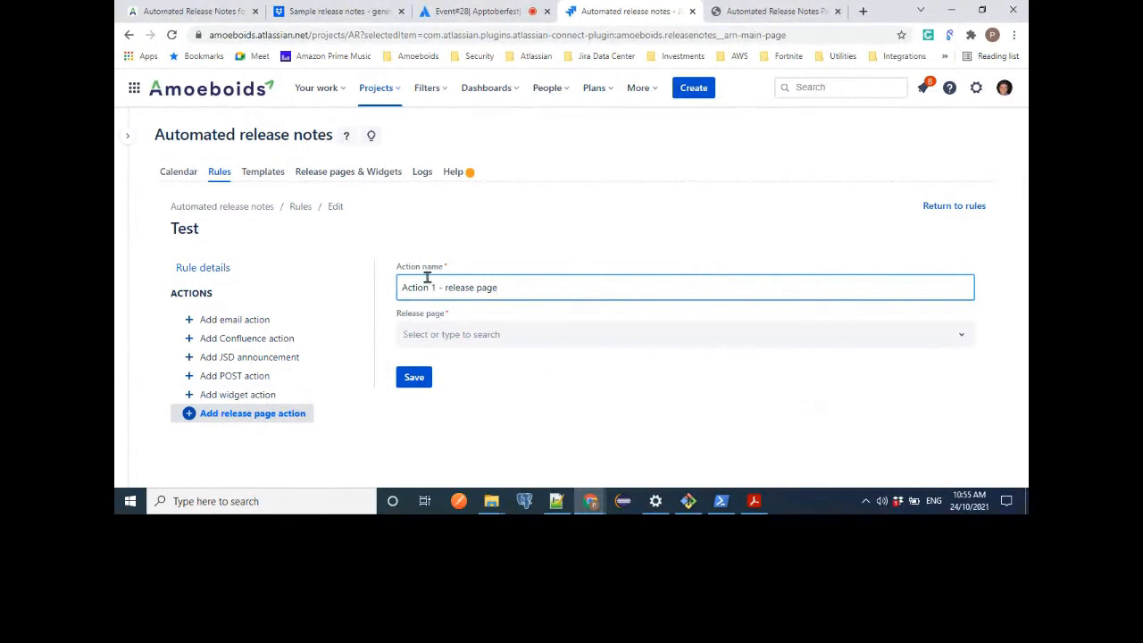
left_click(362, 179)
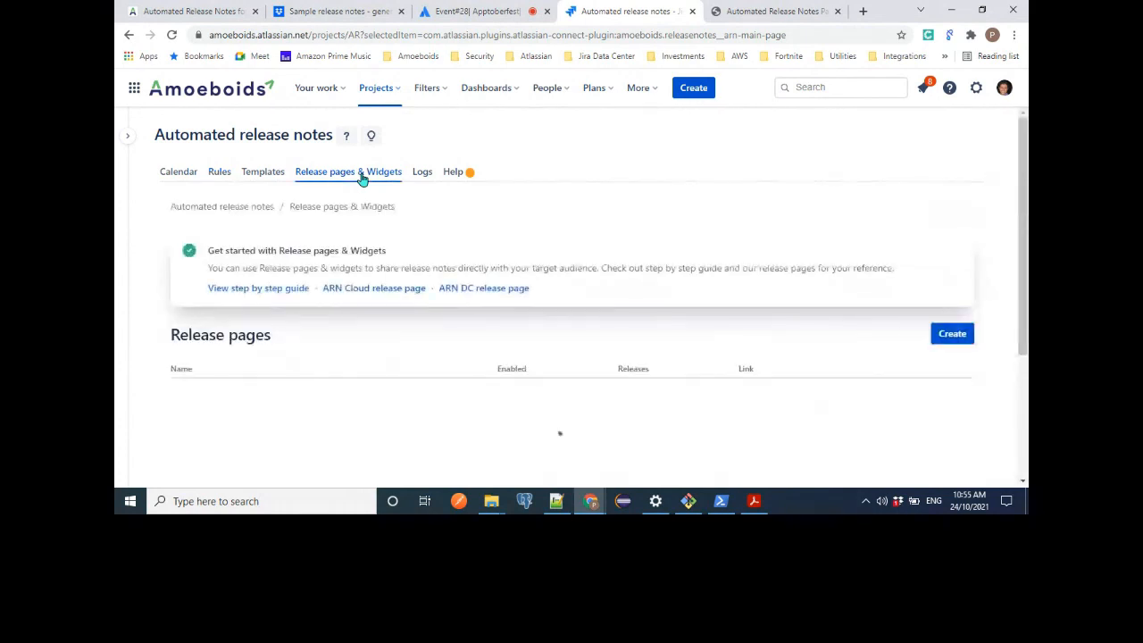
scroll(448, 284, "down", 2)
scroll(448, 284, "down", 2)
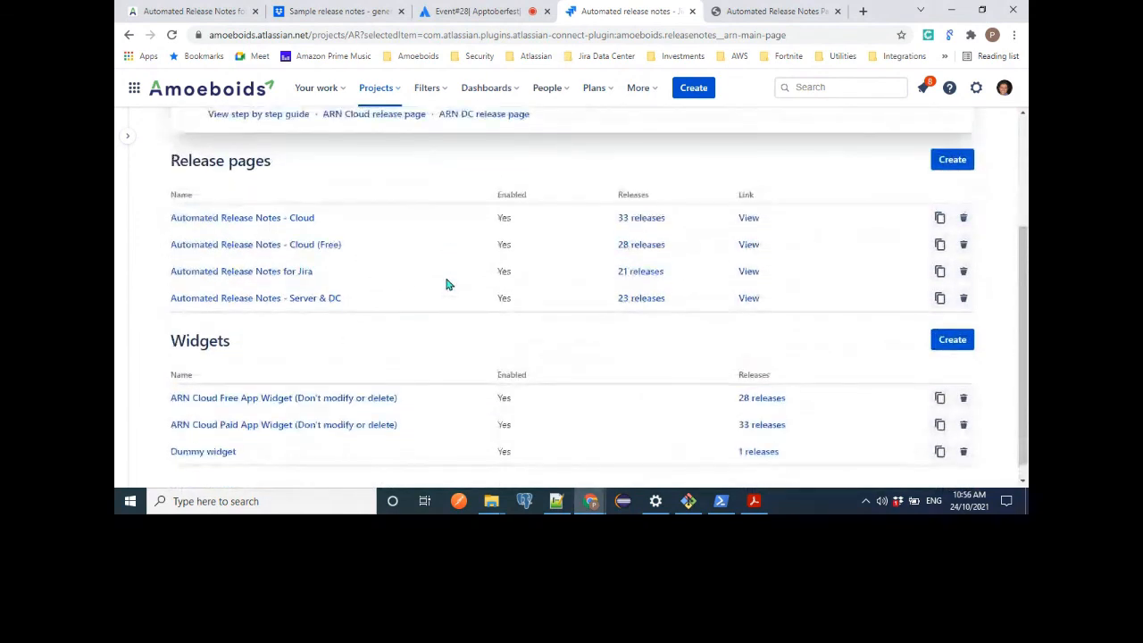
scroll(448, 284, "up", 1)
scroll(449, 284, "up", 1)
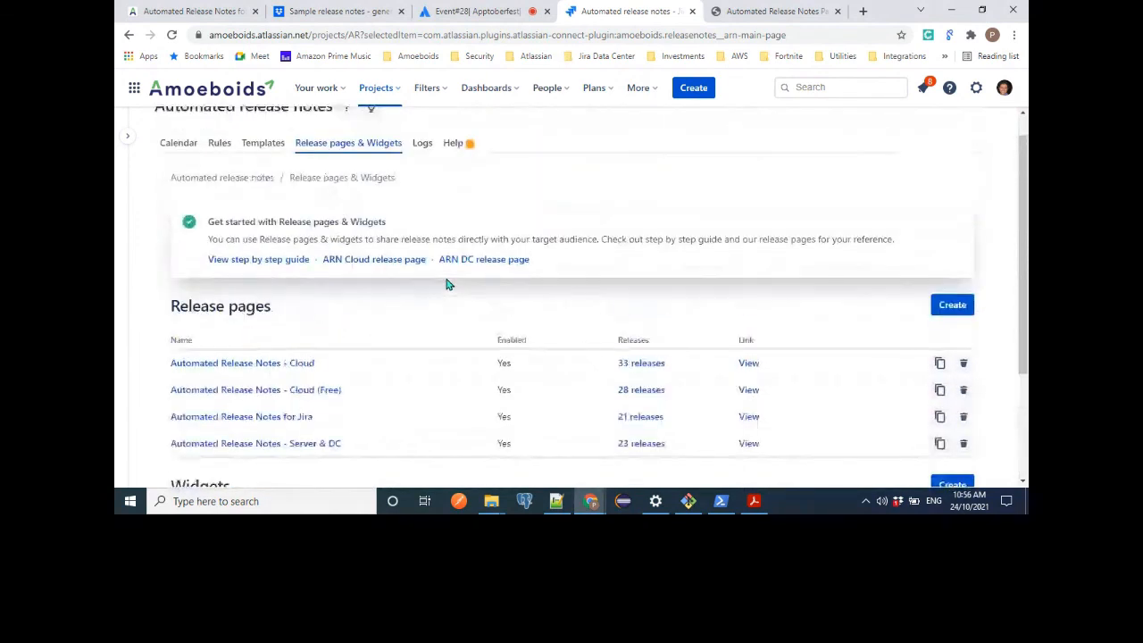
Open the ARN Cloud Free App Widget for editing and examine its details, launcher and color settings.
scroll(449, 284, "up", 1)
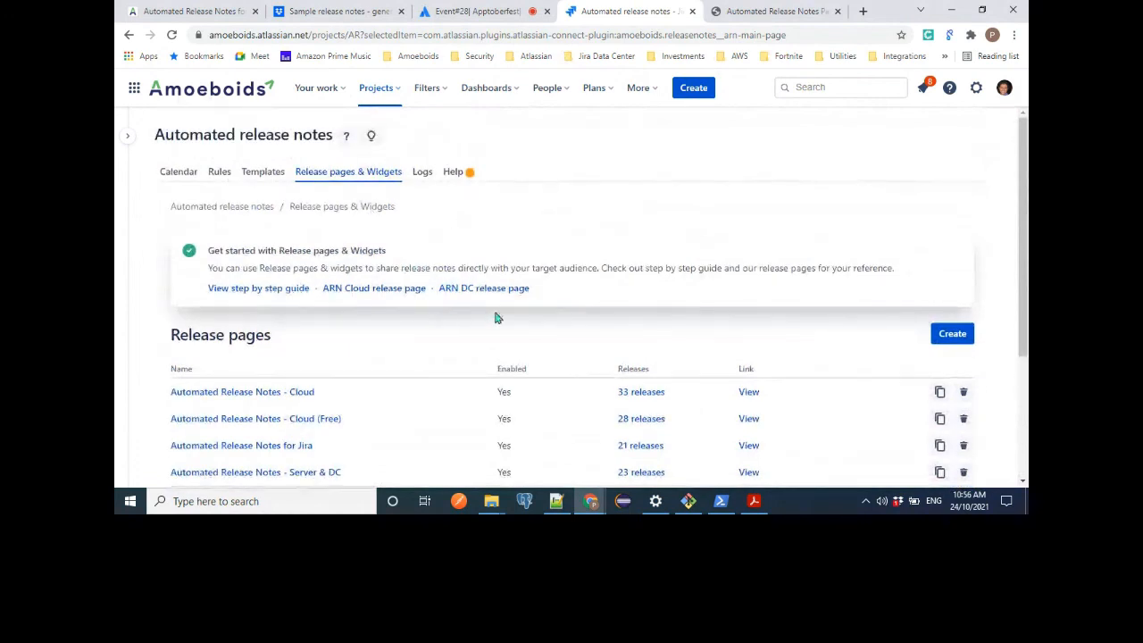
scroll(587, 316, "down", 1)
scroll(587, 317, "down", 1)
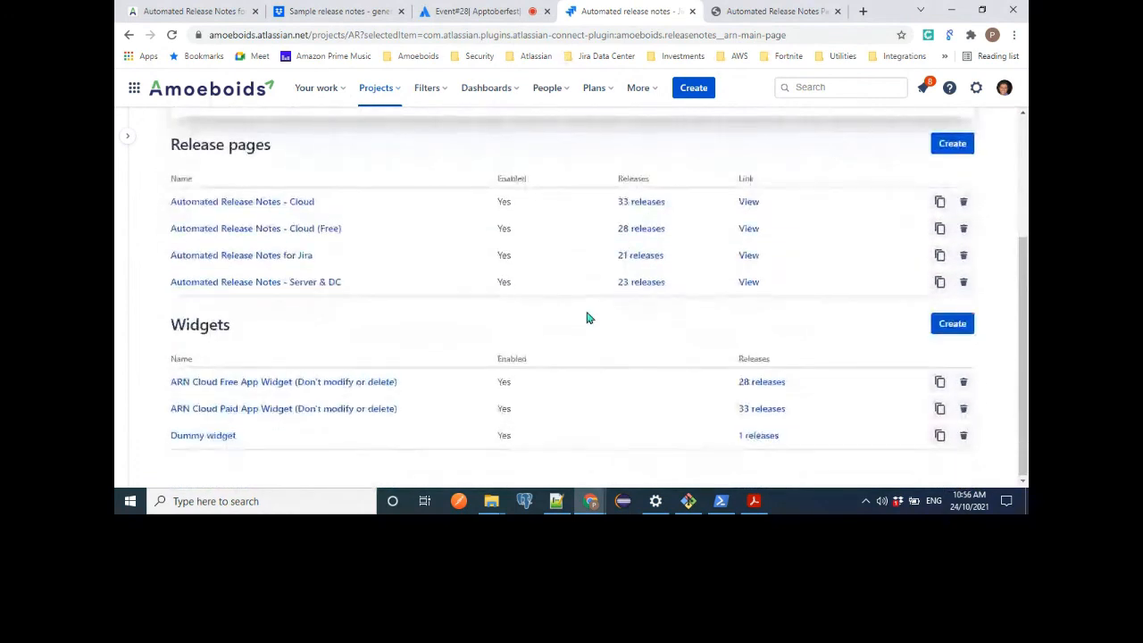
left_click(247, 386)
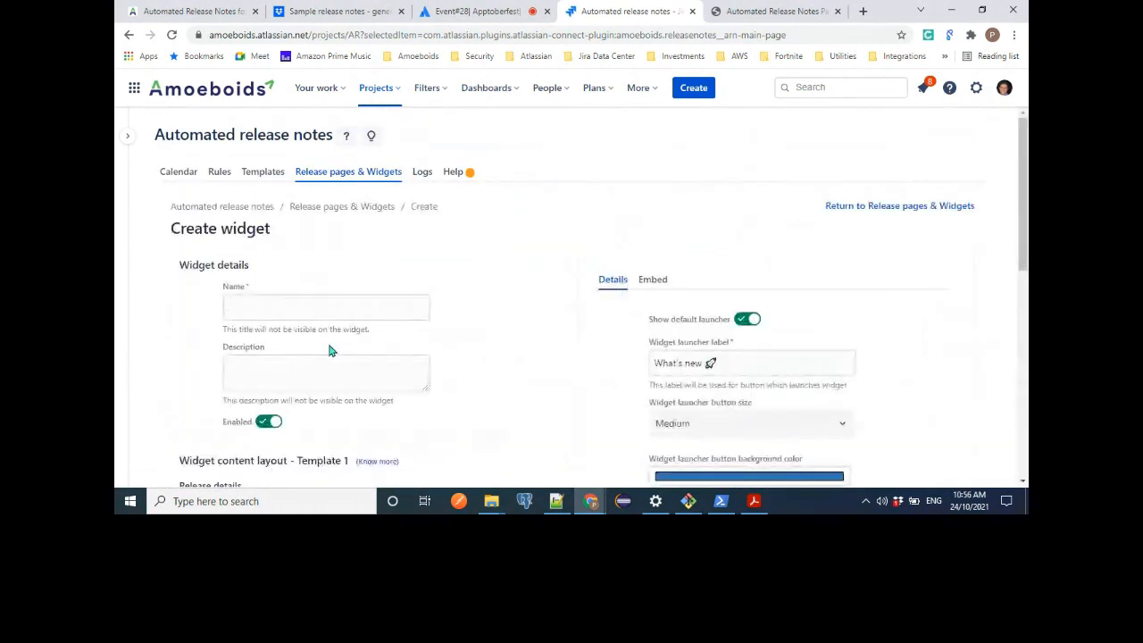
scroll(424, 383, "down", 2)
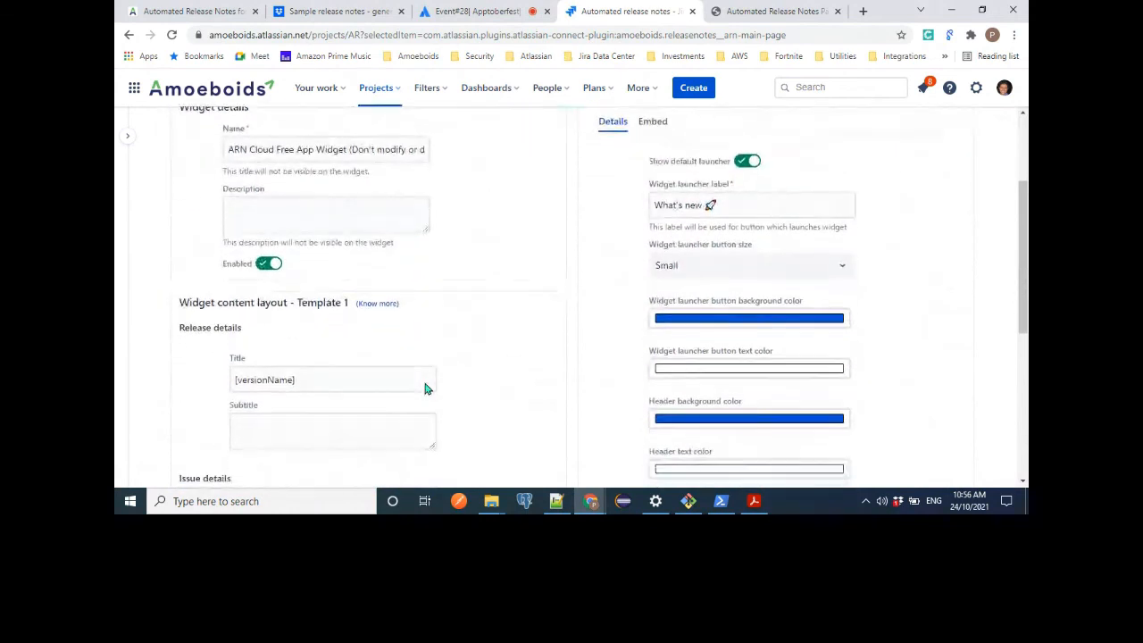
scroll(424, 388, "up", 2)
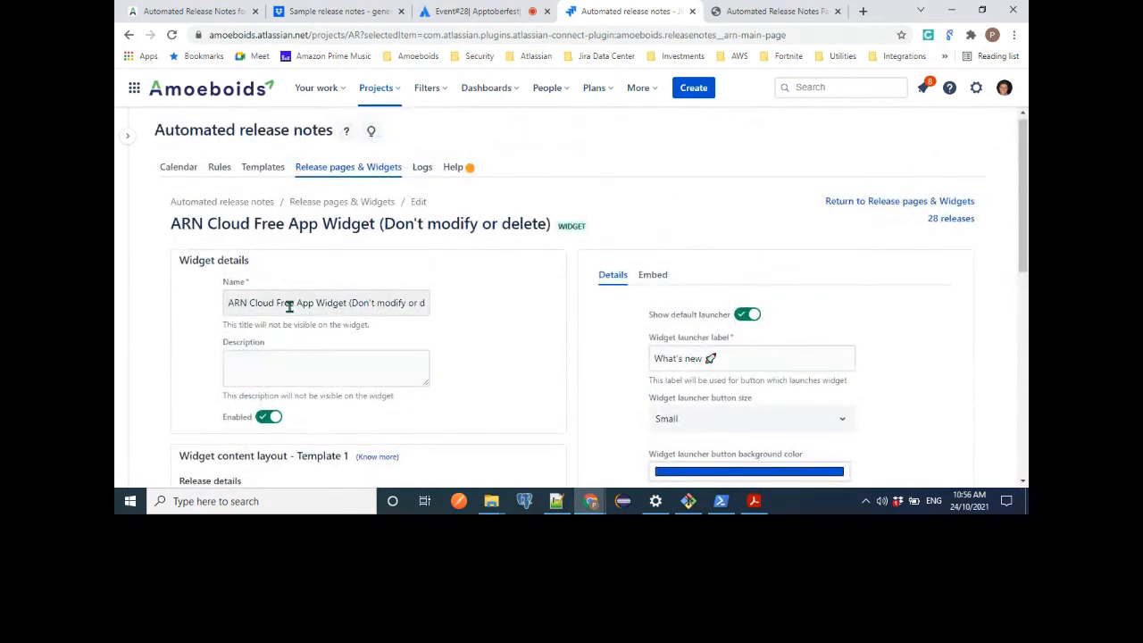
scroll(301, 347, "down", 1)
scroll(300, 347, "down", 2)
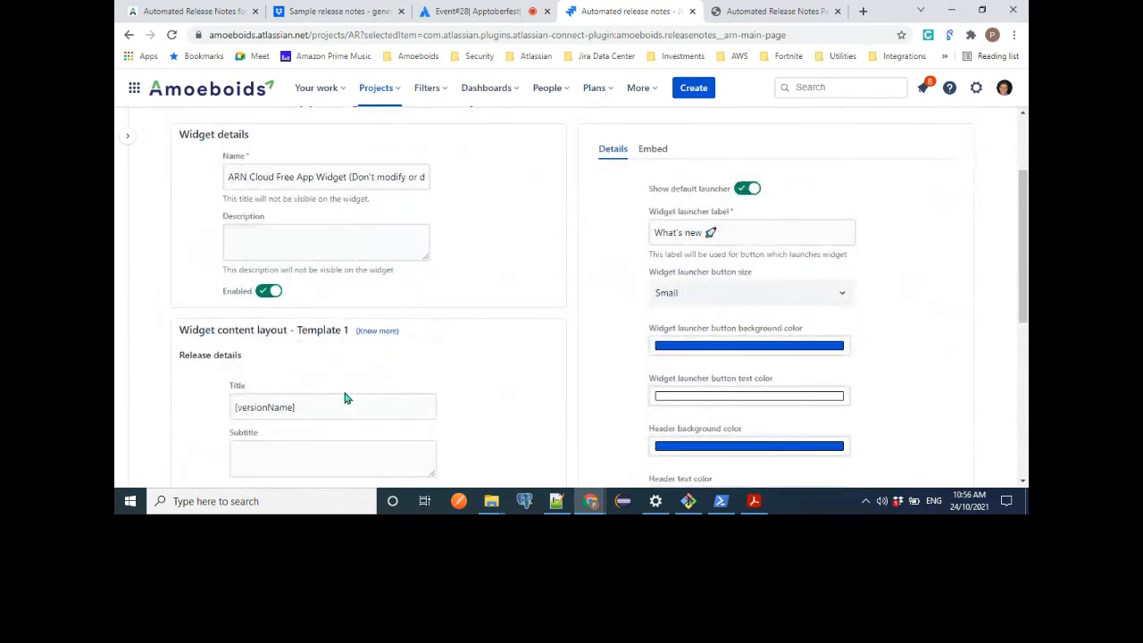
scroll(342, 387, "down", 1)
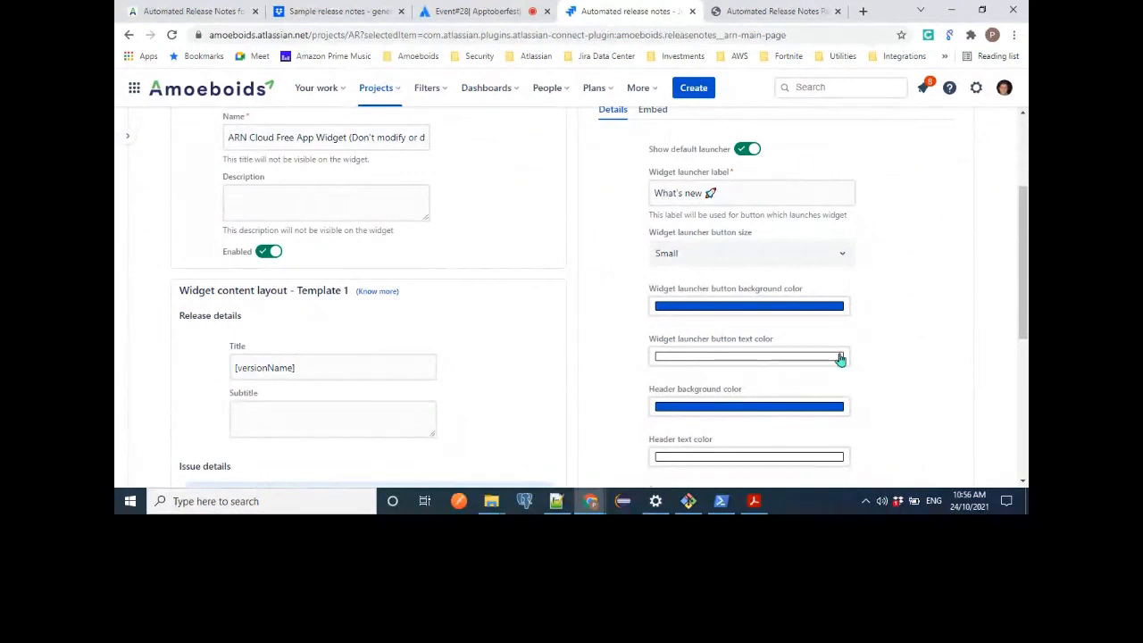
scroll(872, 362, "down", 1)
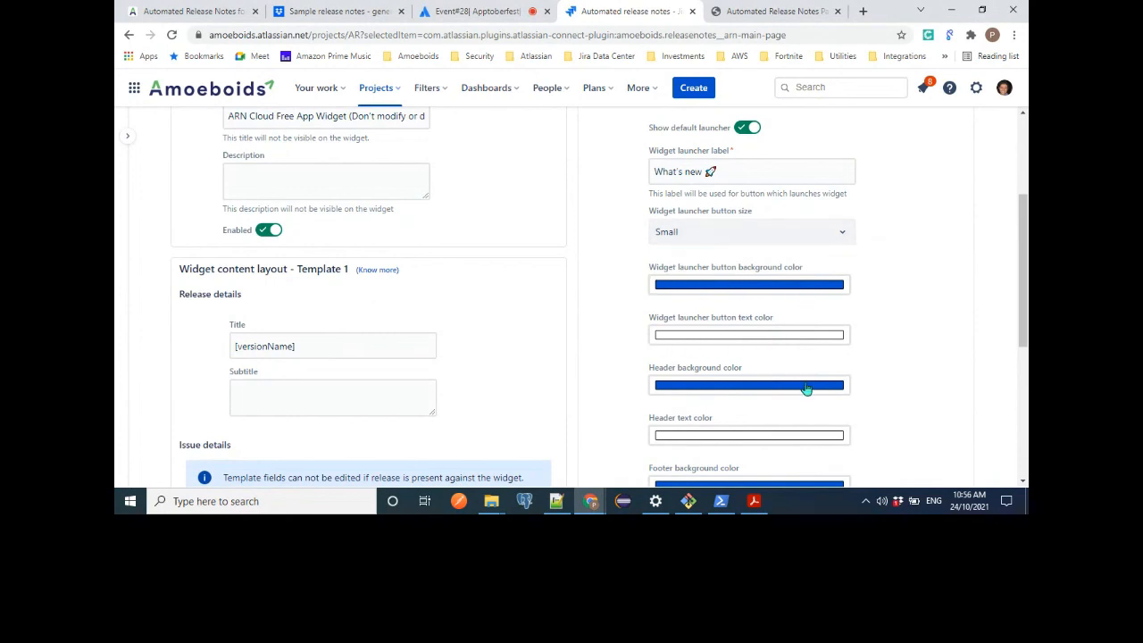
scroll(807, 389, "down", 2)
scroll(806, 389, "up", 3)
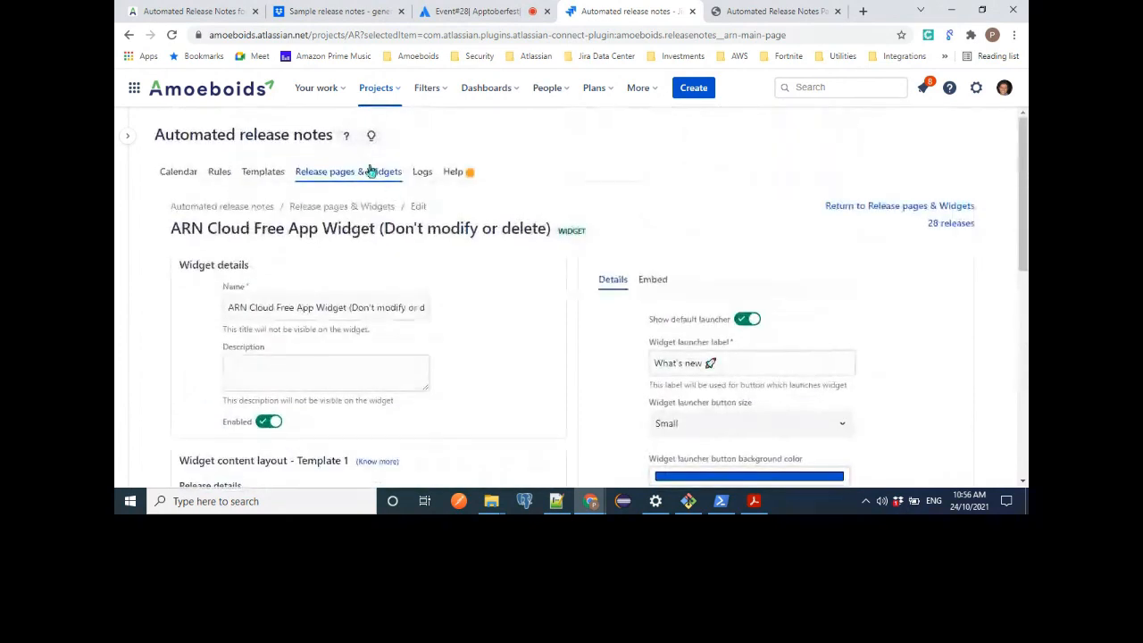
Open the What's new widget, browse its published release notes and close it.
left_click(373, 136)
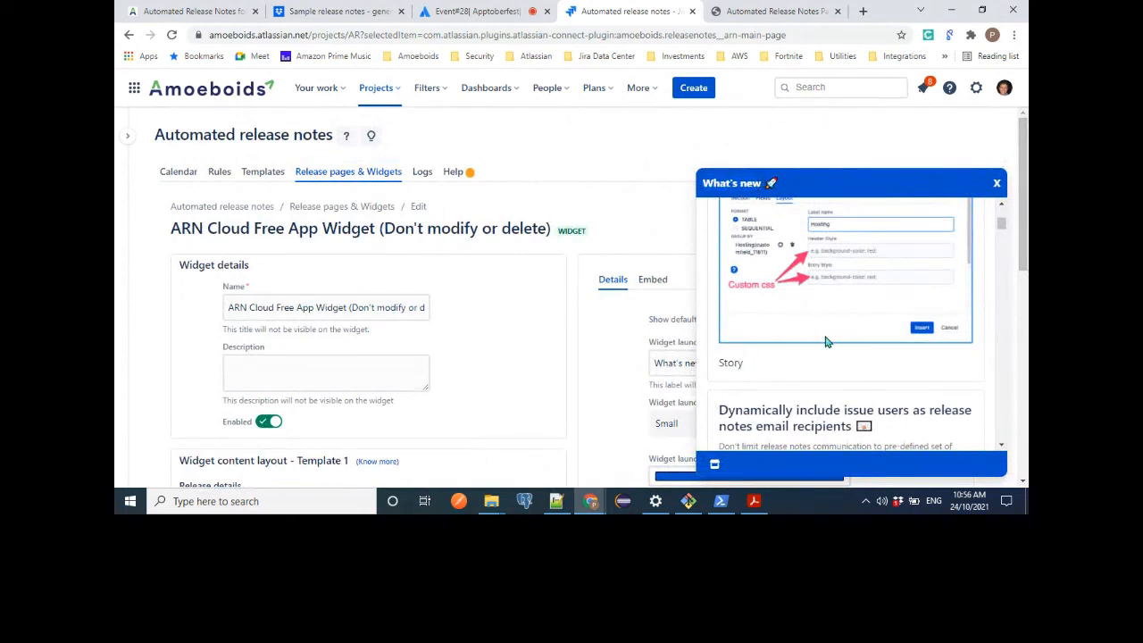
scroll(825, 336, "down", 5)
scroll(825, 336, "down", 2)
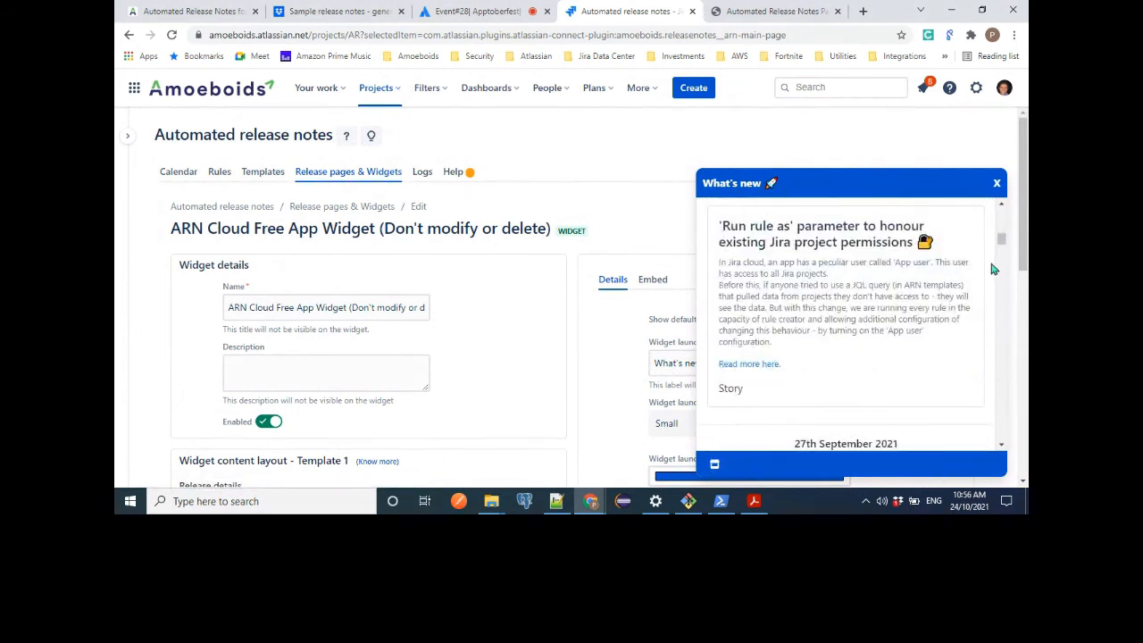
left_click(996, 184)
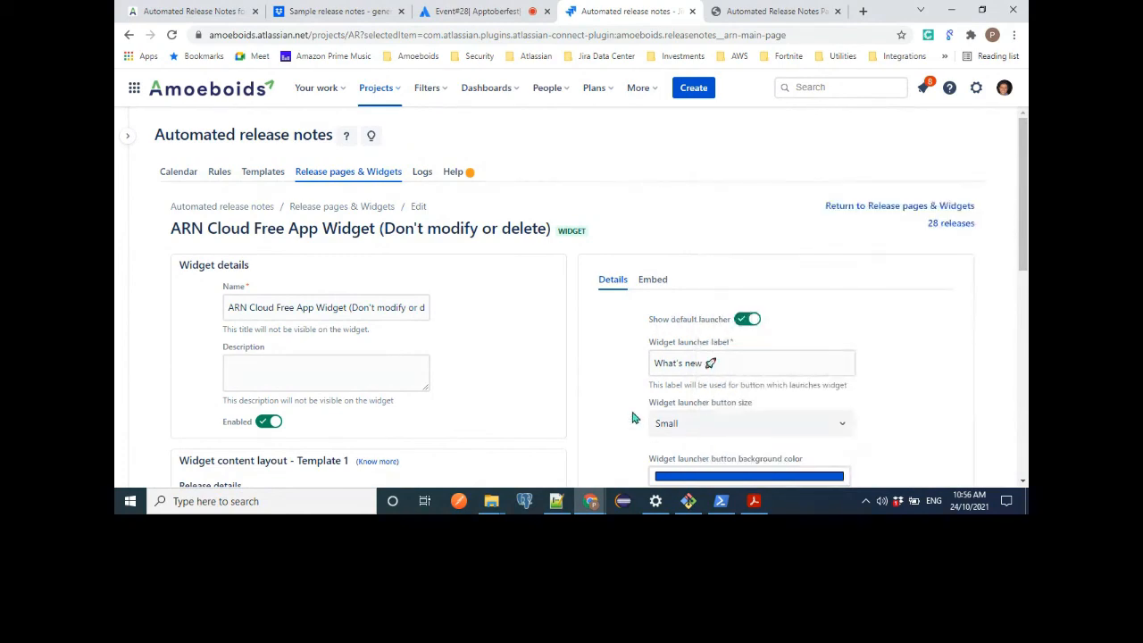
Show the widget's embed code and highlight the whole script for inspection.
scroll(705, 437, "down", 2)
scroll(691, 178, "up", 1)
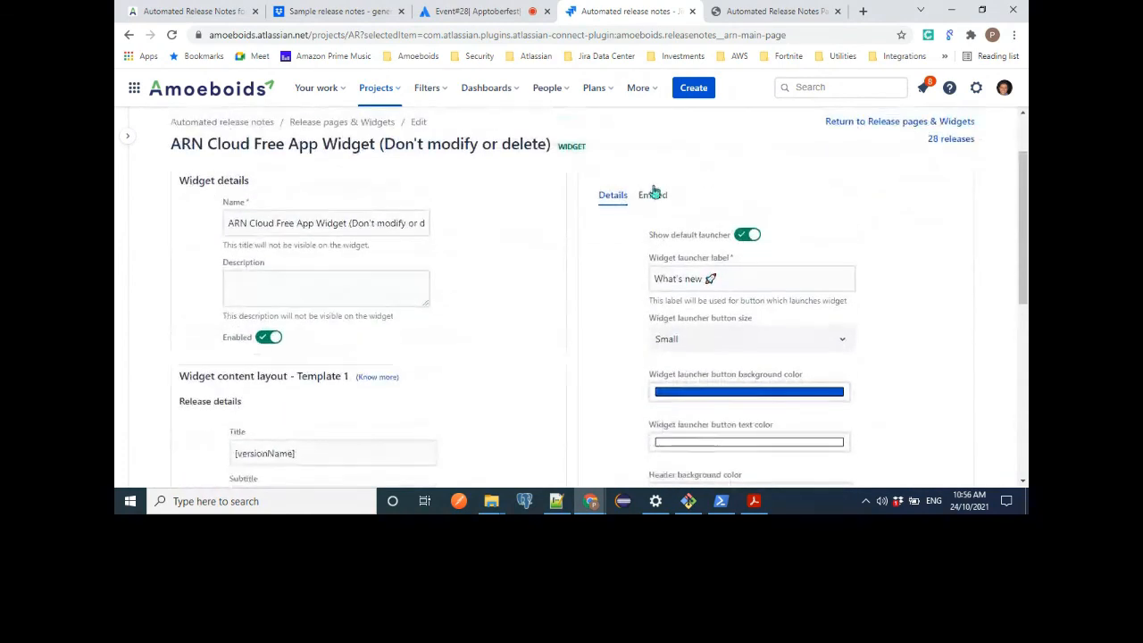
left_click(652, 194)
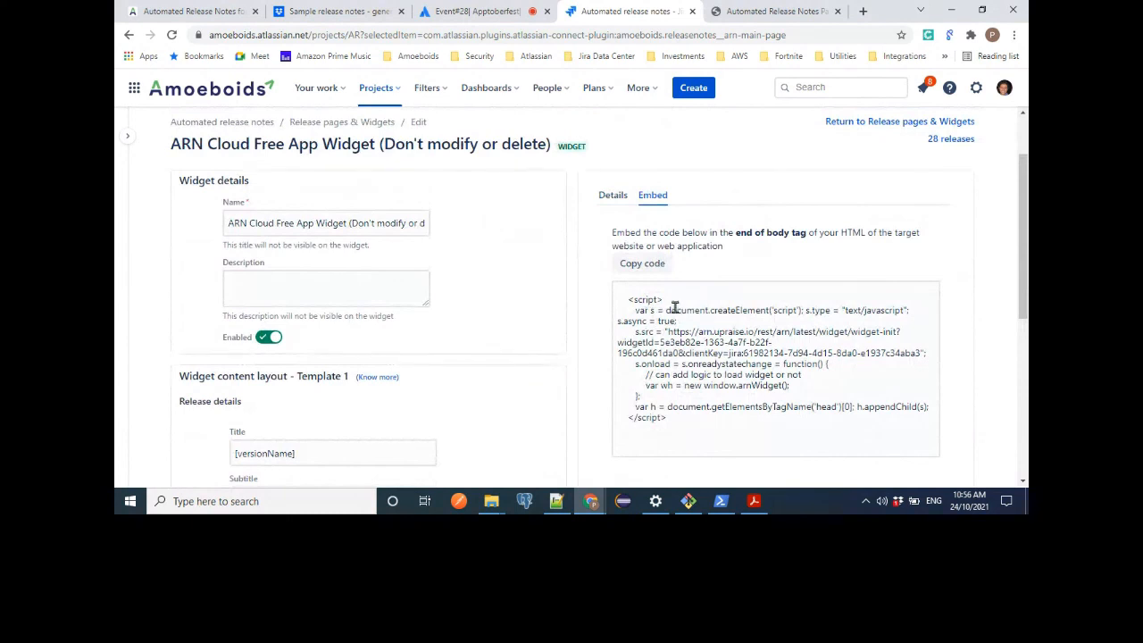
left_click(639, 335)
key("ctrl+a")
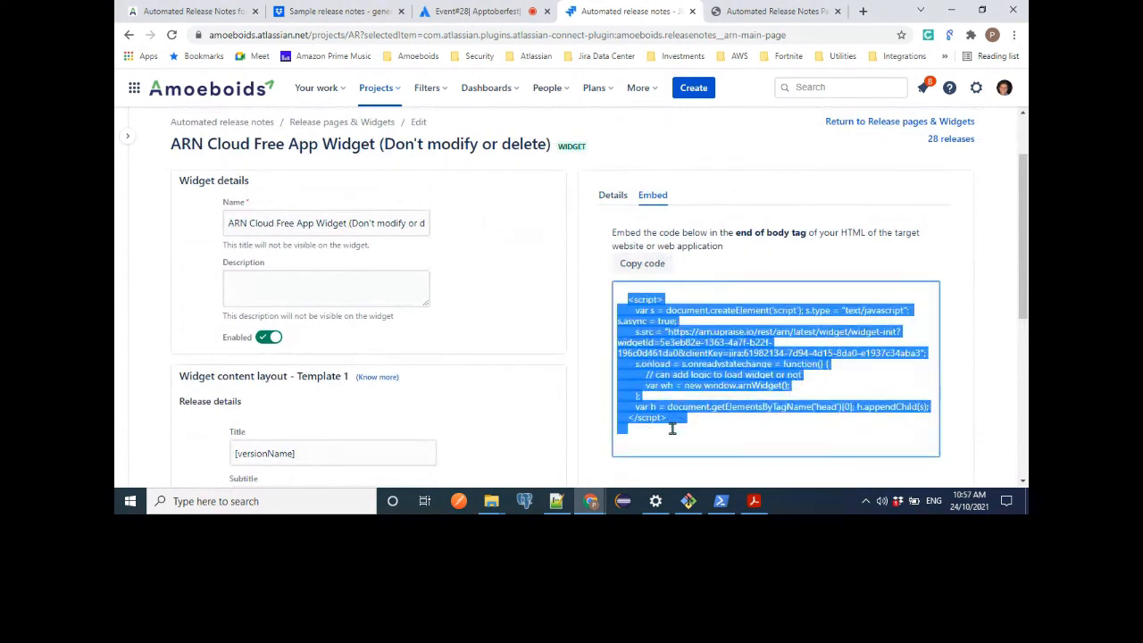
left_click(678, 426)
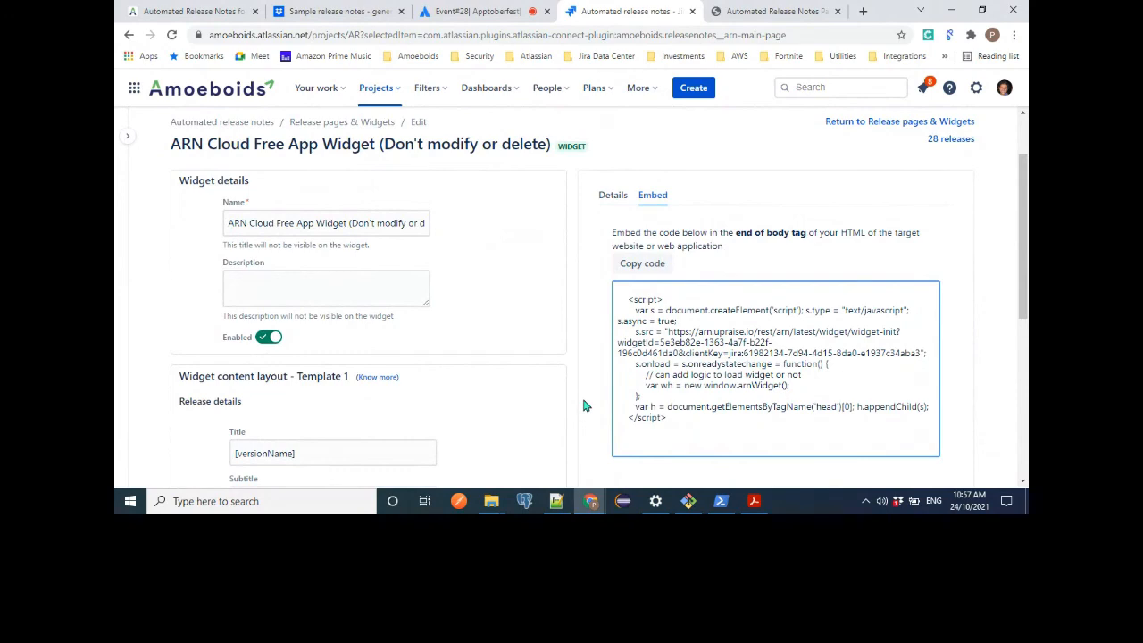
Bring up the What's new widget again as an example of the embedded script, then close it.
scroll(585, 406, "down", 2)
scroll(473, 232, "up", 2)
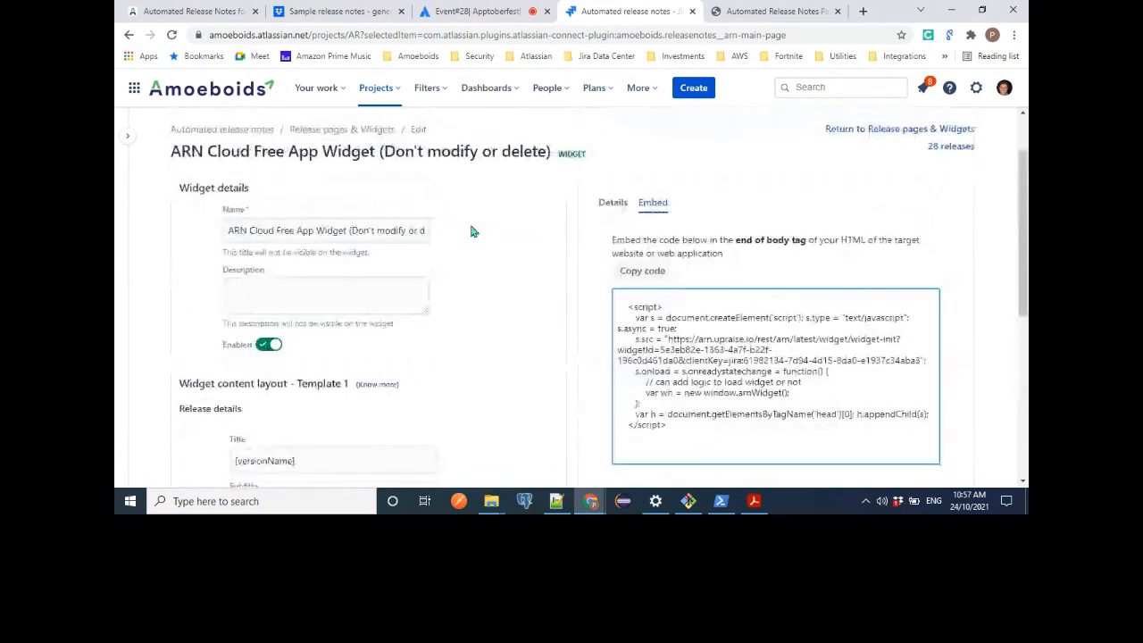
scroll(473, 232, "up", 1)
left_click(373, 137)
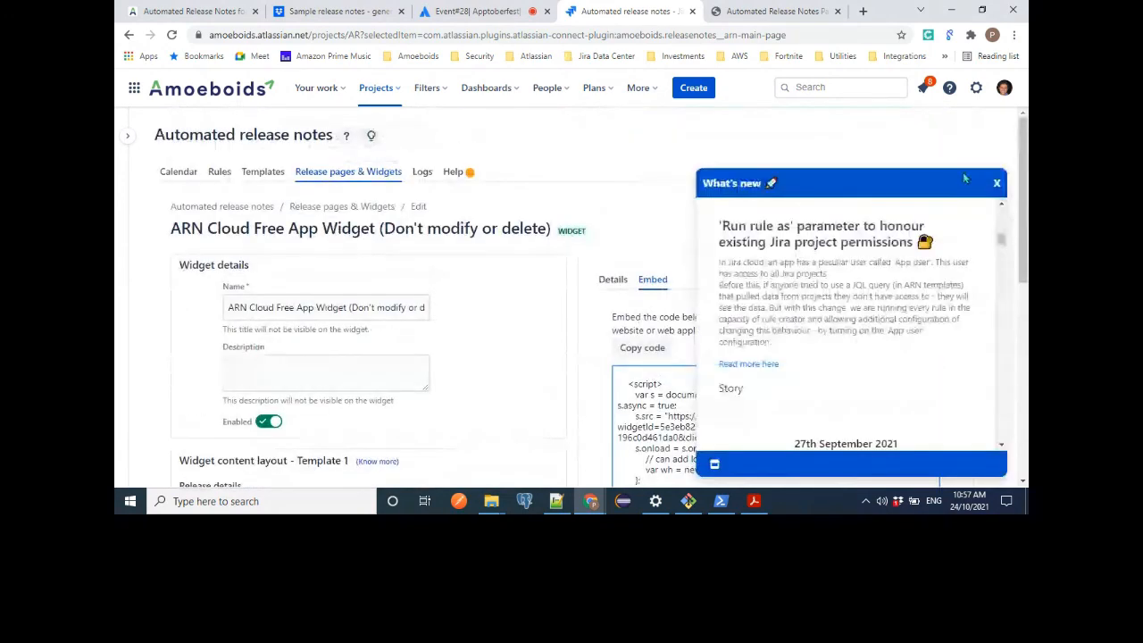
left_click(996, 186)
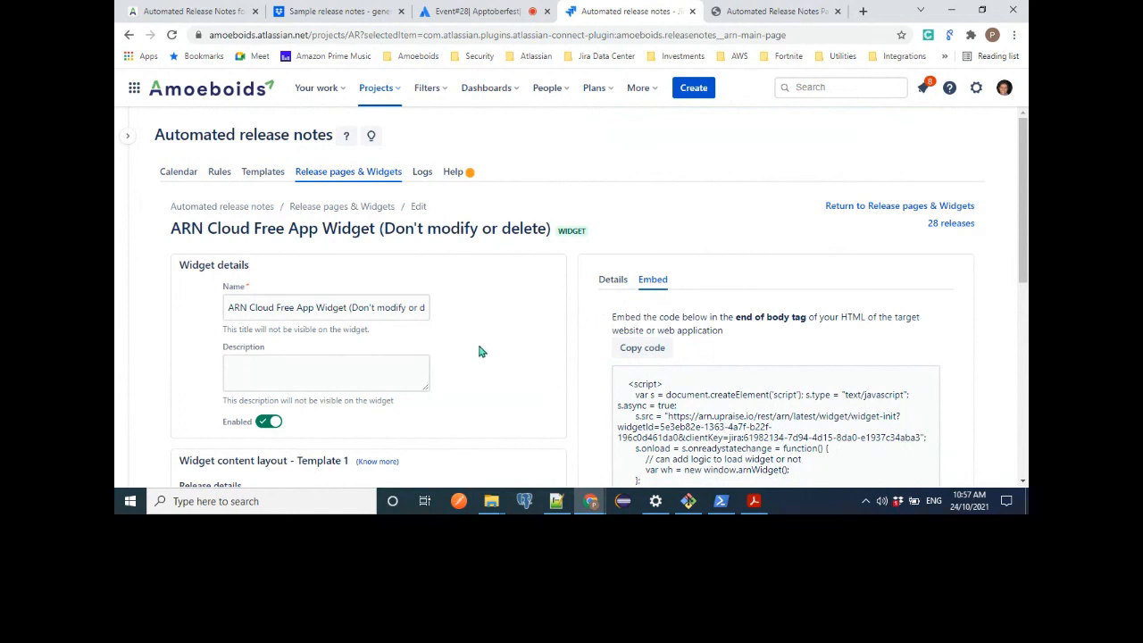
Examine the widget's content layout, including the release title, issue fields, JQL and ARN branding option.
scroll(478, 351, "down", 2)
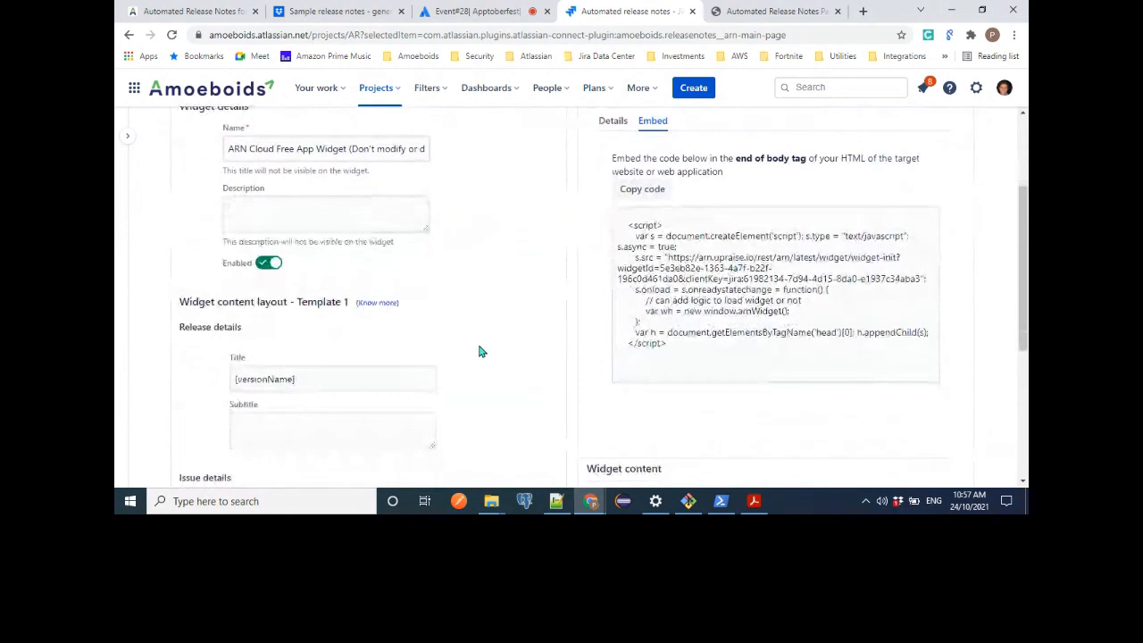
scroll(478, 350, "up", 2)
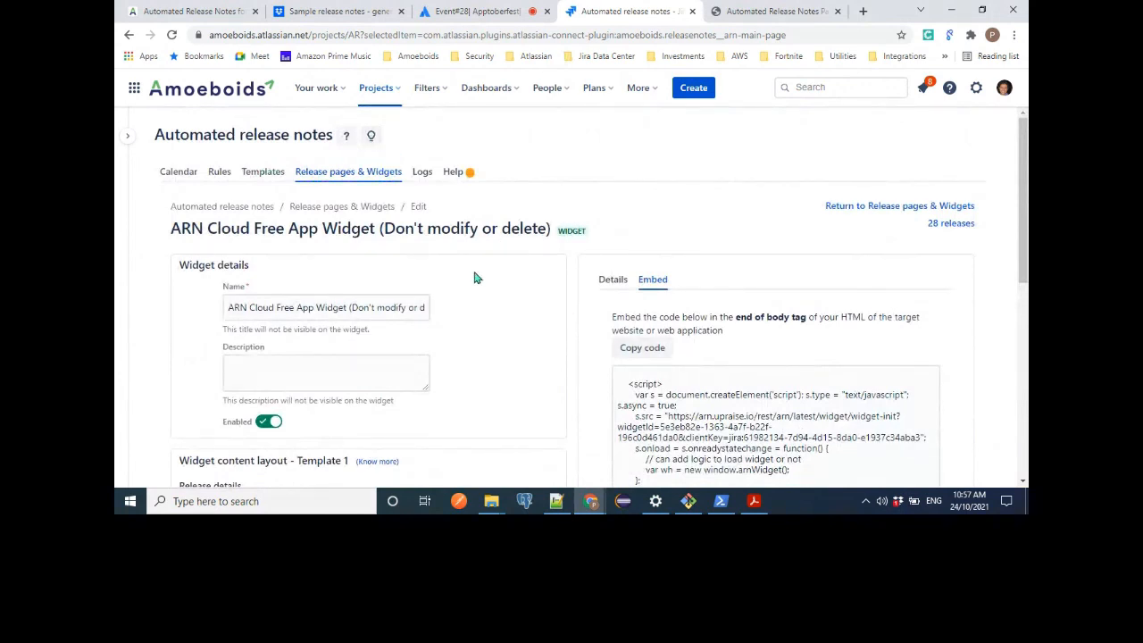
scroll(420, 371, "down", 3)
scroll(422, 375, "down", 1)
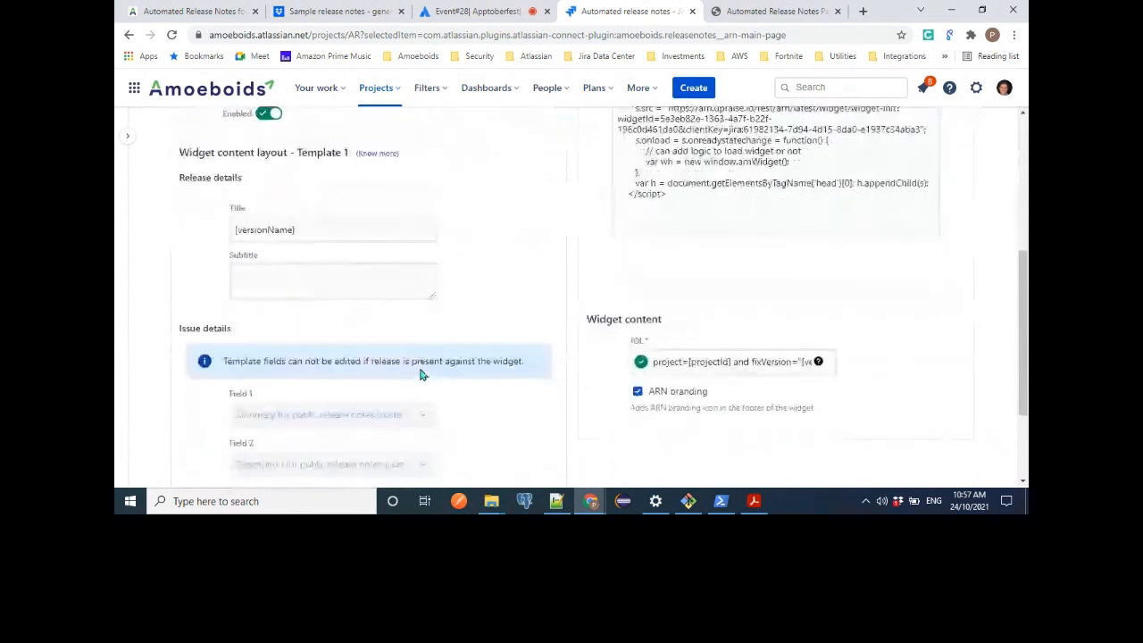
scroll(421, 375, "down", 2)
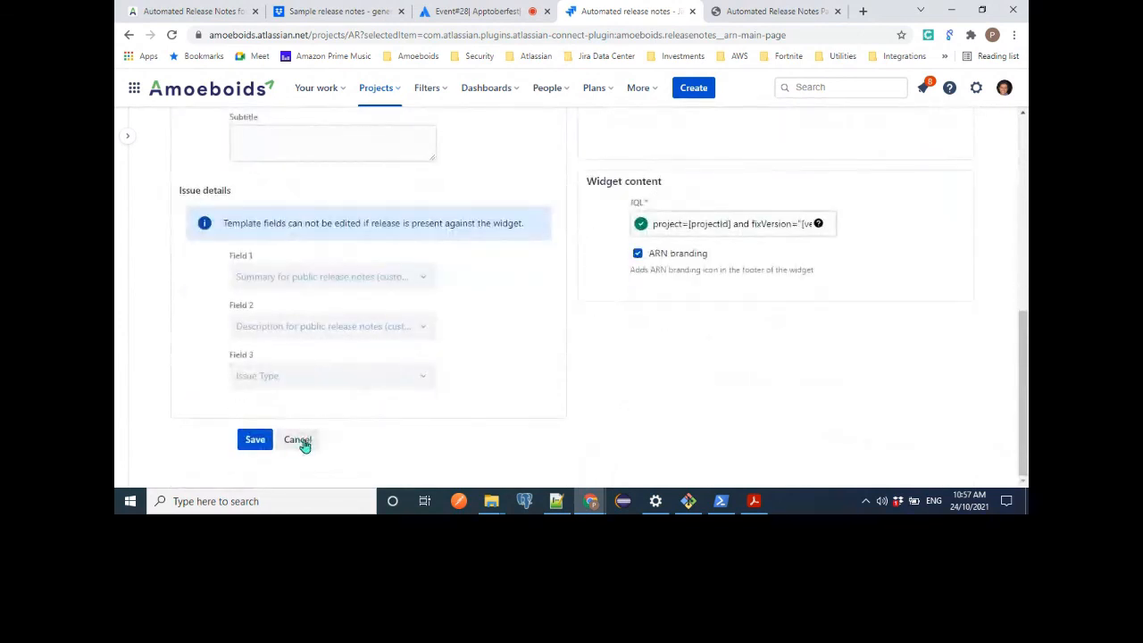
scroll(563, 361, "up", 3)
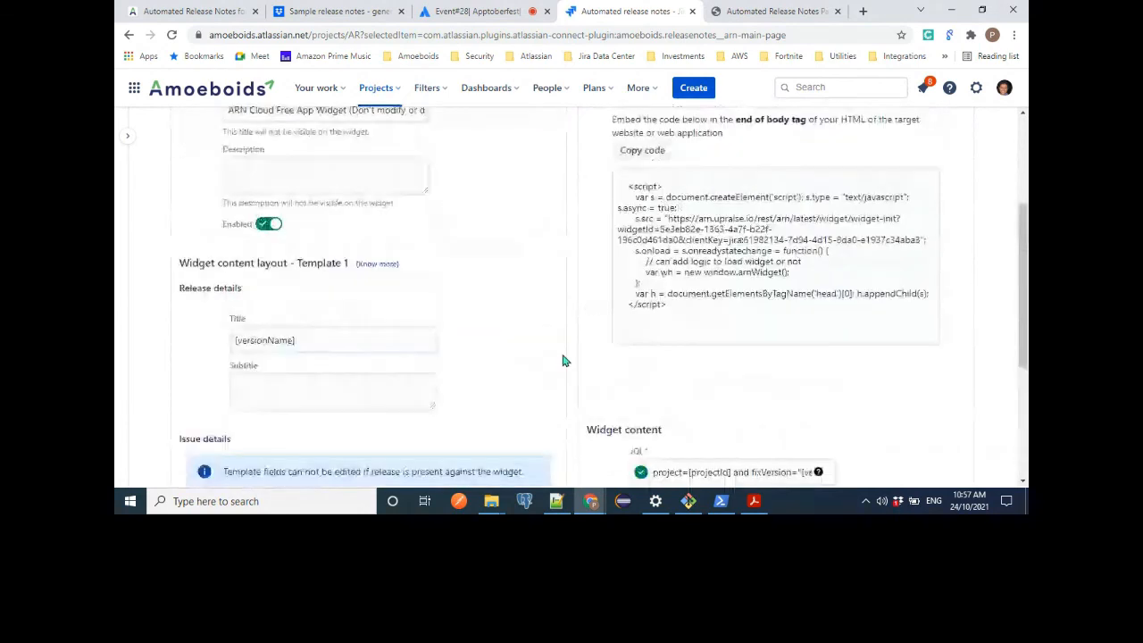
scroll(563, 361, "up", 2)
Return to the widget's detail settings and compare its issue fields with an entry in the What's new widget.
left_click(620, 281)
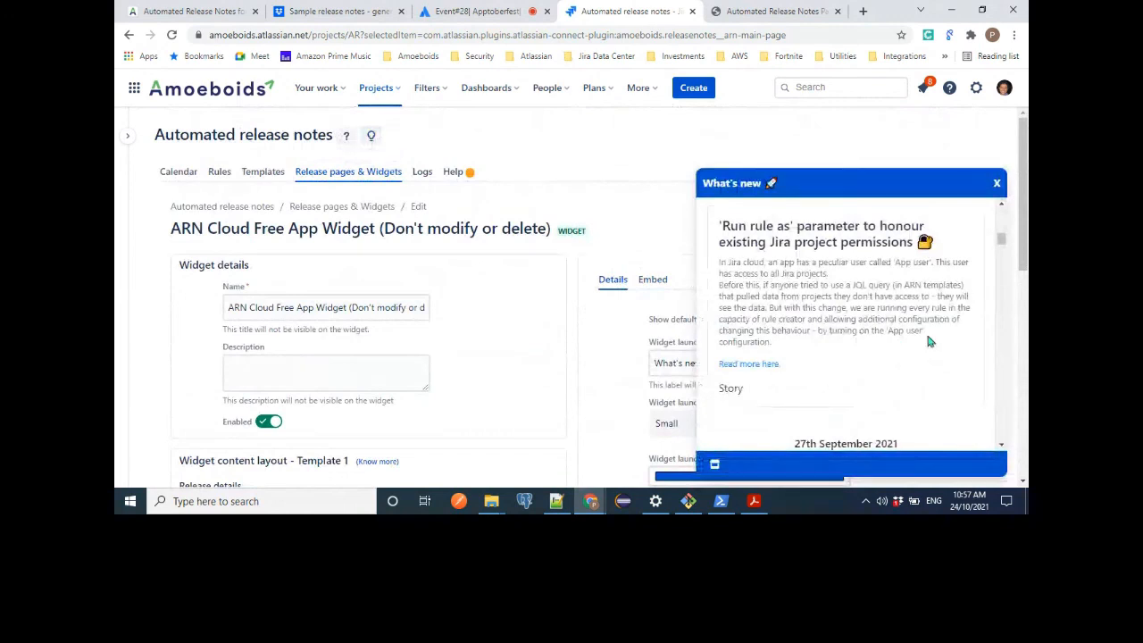
scroll(846, 353, "down", 2)
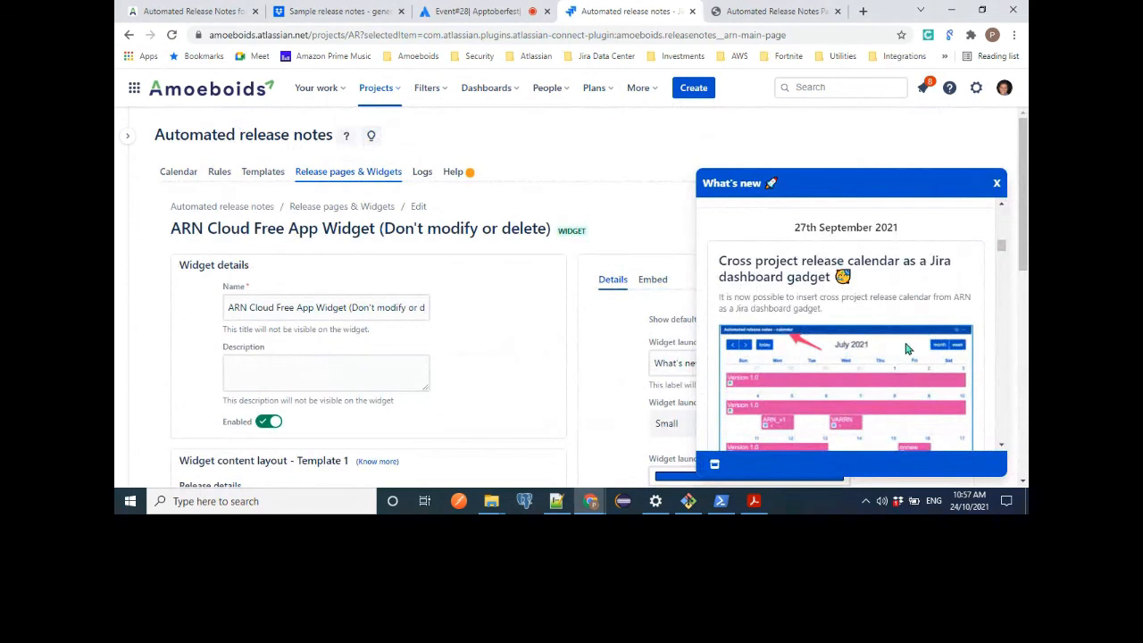
scroll(559, 357, "down", 4)
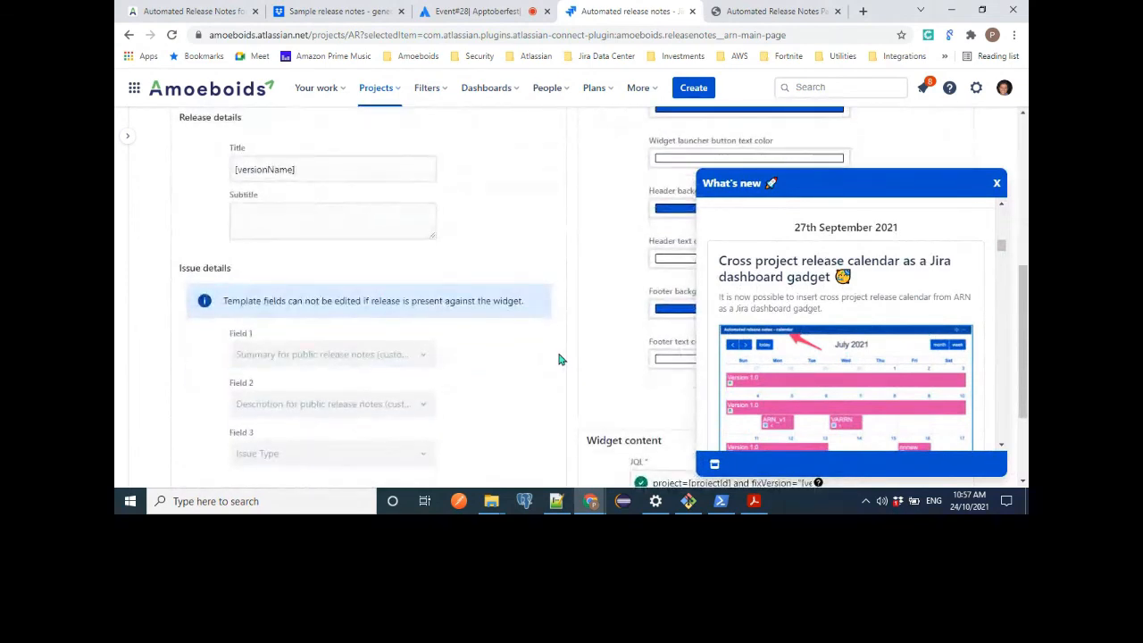
scroll(559, 359, "down", 2)
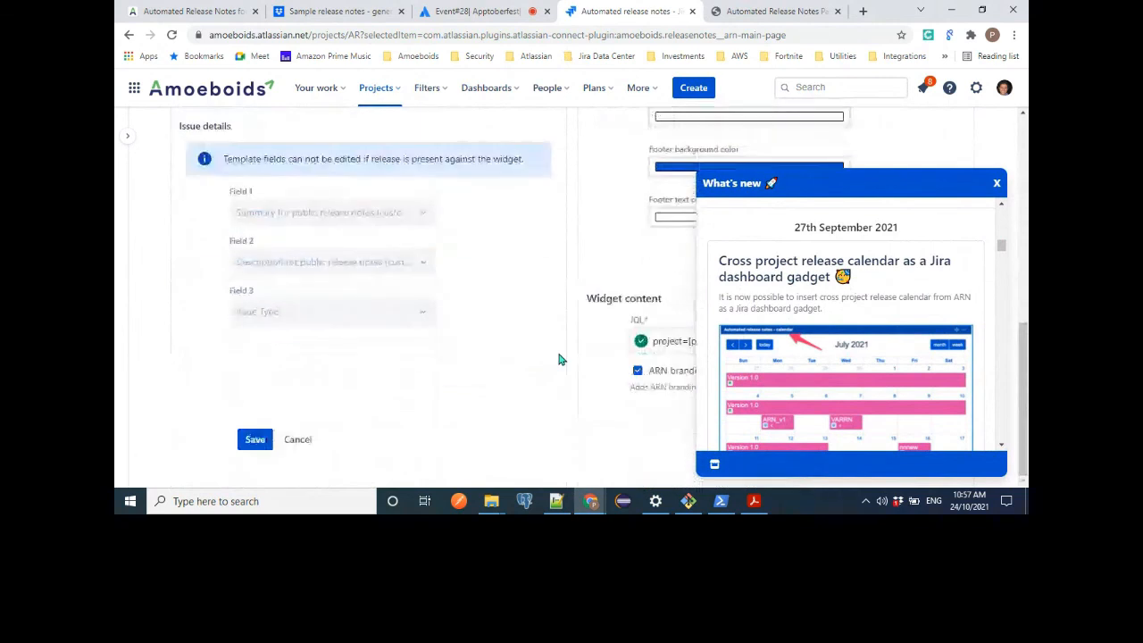
left_click(997, 184)
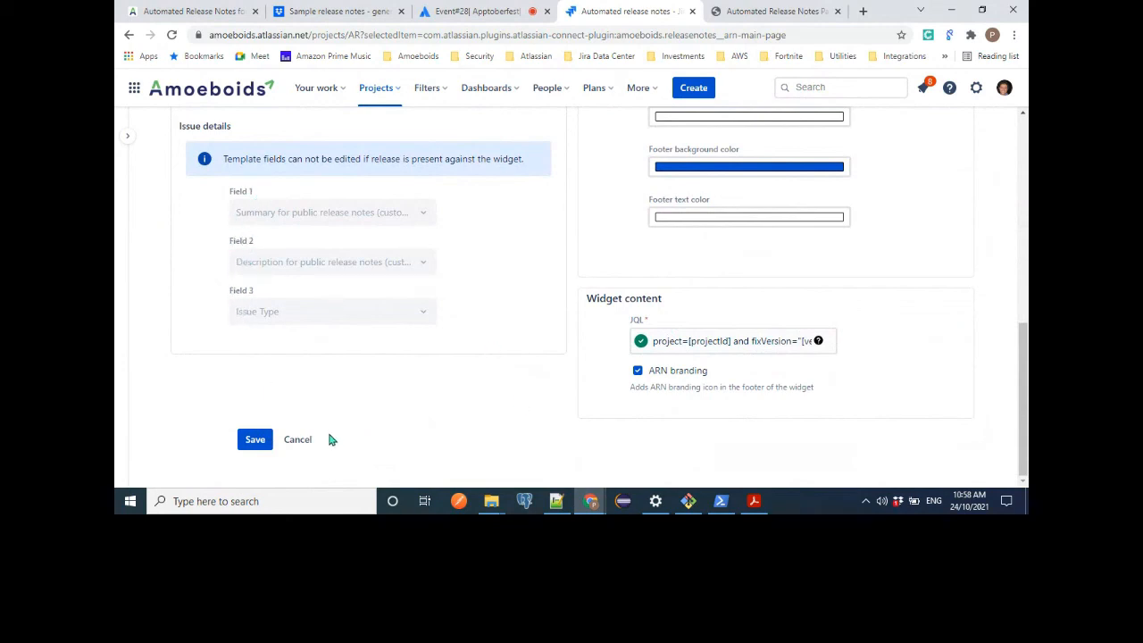
Review the widget's release title and issue field settings, then leave the widget without saving.
scroll(386, 135, "up", 5)
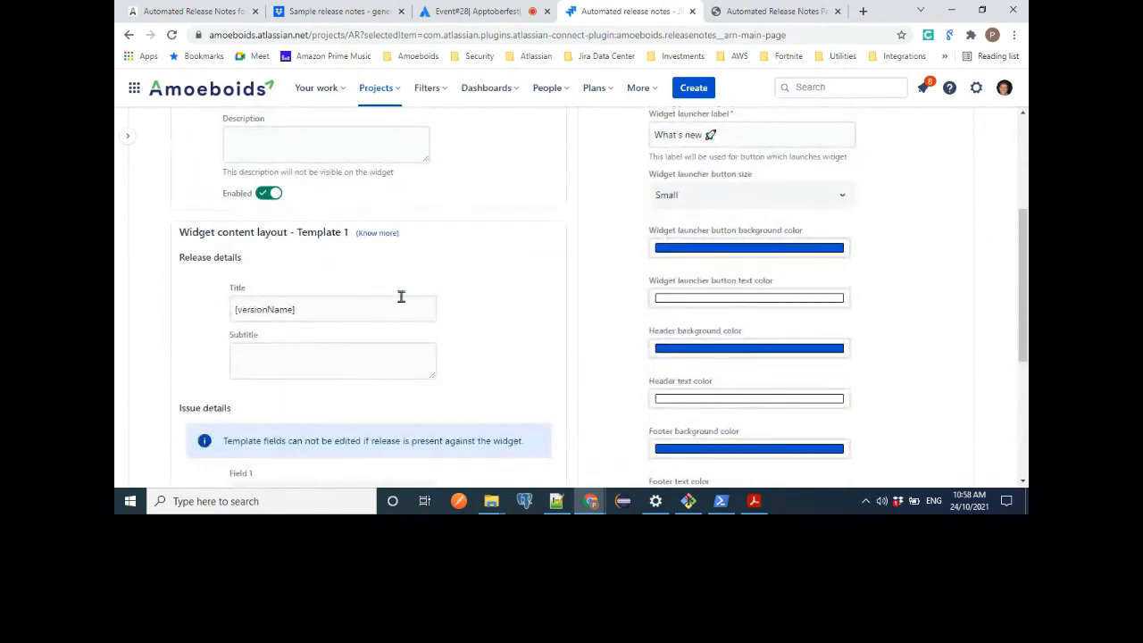
scroll(401, 295, "down", 3)
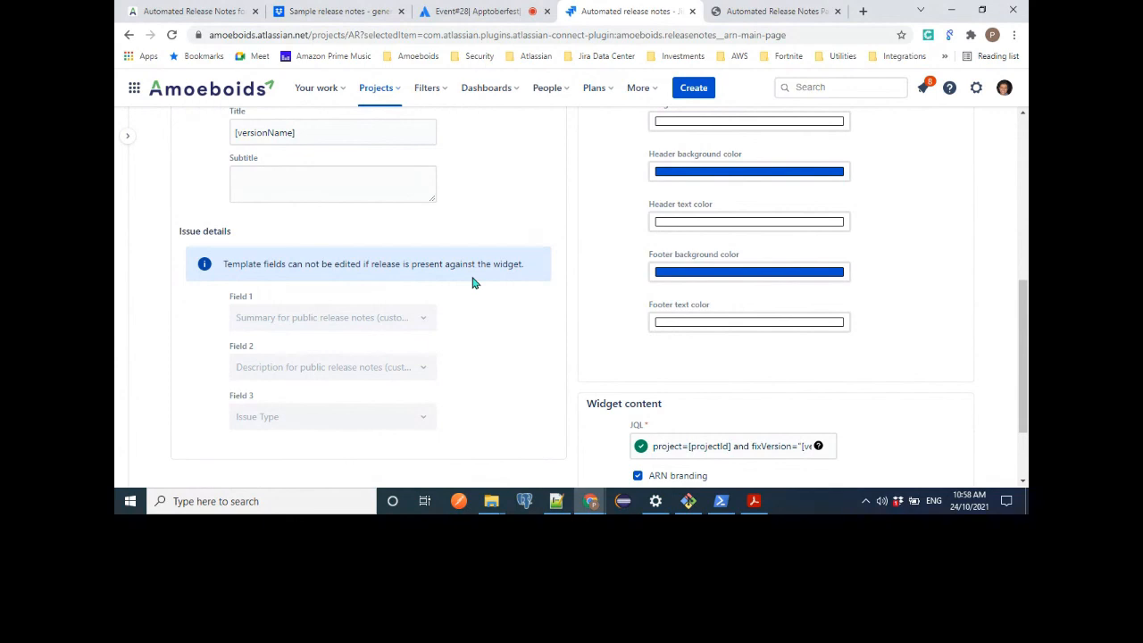
scroll(473, 283, "down", 2)
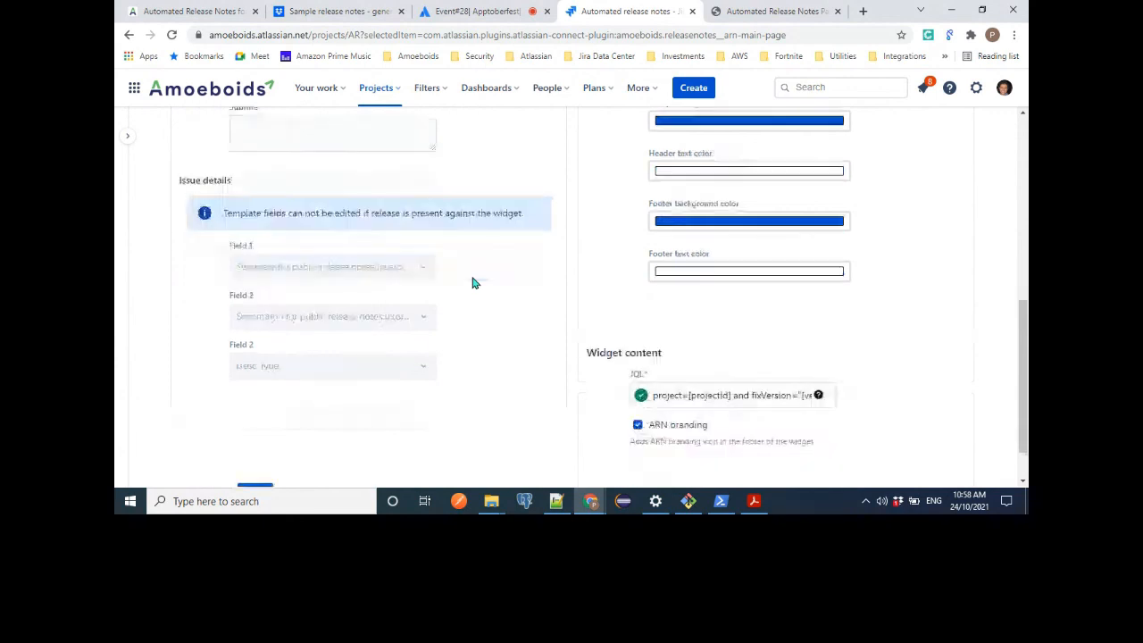
left_click(300, 445)
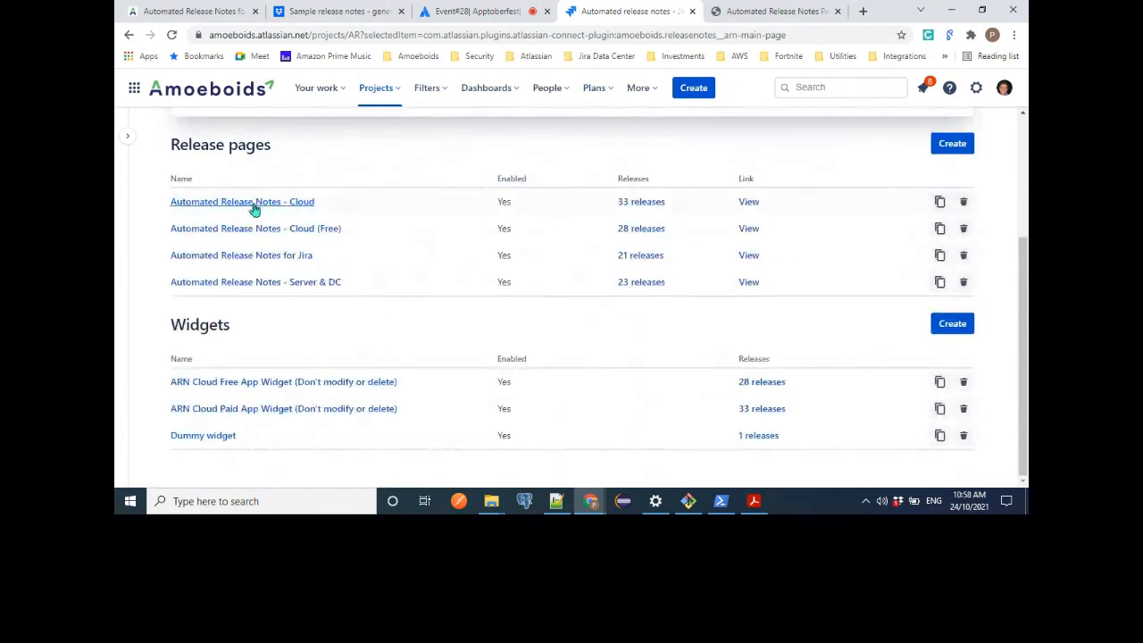
Open the Automated Release Notes - Cloud release page for editing and examine its details and content layout.
left_click(253, 204)
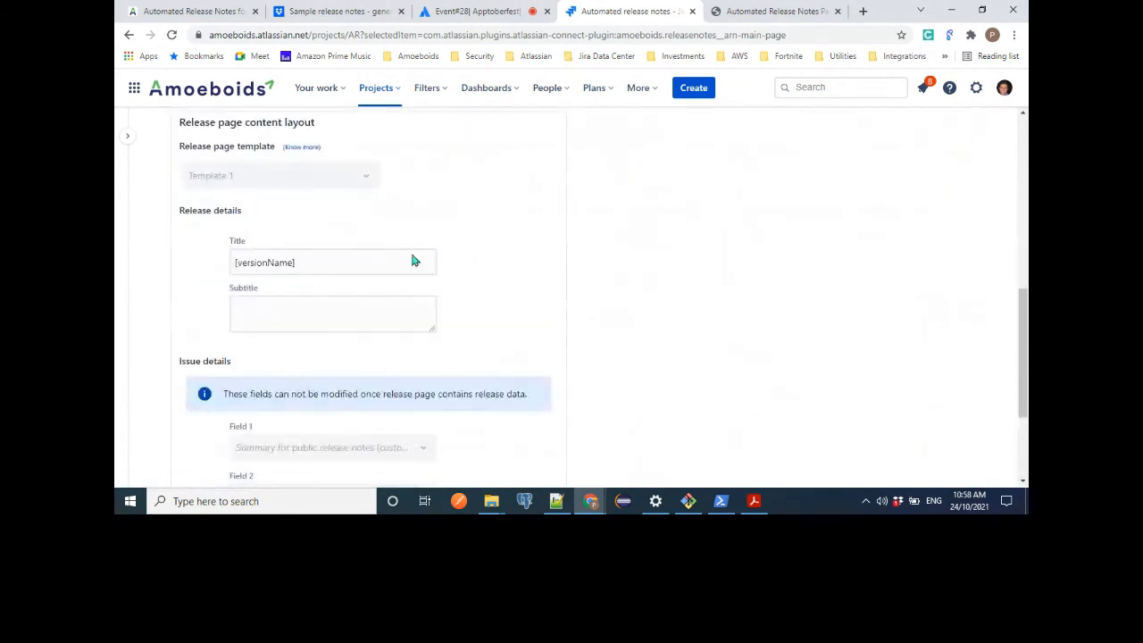
scroll(500, 286, "up", 3)
scroll(500, 287, "up", 5)
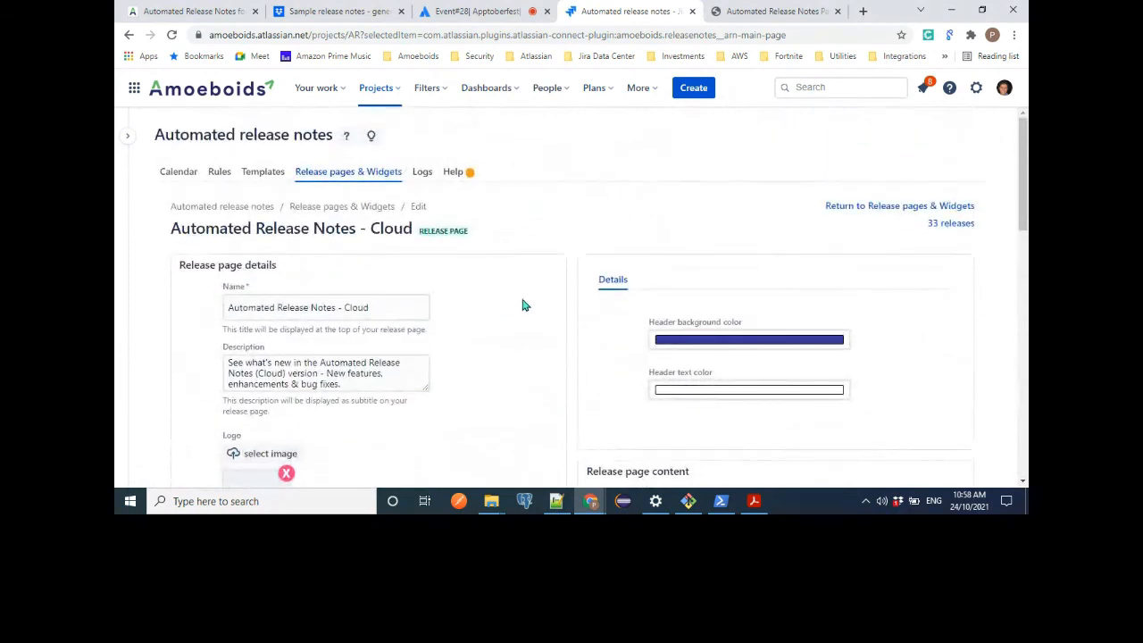
Examine the release page's name, description, logo, favicon, header colors, JQL and path settings.
scroll(523, 304, "down", 1)
scroll(524, 305, "down", 4)
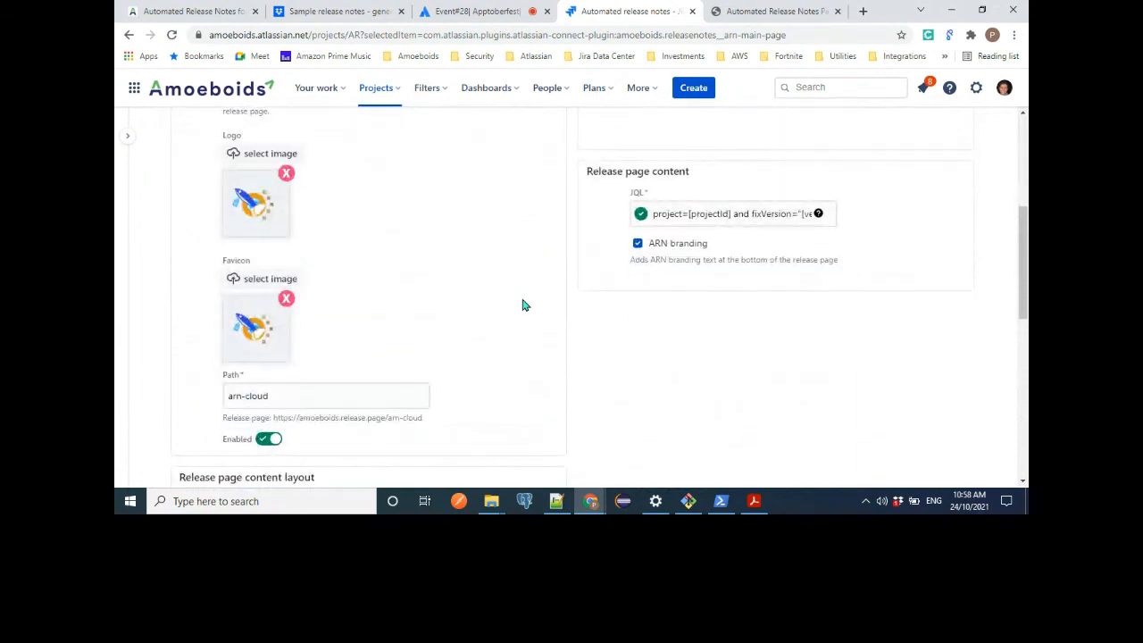
scroll(523, 306, "up", 2)
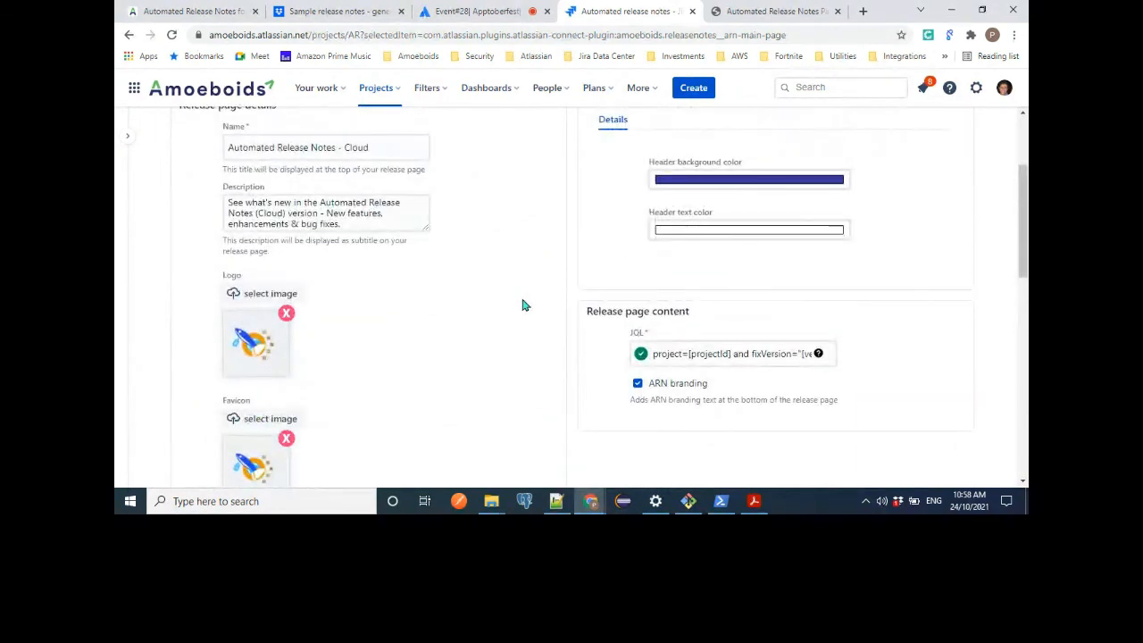
scroll(524, 306, "up", 1)
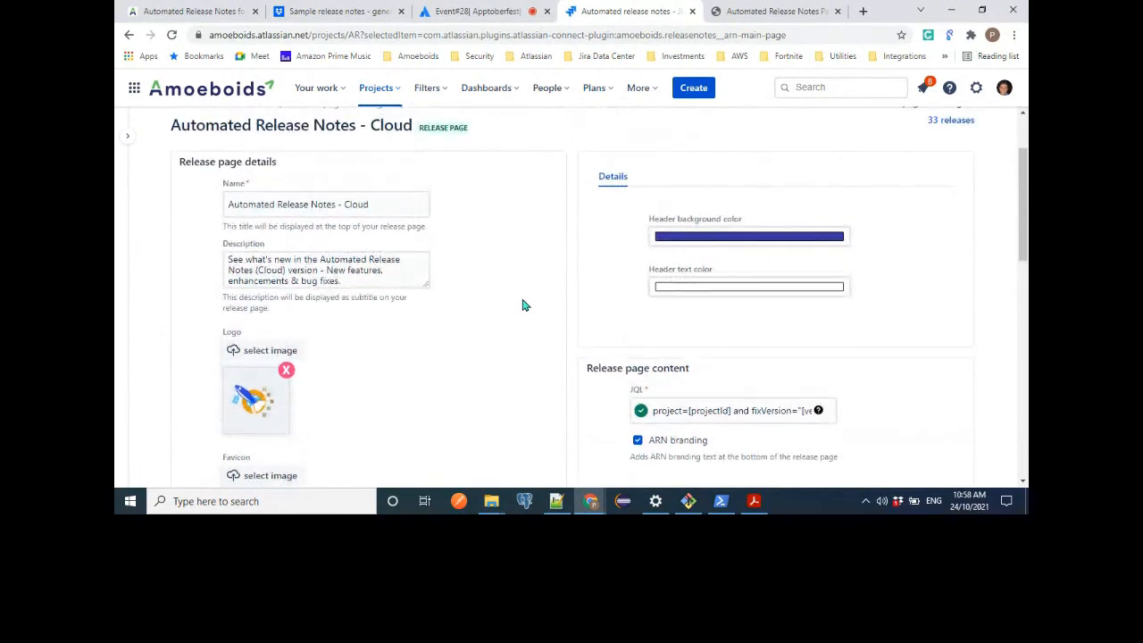
scroll(523, 305, "up", 1)
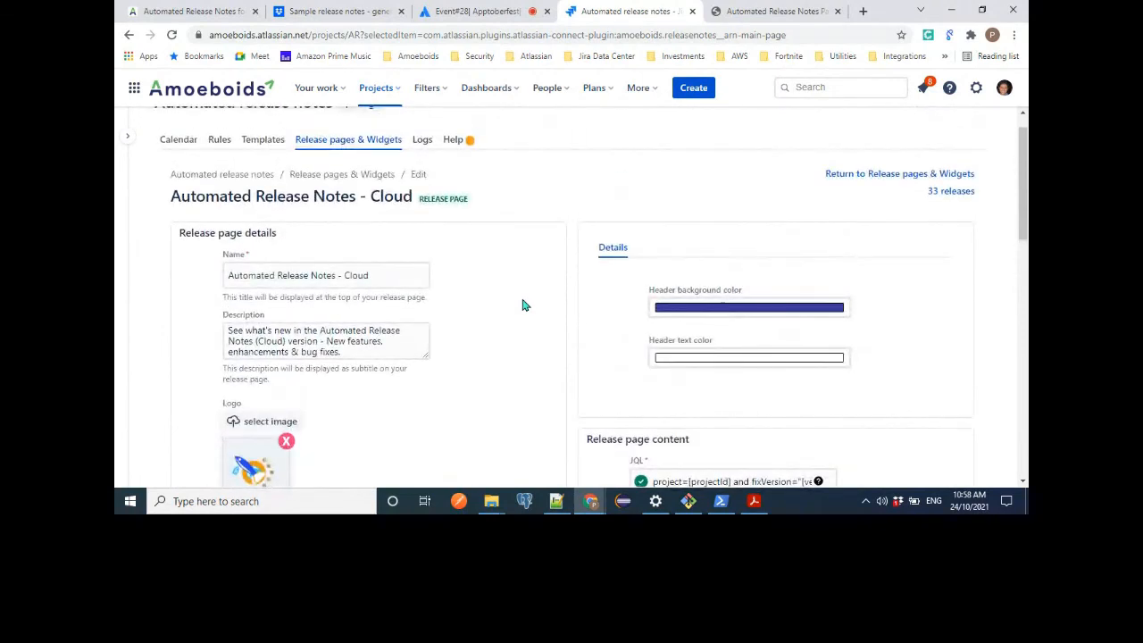
scroll(523, 305, "down", 1)
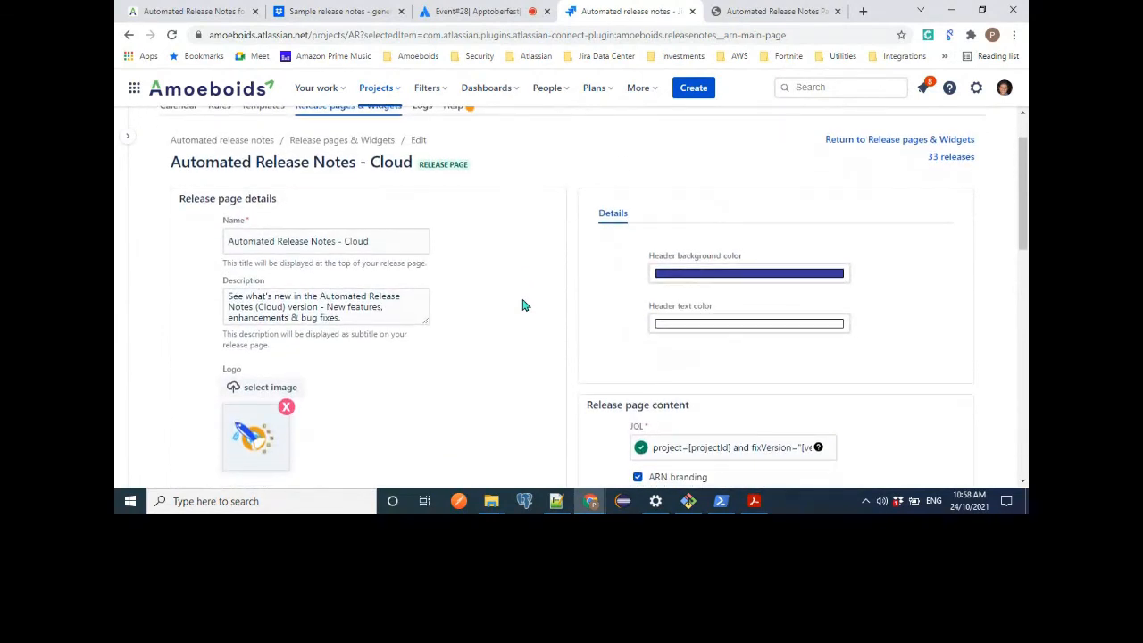
scroll(524, 305, "down", 1)
scroll(523, 306, "down", 4)
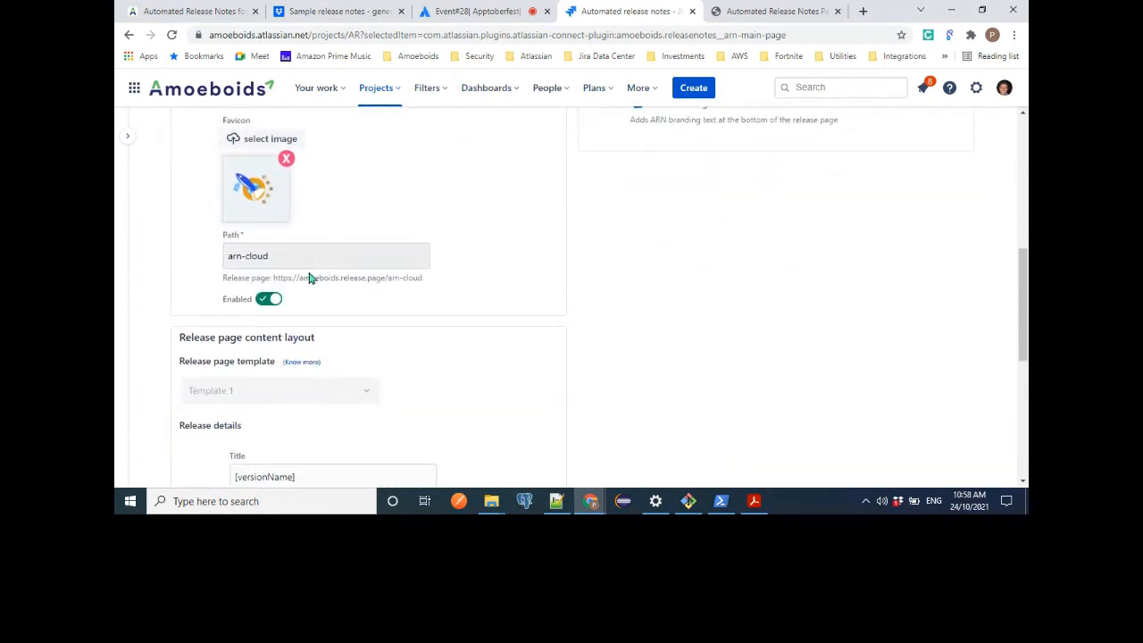
left_click_drag(274, 278, 408, 280)
key("ctrl+c")
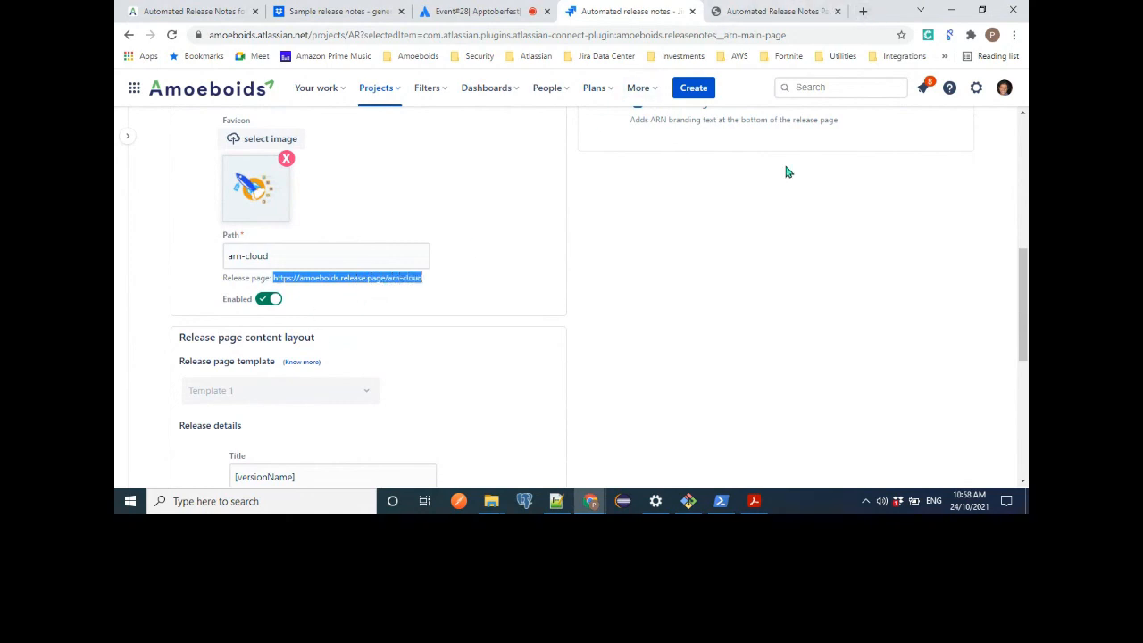
left_click(864, 12)
key("ctrl+v")
key("Return")
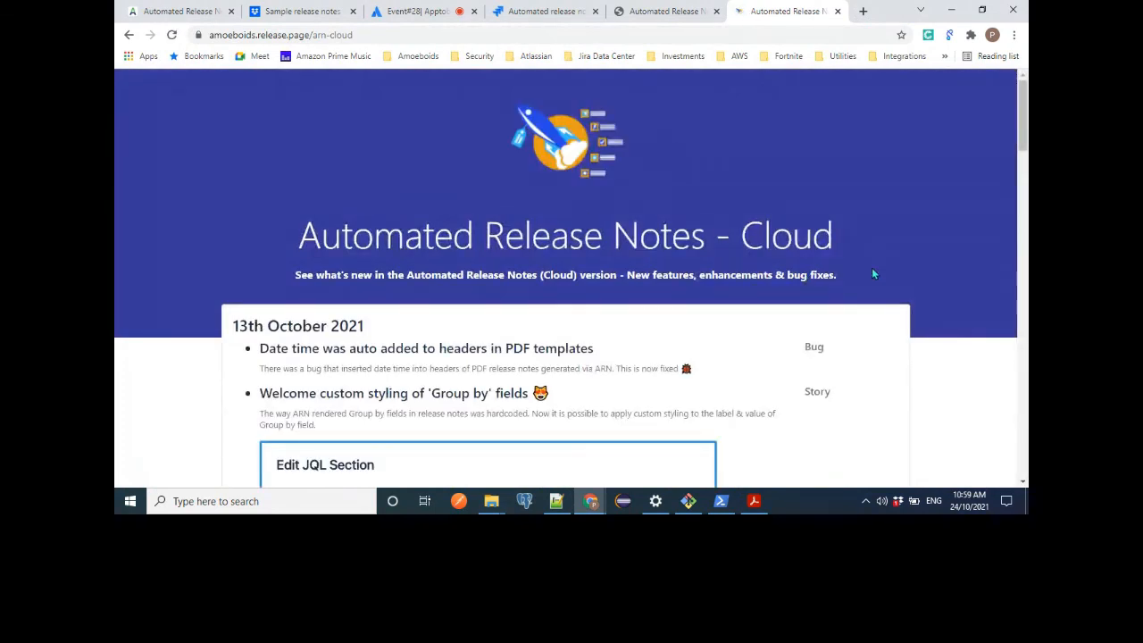
scroll(872, 268, "down", 1)
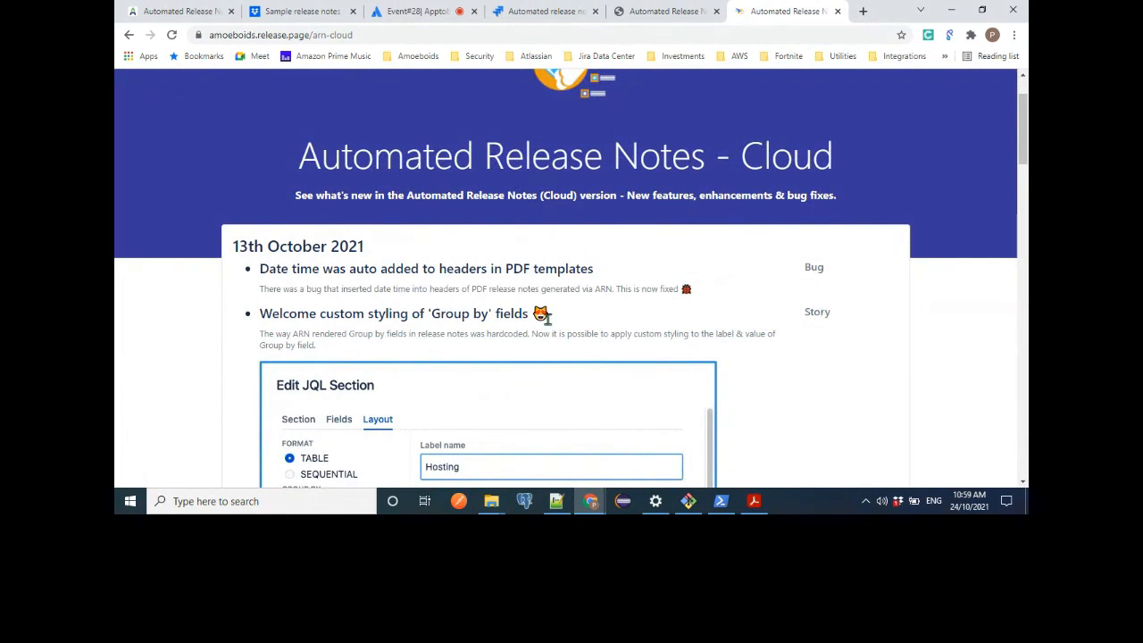
scroll(821, 426, "down", 2)
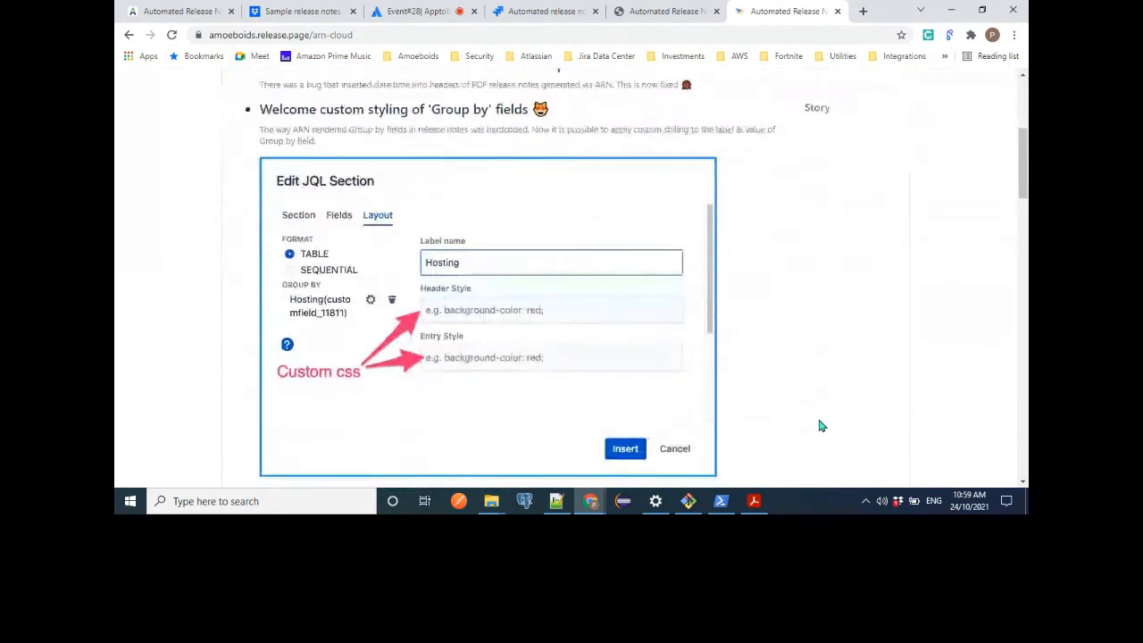
scroll(821, 426, "down", 1)
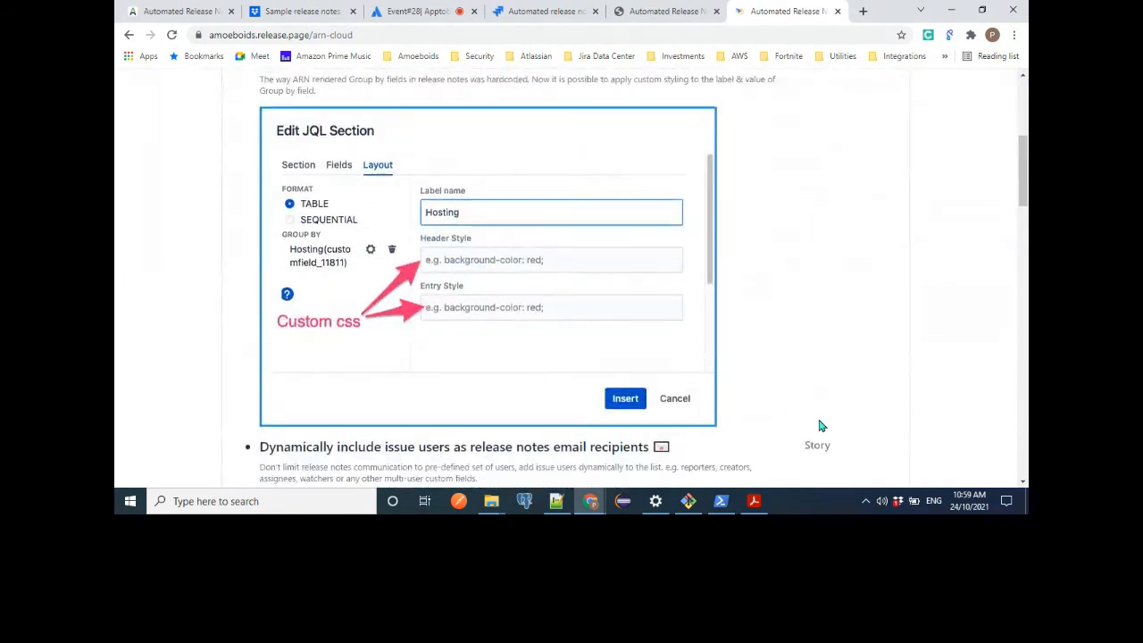
Highlight the amoeboids subdomain and the arn-cloud path in the published page's address to inspect the URL structure.
double_click(238, 36)
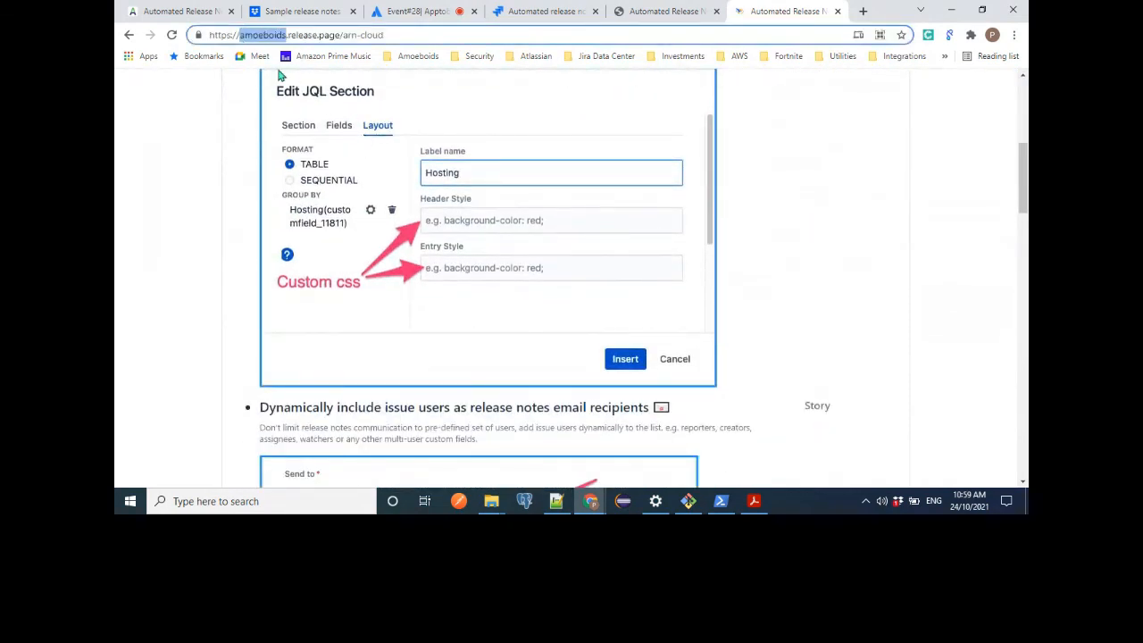
left_click(260, 33)
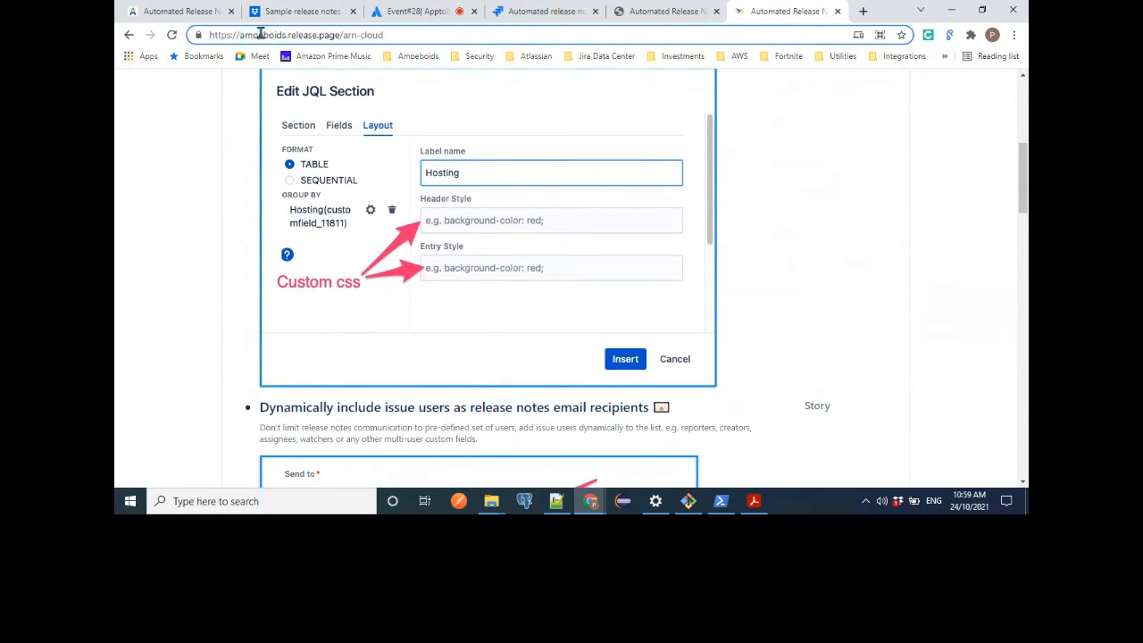
double_click(261, 35)
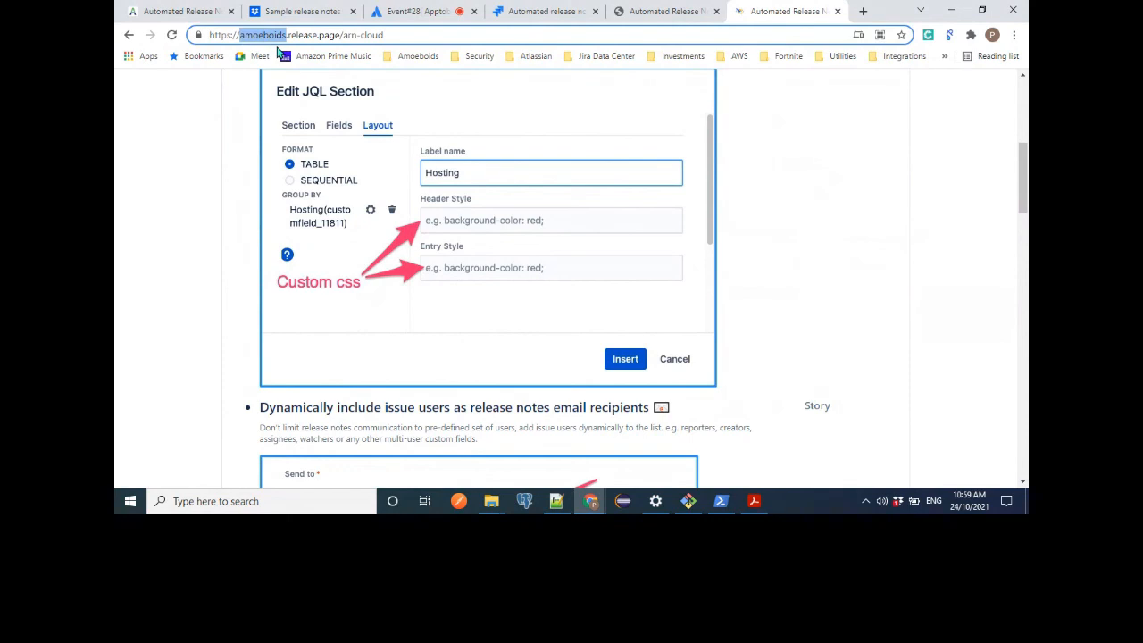
left_click(349, 36)
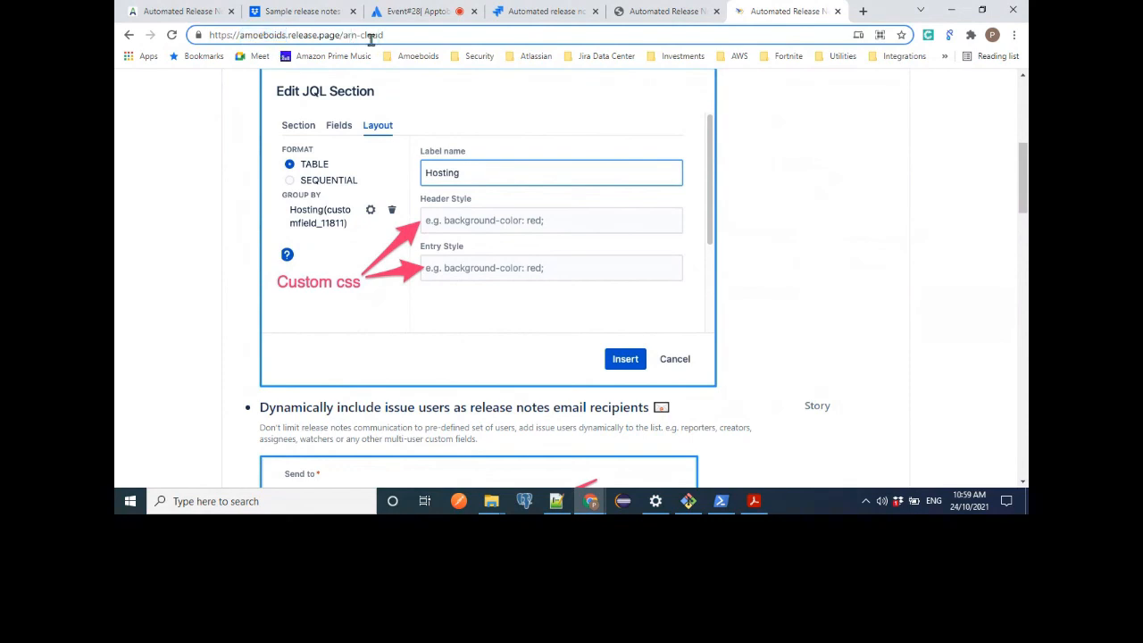
left_click_drag(340, 36, 418, 37)
left_click_drag(386, 37, 344, 36)
triple_click(254, 39)
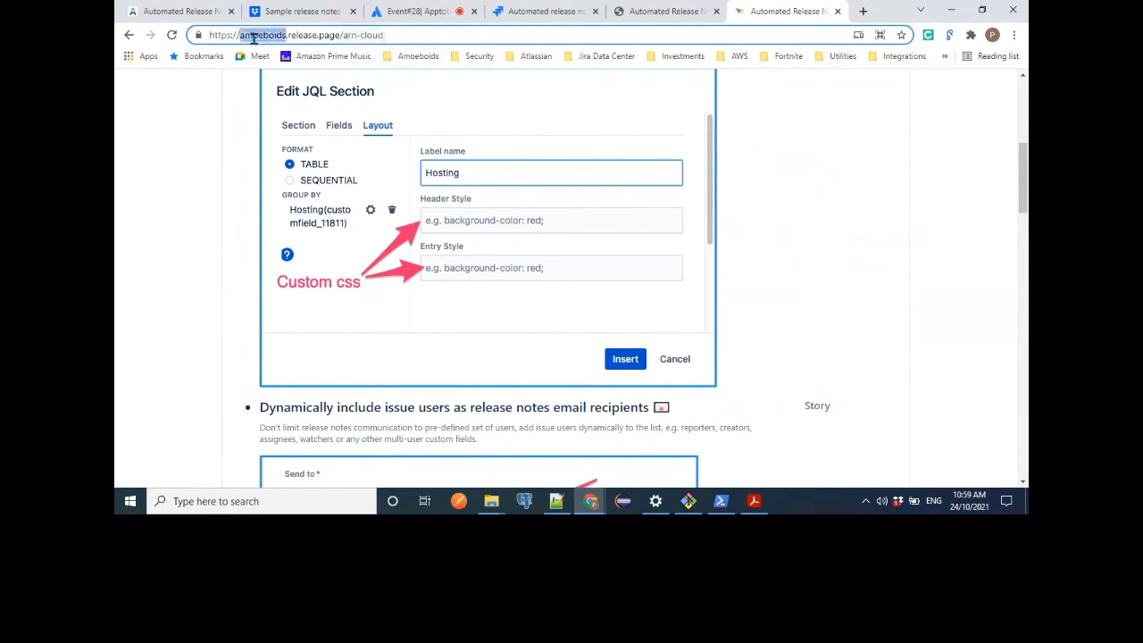
double_click(371, 36)
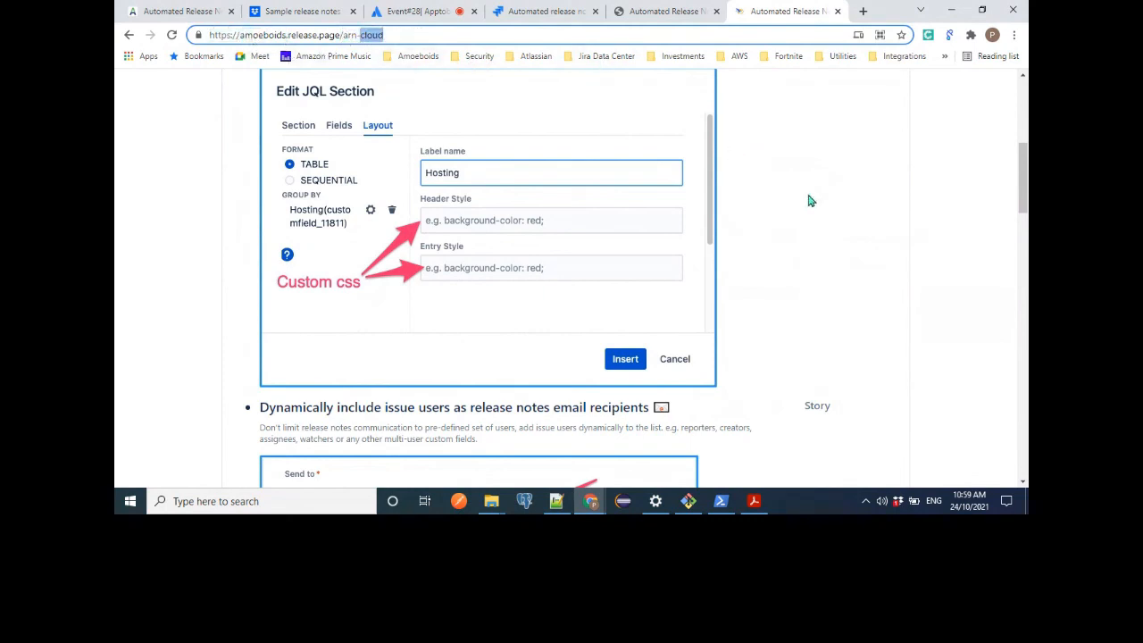
left_click(849, 379)
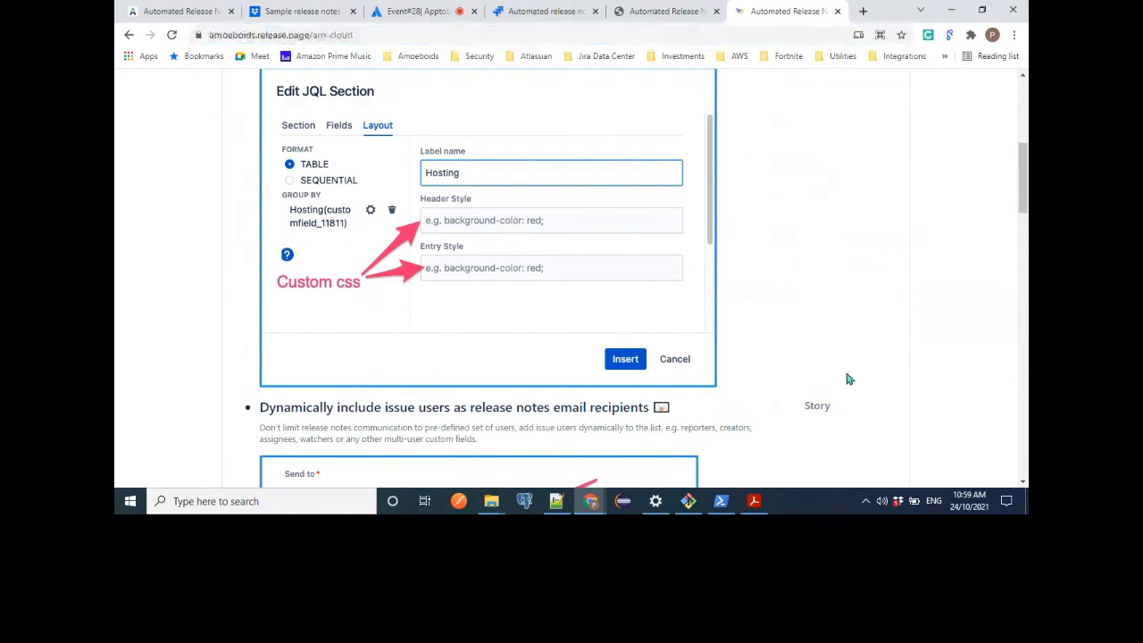
Compare the published page with the path and release page link in its Jira edit settings.
left_click(551, 20)
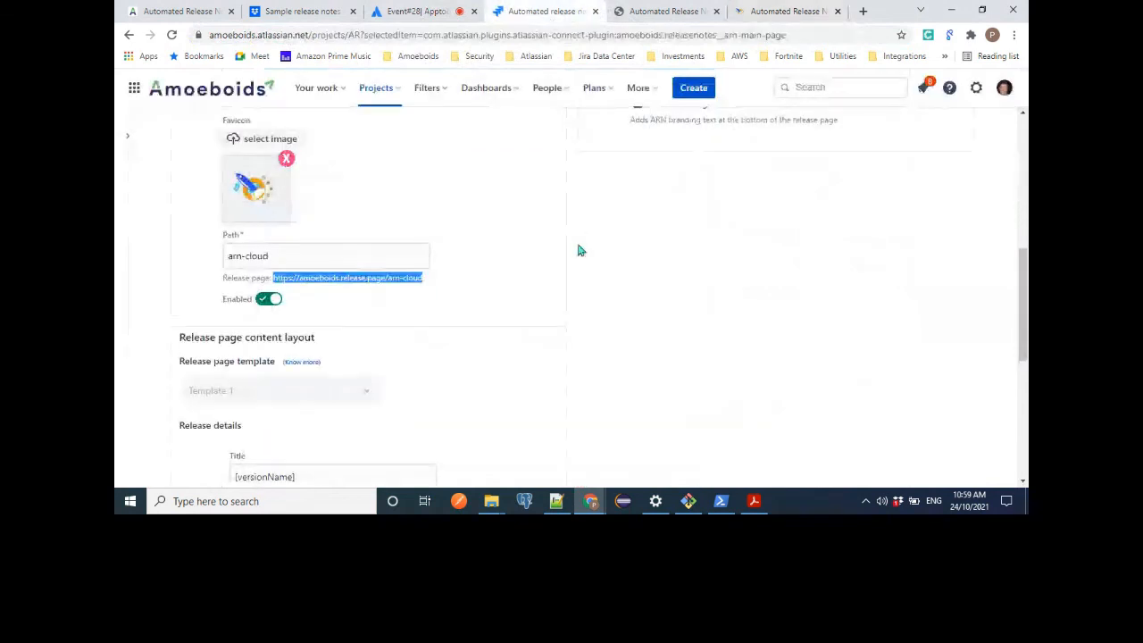
left_click(796, 12)
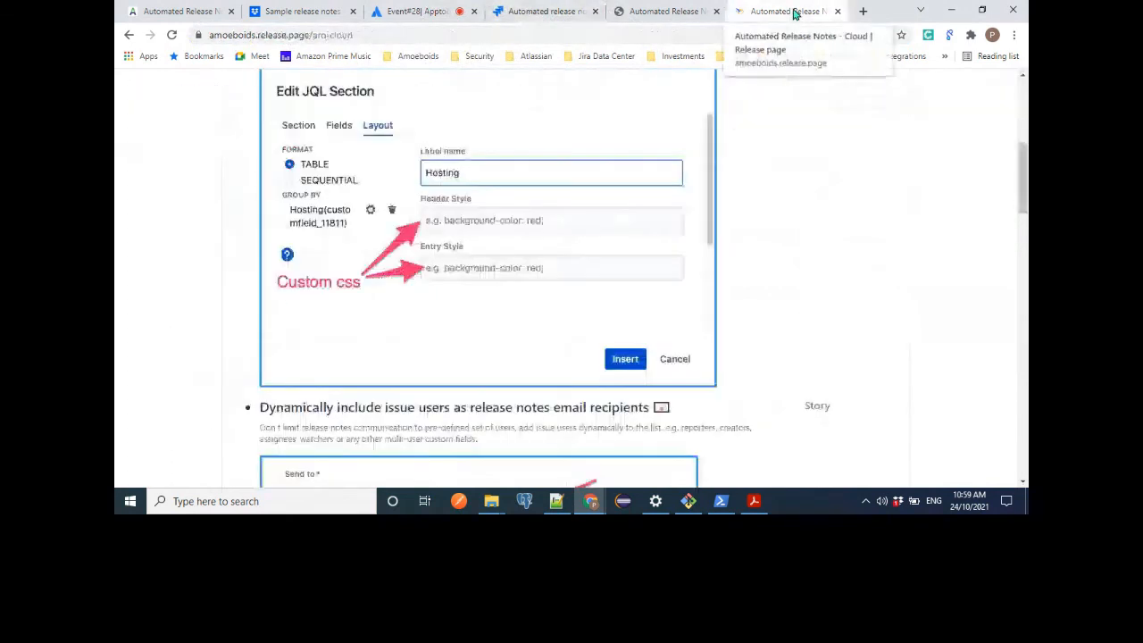
left_click(565, 11)
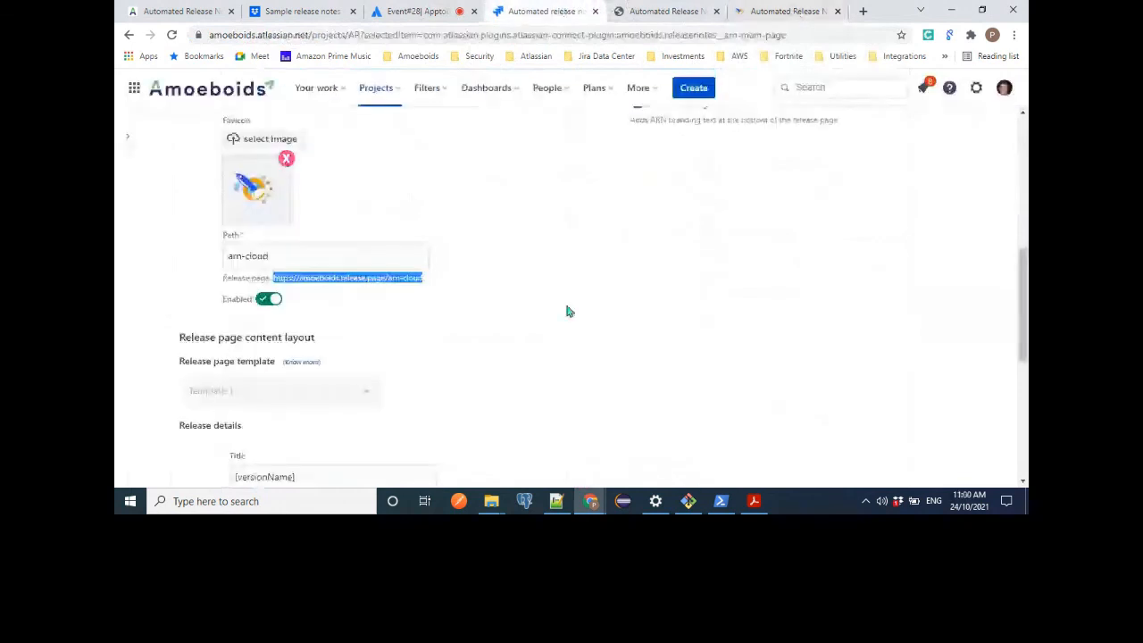
scroll(566, 311, "down", 1)
scroll(566, 311, "up", 2)
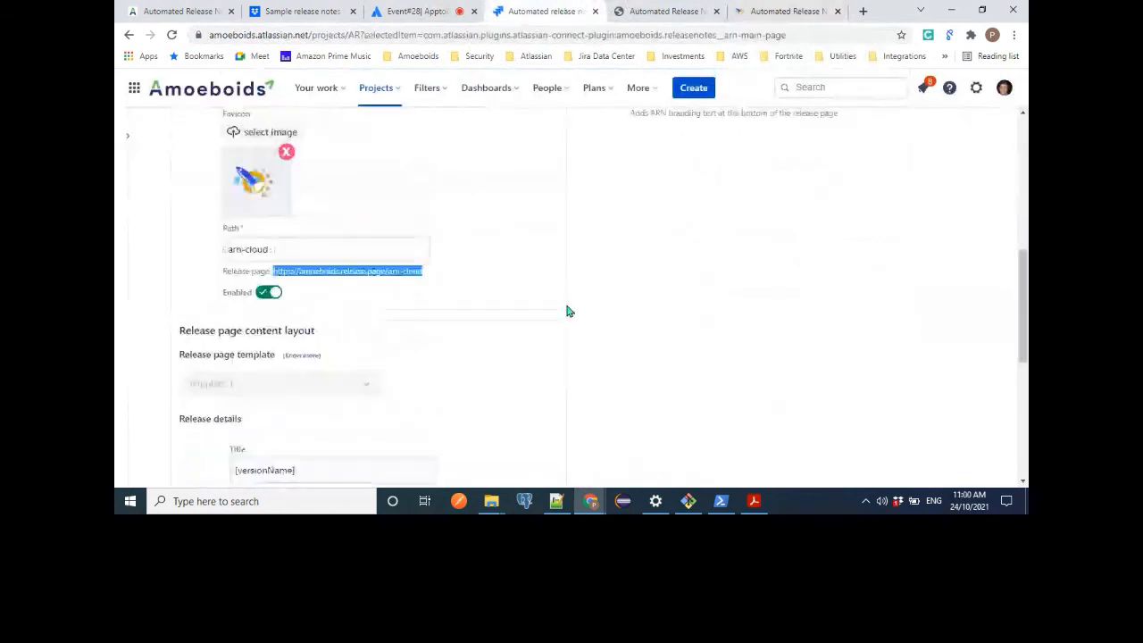
left_click(352, 271)
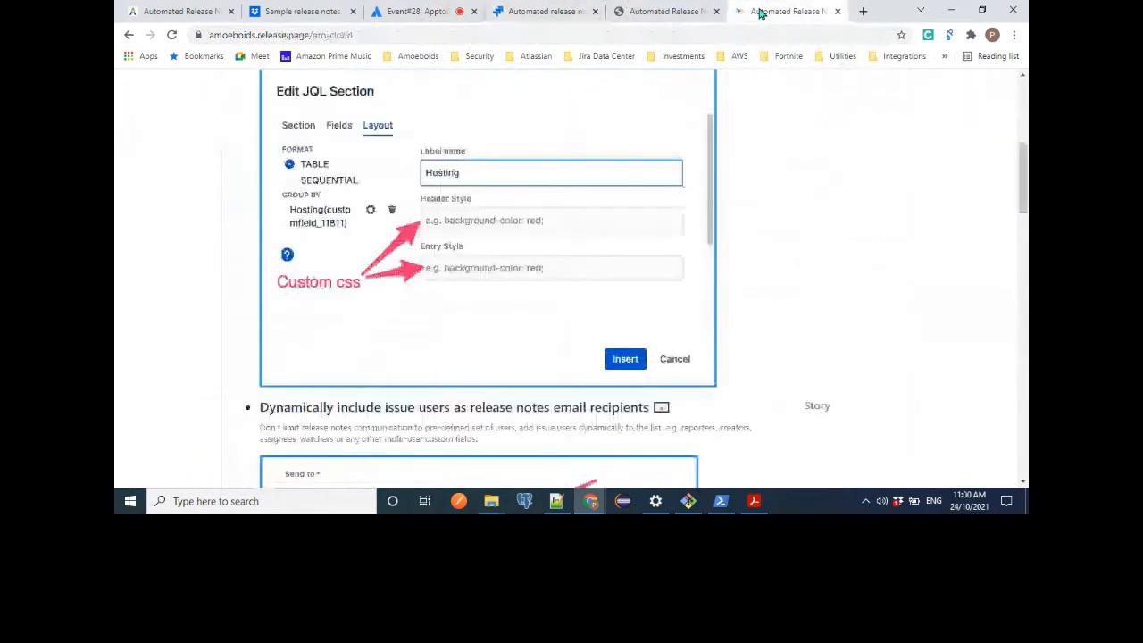
On the published page, highlight the amoeboids and release.page parts of the address to distinguish subdomain from domain.
double_click(250, 36)
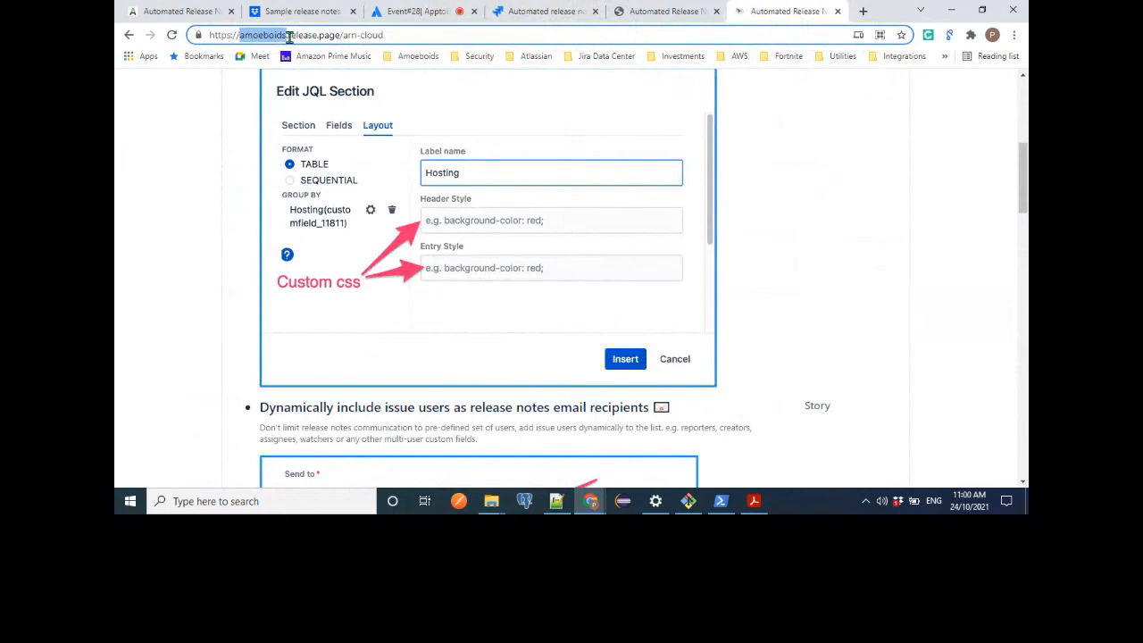
left_click_drag(288, 36, 346, 39)
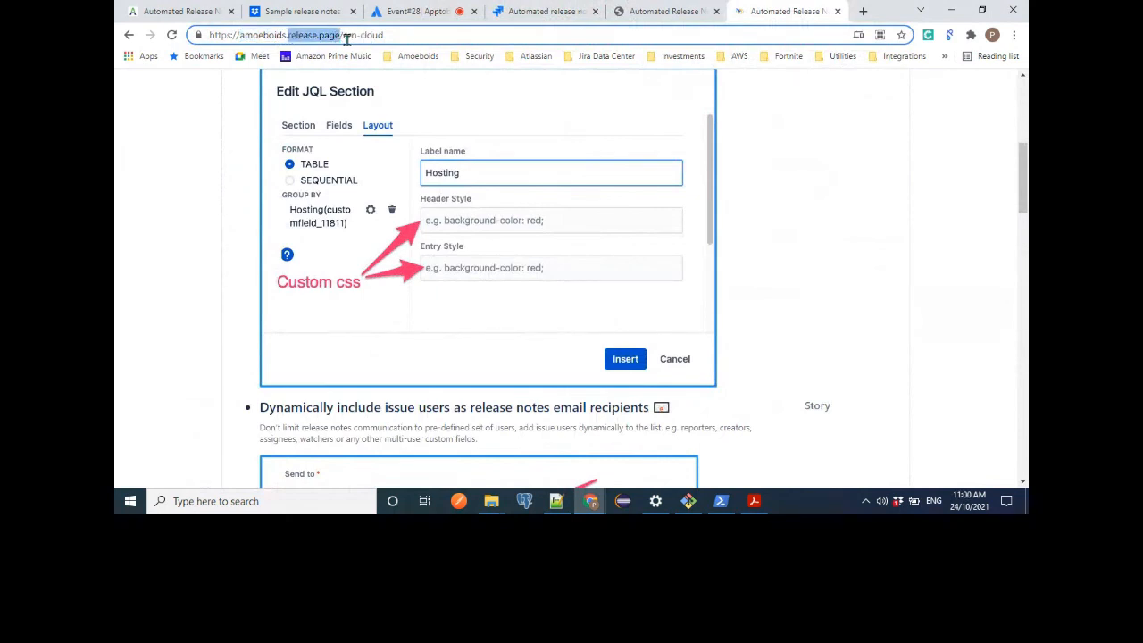
double_click(280, 38)
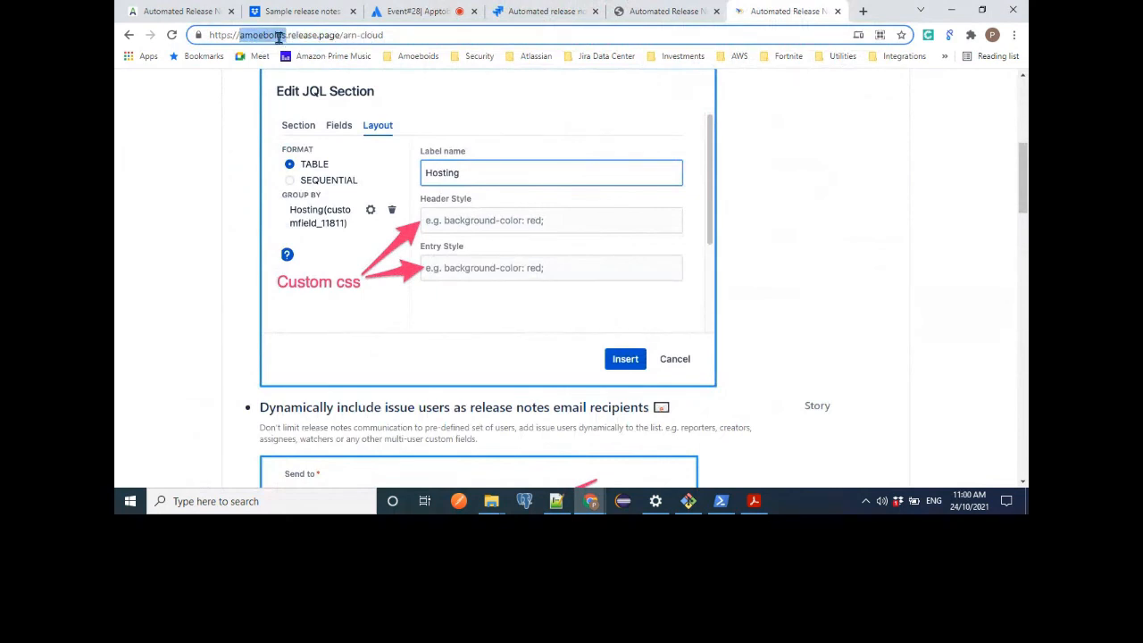
left_click(391, 36)
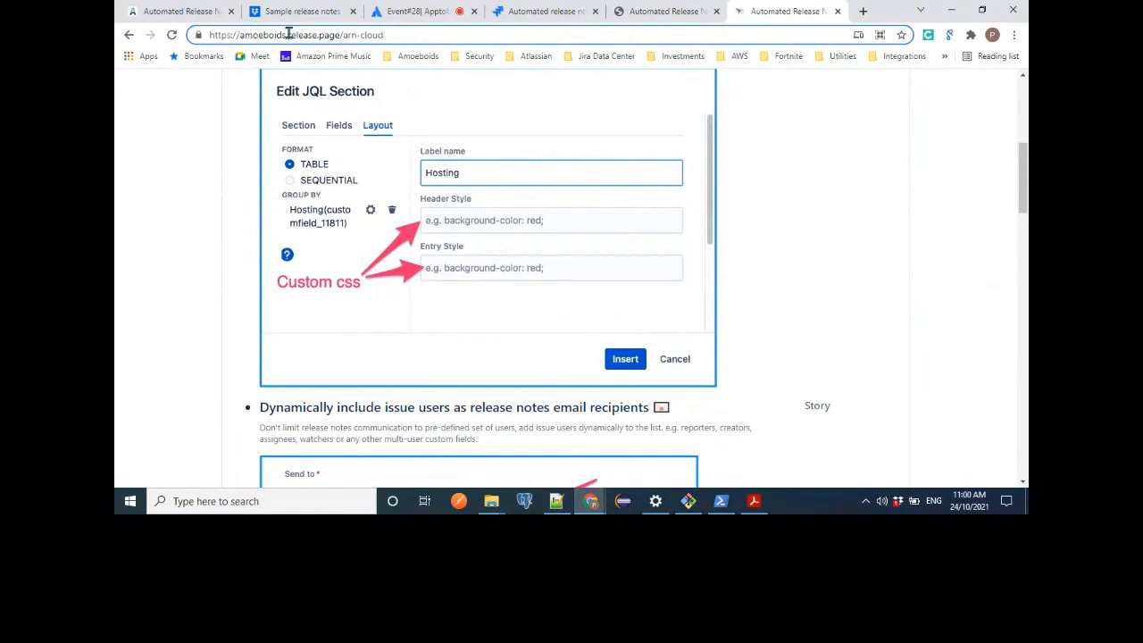
mouse_move(288, 34)
left_mouse_down()
mouse_move(343, 38)
mouse_move(283, 36)
left_mouse_up()
left_click(339, 37)
double_click(264, 38)
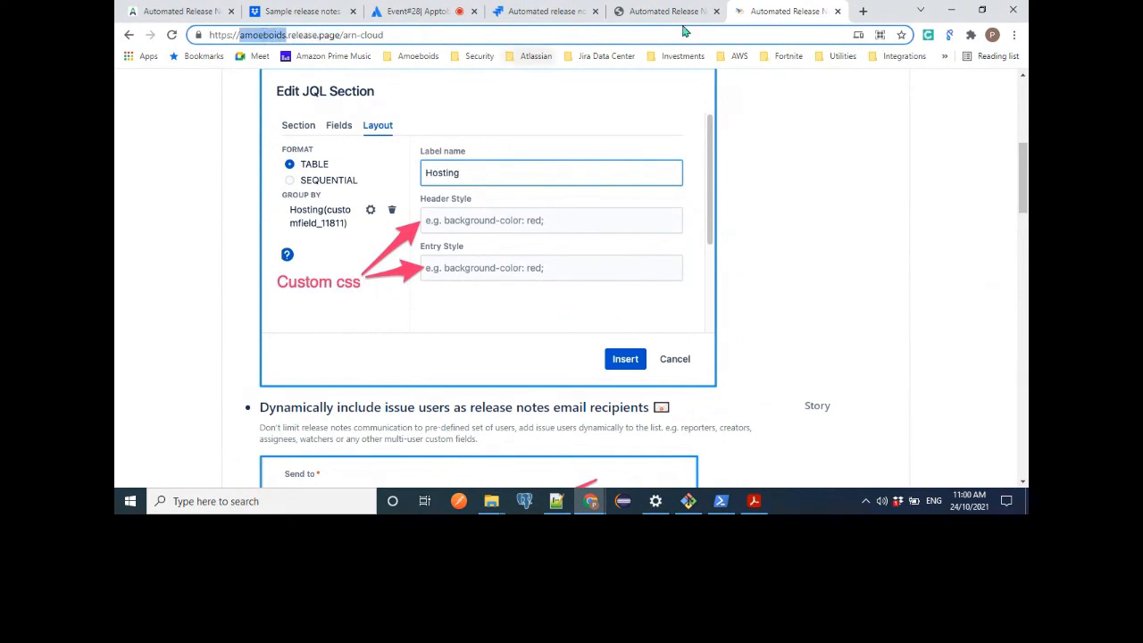
Go back to the release page settings in Jira and return to the Release pages & Widgets list without saving.
left_click(523, 9)
scroll(684, 348, "up", 5)
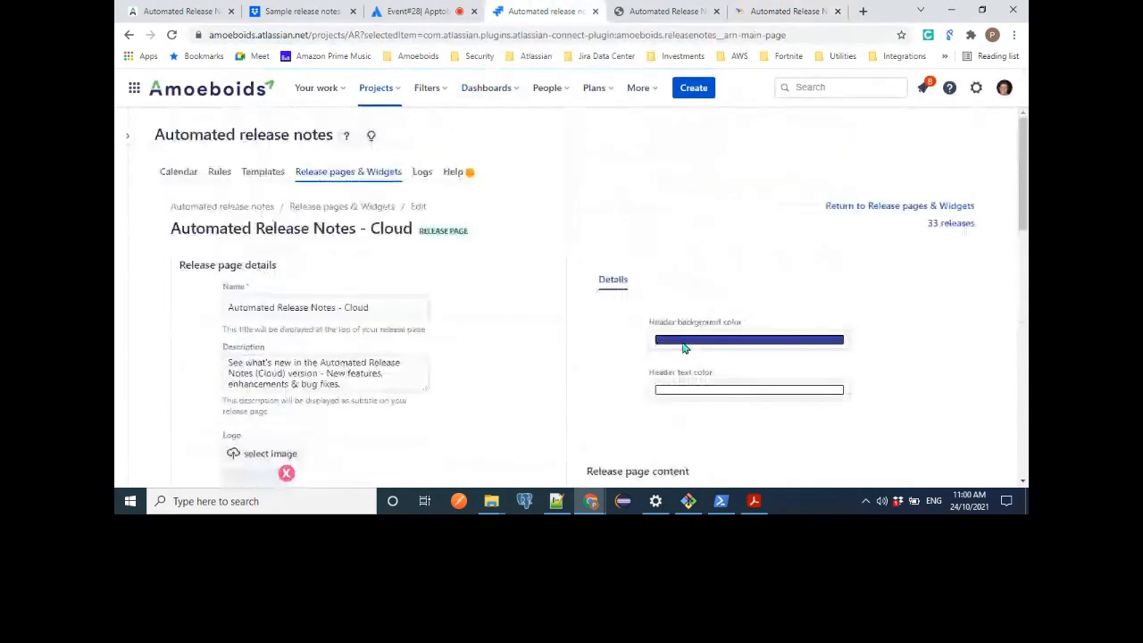
left_click(357, 207)
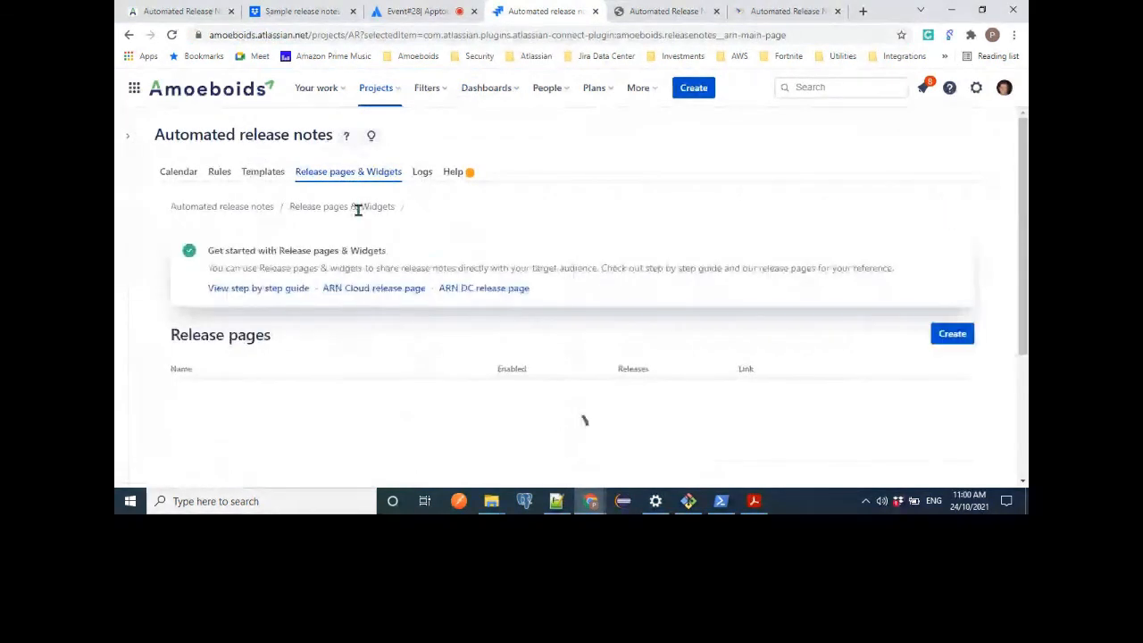